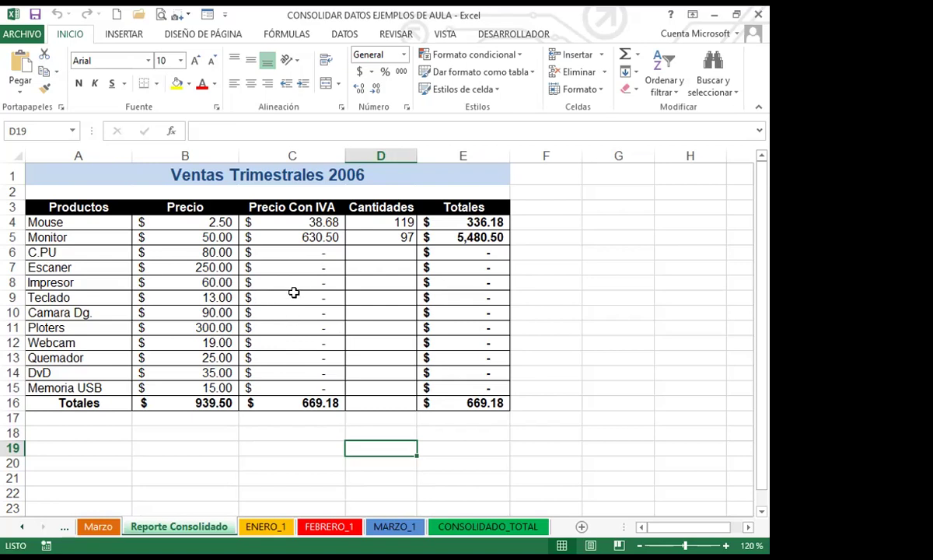
Inspect the C.PU row's IVA formula and empty quantity cell, and the product quantities on the Enero, Febrero and Marzo sheets.
click(318, 253)
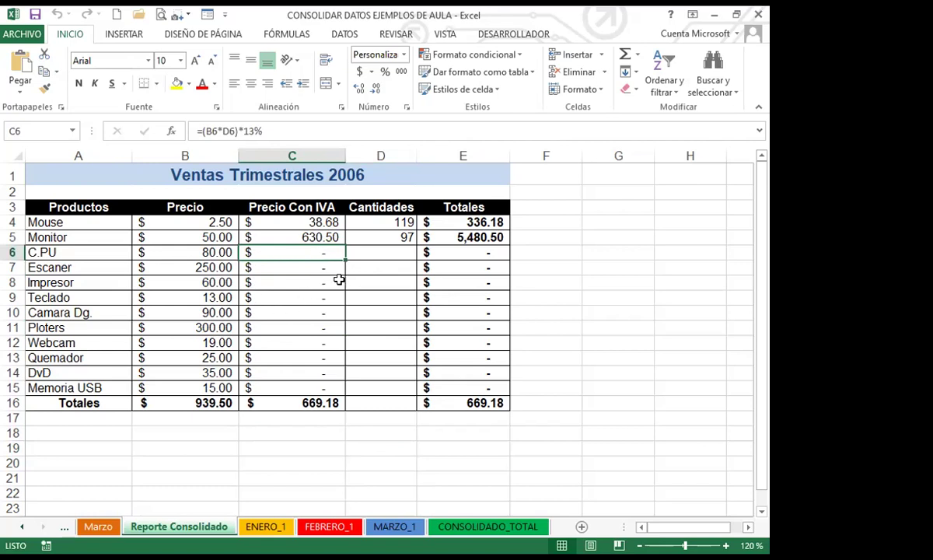
click(376, 255)
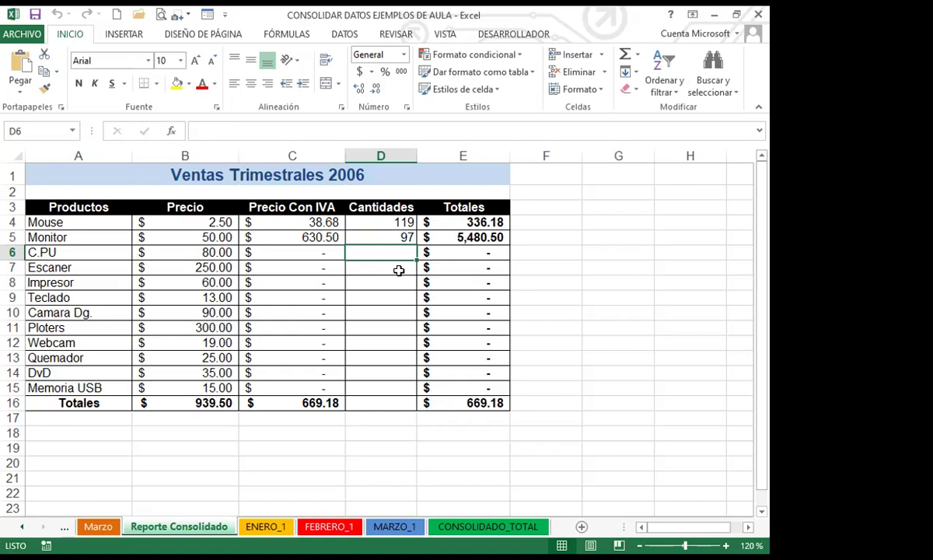
click(22, 527)
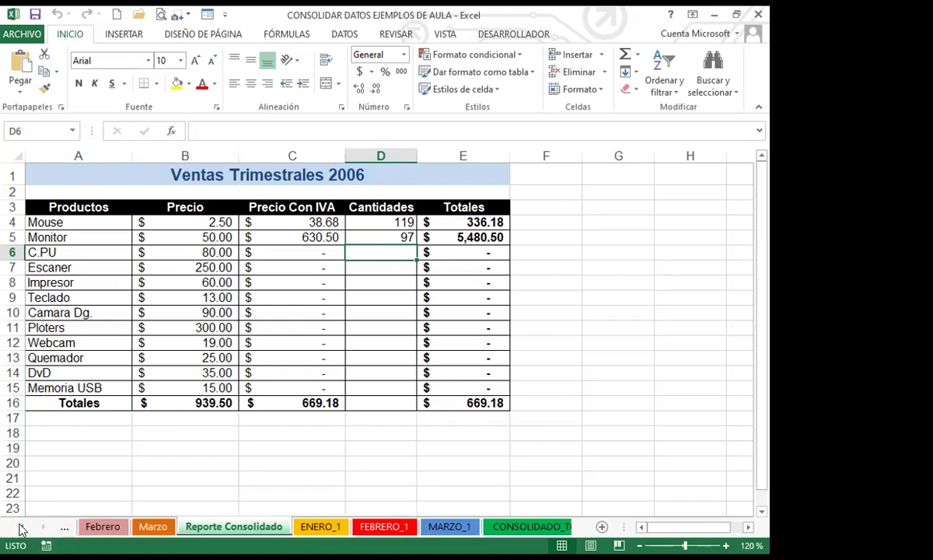
click(22, 527)
click(89, 528)
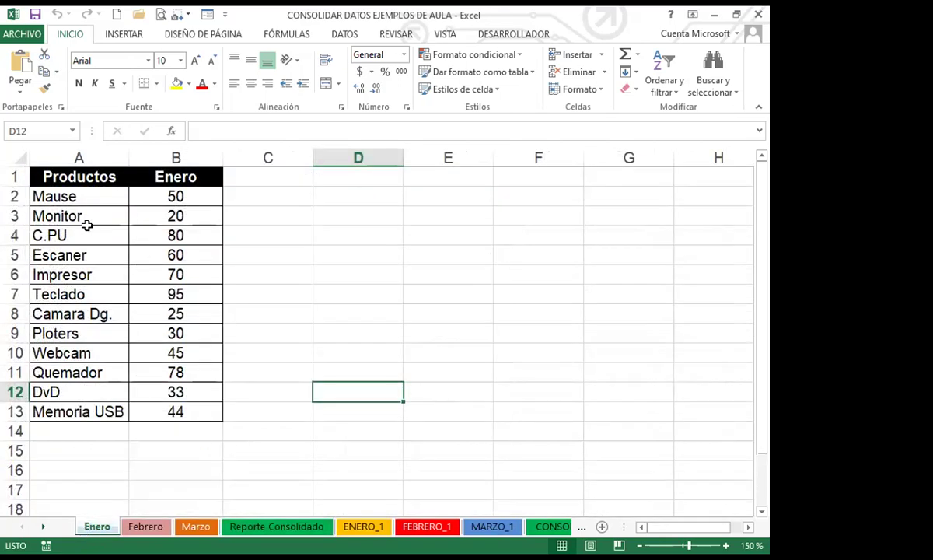
click(176, 178)
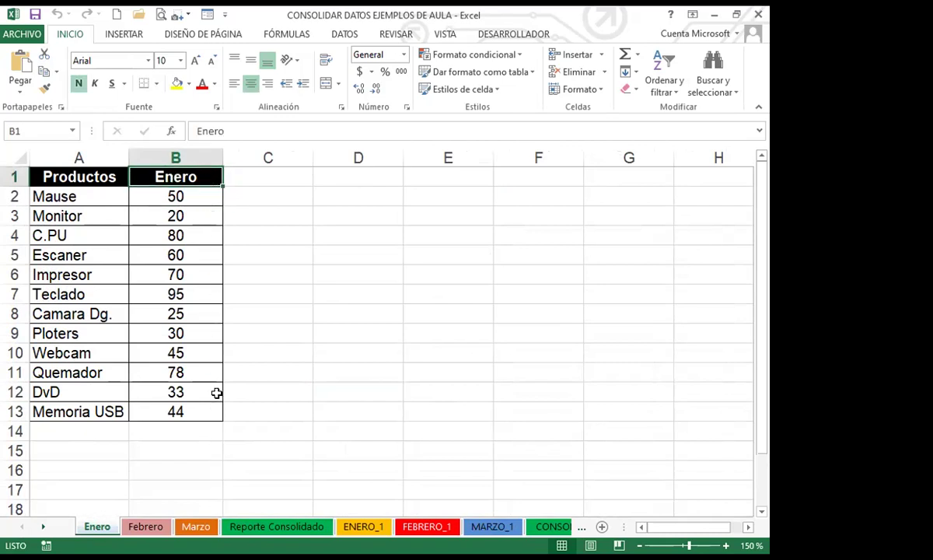
click(146, 527)
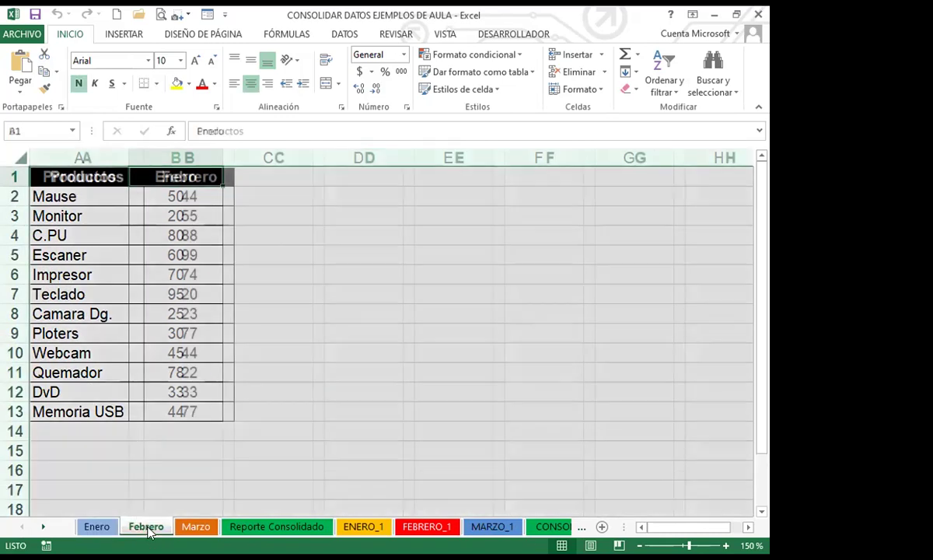
click(92, 194)
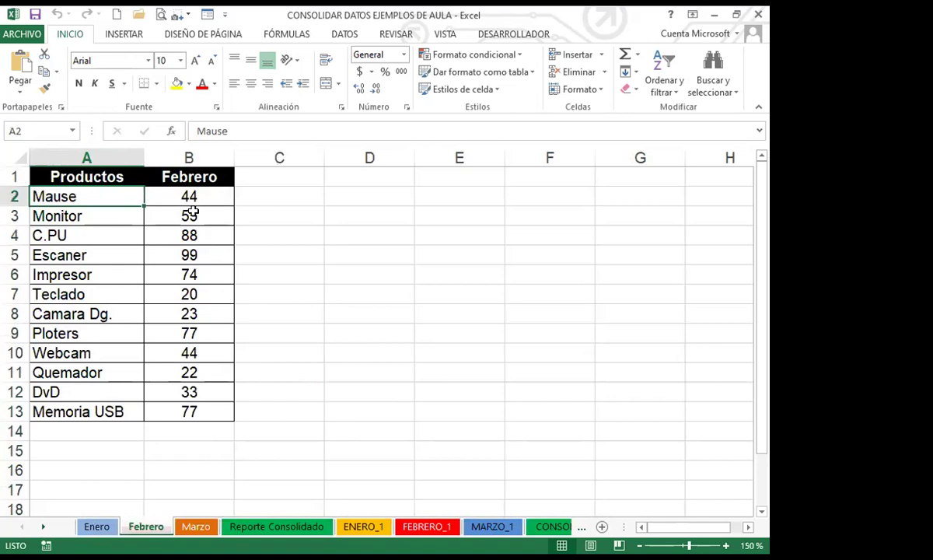
click(195, 528)
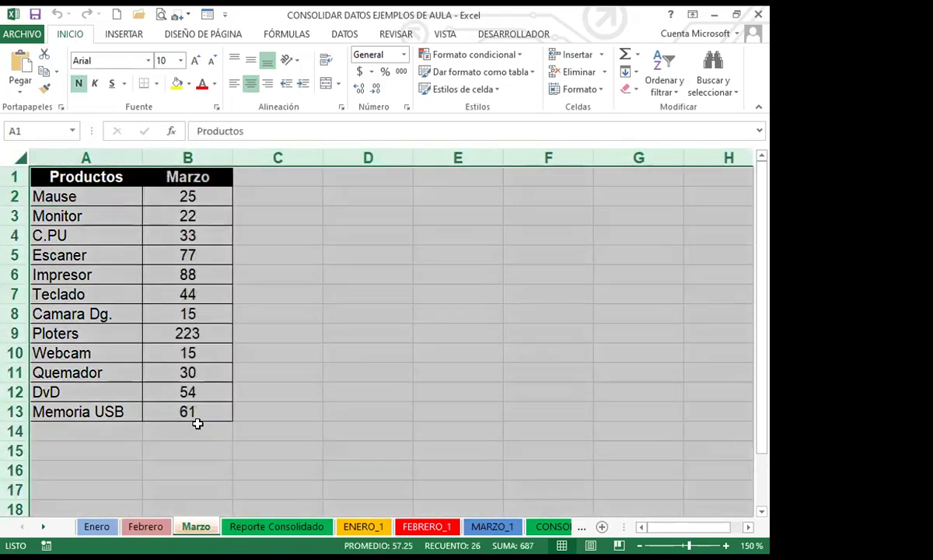
Open Consolidate for the C.PU quantity cell D6 on Reporte Consolidado and remove the Enero, Febrero and Marzo $B$3 references.
click(263, 528)
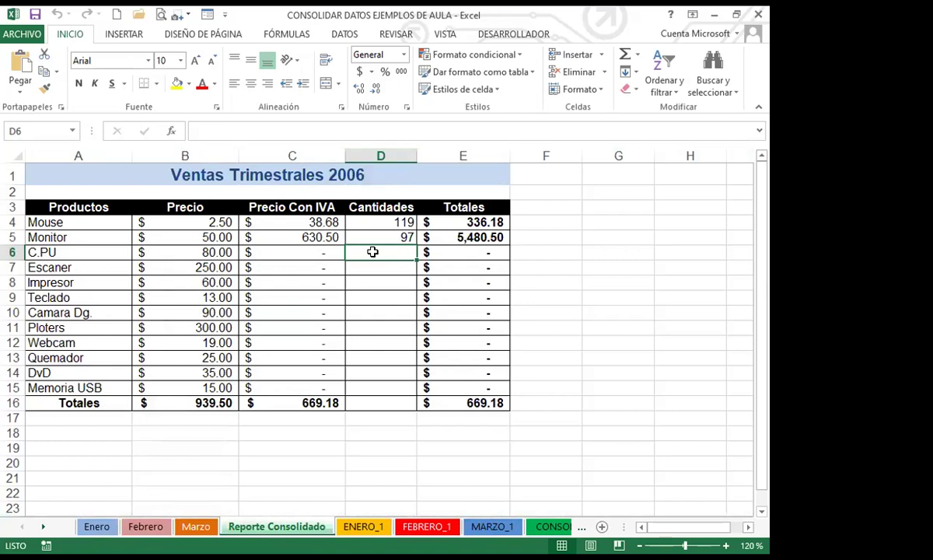
click(340, 34)
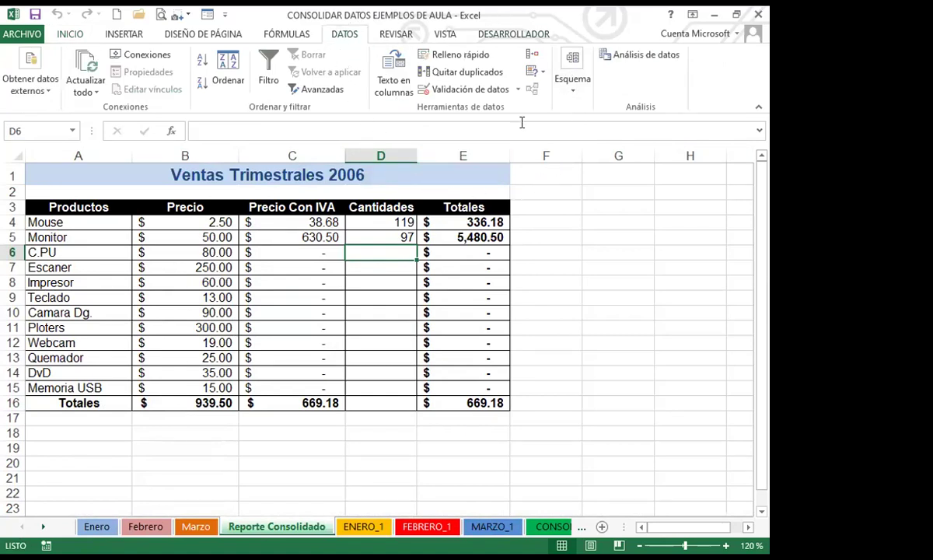
click(532, 55)
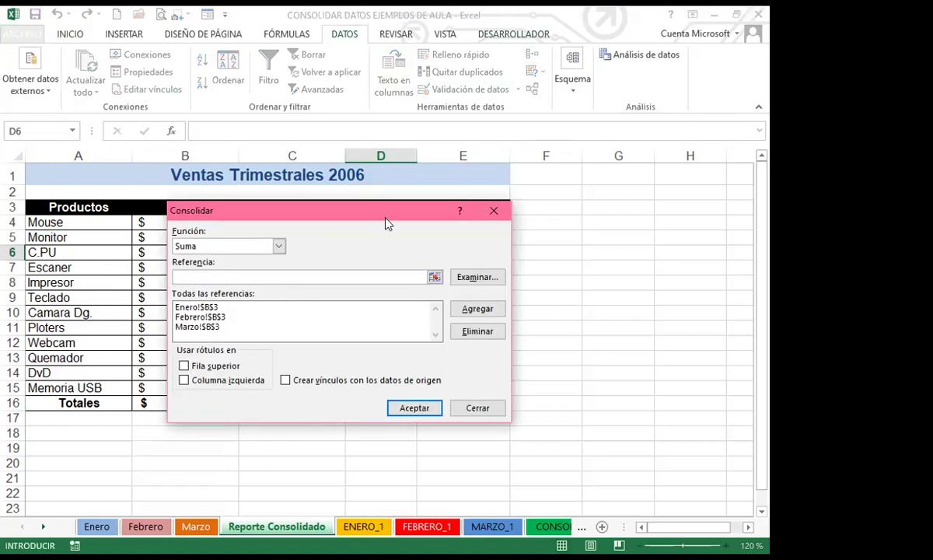
drag(565, 91, 603, 99)
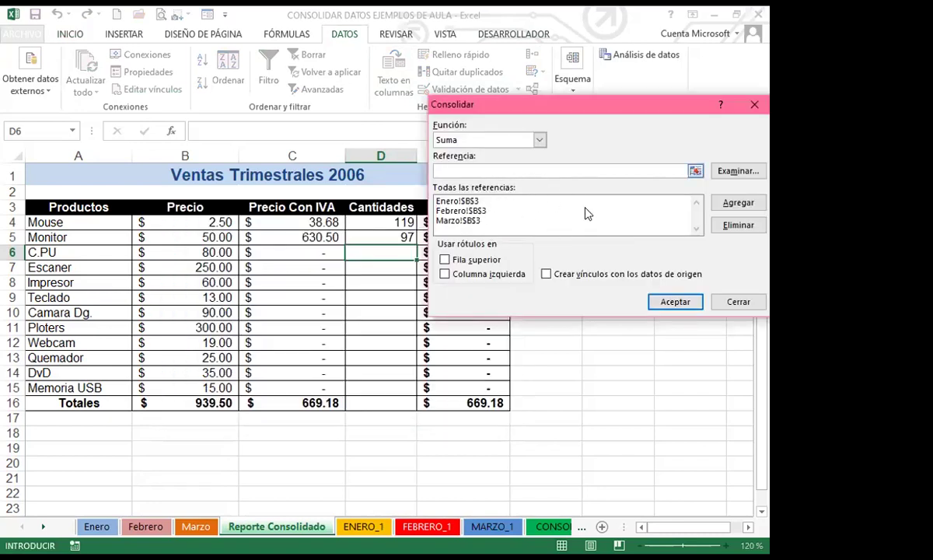
click(519, 201)
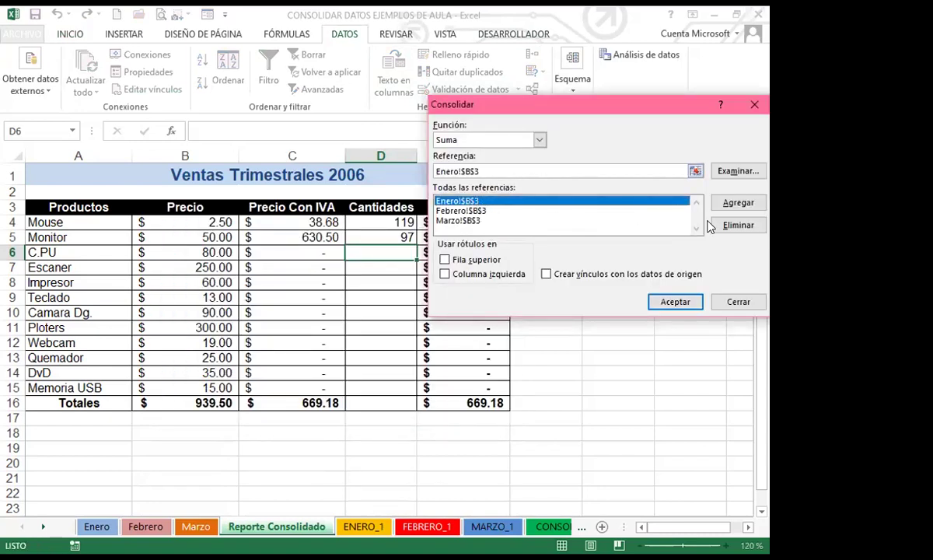
click(738, 225)
click(552, 204)
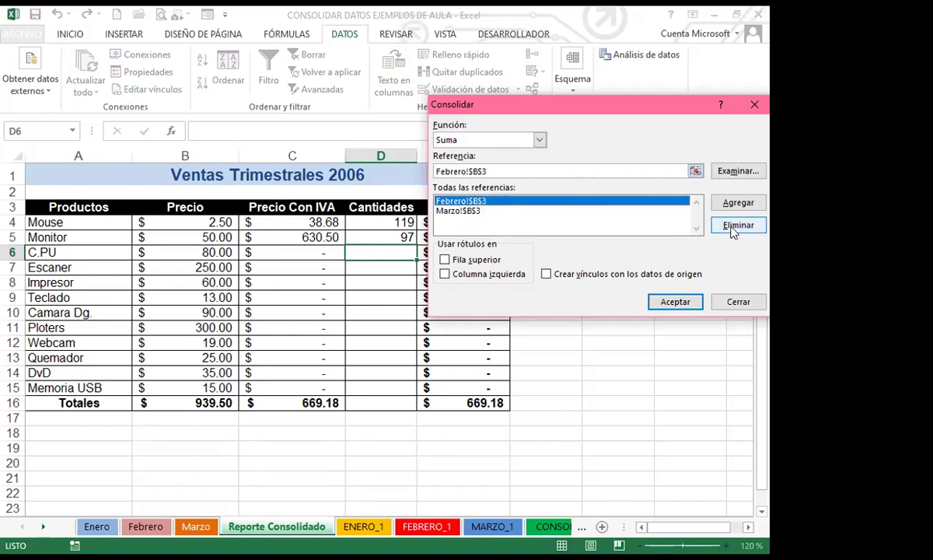
click(738, 225)
click(554, 201)
click(731, 226)
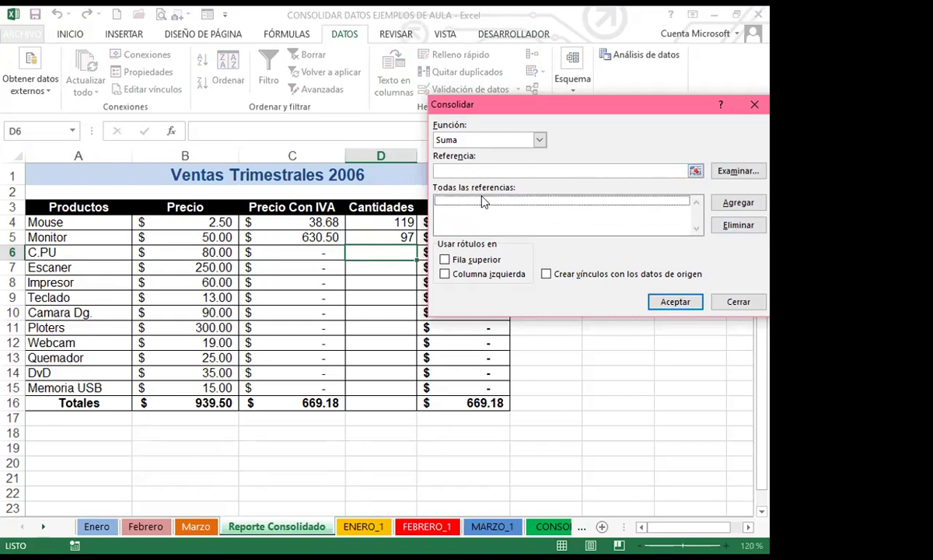
Consolidate the C.PU quantities into D6 with Suma, adding references Enero!$B$4, Febrero!$B$4 and Marzo!$B$4.
click(462, 170)
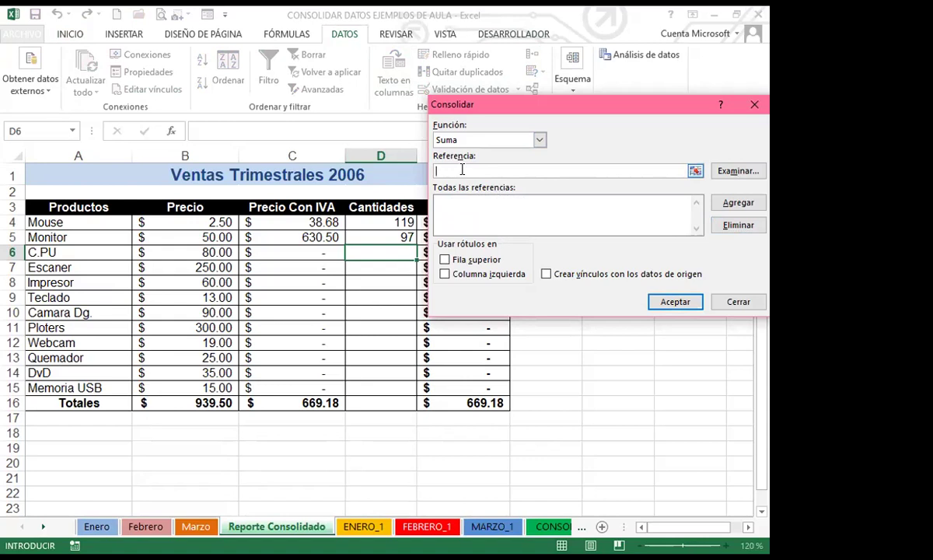
click(99, 528)
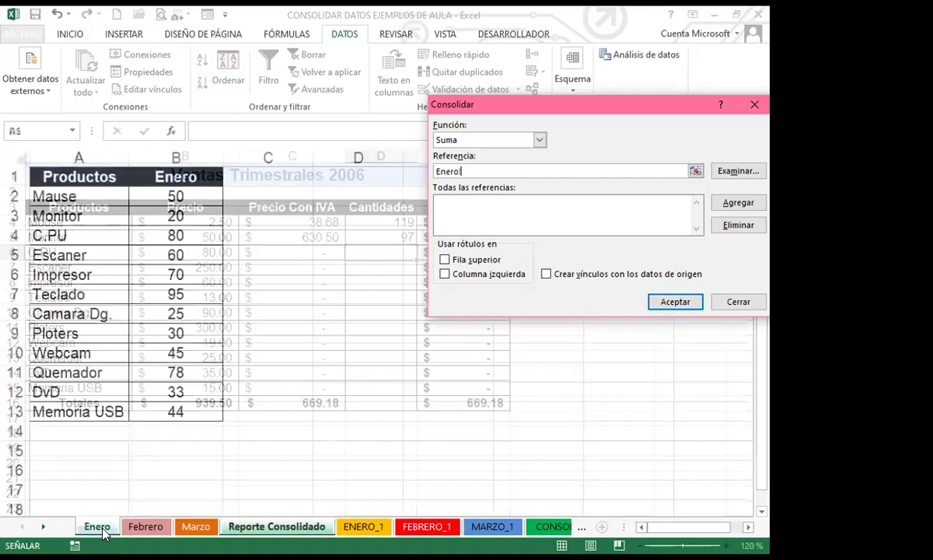
click(165, 235)
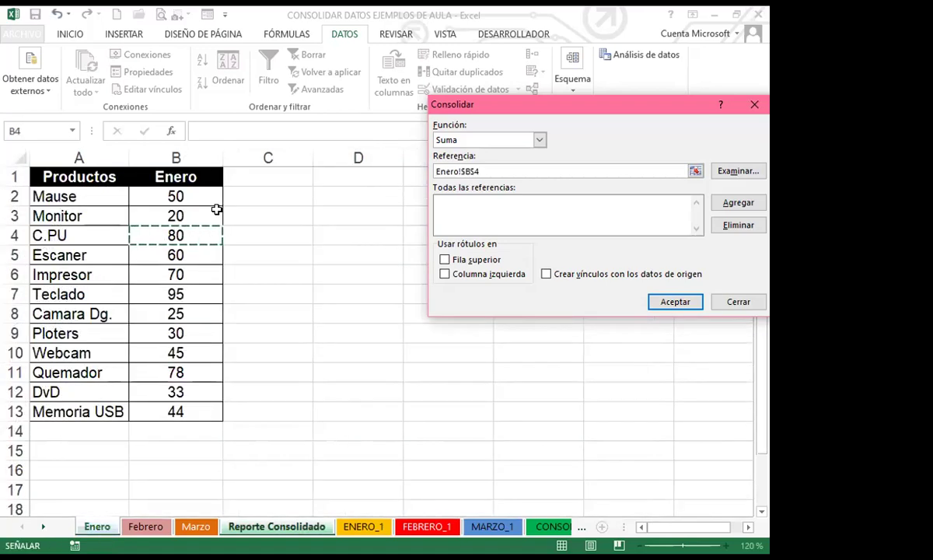
click(739, 203)
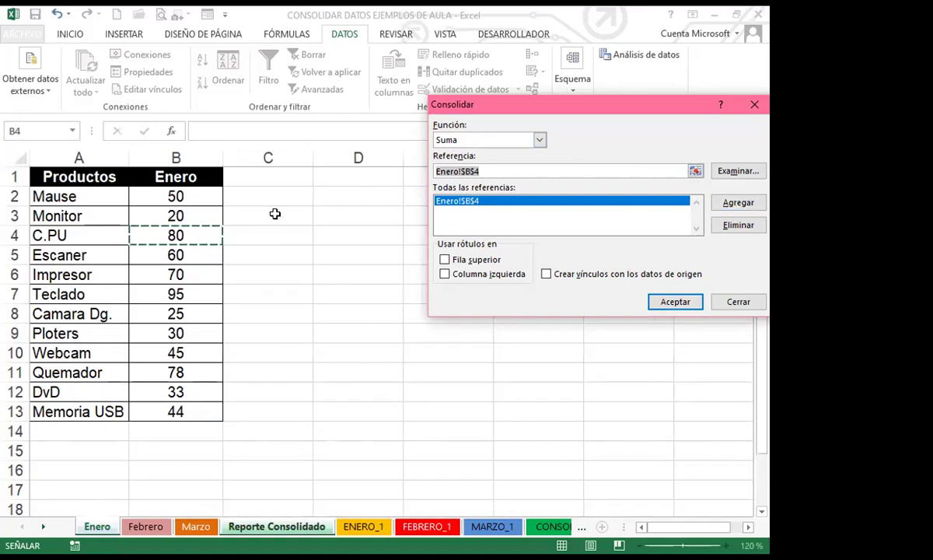
click(146, 527)
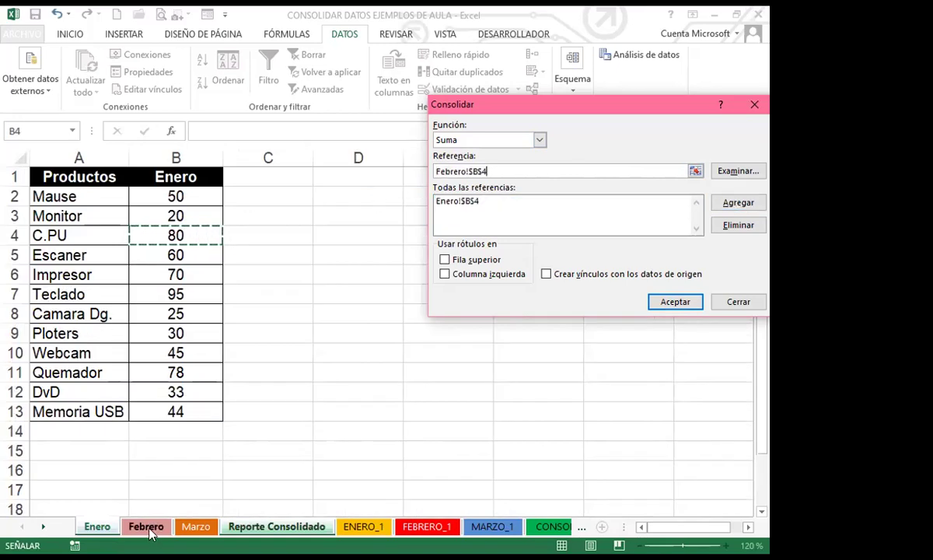
click(748, 205)
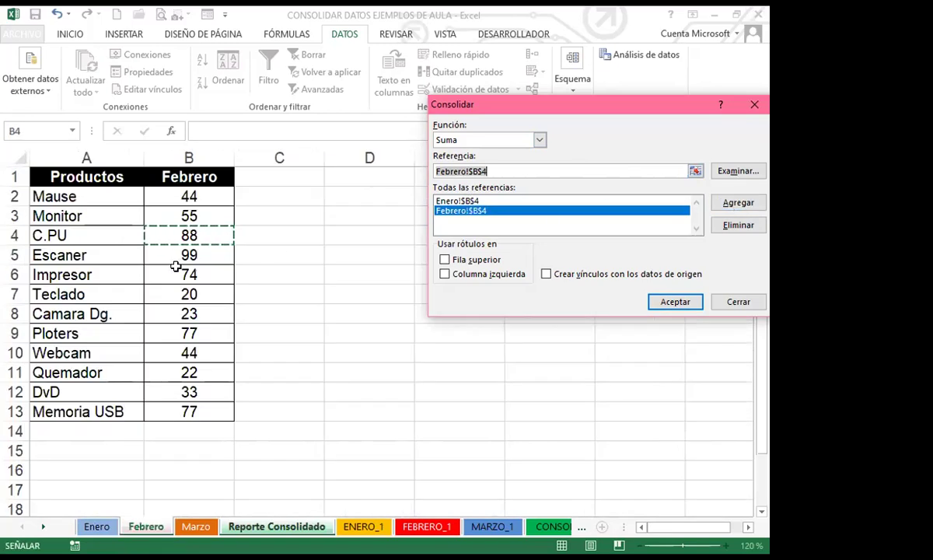
click(196, 527)
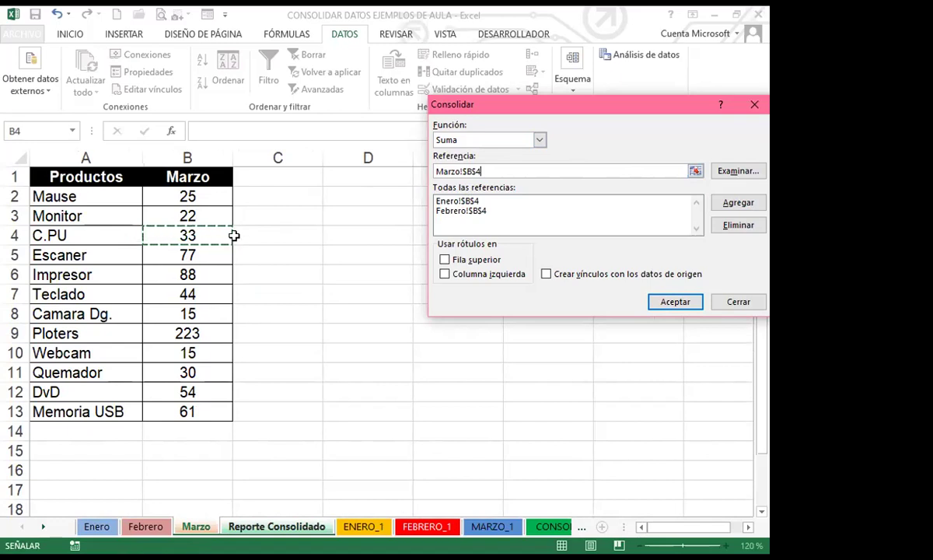
click(733, 203)
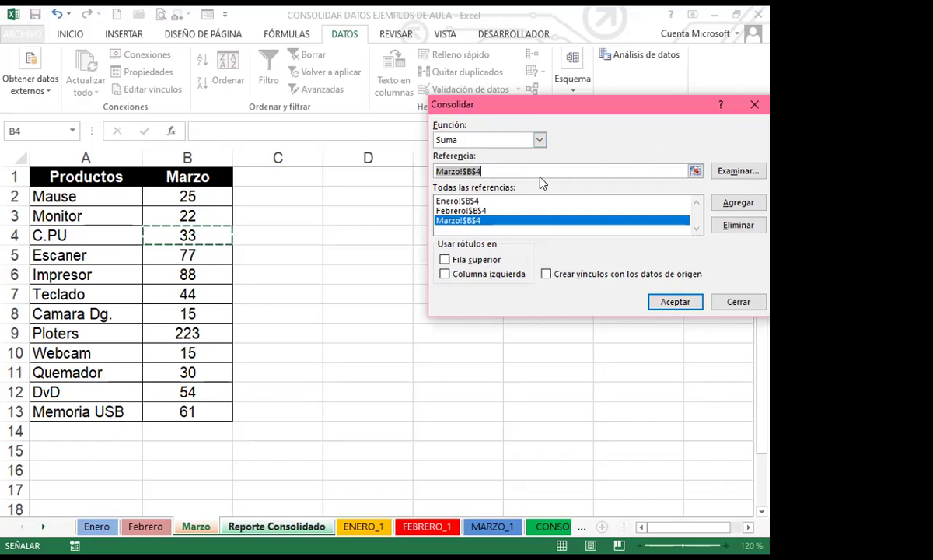
click(675, 303)
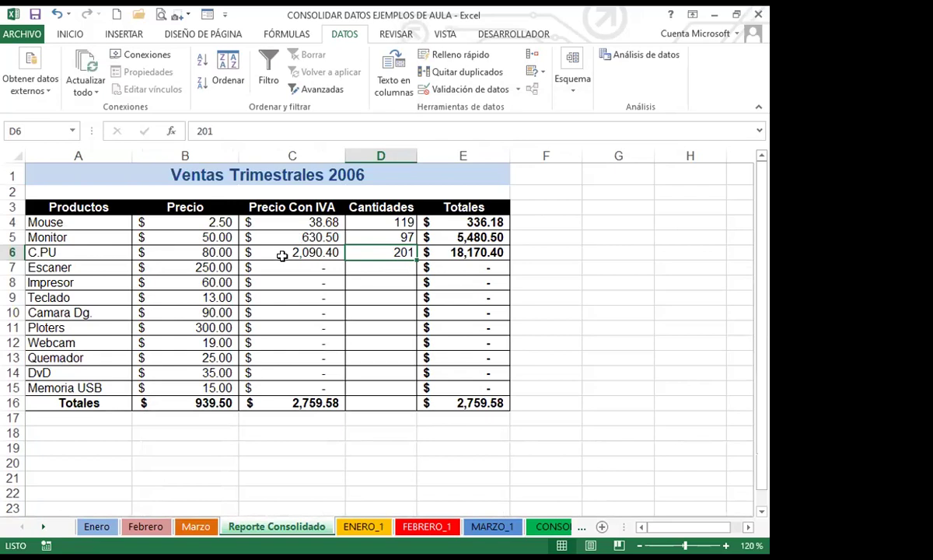
Review the C.PU total formula and consolidated quantity, comparing them with cell B4 on the Enero, Febrero and Marzo sheets.
click(455, 255)
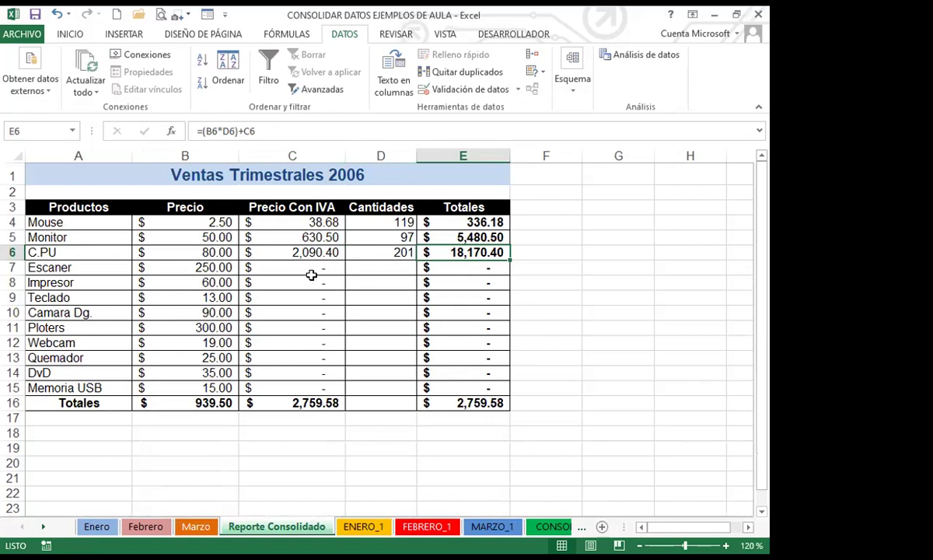
click(381, 254)
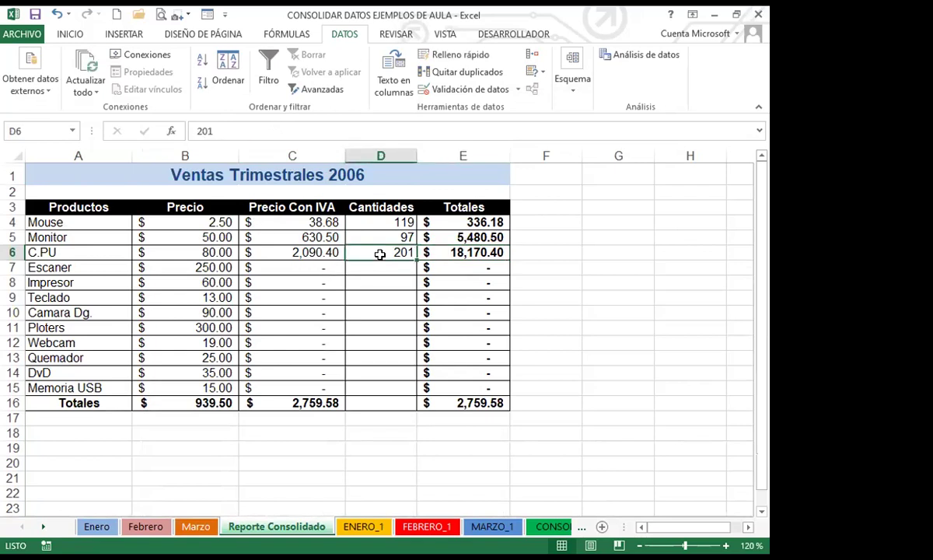
click(84, 536)
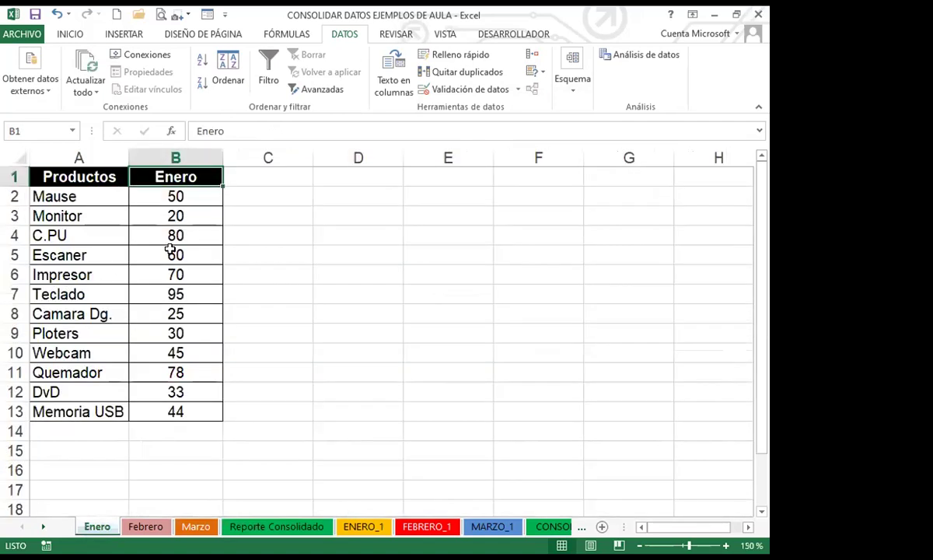
click(177, 235)
click(145, 527)
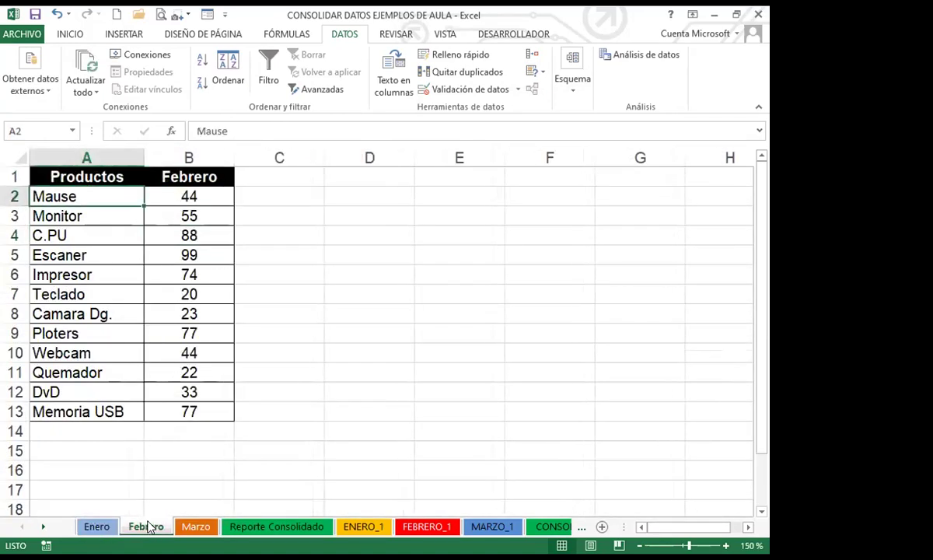
click(196, 233)
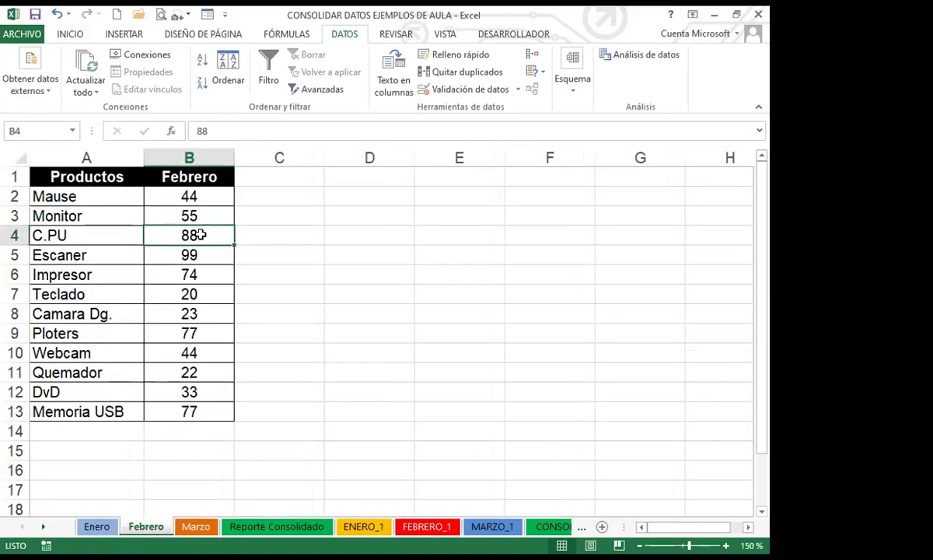
click(196, 526)
click(182, 235)
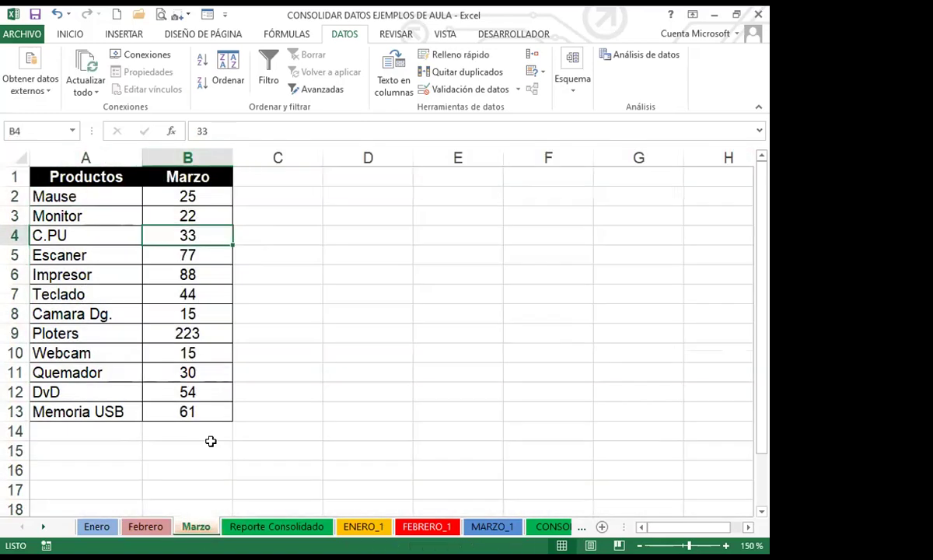
key(ctrl+Page_Down)
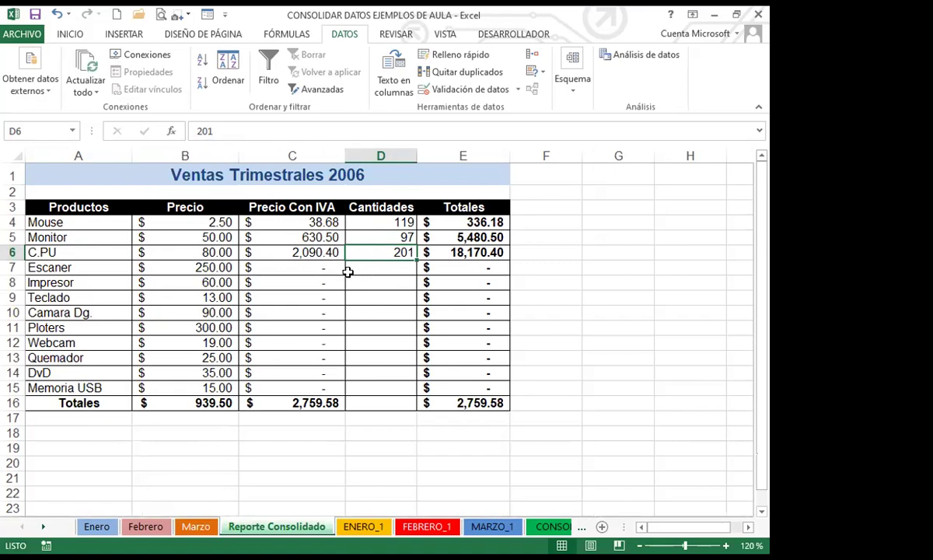
click(373, 271)
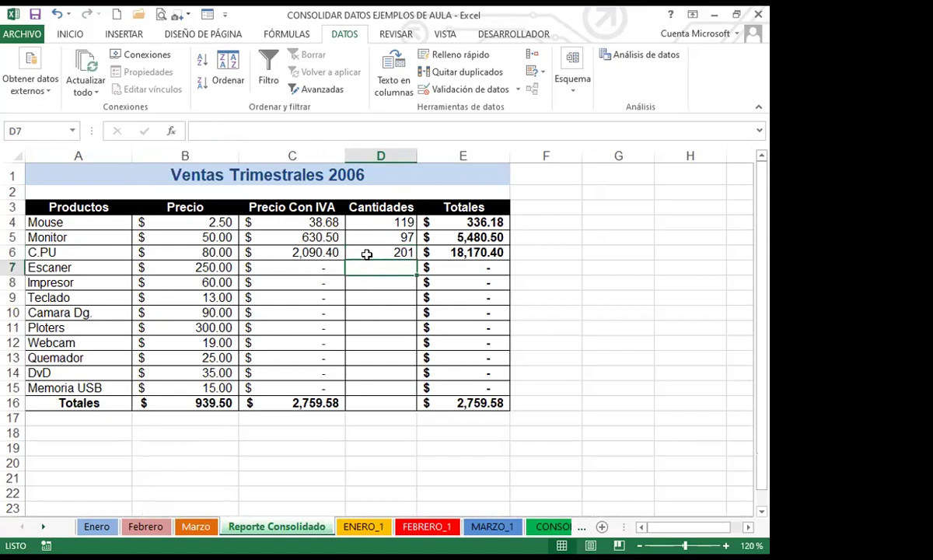
click(360, 248)
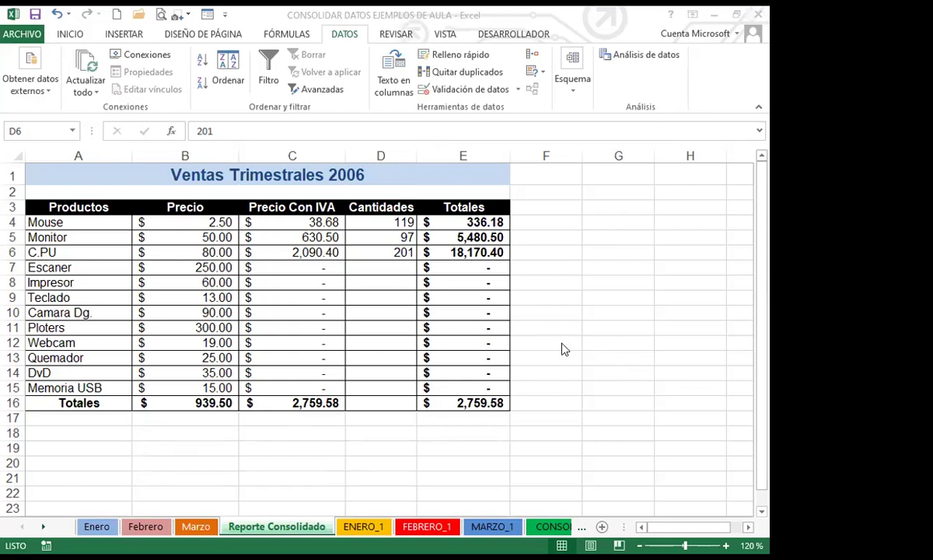
click(371, 270)
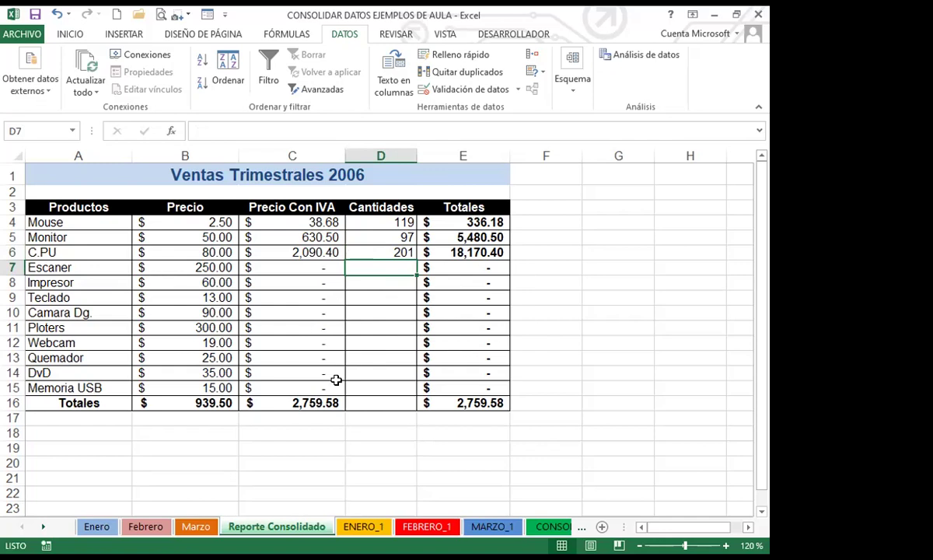
click(558, 325)
click(400, 266)
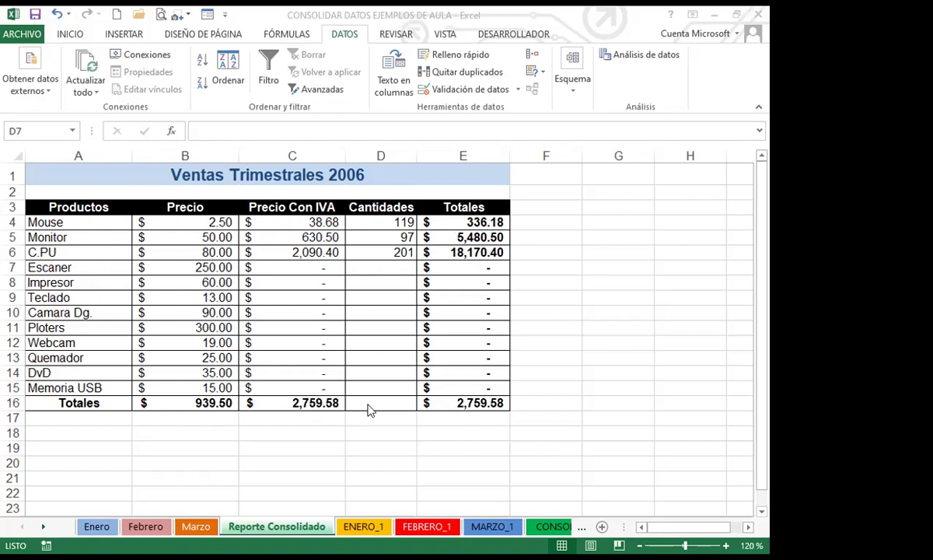
Examine the product tables on ENERO_1, FEBRERO_1 and MARZO_1, including FEBRERO_1's Mouse total formula, and compare their layout with Reporte Consolidado.
click(364, 528)
click(290, 376)
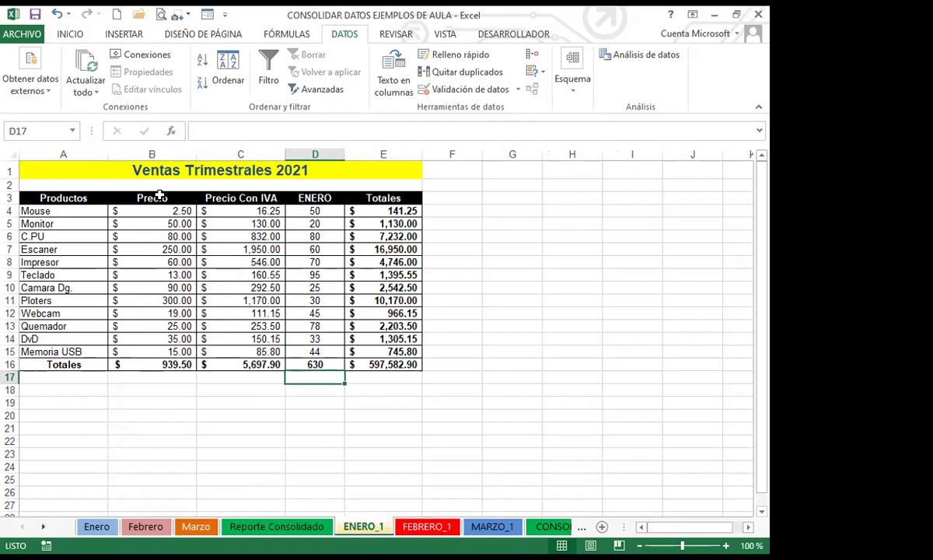
click(276, 529)
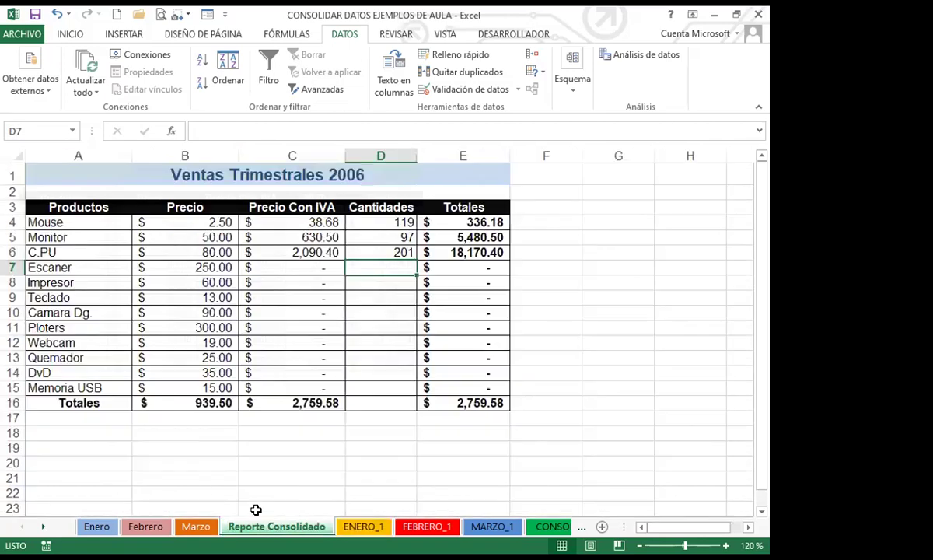
click(361, 527)
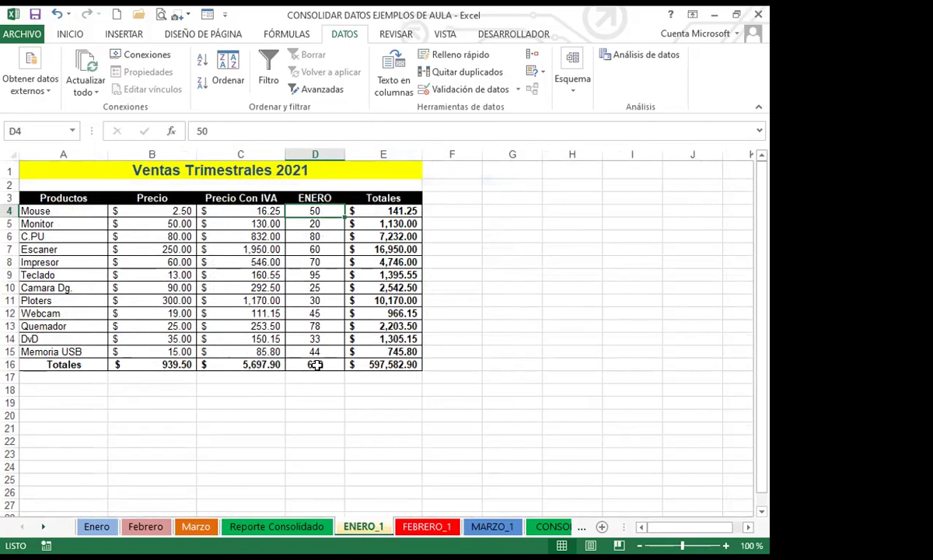
click(420, 528)
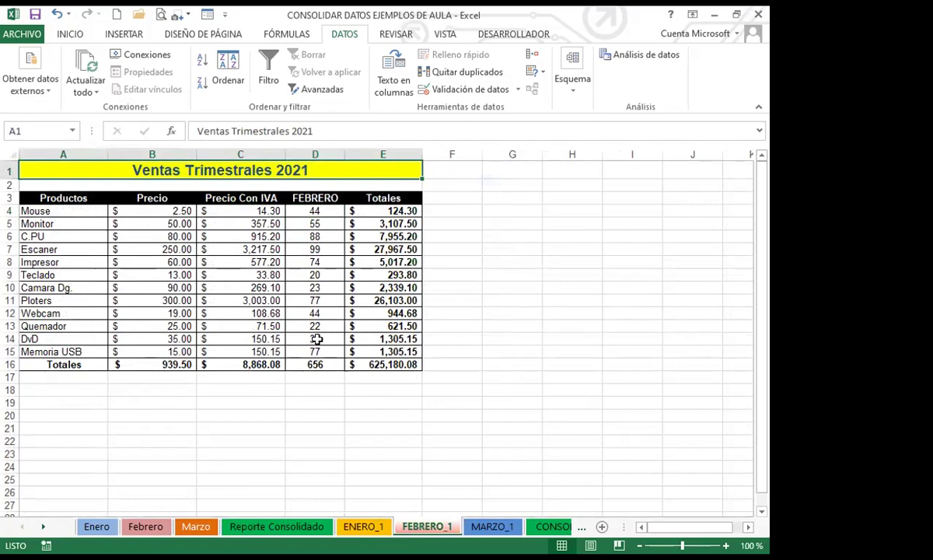
click(237, 210)
click(362, 208)
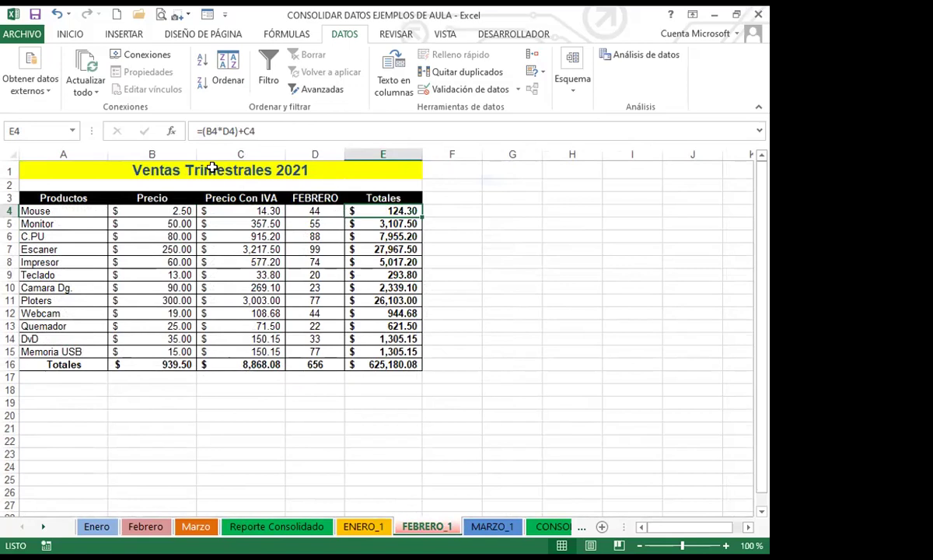
click(324, 210)
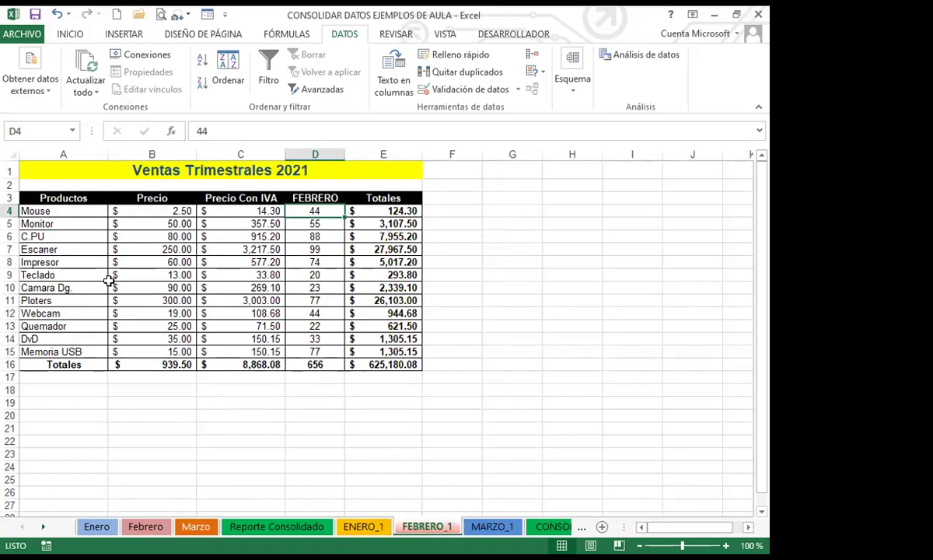
click(491, 526)
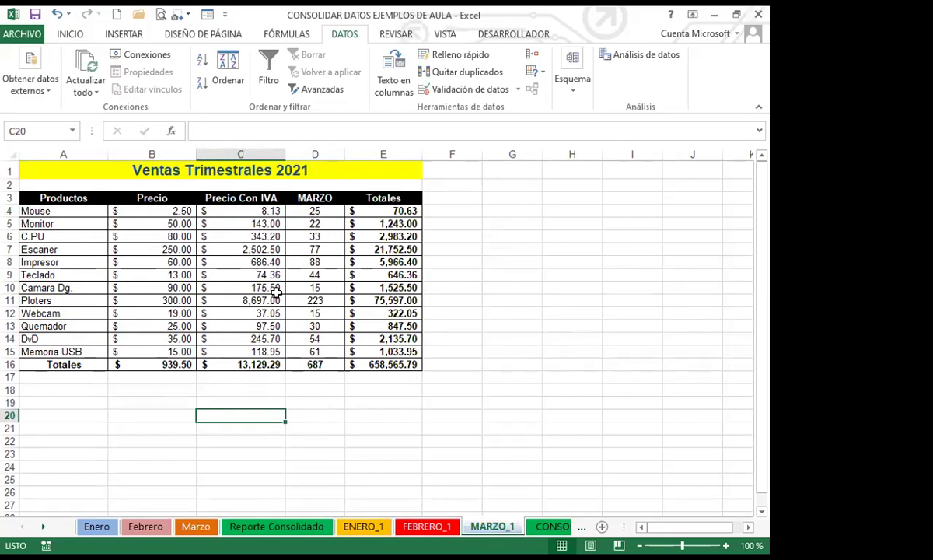
click(299, 527)
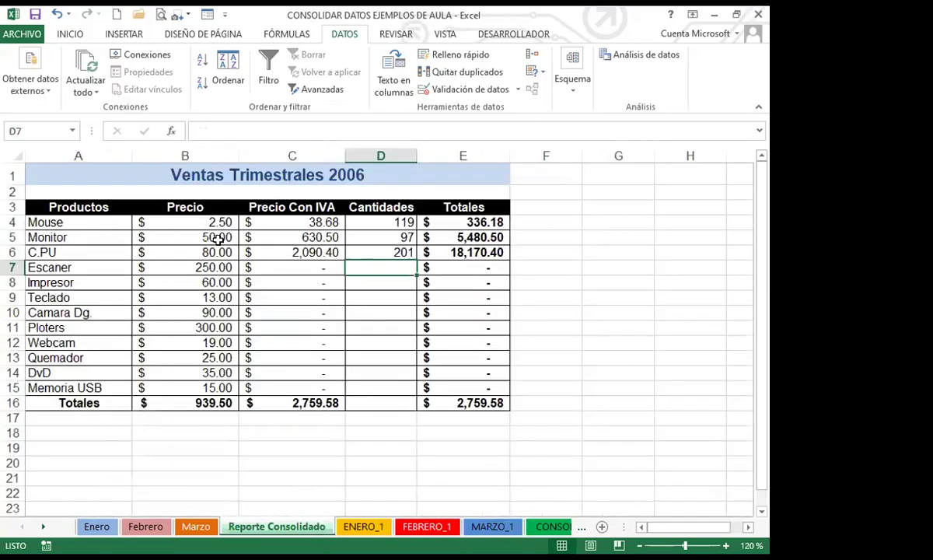
click(495, 529)
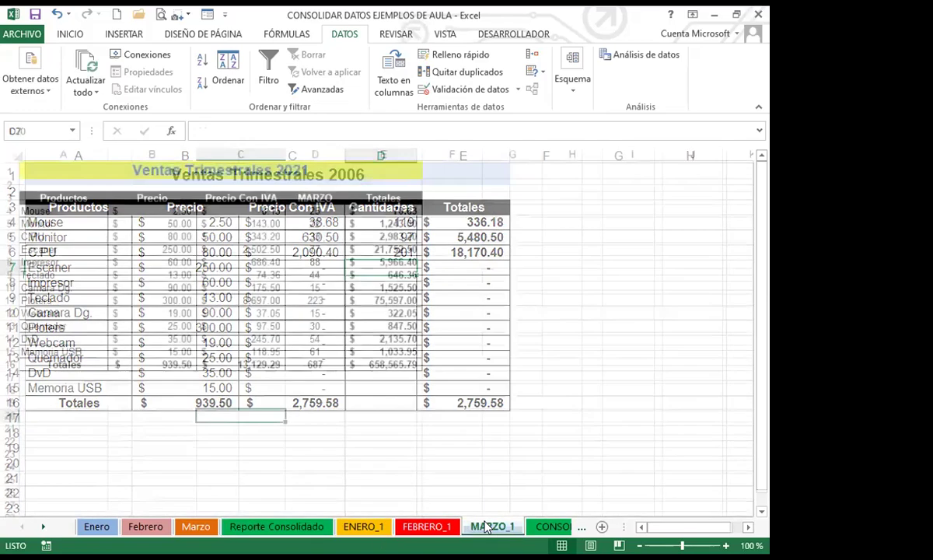
click(322, 211)
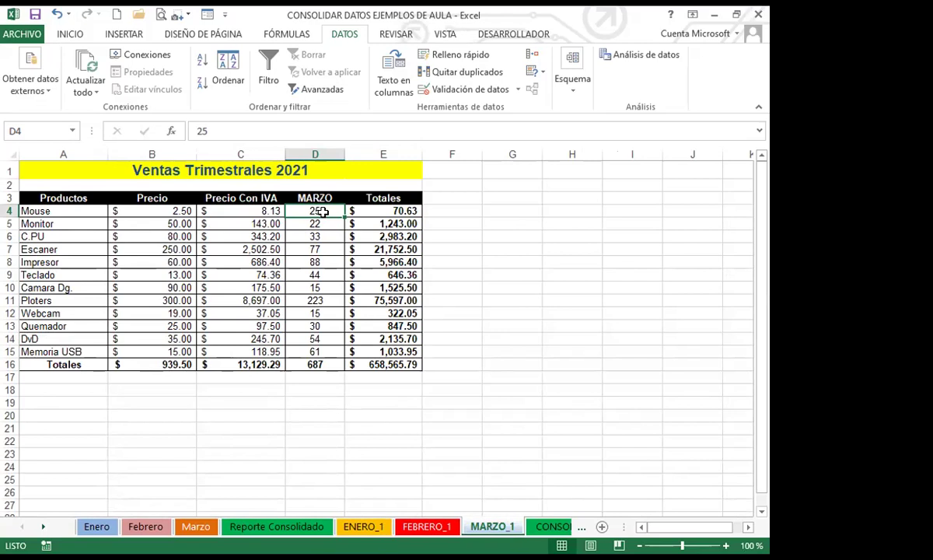
Compare the quantity column headings and table positions across the ENERO_1, FEBRERO_1 and MARZO_1 sheets.
click(364, 527)
click(427, 528)
click(492, 528)
click(364, 527)
click(422, 528)
click(491, 527)
click(380, 530)
click(427, 528)
click(381, 532)
click(444, 528)
click(498, 527)
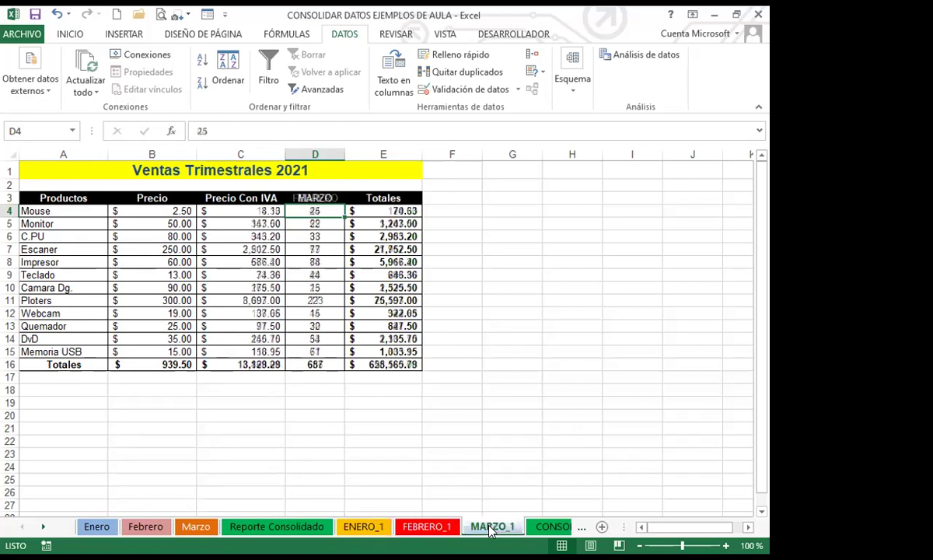
click(371, 530)
click(426, 527)
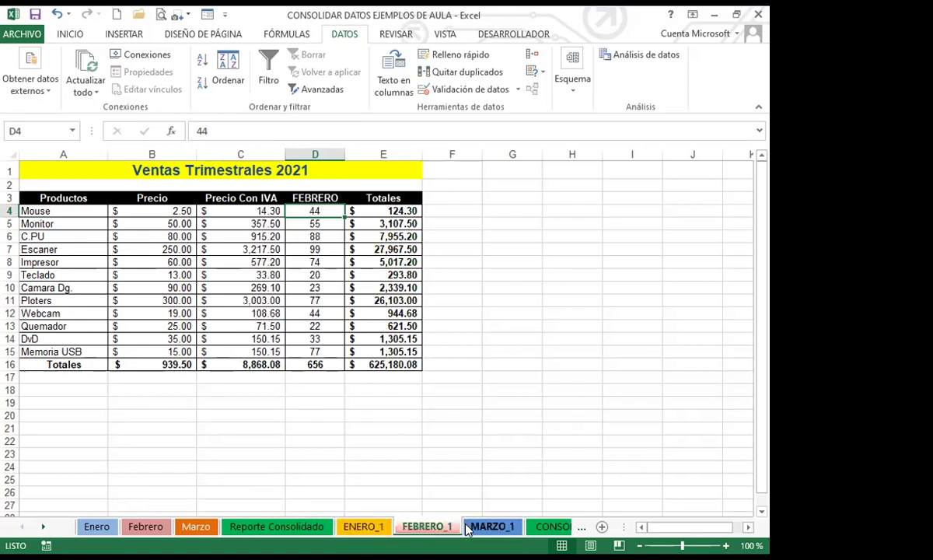
click(486, 528)
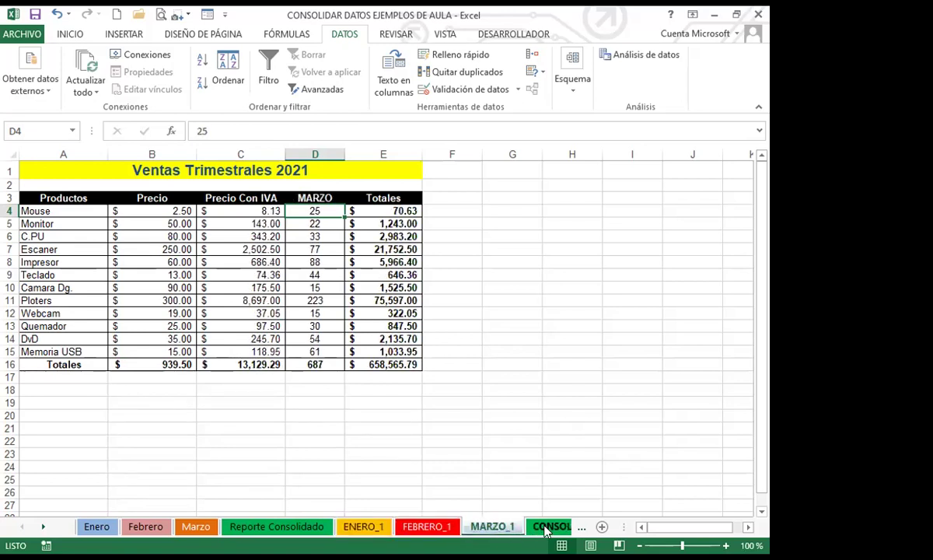
Open Consolidate for cell A1 of CONSOLIDADO_TOTAL and remove the existing ENERO_1, FEBRERO_1 and MARZO_1 $A$3:$E$16 references.
click(545, 528)
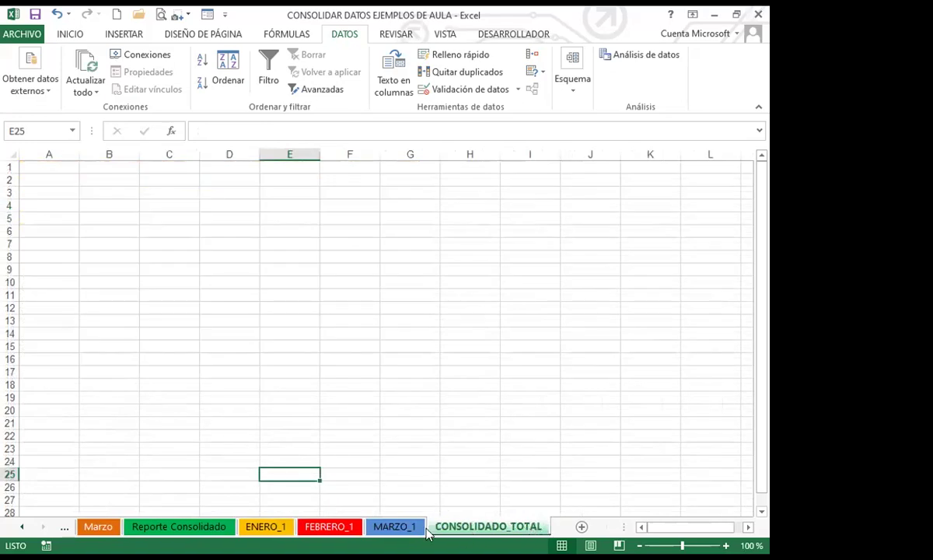
click(187, 305)
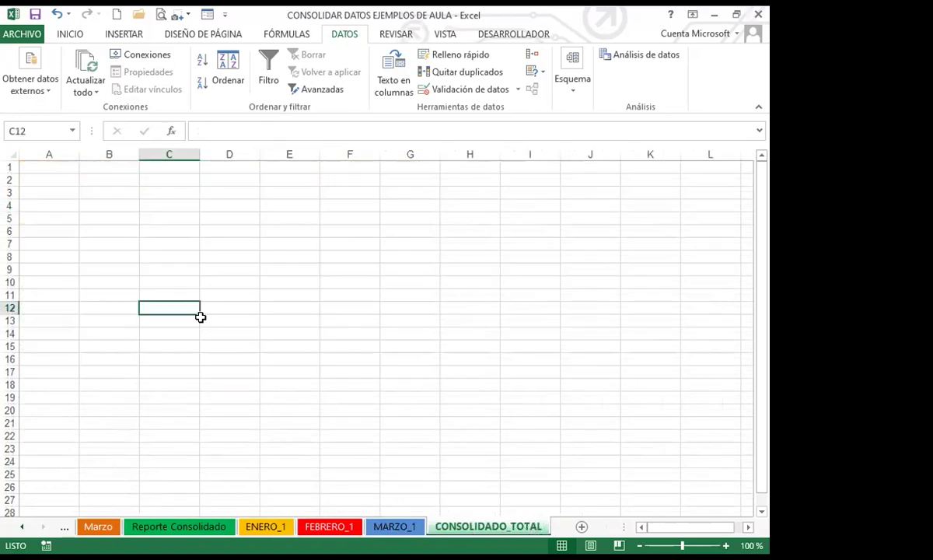
click(53, 165)
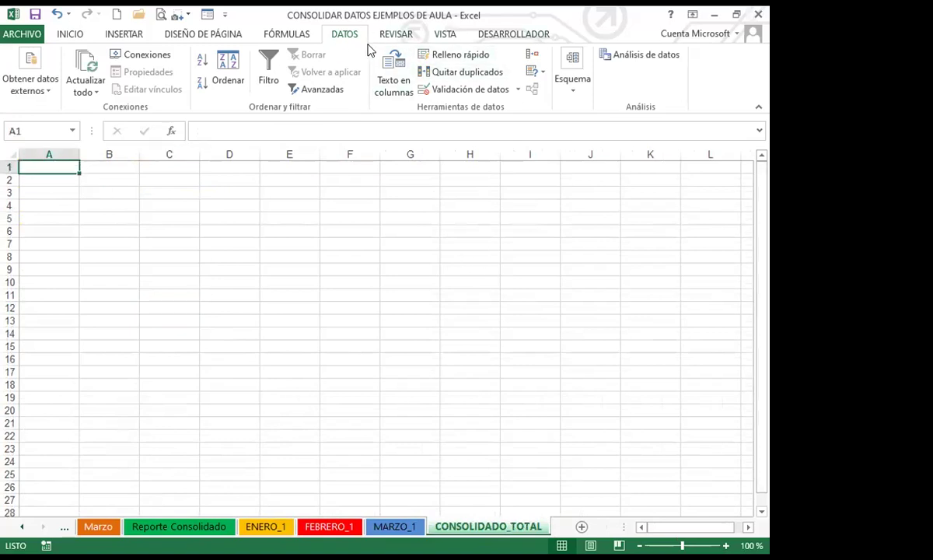
click(532, 57)
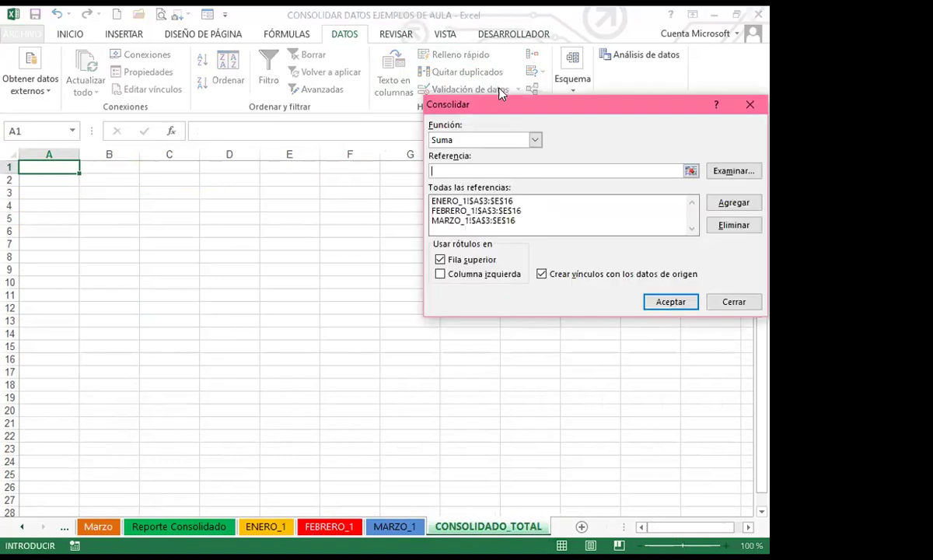
click(490, 201)
click(731, 226)
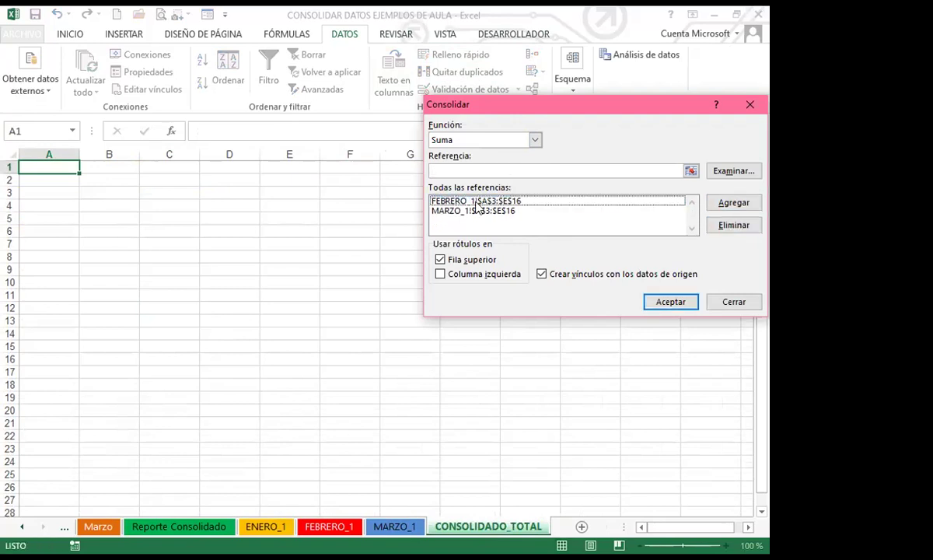
click(731, 225)
click(482, 203)
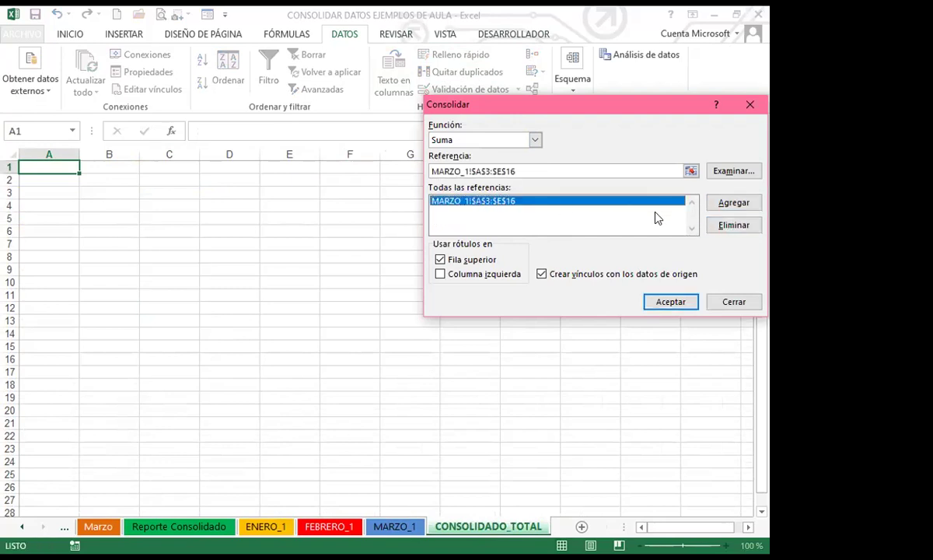
click(725, 226)
Add the consolidation references ENERO_1!$A$3:$E$16, FEBRERO_1!$A$3:$E$16 and MARZO_1!$A$3:$E$16.
click(462, 168)
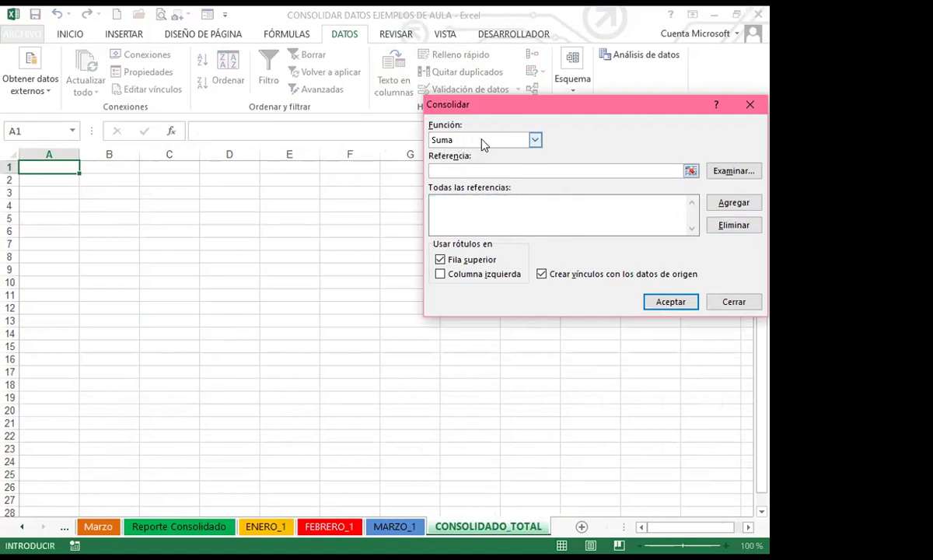
click(266, 527)
click(59, 196)
shift+click(372, 360)
click(716, 201)
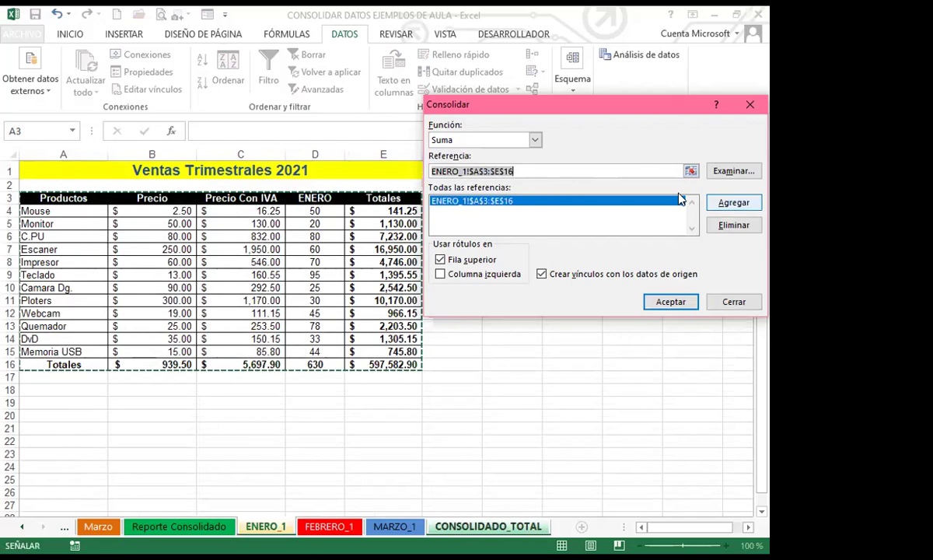
click(329, 528)
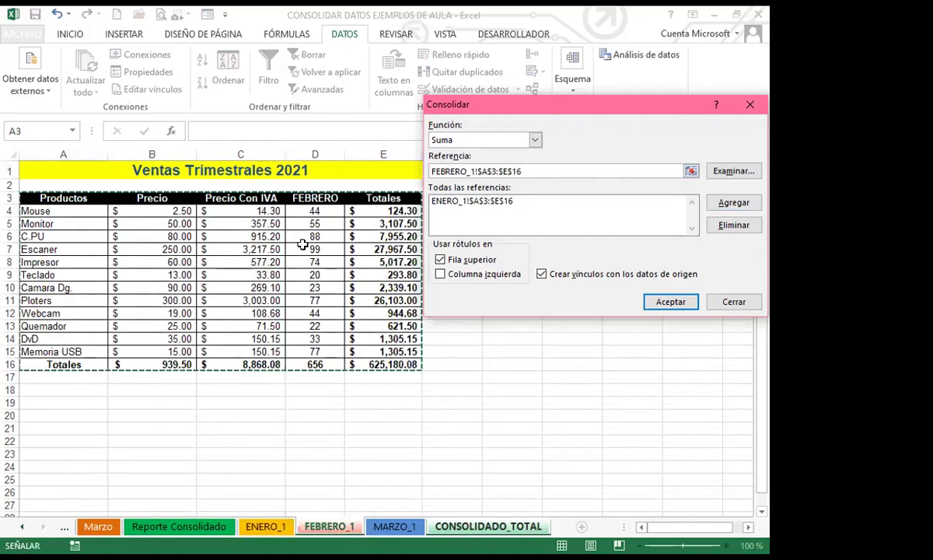
click(740, 204)
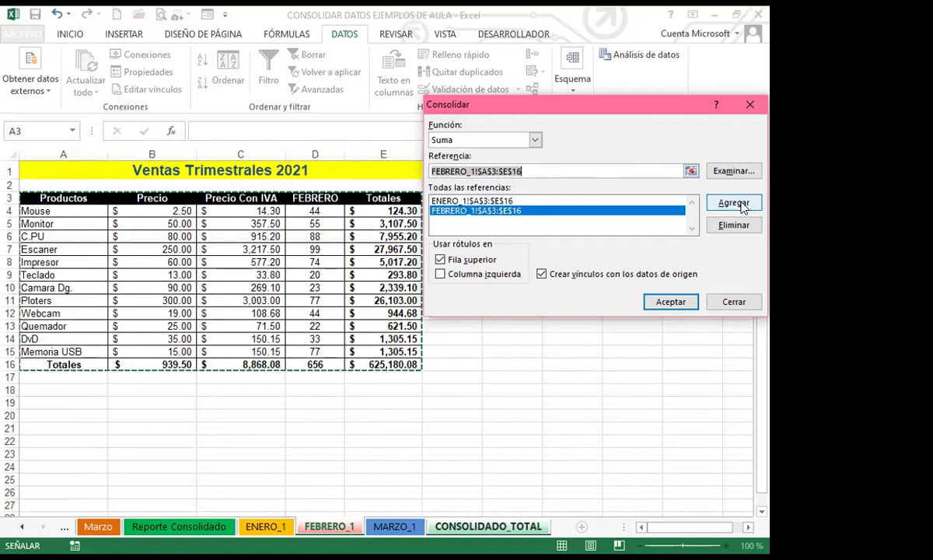
click(395, 528)
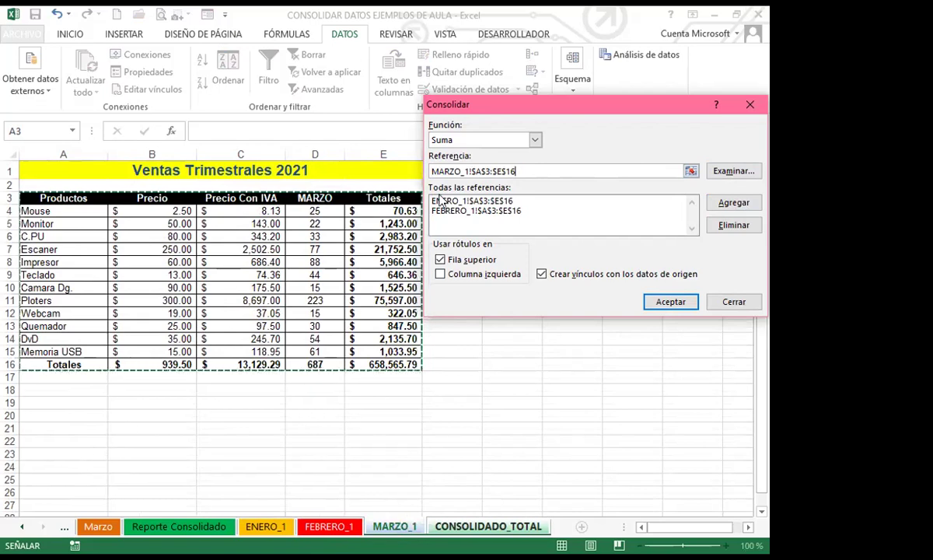
click(734, 204)
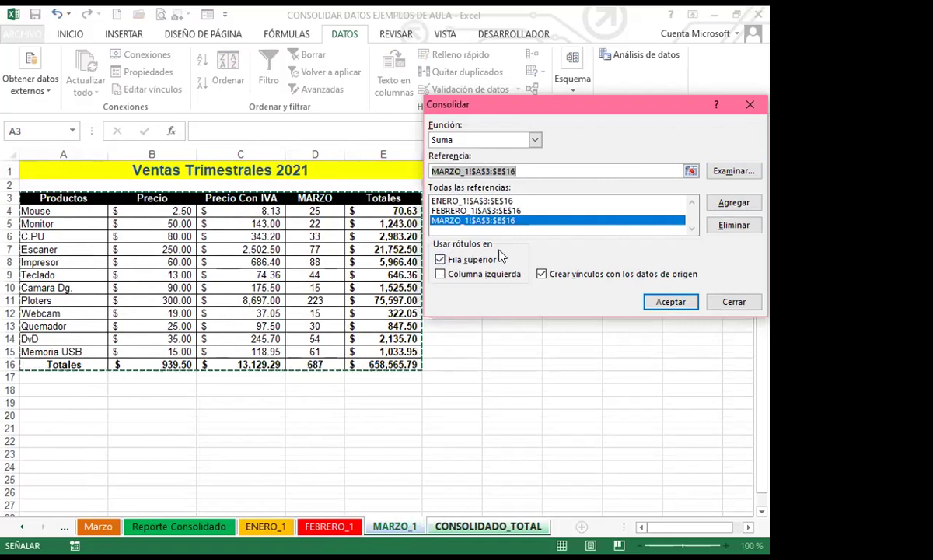
Enable left-column labels, disable links to the source data, and run the consolidation.
click(441, 273)
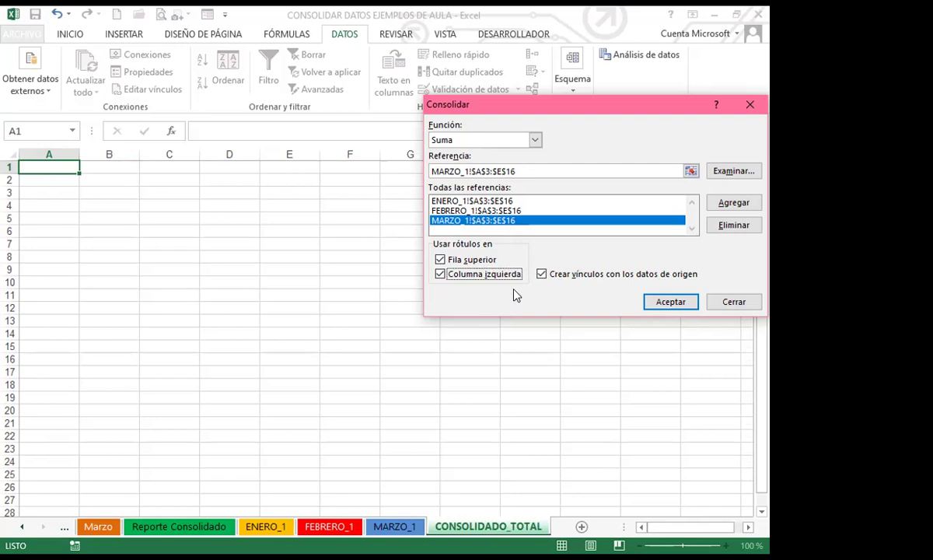
click(541, 274)
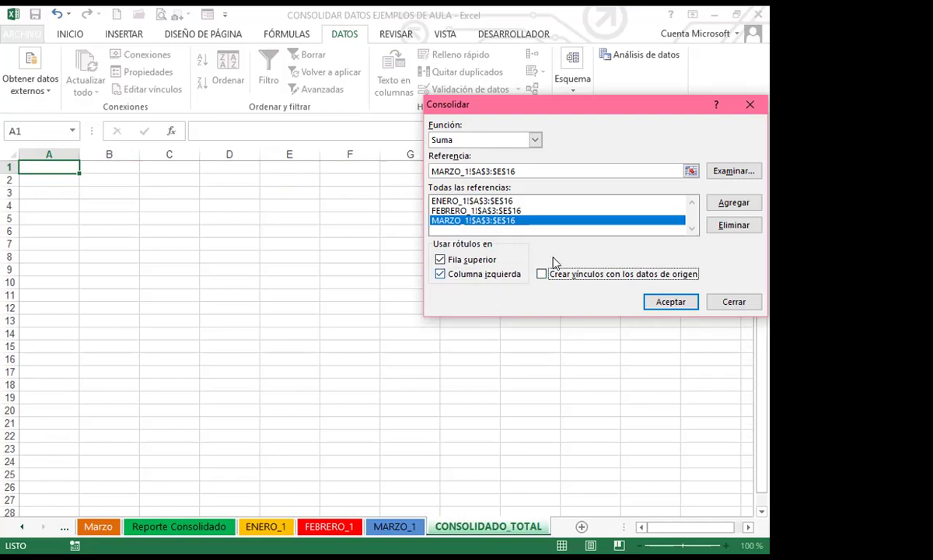
click(664, 300)
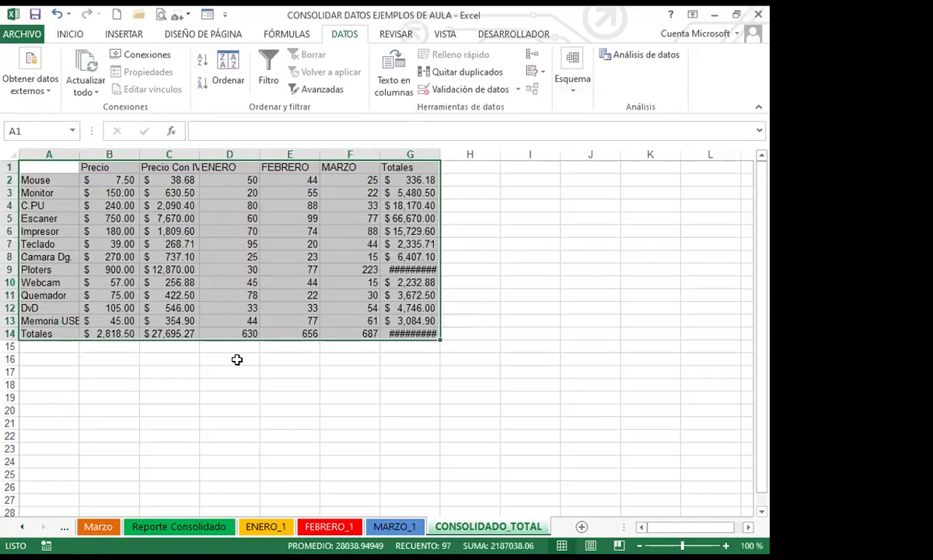
Widen the Totales, Precio Con IVA and Precio columns of the consolidated table so their contents fit.
click(230, 358)
drag(436, 149, 482, 150)
click(210, 178)
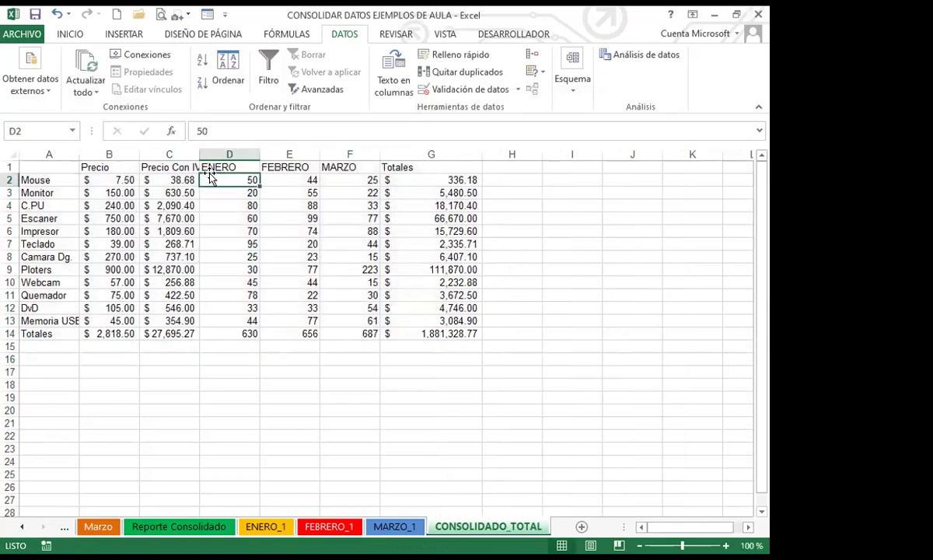
drag(199, 151, 232, 151)
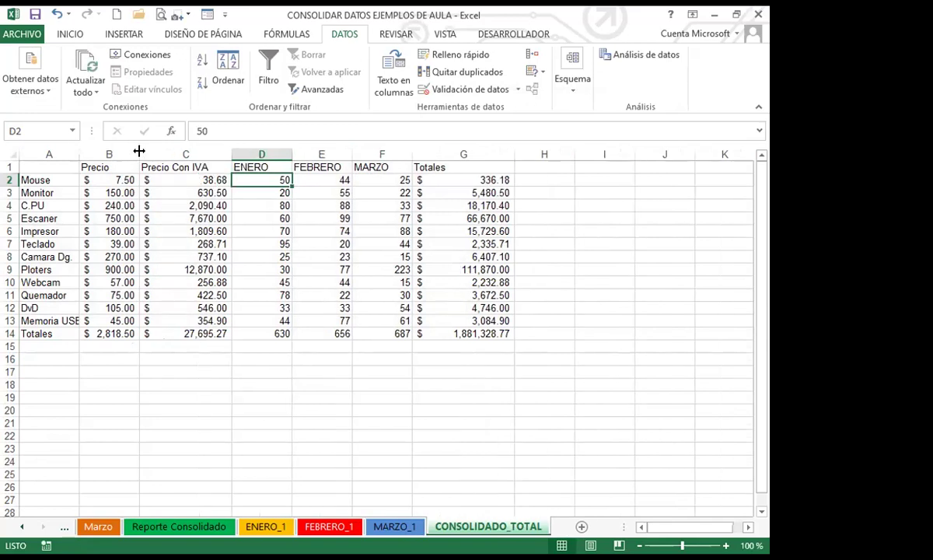
drag(139, 149, 148, 150)
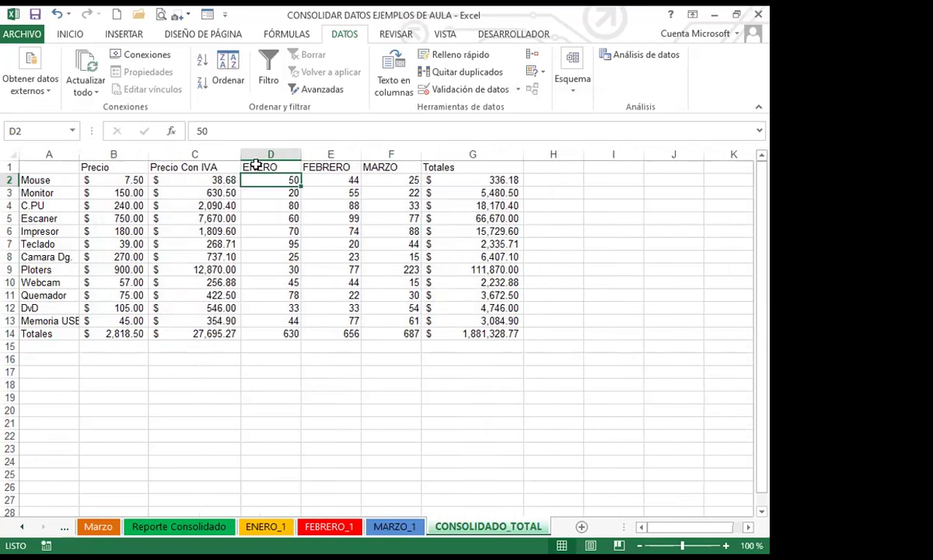
Review the month headings and the Mouse row's IVA and total values on CONSOLIDADO_TOTAL, comparing them with Reporte Consolidado.
click(262, 166)
click(327, 165)
click(381, 166)
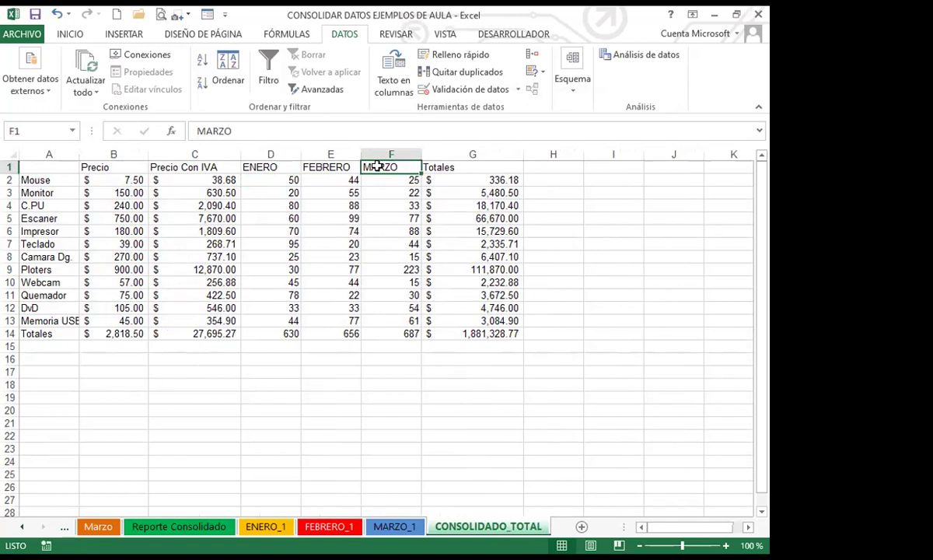
click(208, 178)
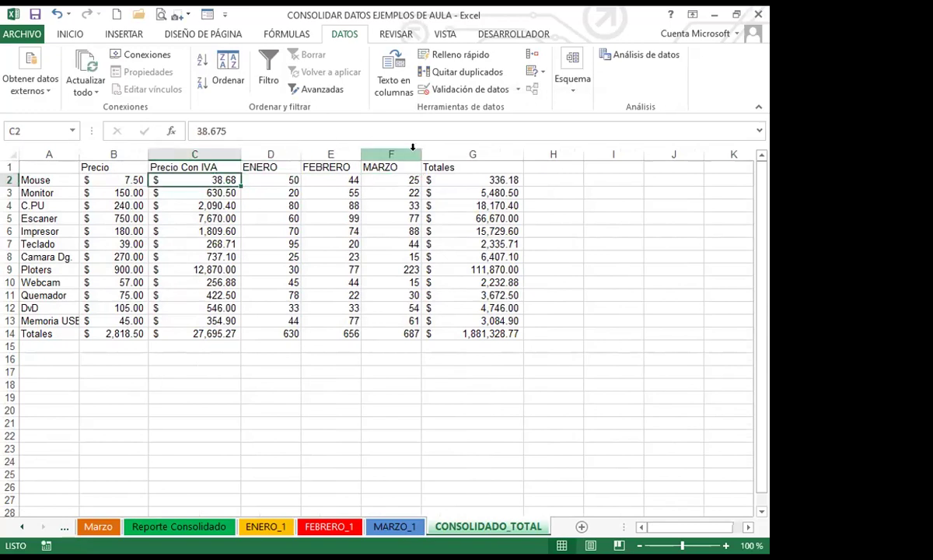
click(454, 181)
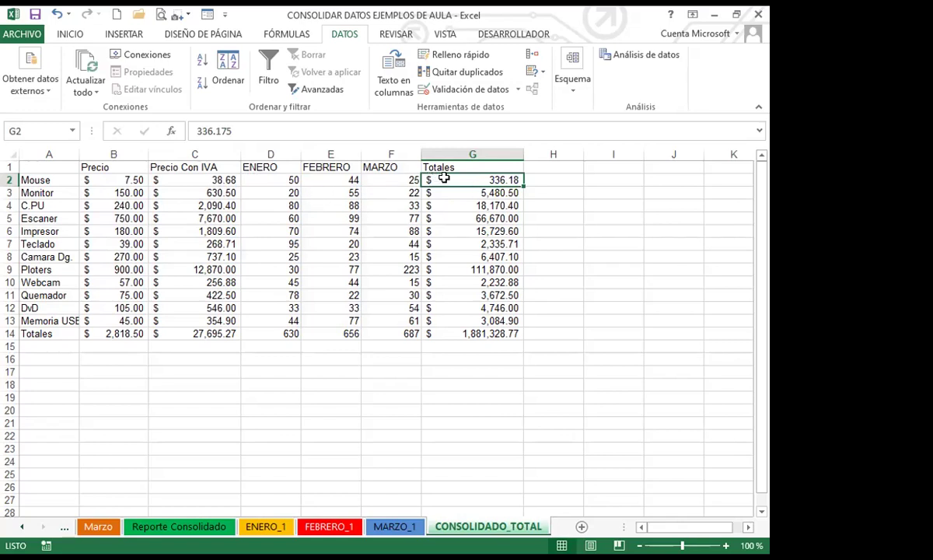
click(171, 528)
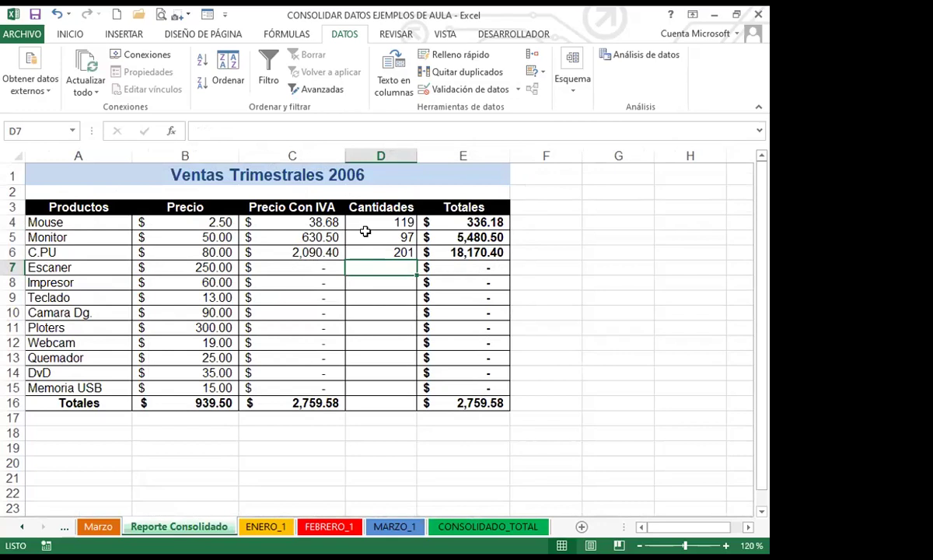
Compare the Mouse, Monitor and C.PU totals on Reporte Consolidado with those on CONSOLIDADO_TOTAL.
click(441, 223)
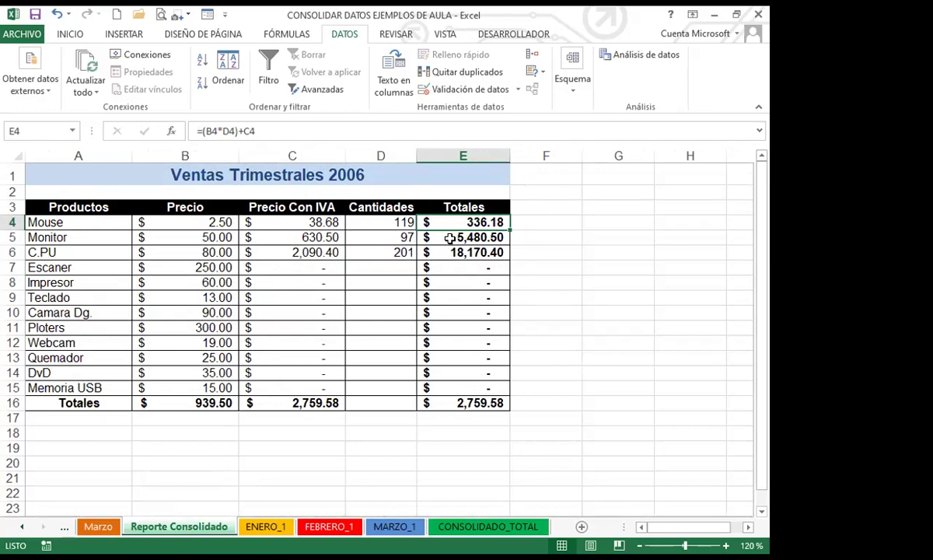
click(447, 527)
click(437, 193)
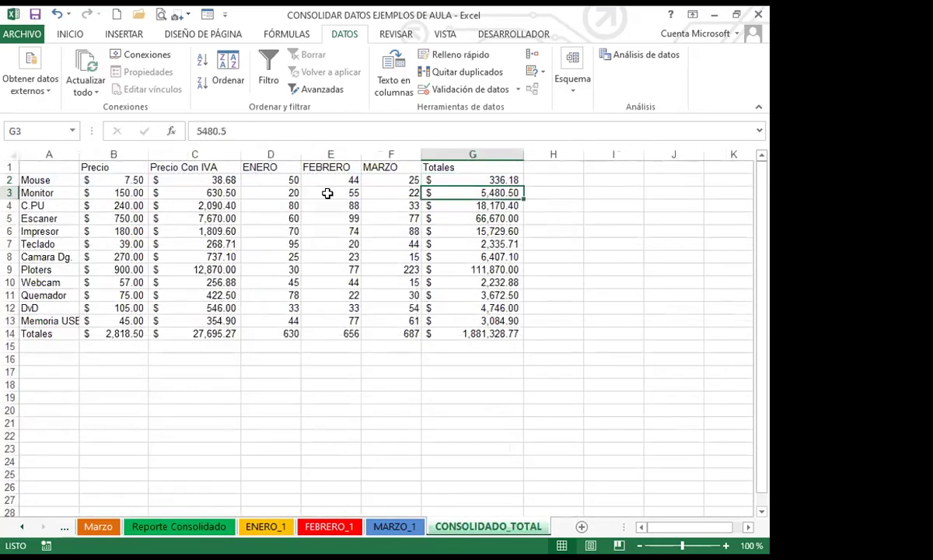
click(8, 192)
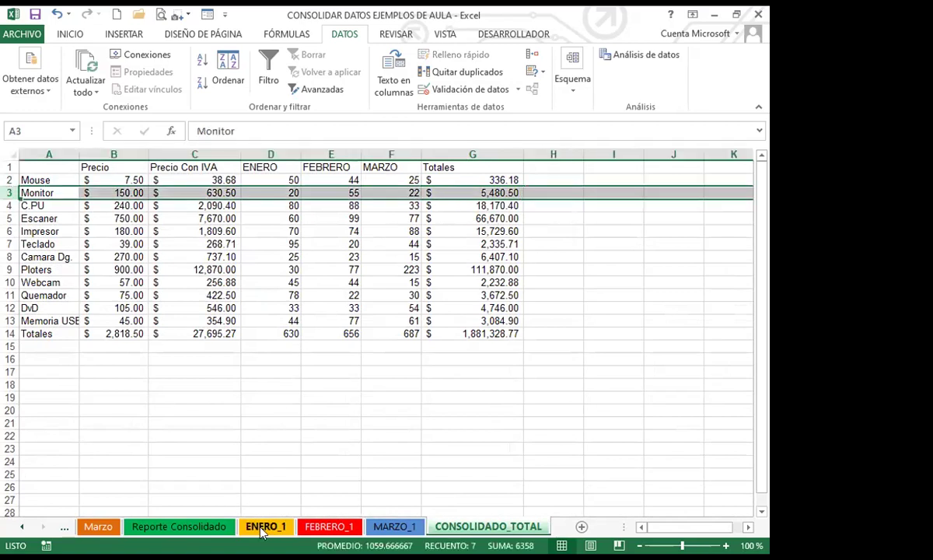
click(210, 528)
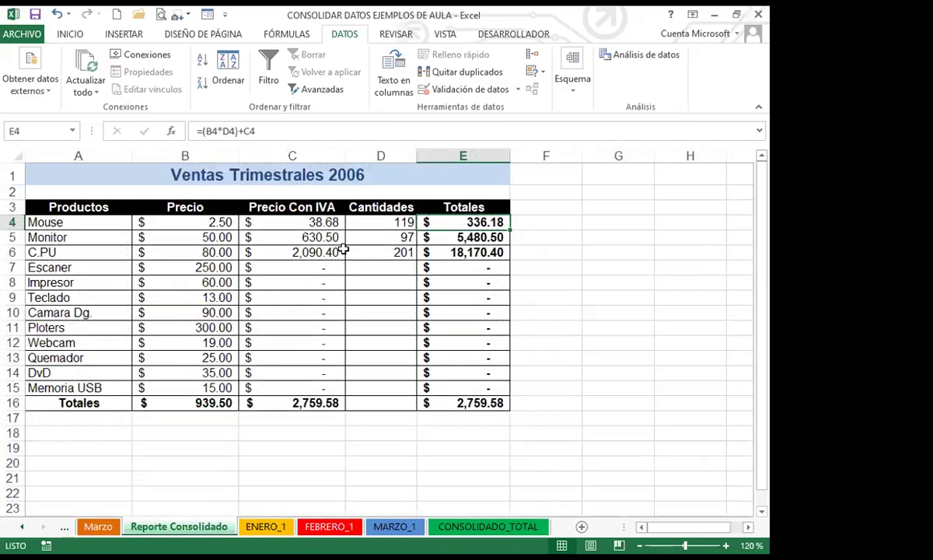
click(455, 249)
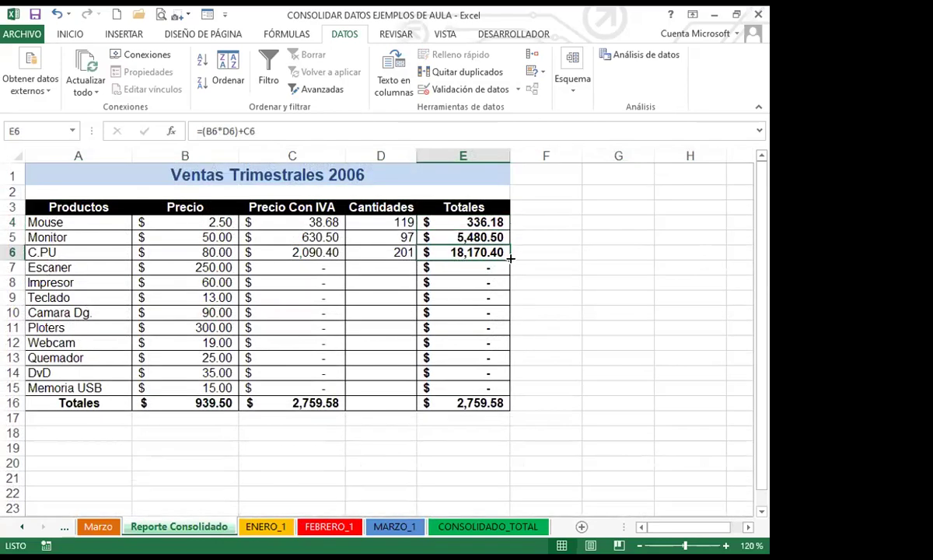
click(455, 526)
click(445, 204)
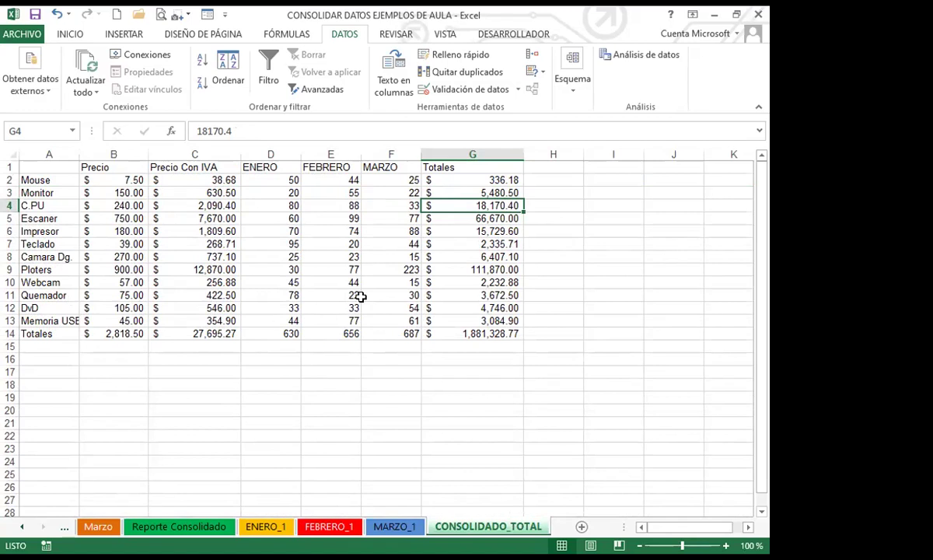
click(352, 348)
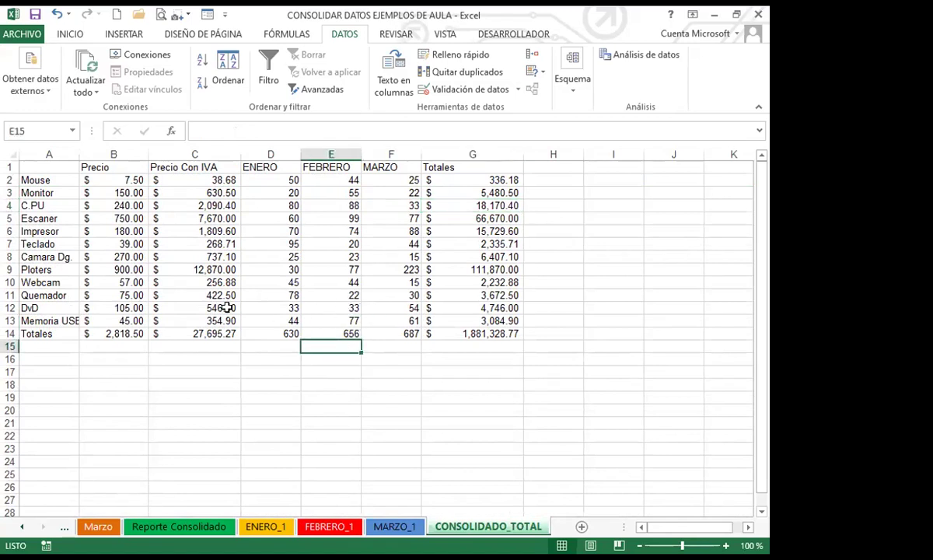
click(213, 360)
Examine the ENERO, FEBRERO and MARZO quantities in the Mouse row of CONSOLIDADO_TOTAL, checking whether the cells hold plain values or formulas.
click(273, 182)
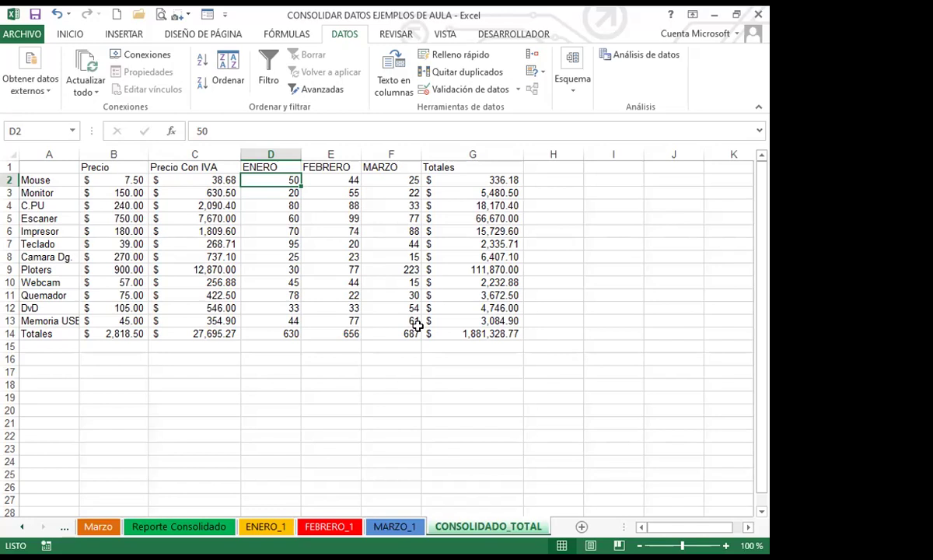
click(271, 218)
click(270, 182)
click(330, 180)
click(373, 183)
click(275, 180)
click(336, 185)
click(391, 182)
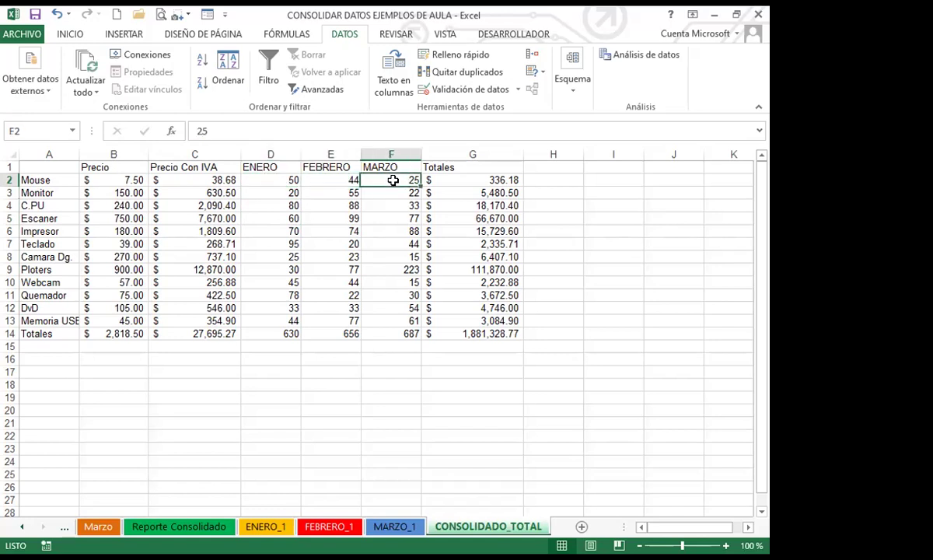
click(191, 180)
click(262, 179)
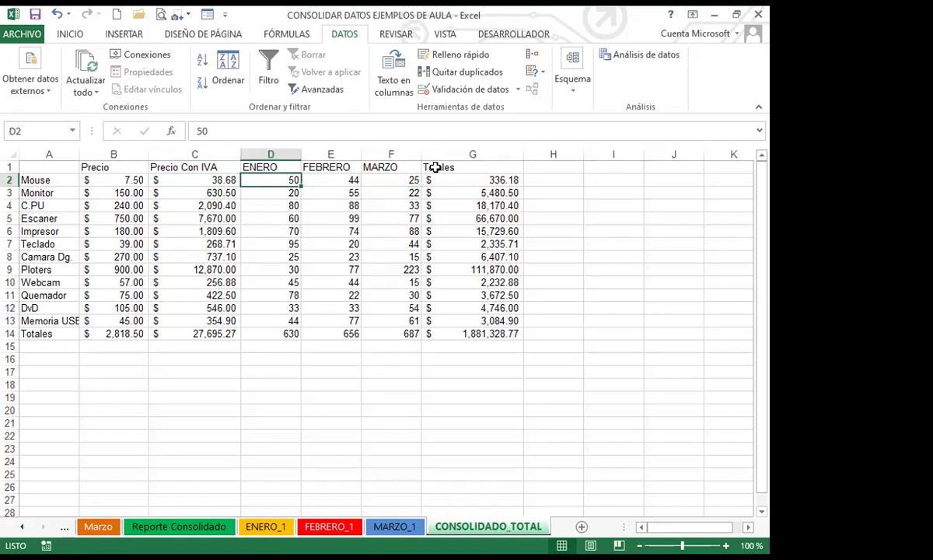
click(425, 178)
click(267, 181)
click(340, 180)
click(384, 179)
drag(333, 205, 327, 194)
click(283, 181)
click(342, 179)
click(384, 179)
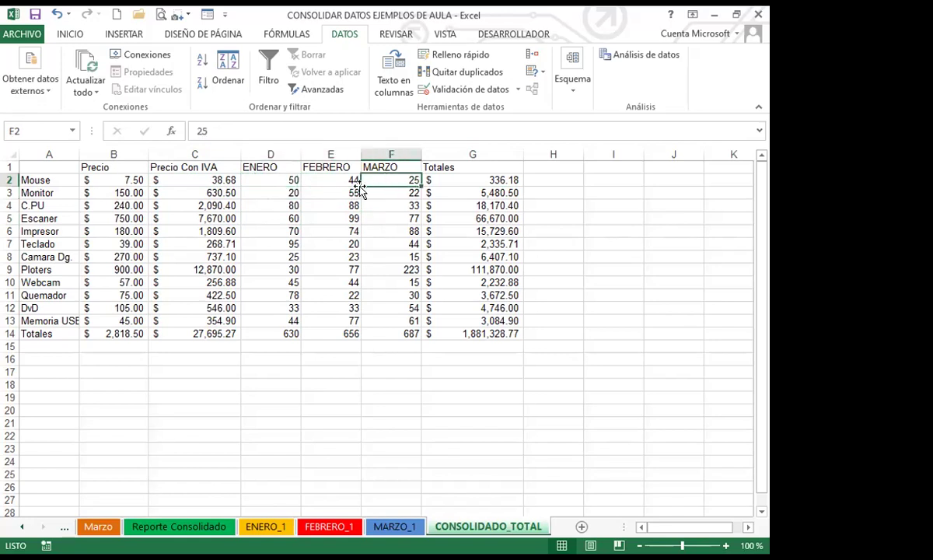
click(270, 181)
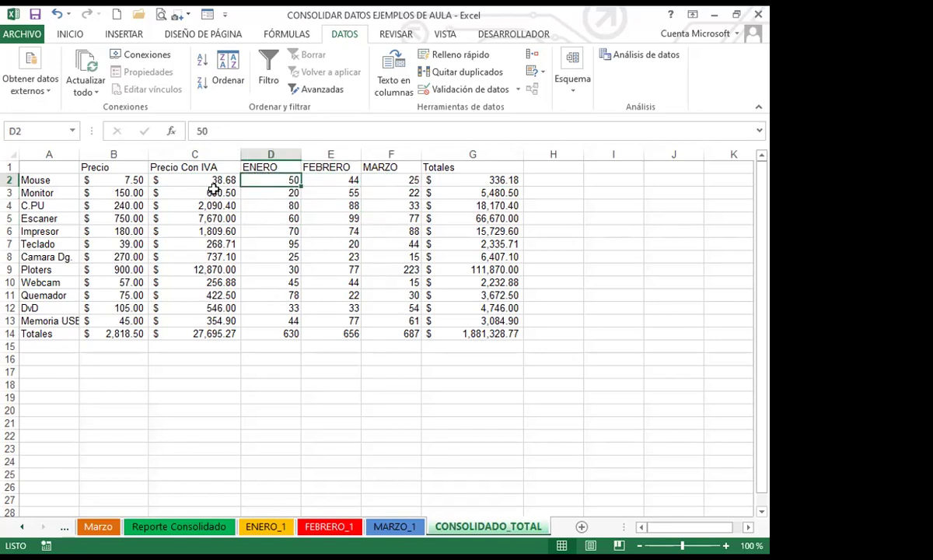
click(350, 179)
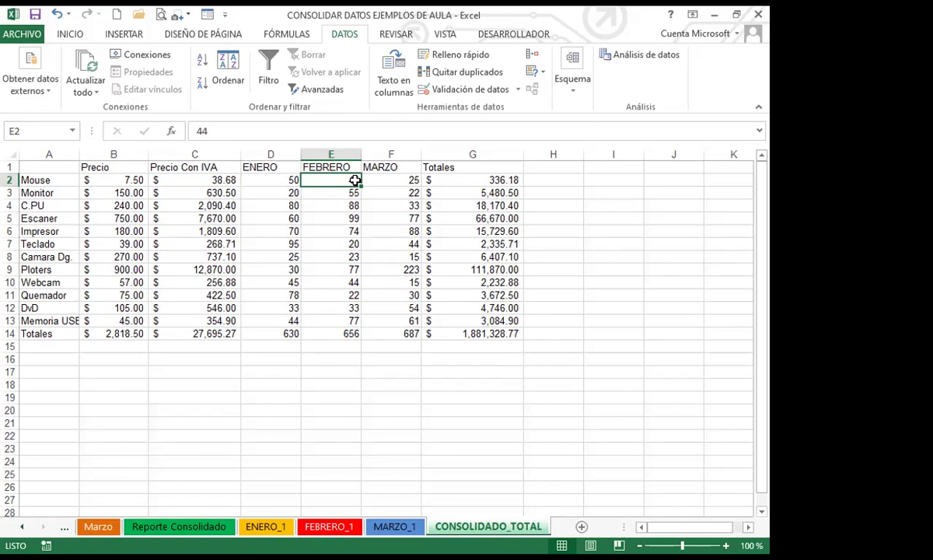
Add a new worksheet after CONSOLIDADO_TOTAL and start a consolidation there with the Suma function.
click(581, 527)
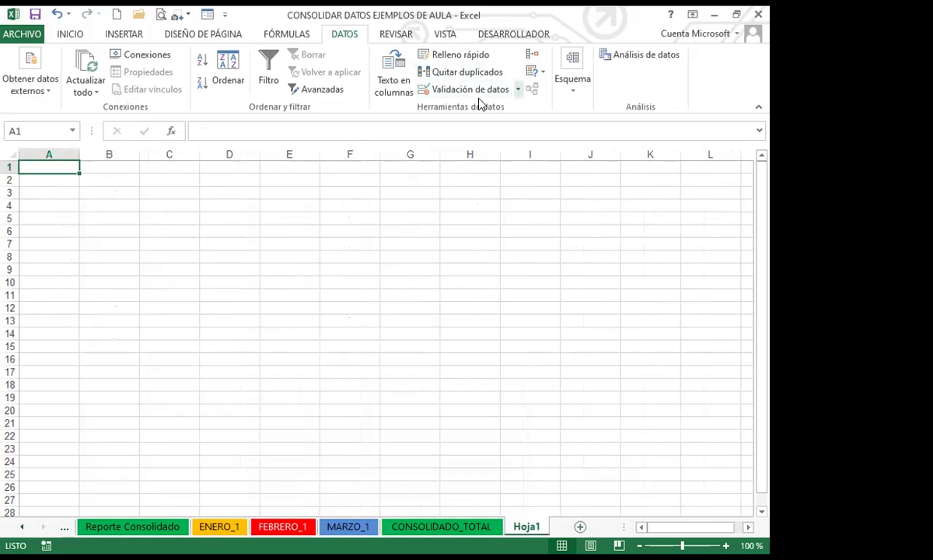
click(532, 55)
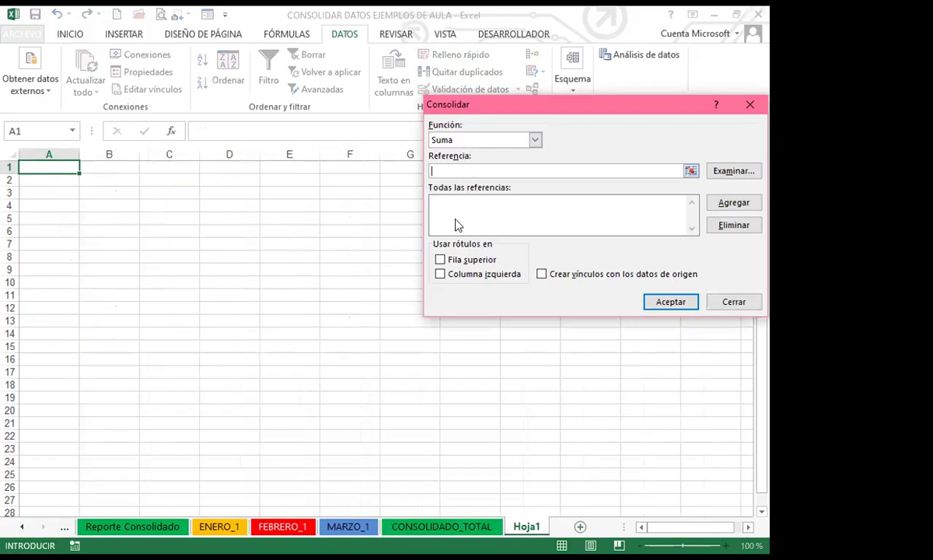
click(536, 140)
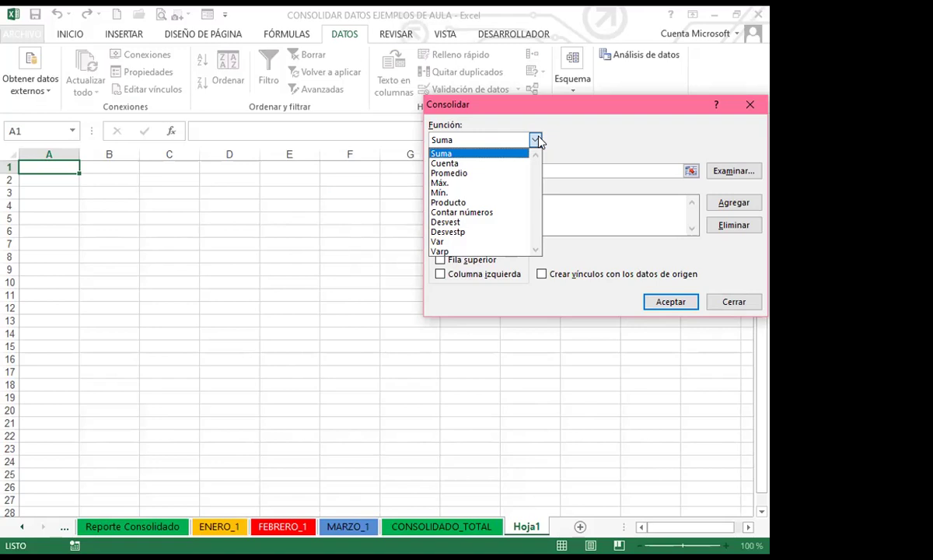
click(457, 154)
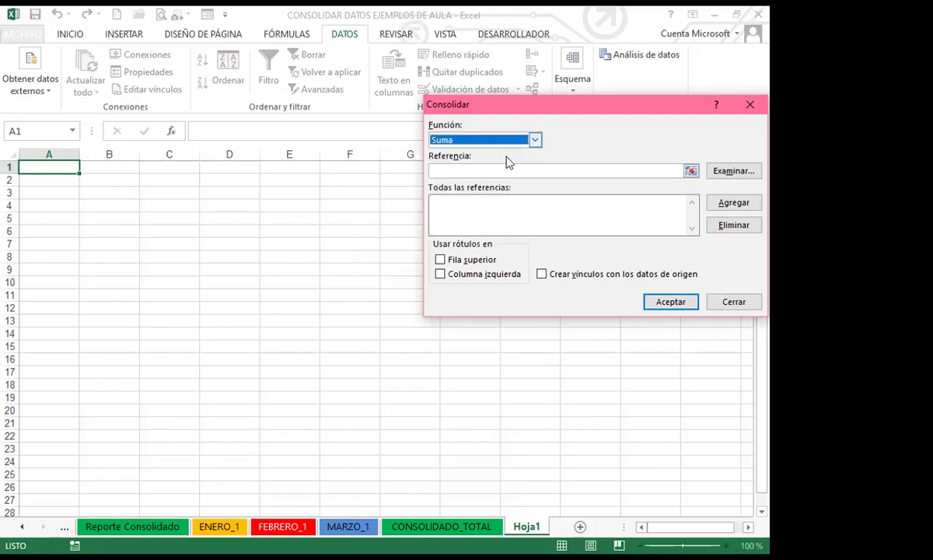
click(450, 168)
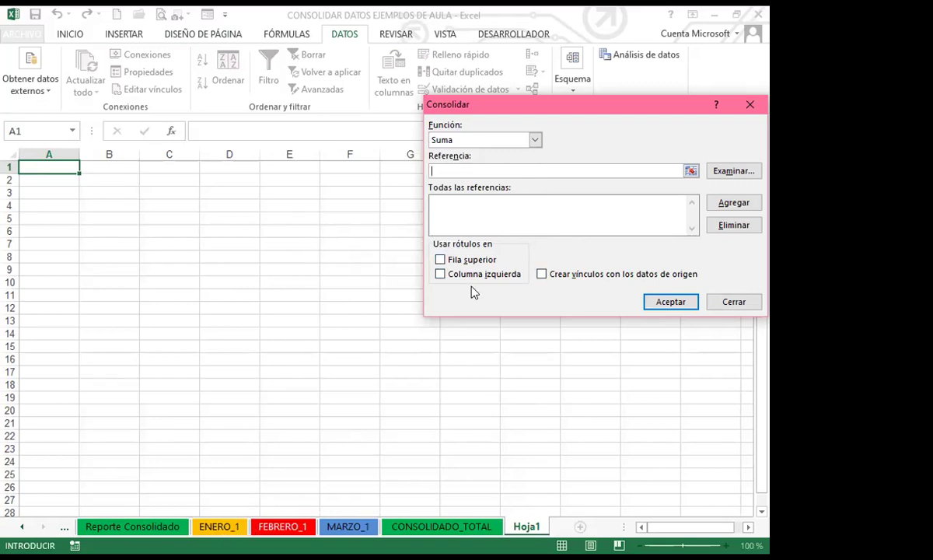
Add ENERO_1!$A$3:$E$16, FEBRERO_1!$A$3:$E$16 and MARZO_1!$A$3:$E$16 as the consolidation references on the new sheet.
click(217, 527)
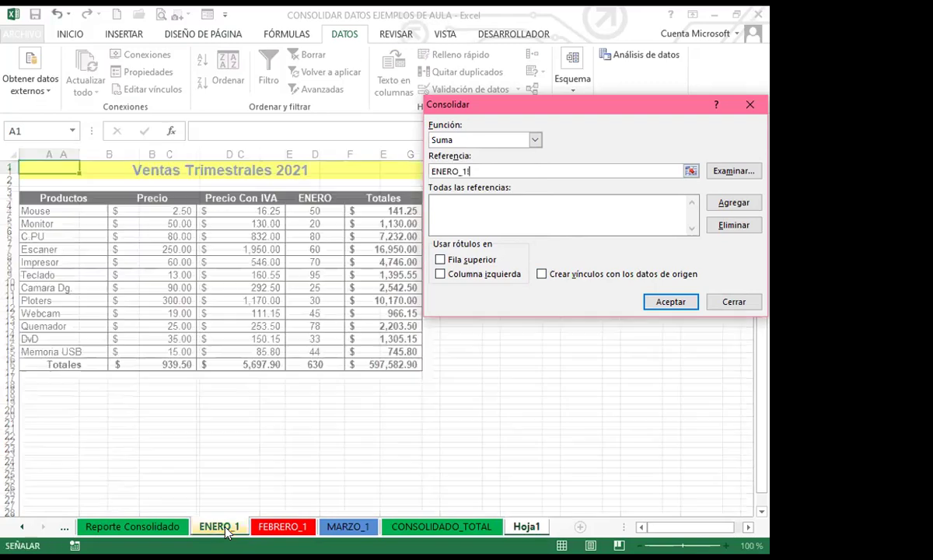
drag(55, 196, 381, 362)
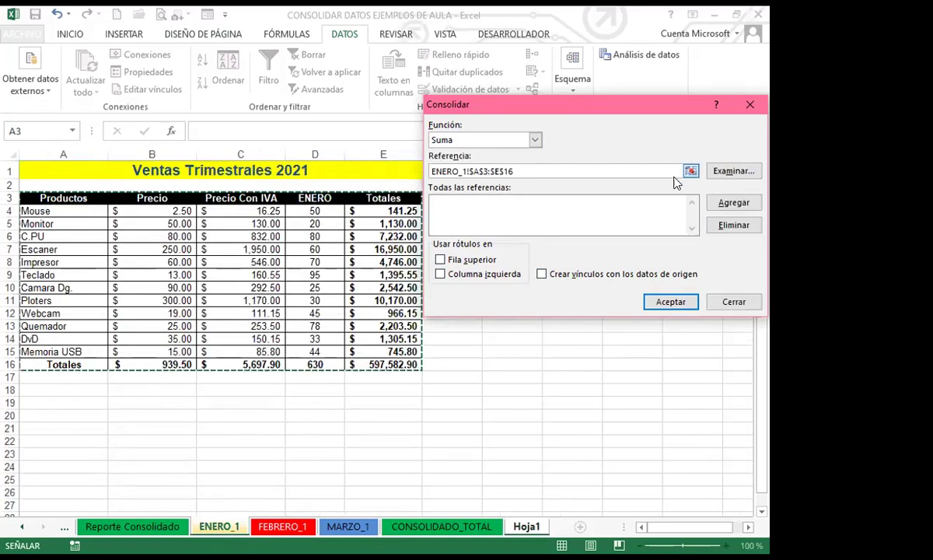
click(733, 202)
click(283, 526)
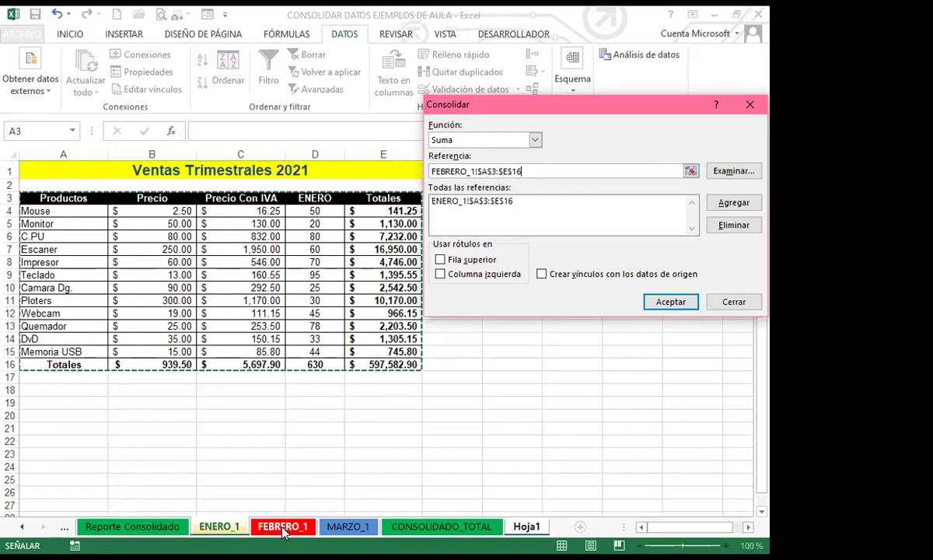
click(733, 202)
click(348, 526)
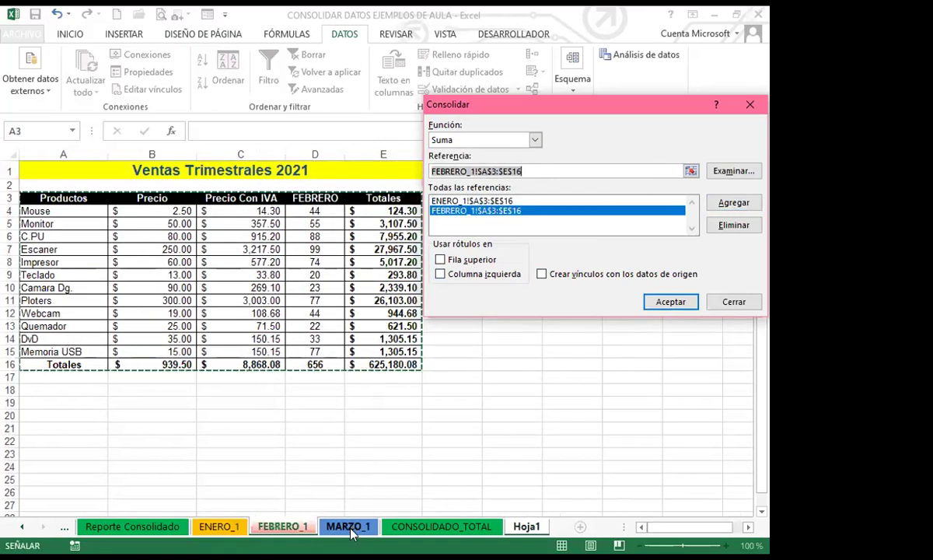
click(733, 202)
Run the consolidation with top-row and left-column labels and links to the source data, and widen the Totales column to fit.
click(441, 262)
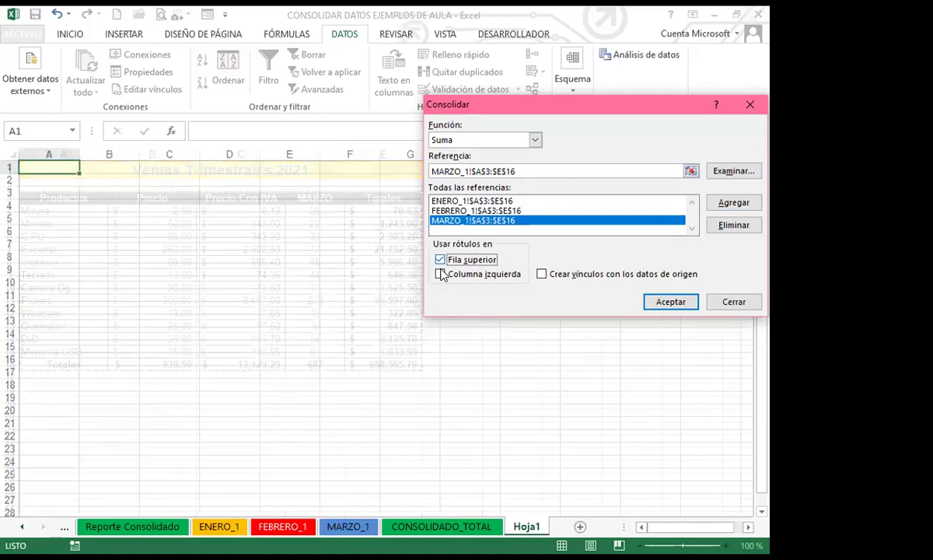
click(440, 274)
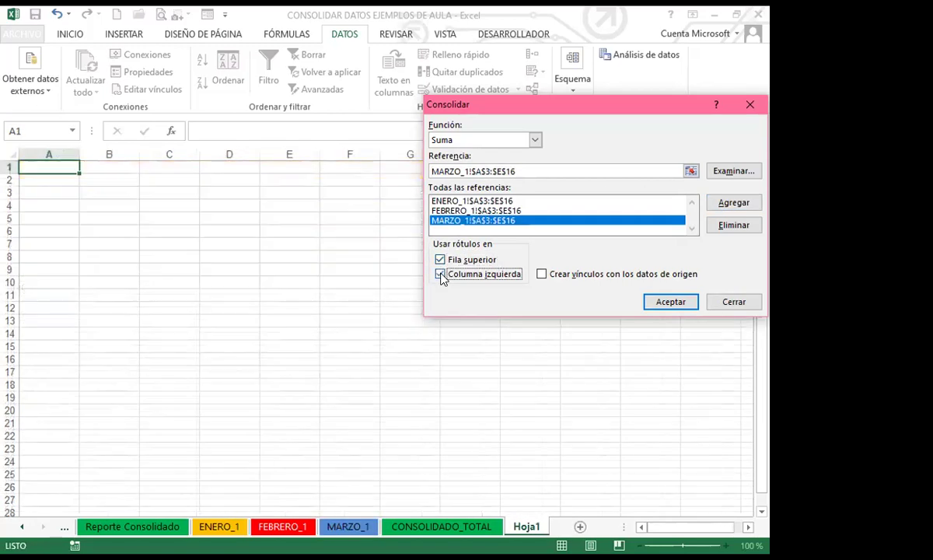
click(543, 276)
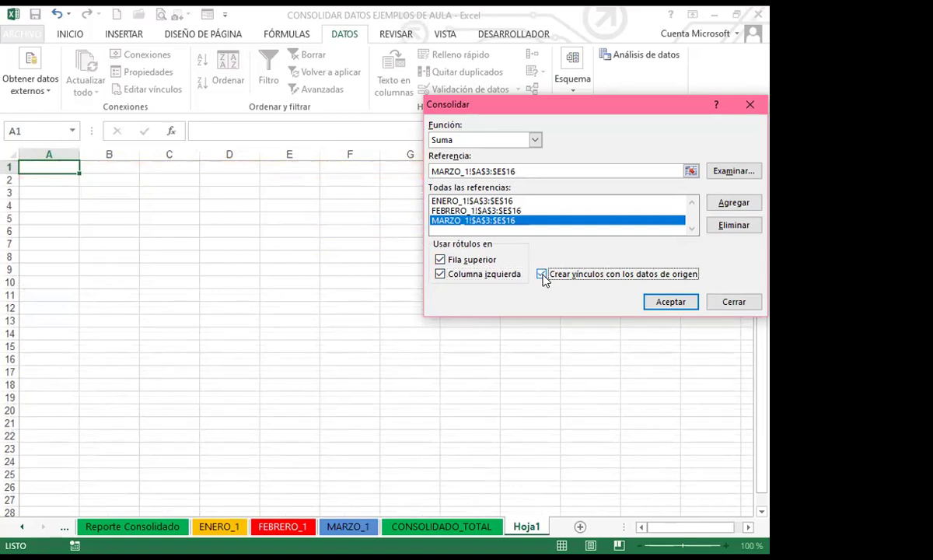
click(667, 305)
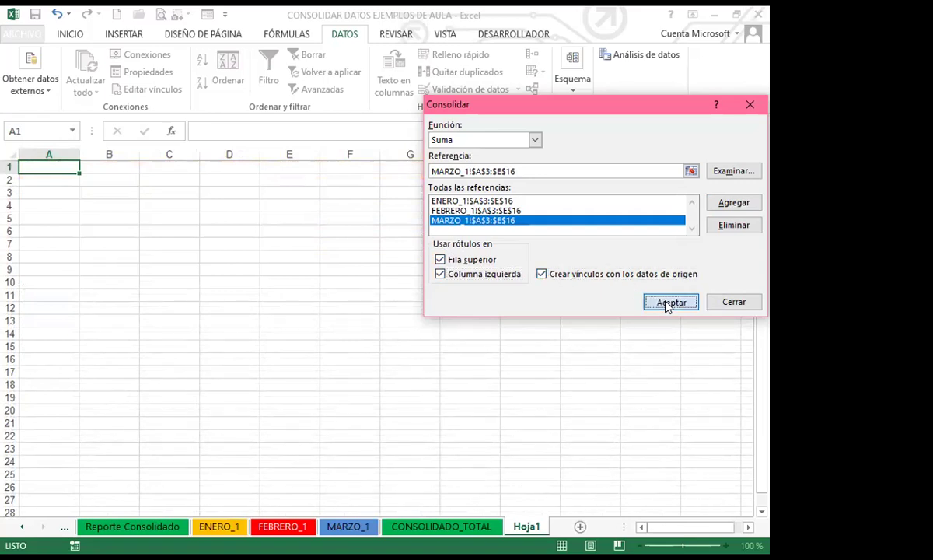
drag(469, 153, 511, 165)
click(377, 359)
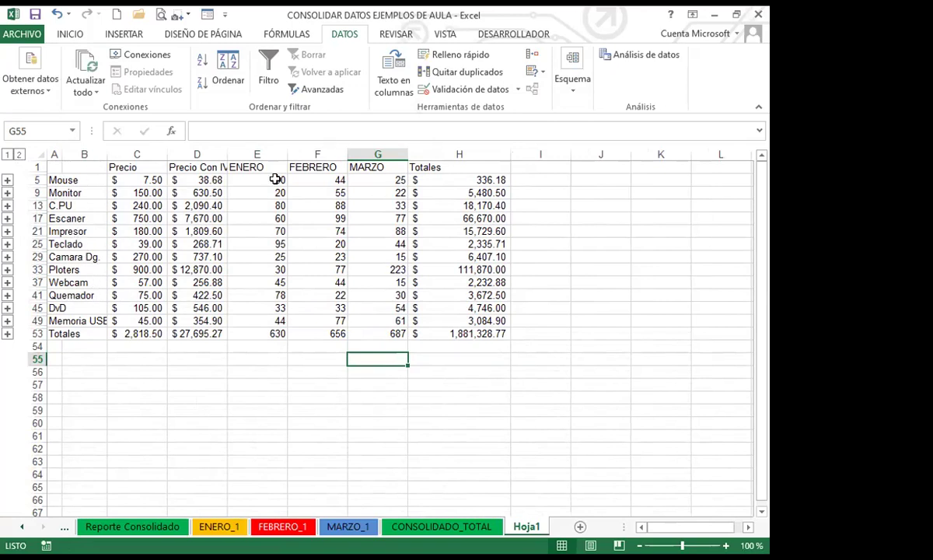
Compare cell contents on CONSOLIDADO_TOTAL with the Mouse row's Precio Con IVA cell in the linked consolidation on Hoja1.
click(444, 527)
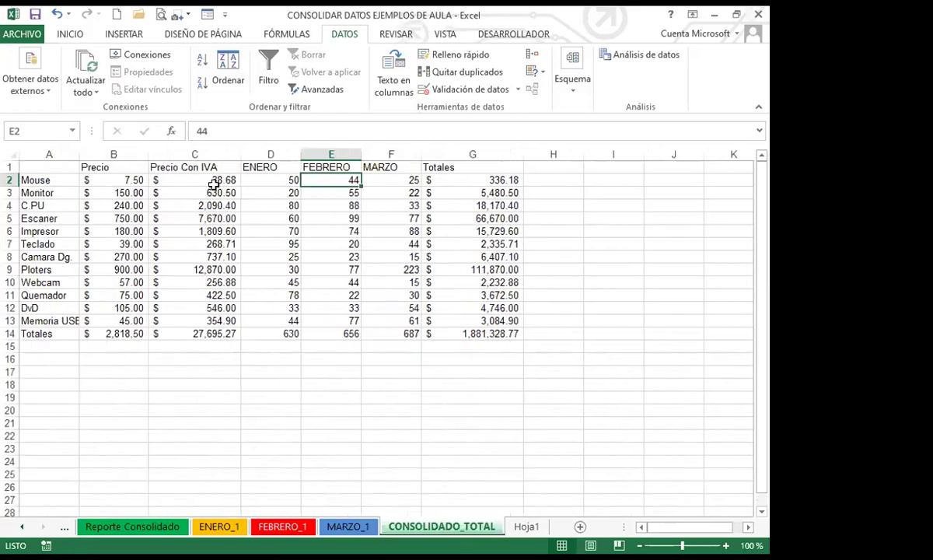
drag(216, 192, 204, 179)
click(380, 190)
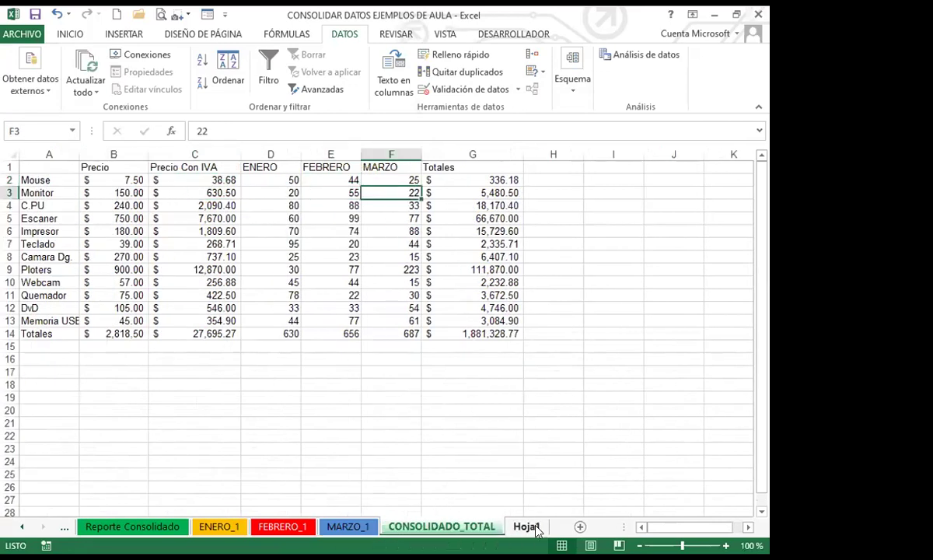
click(526, 526)
click(203, 181)
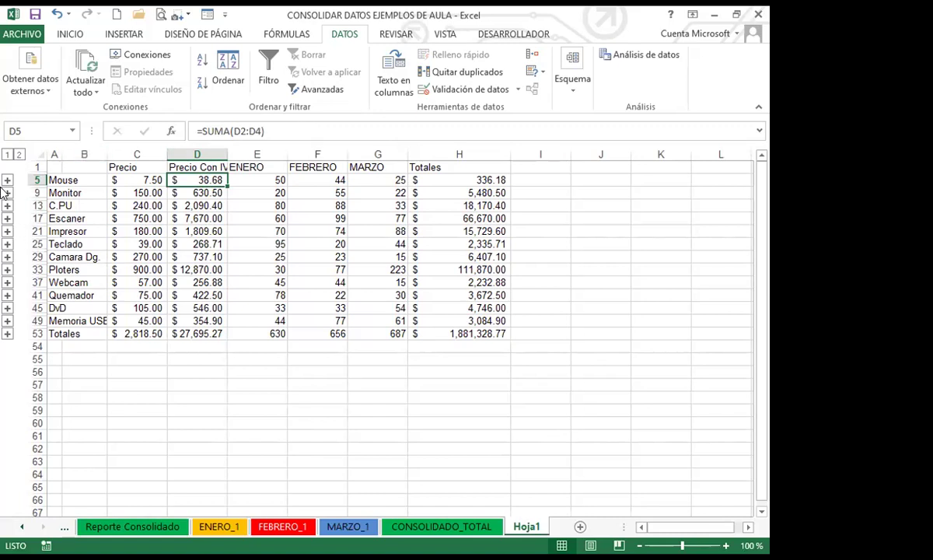
Expand all outline groups on Hoja1 and check the Mouse price, IVA and quantity on ENERO_1 against its detail rows.
click(20, 155)
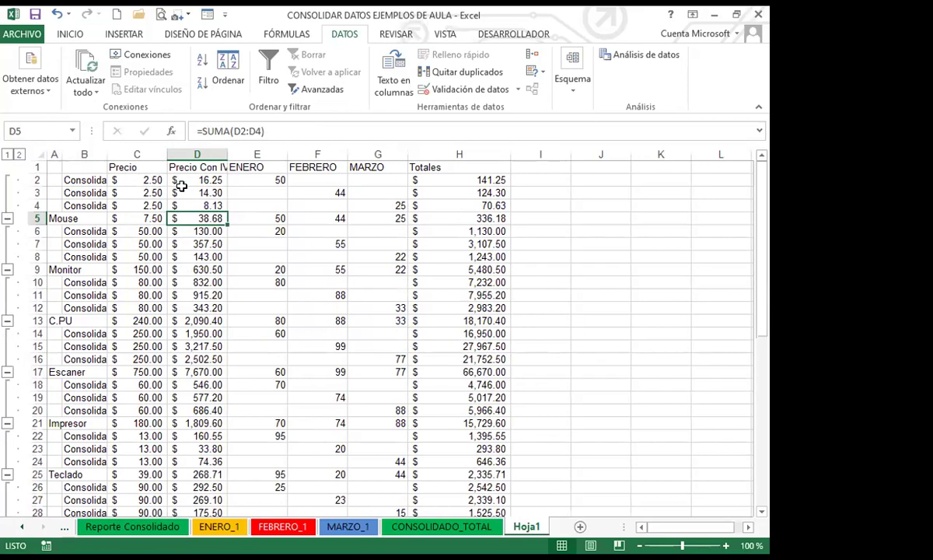
click(217, 527)
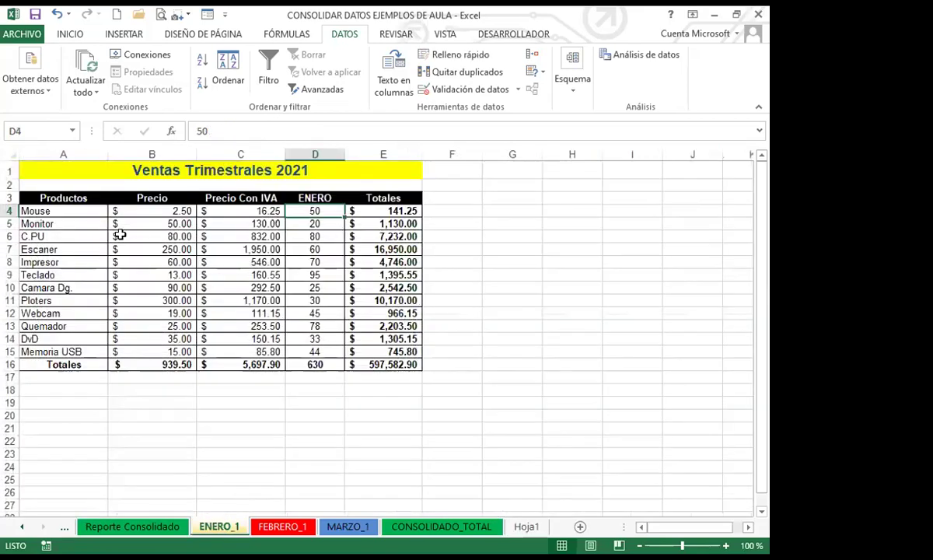
click(160, 207)
click(226, 206)
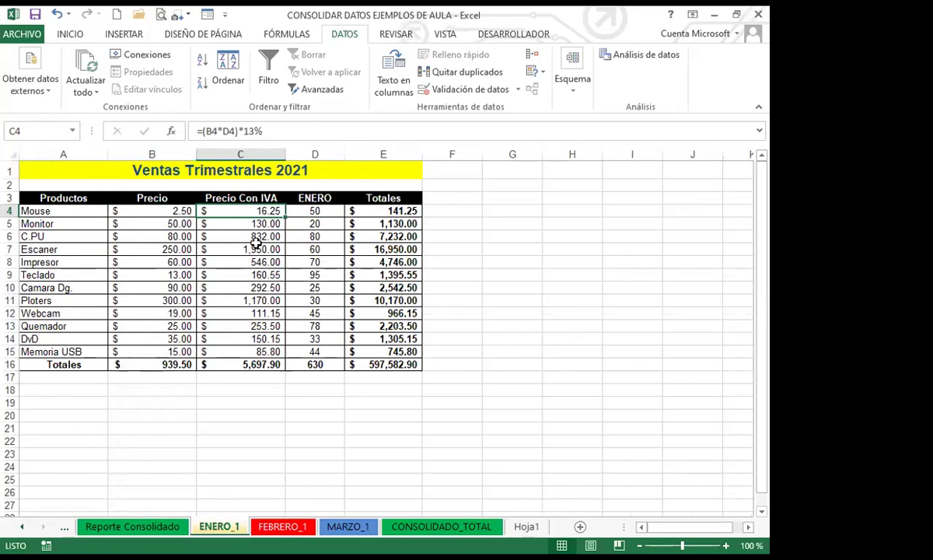
click(311, 211)
click(208, 210)
click(168, 209)
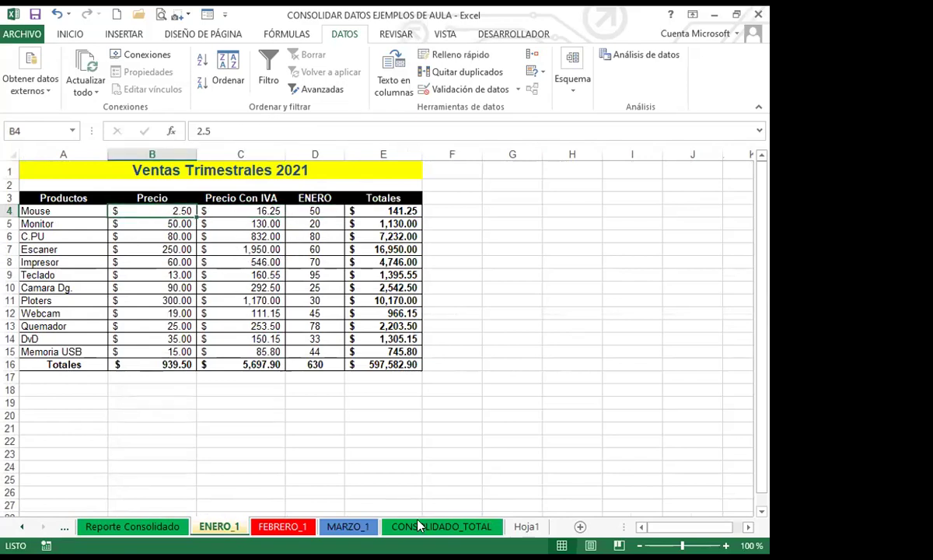
click(525, 527)
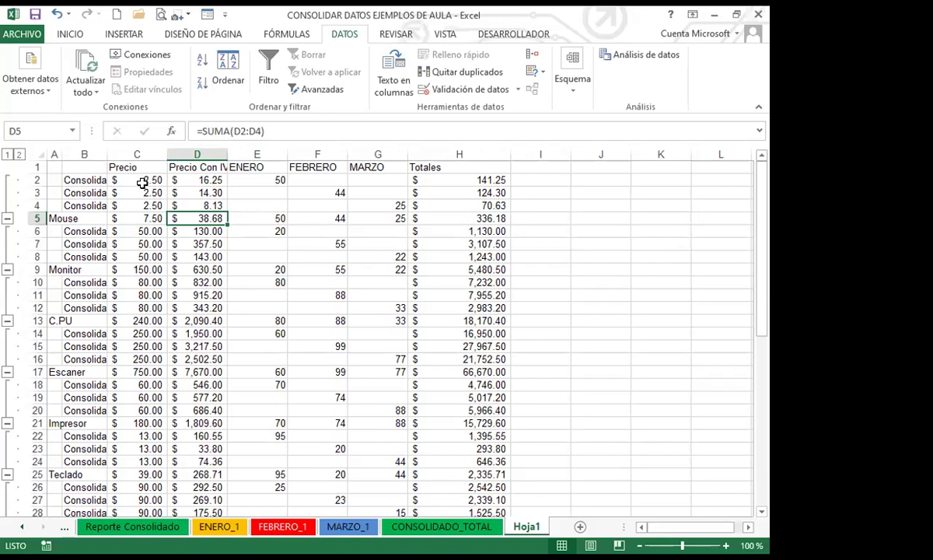
Collapse all outline groups on Hoja1 to the product totals and widen the Precio Con IVA column to fit its header.
click(7, 155)
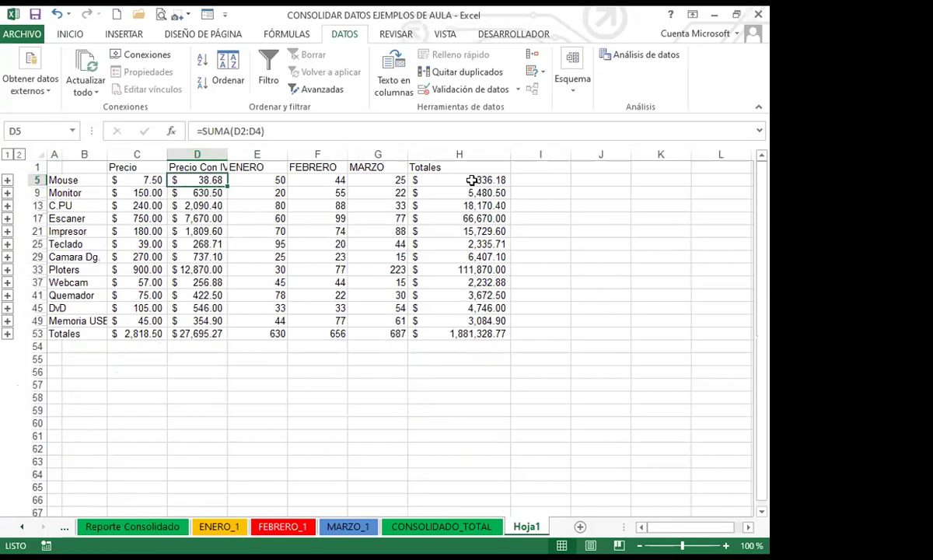
click(319, 357)
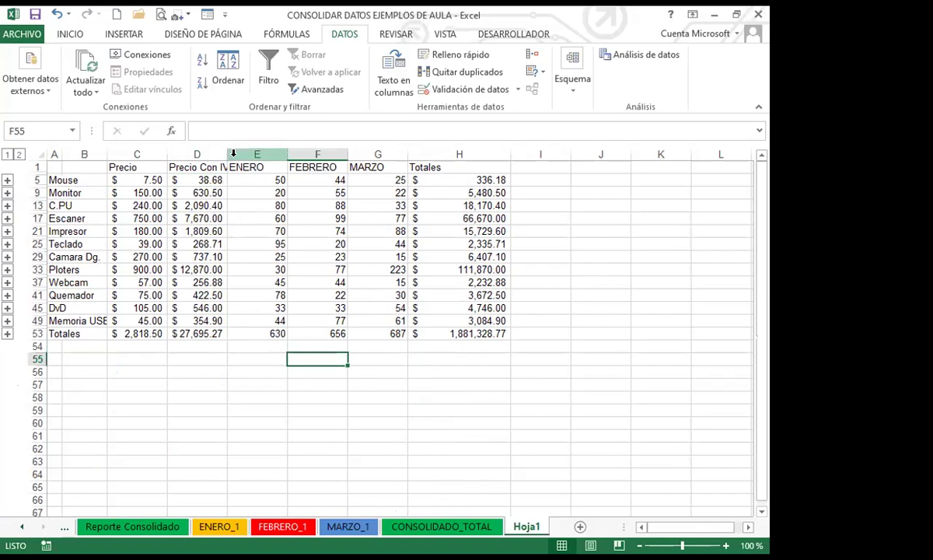
drag(228, 154, 276, 154)
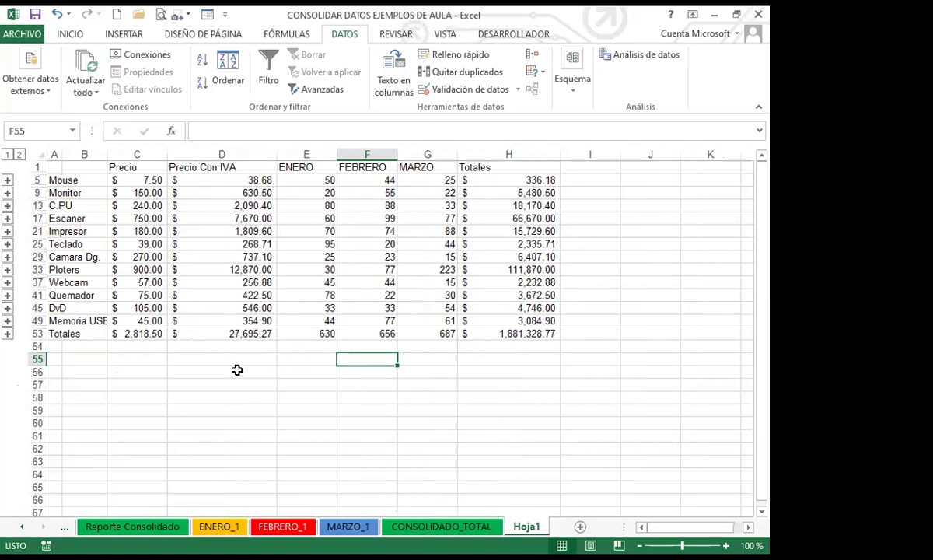
Check whether the quantity and Totales cells on CONSOLIDADO_TOTAL hold fixed values or formulas.
click(449, 527)
click(276, 265)
click(347, 192)
click(412, 180)
click(465, 180)
click(467, 218)
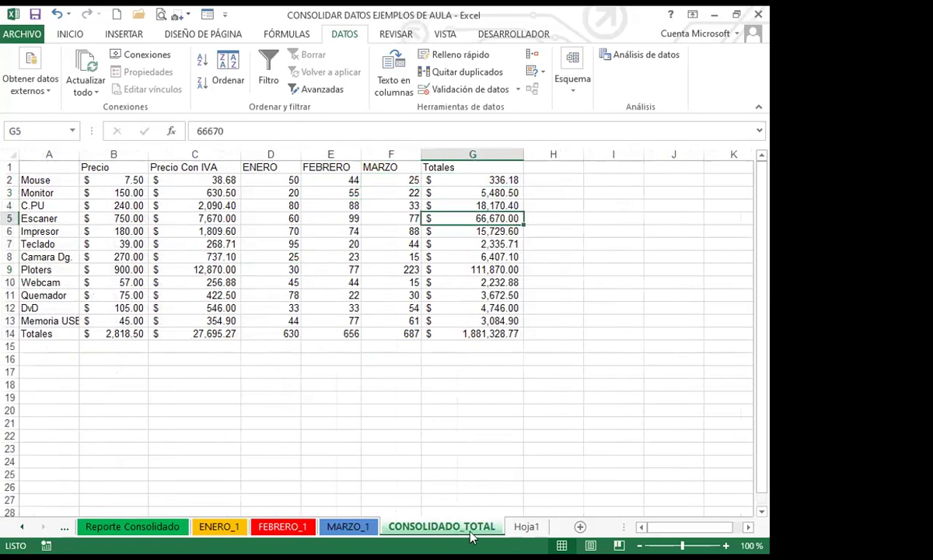
Inspect the formulas behind the Mouse, Monitor and Escaner cells in the linked consolidation on Hoja1.
click(525, 527)
click(224, 177)
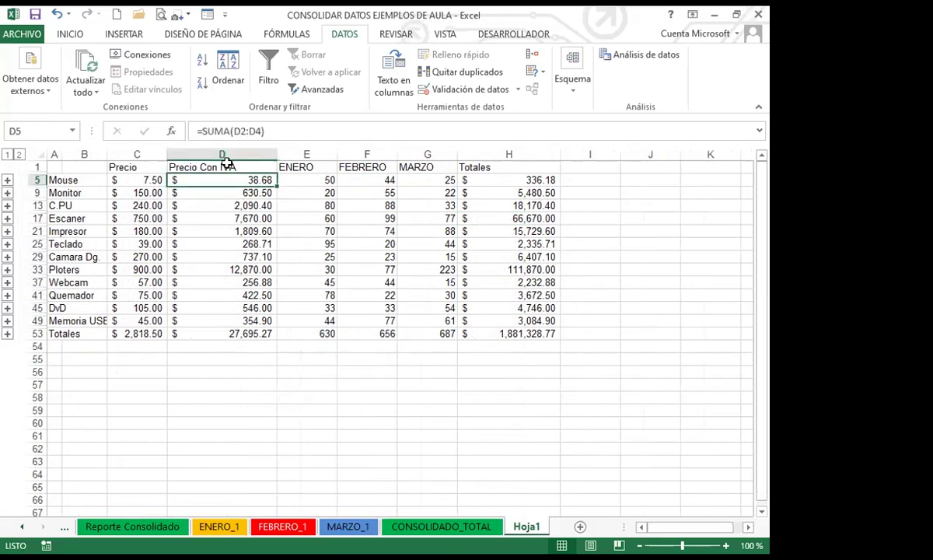
click(313, 181)
click(378, 183)
click(441, 192)
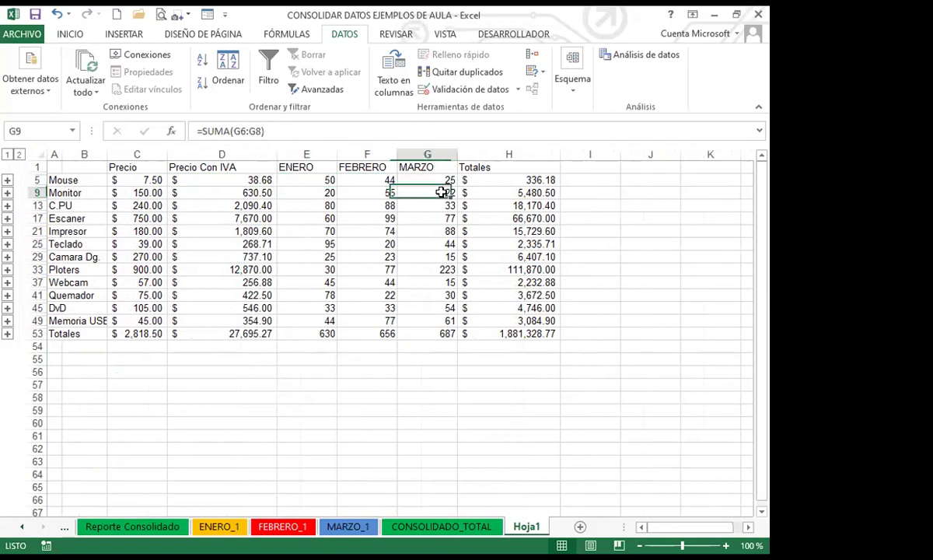
click(497, 192)
click(227, 216)
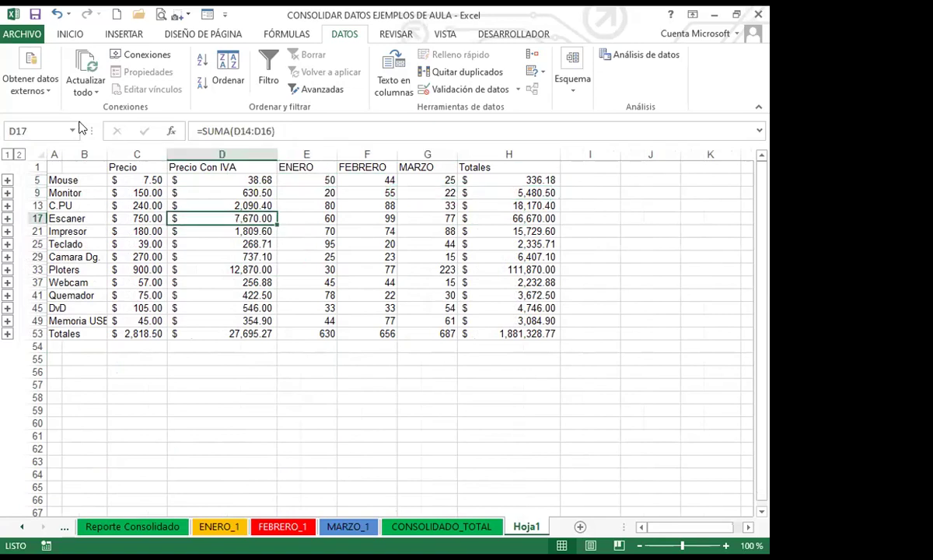
Expand all outline groups on Hoja1, review the detail rows down to Totales, and collapse them again.
click(19, 156)
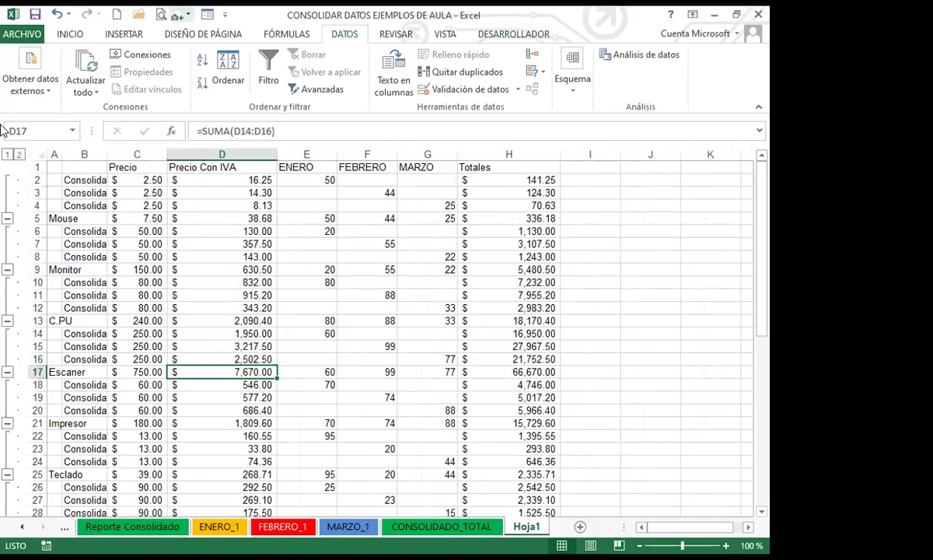
scroll(227, 398, down, 6)
scroll(227, 398, down, 7)
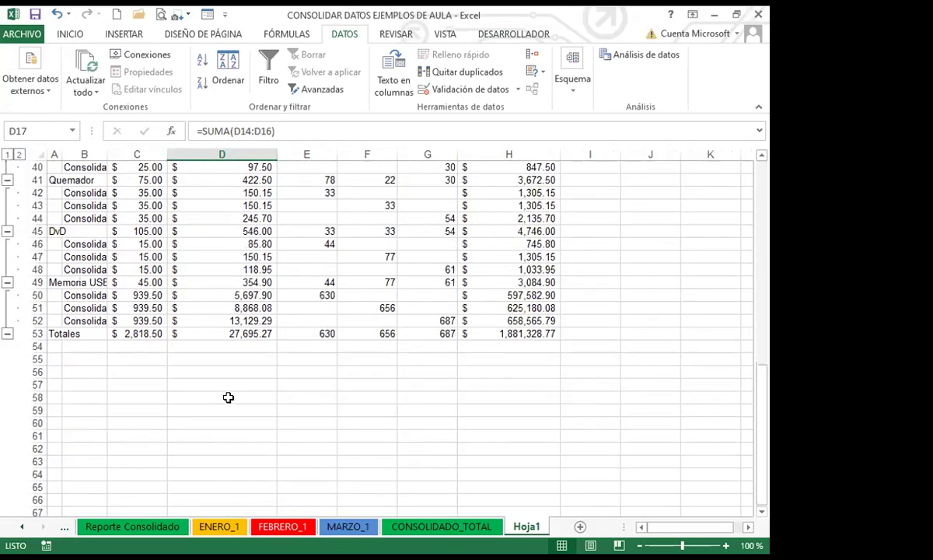
scroll(228, 398, up, 13)
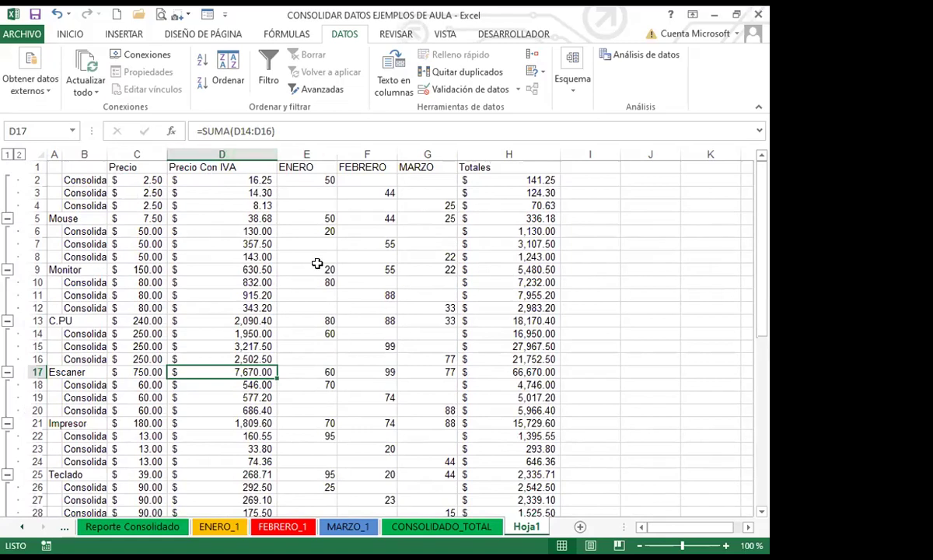
click(8, 154)
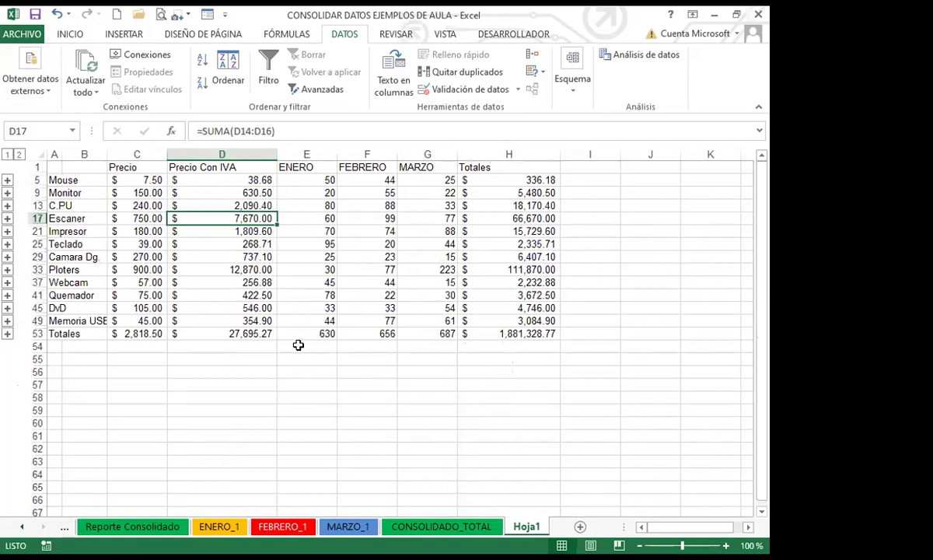
Review the source sales tables on ENERO_1, FEBRERO_1 and MARZO_1.
click(280, 529)
click(220, 526)
click(282, 527)
click(334, 529)
click(282, 526)
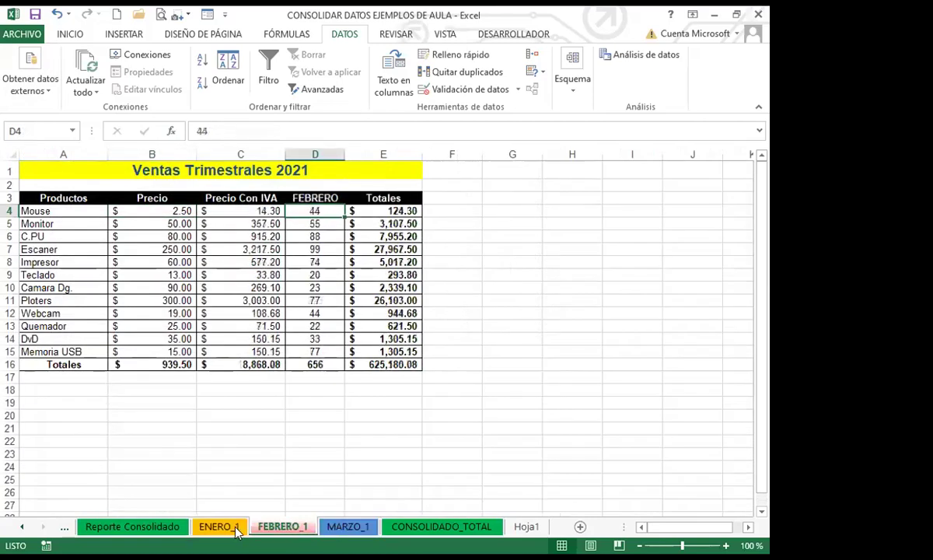
click(219, 527)
click(335, 526)
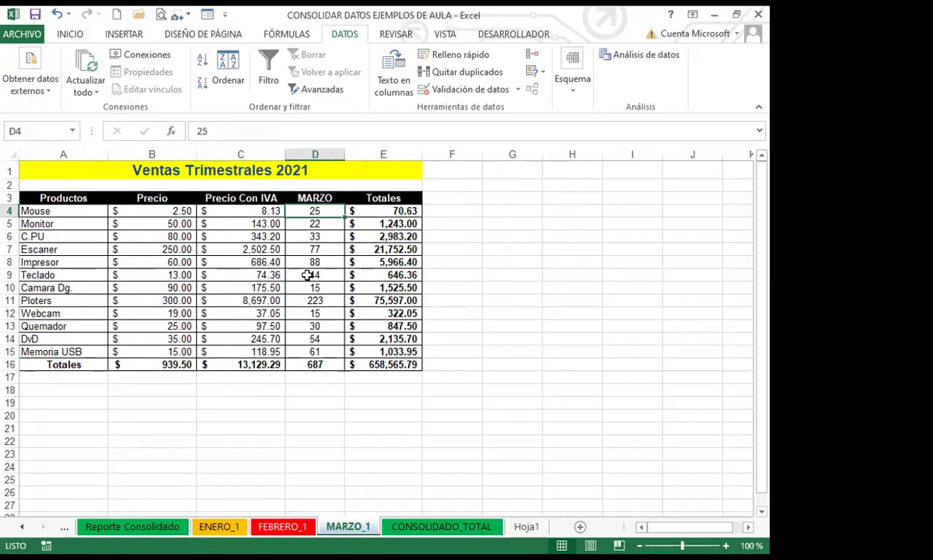
Return to Hoja1 and examine the consolidated price, Precio Con IVA and monthly quantity cells.
click(526, 527)
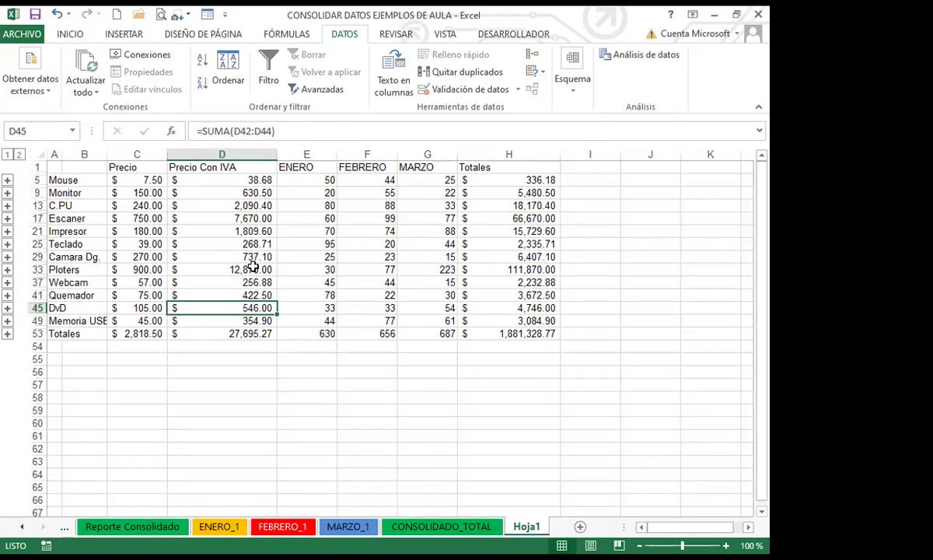
click(220, 180)
click(245, 218)
click(132, 229)
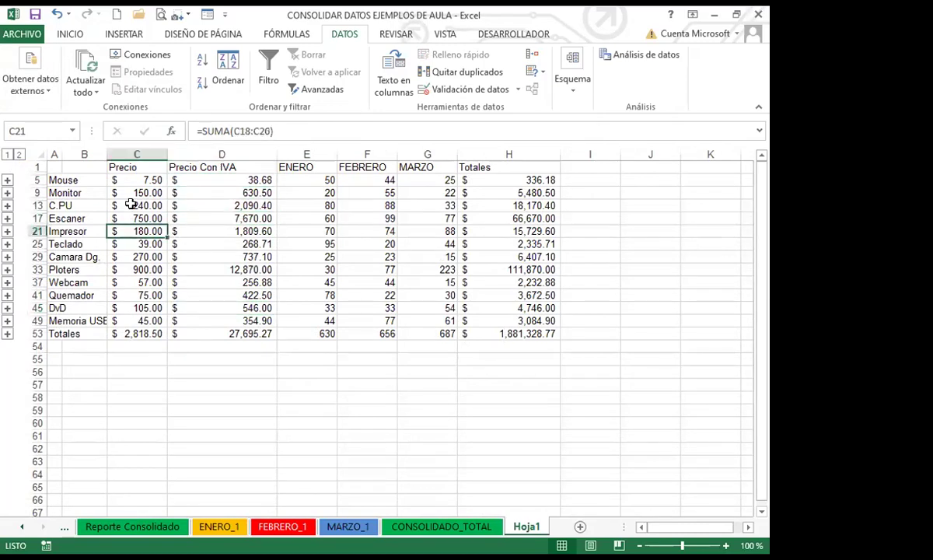
click(424, 167)
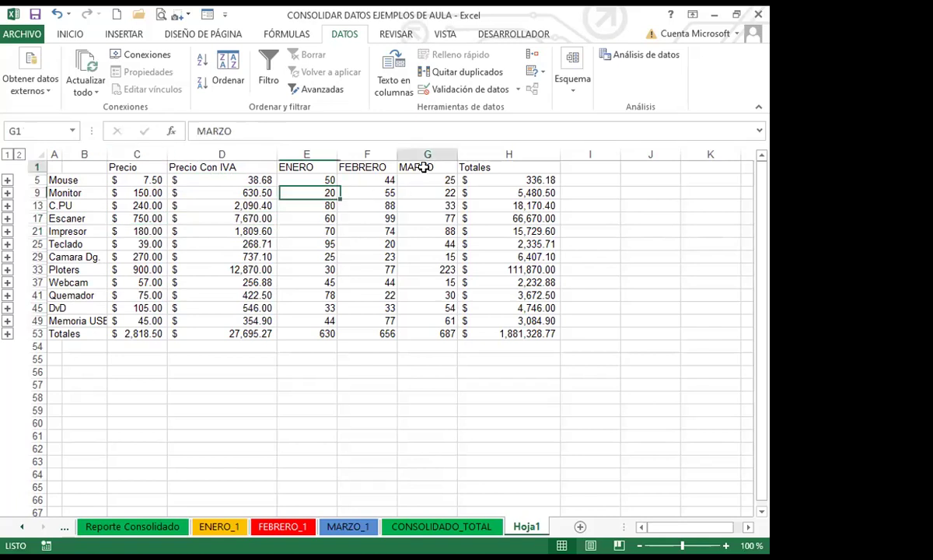
click(418, 205)
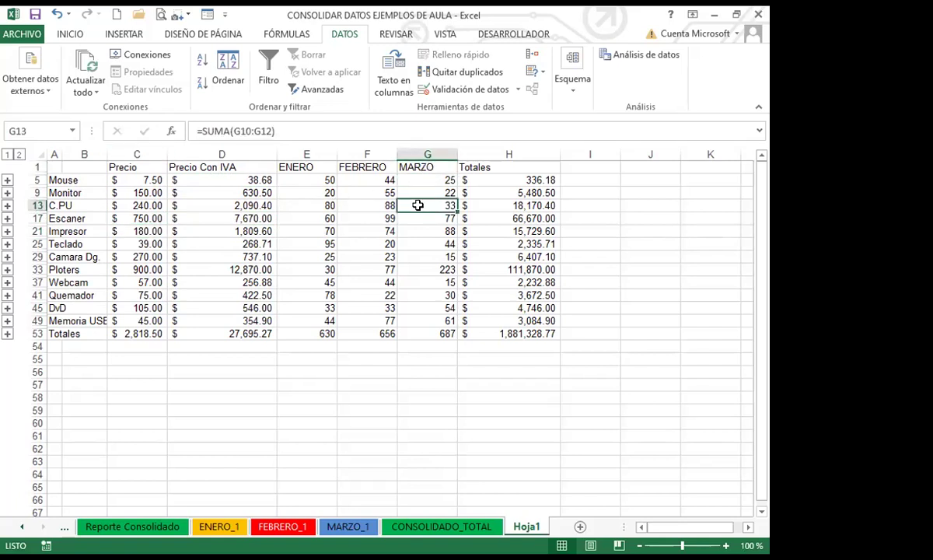
Inspect the formulas of the Precio Con IVA total and the Memoria USB row's monthly quantities on Hoja1.
click(252, 347)
click(250, 321)
click(238, 333)
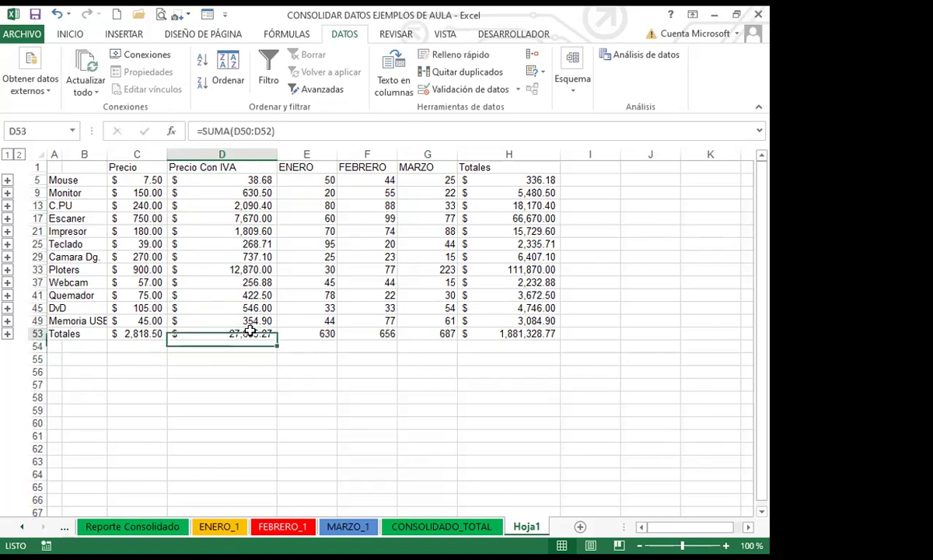
click(224, 381)
click(233, 333)
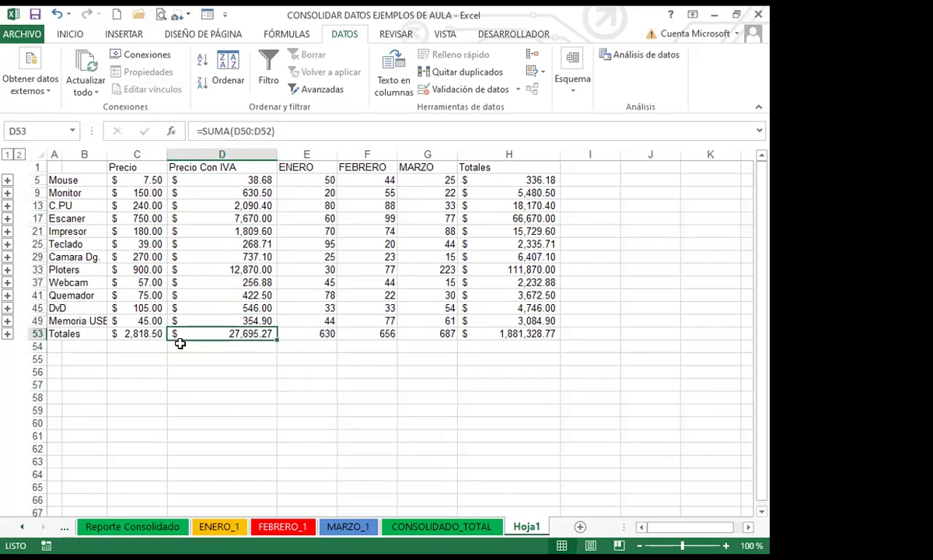
click(227, 356)
click(222, 333)
click(230, 358)
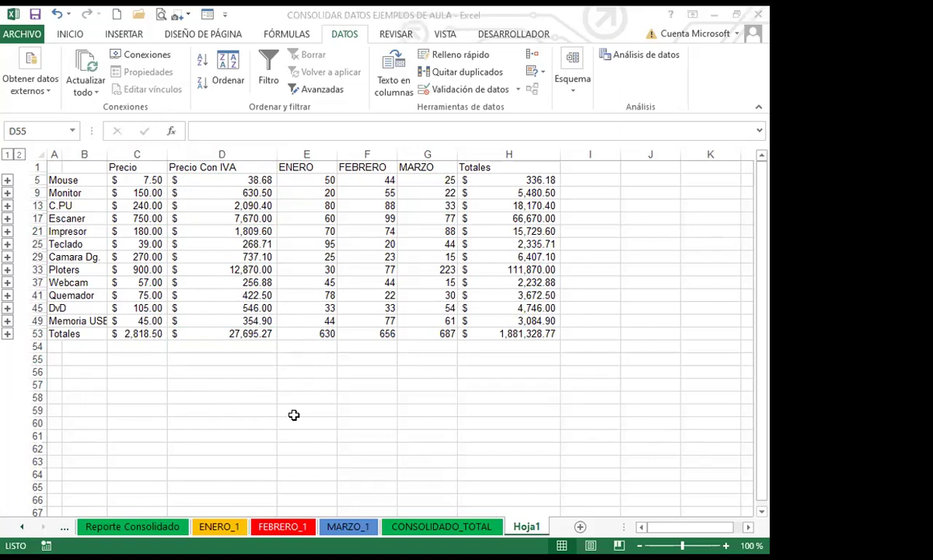
click(379, 357)
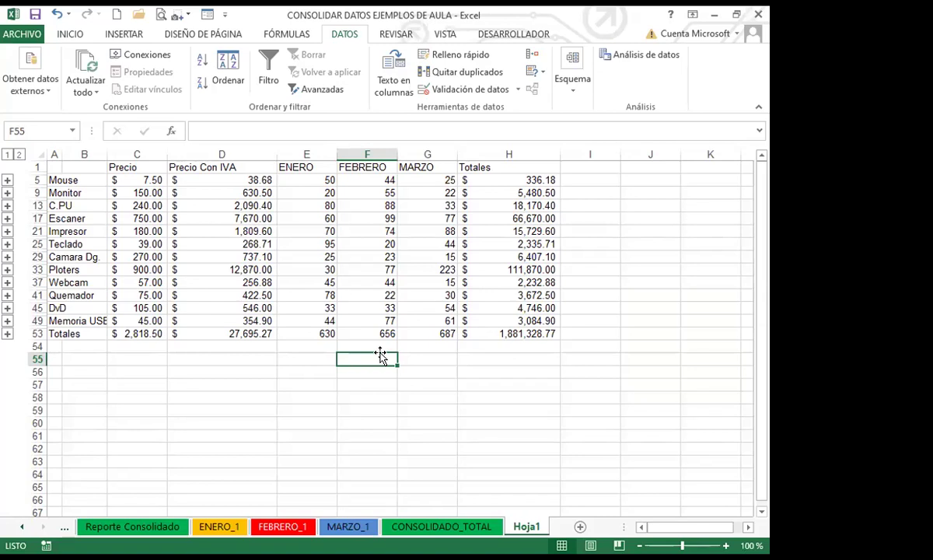
click(304, 369)
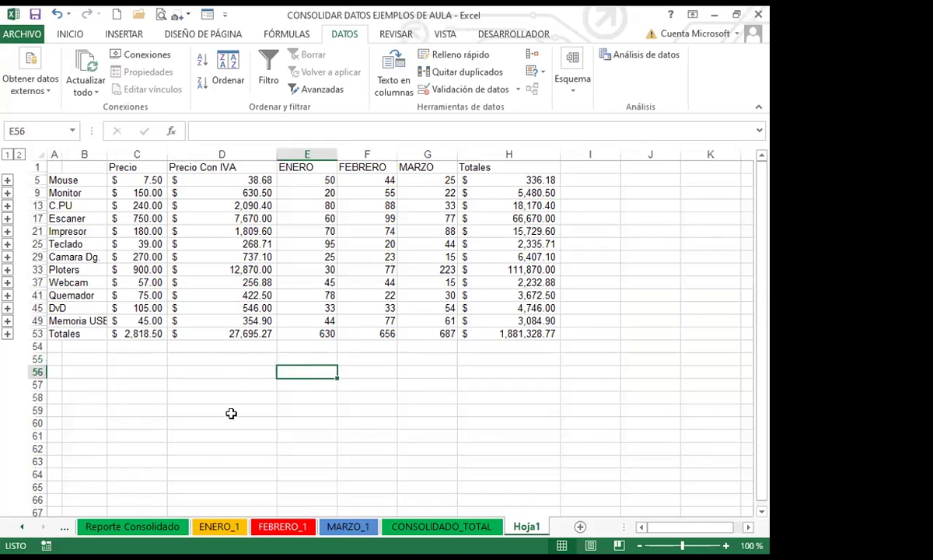
click(237, 333)
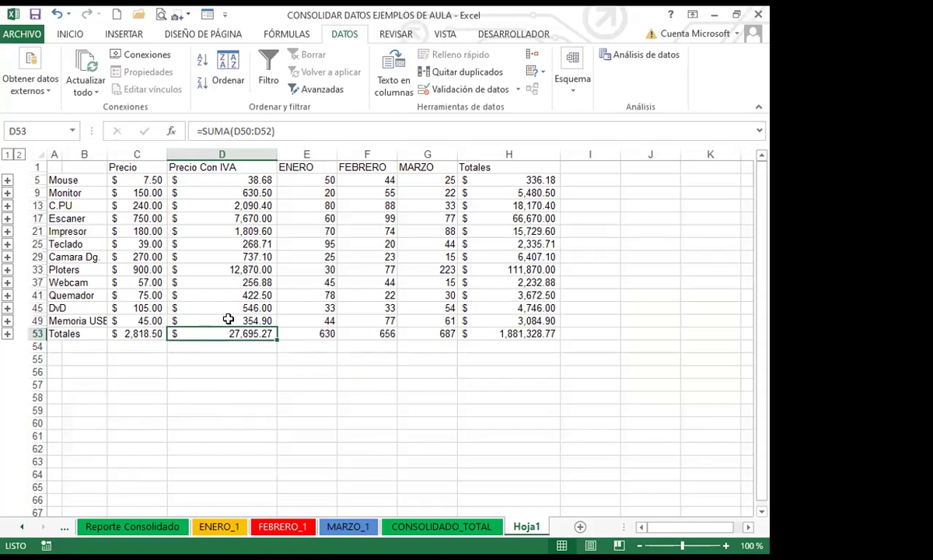
click(302, 317)
key(Right)
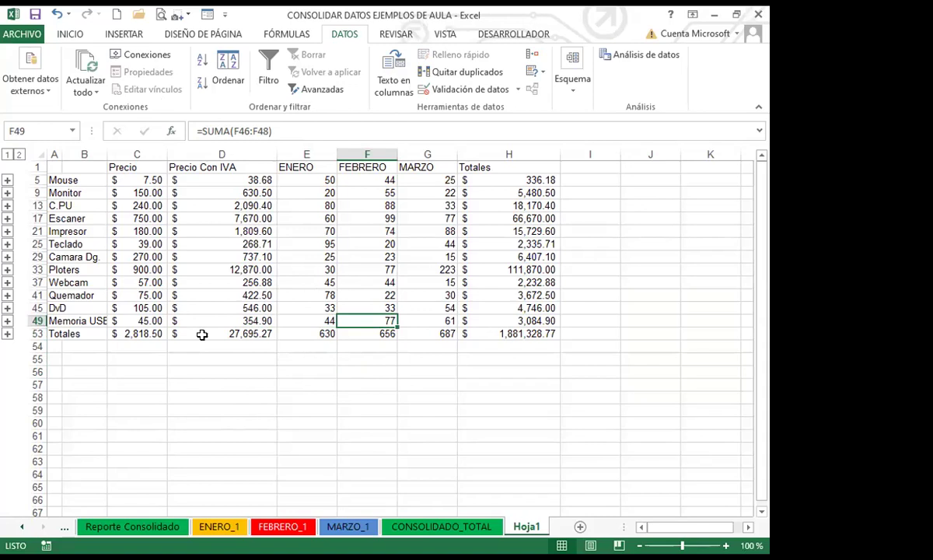
Go back through the MARZO_1, FEBRERO_1 and ENERO_1 sheets to compare their table layouts.
click(354, 531)
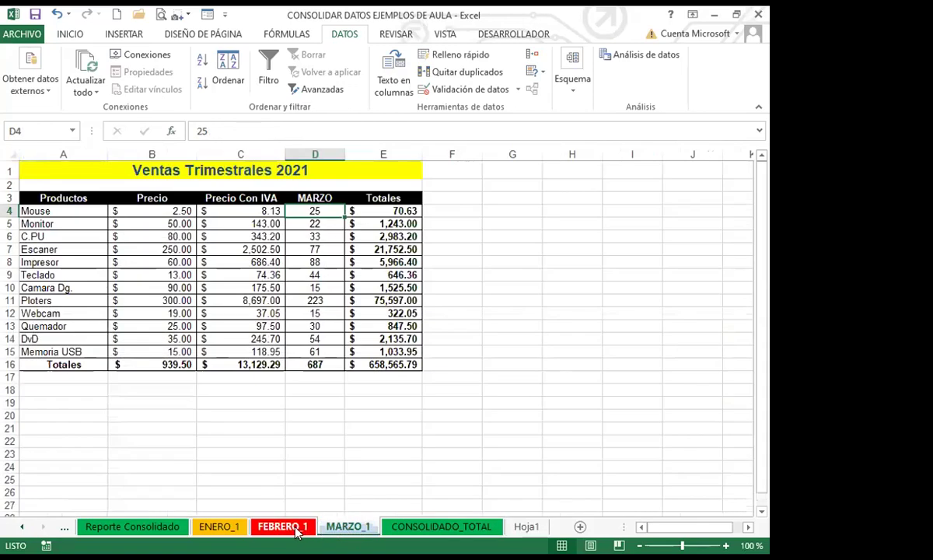
click(283, 526)
click(220, 526)
click(273, 527)
click(327, 527)
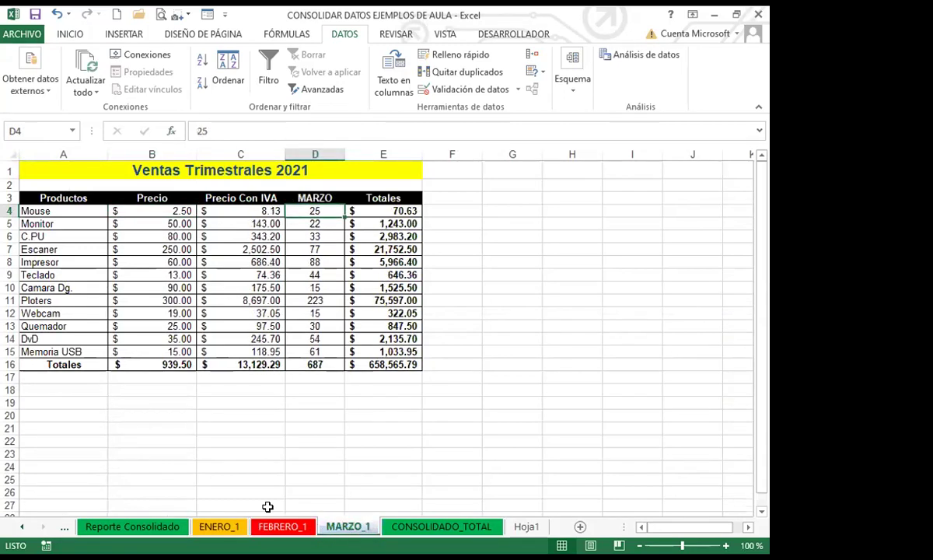
click(274, 526)
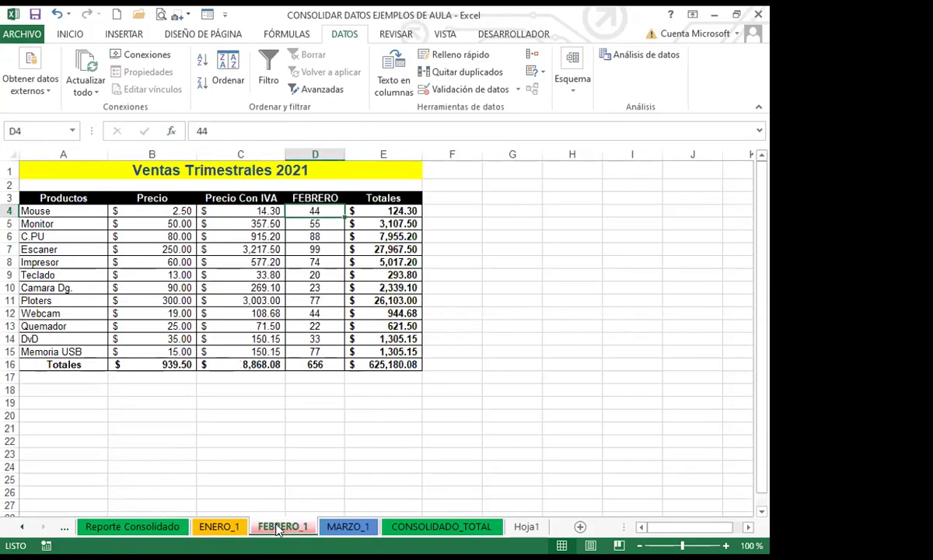
click(243, 526)
click(504, 310)
click(451, 254)
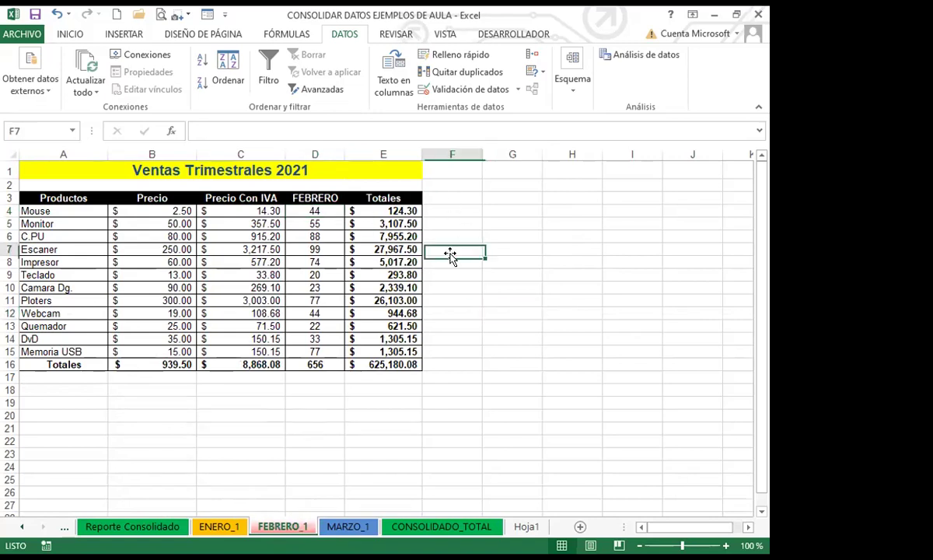
click(499, 311)
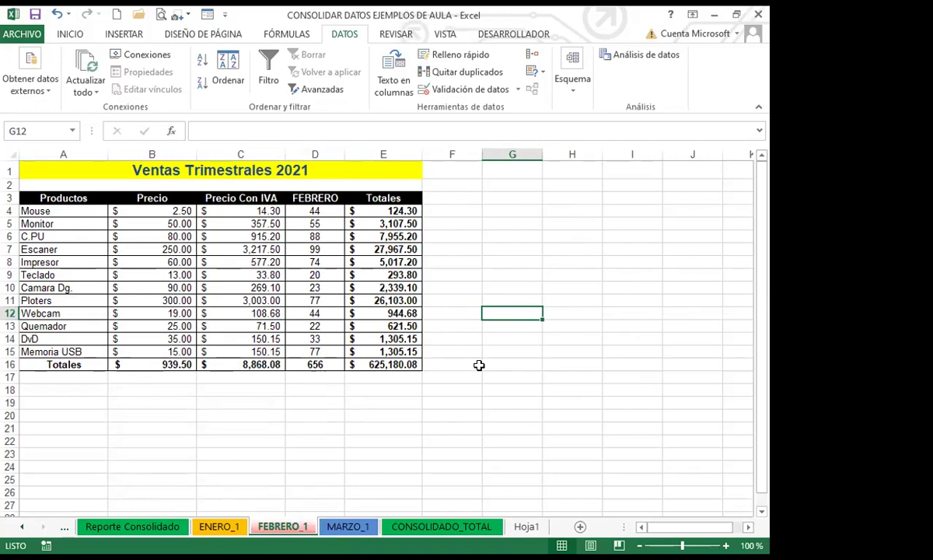
click(477, 365)
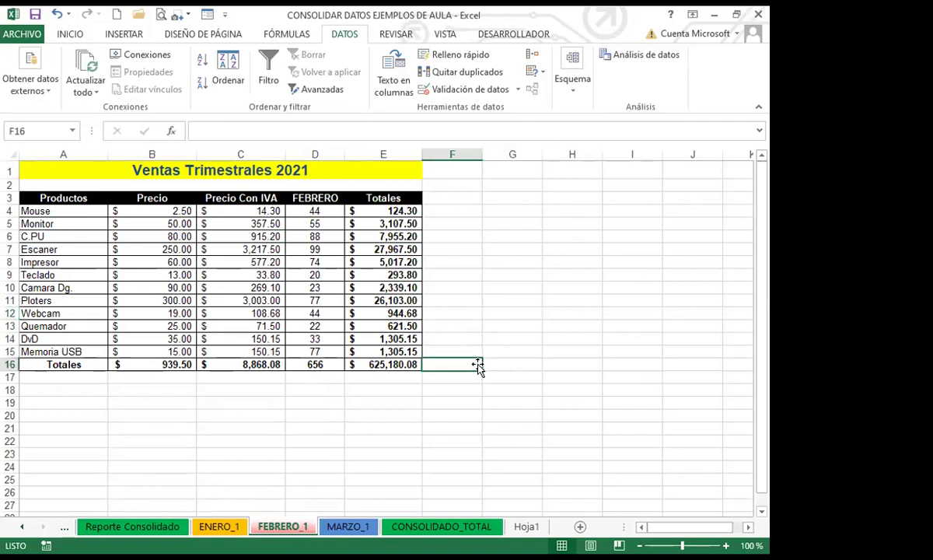
scroll(481, 366, down, 2)
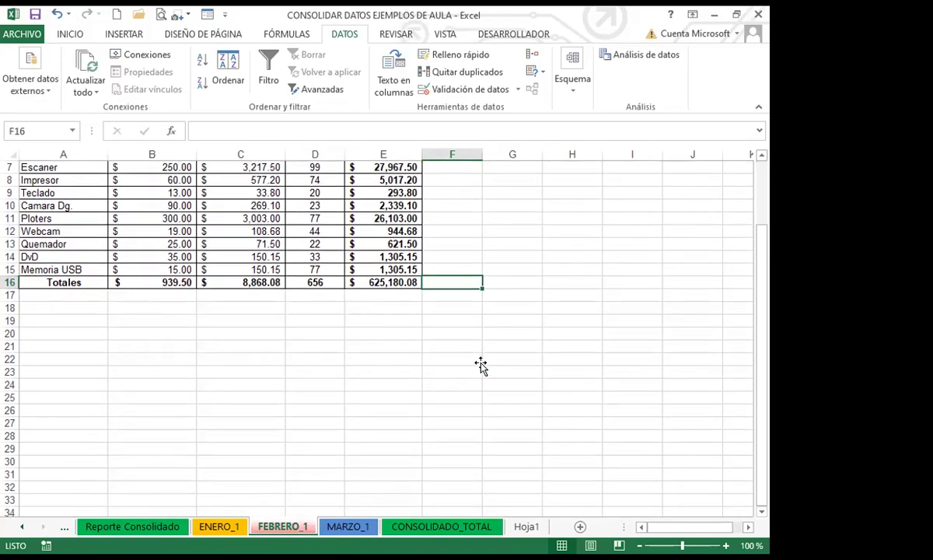
click(391, 333)
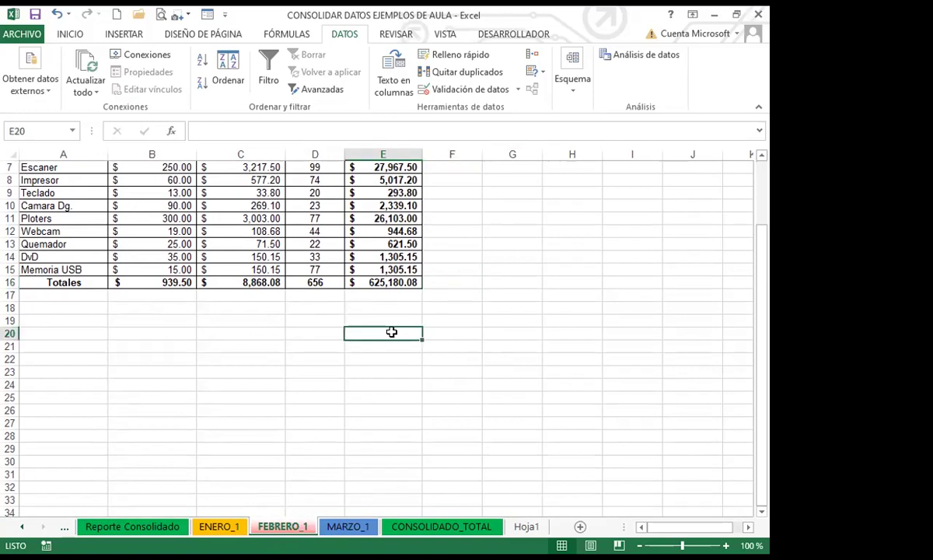
Look over the consolidated table on CONSOLIDADO_TOTAL and check the Quemador row's ENERO quantity.
click(452, 525)
click(331, 370)
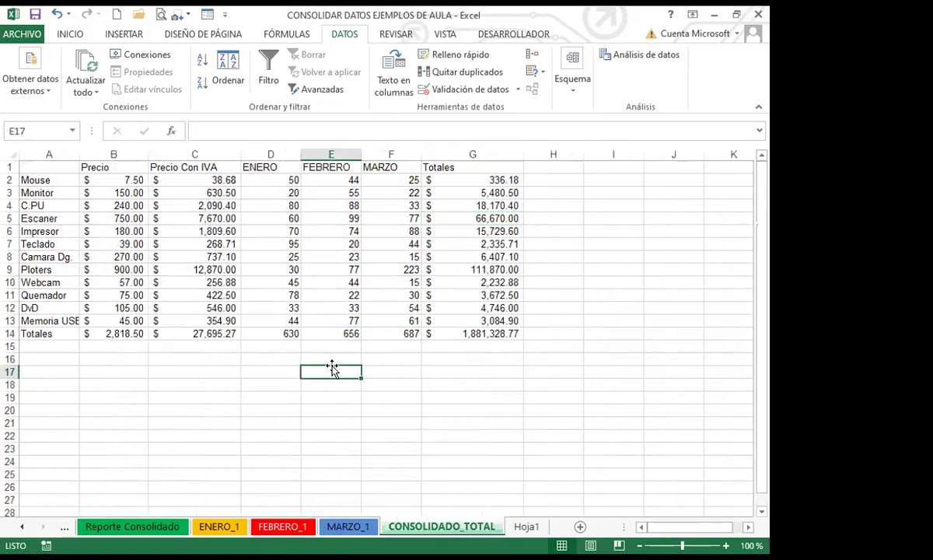
click(471, 359)
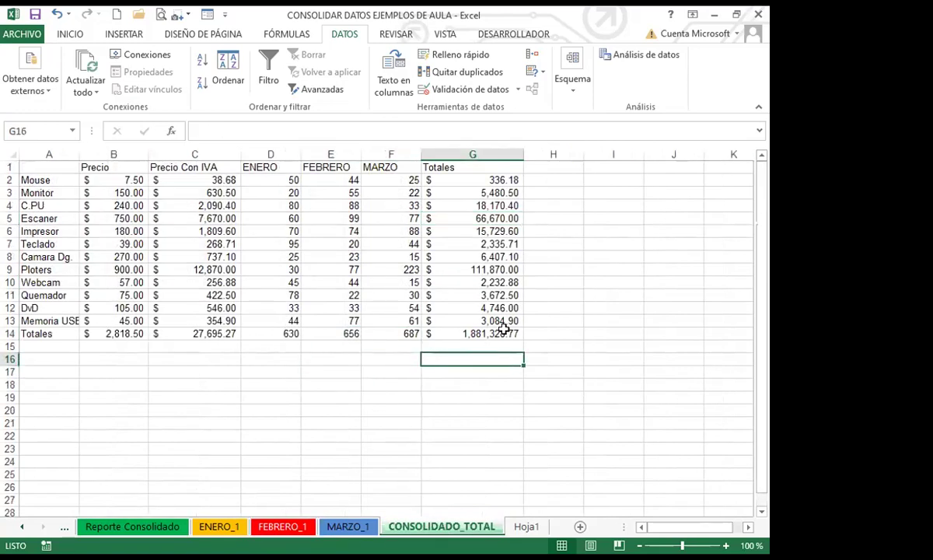
click(271, 294)
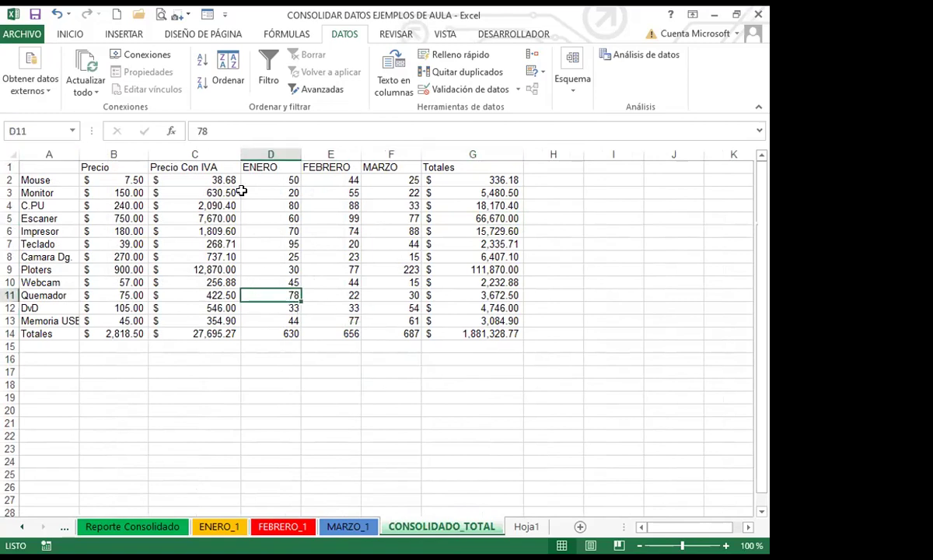
click(271, 281)
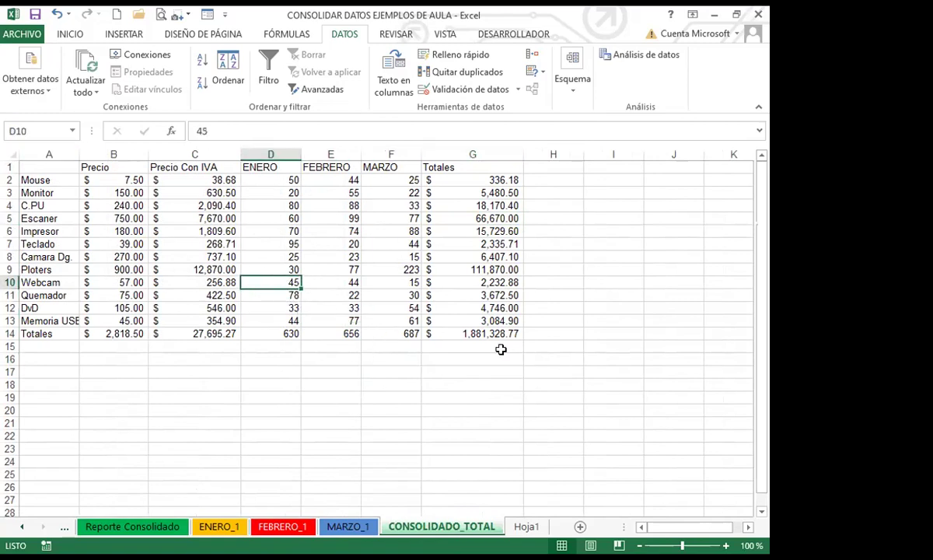
click(430, 368)
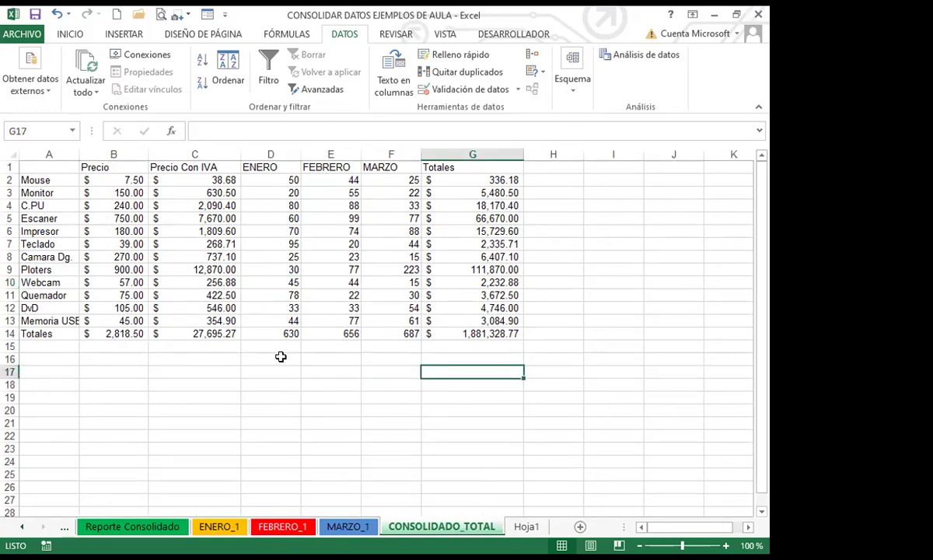
click(397, 370)
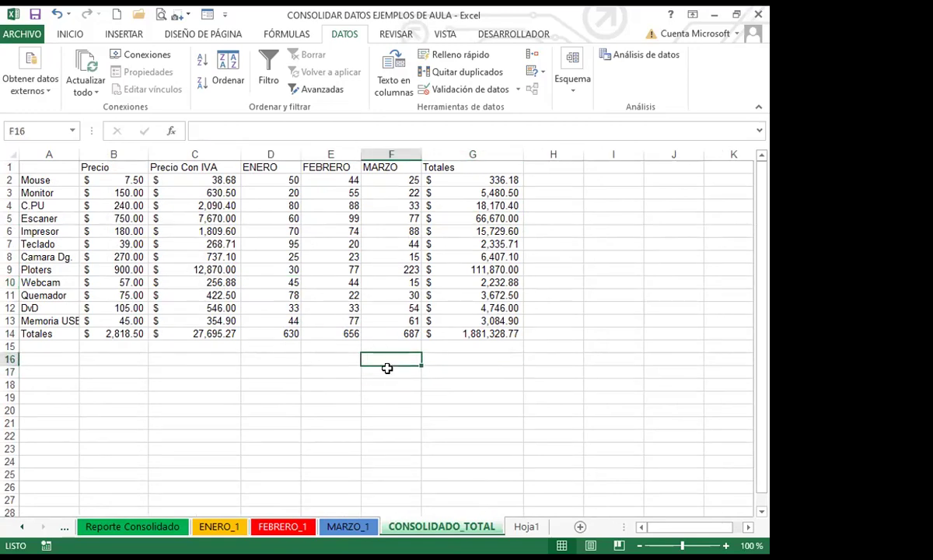
click(272, 371)
click(393, 369)
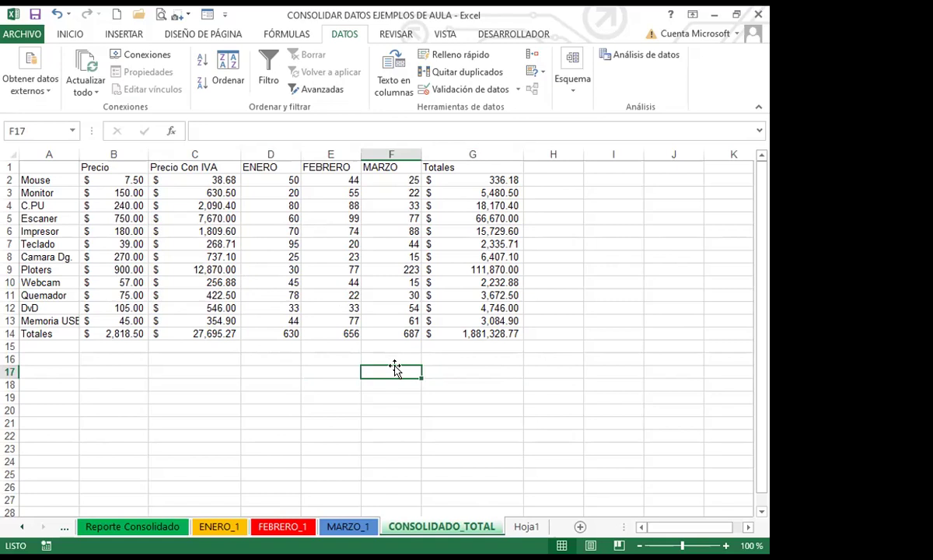
click(444, 373)
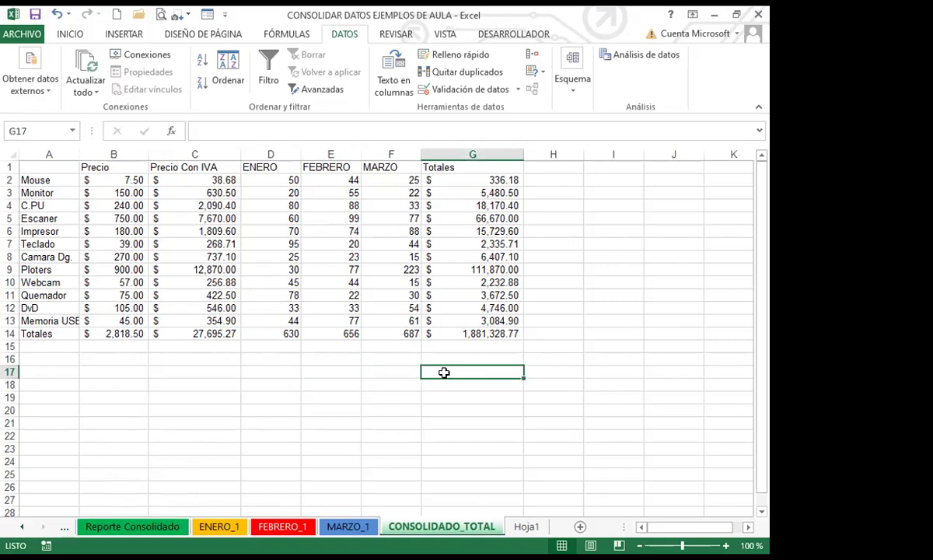
click(346, 371)
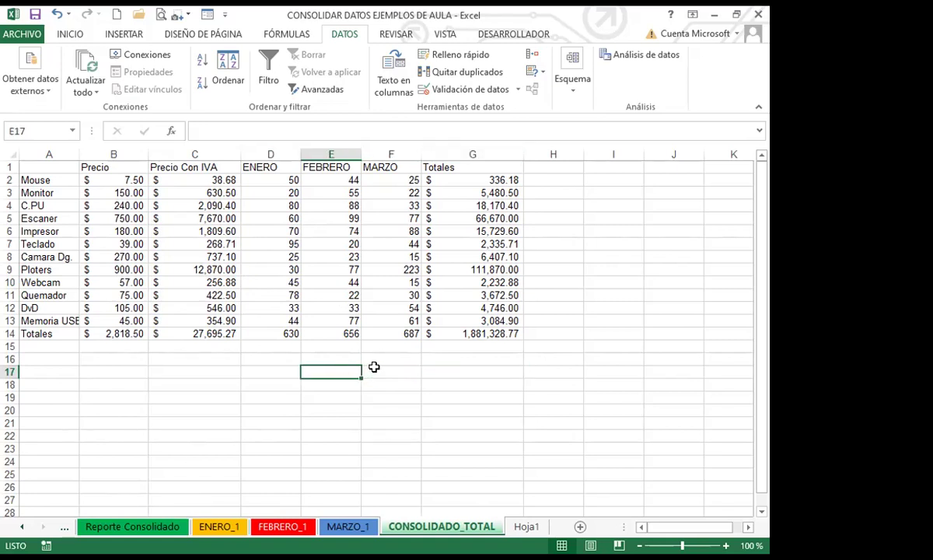
click(377, 358)
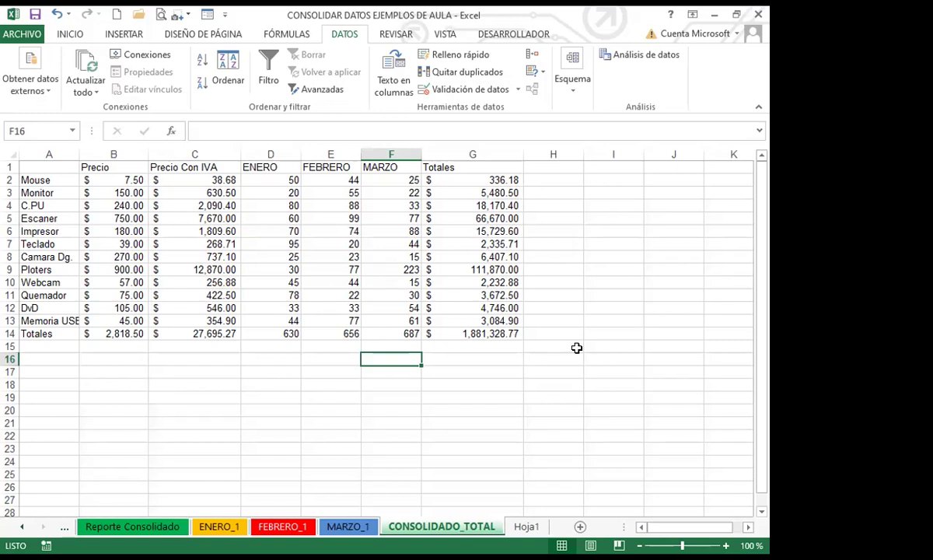
click(311, 368)
click(279, 336)
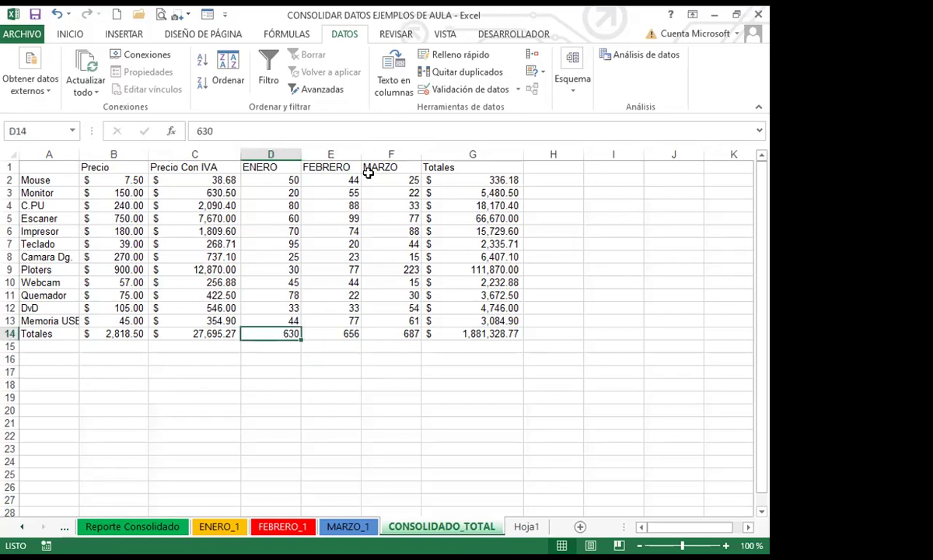
click(266, 319)
click(207, 243)
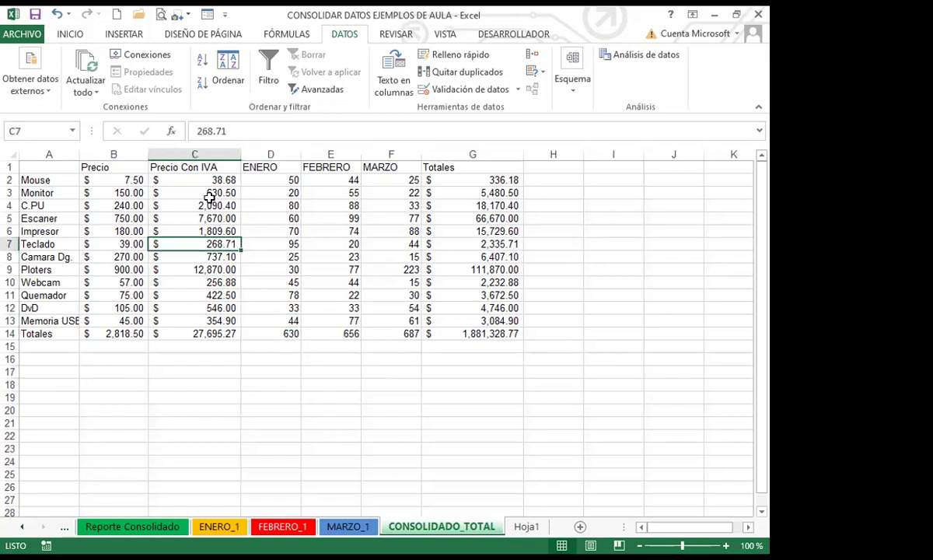
click(222, 309)
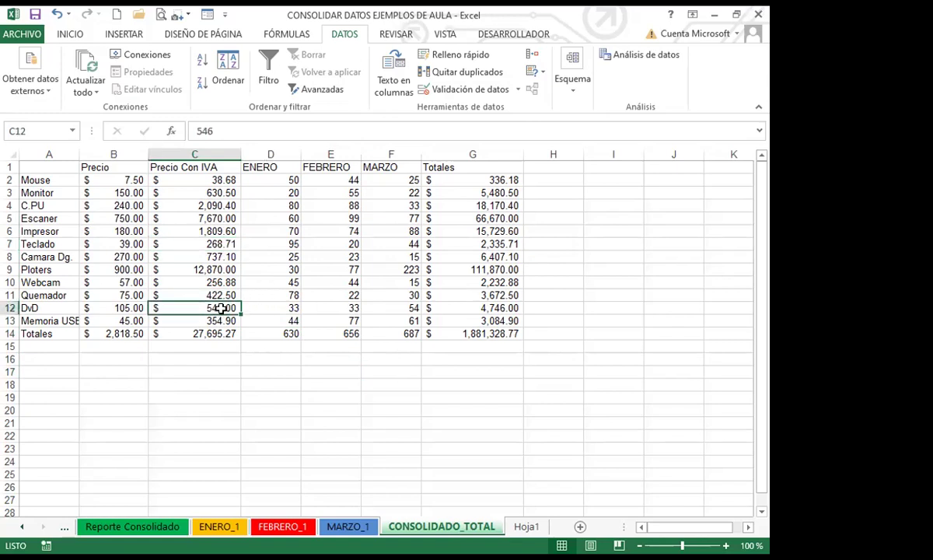
click(285, 372)
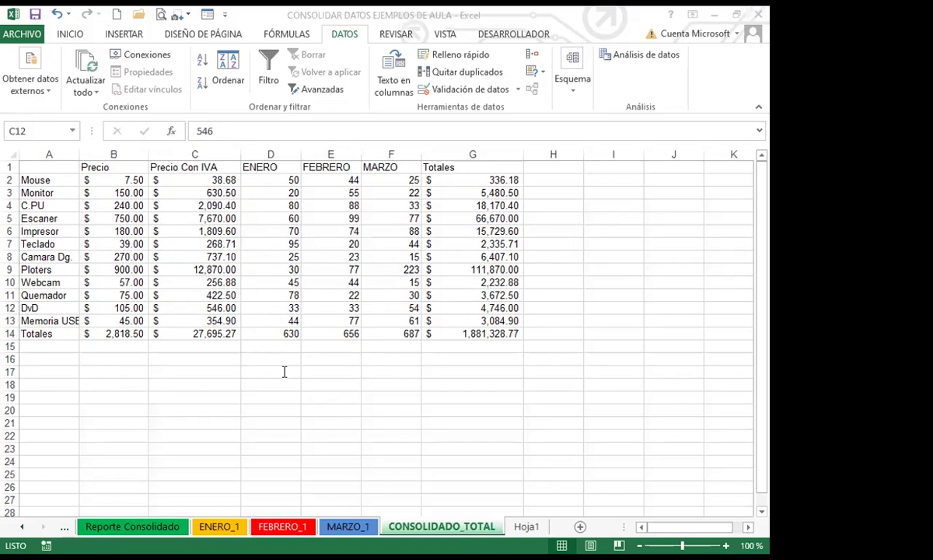
click(217, 321)
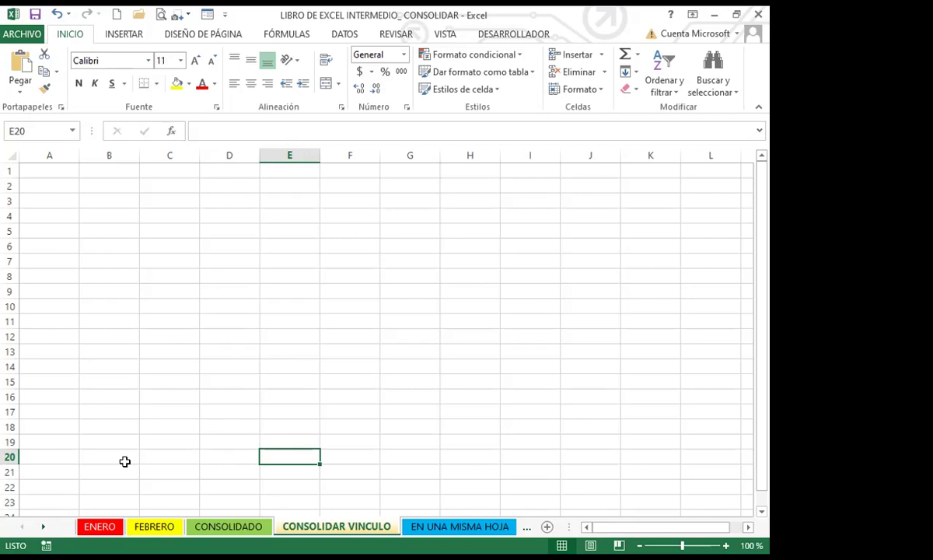
Go to the ENERO sheet and examine its sales table, from the PRODUCTO and three TRIMESTRE headings down to the PRODUCTO 19 row.
key(ctrl+Page_Up)
key(ctrl+Page_Up)
key(ctrl+Page_Up)
click(175, 343)
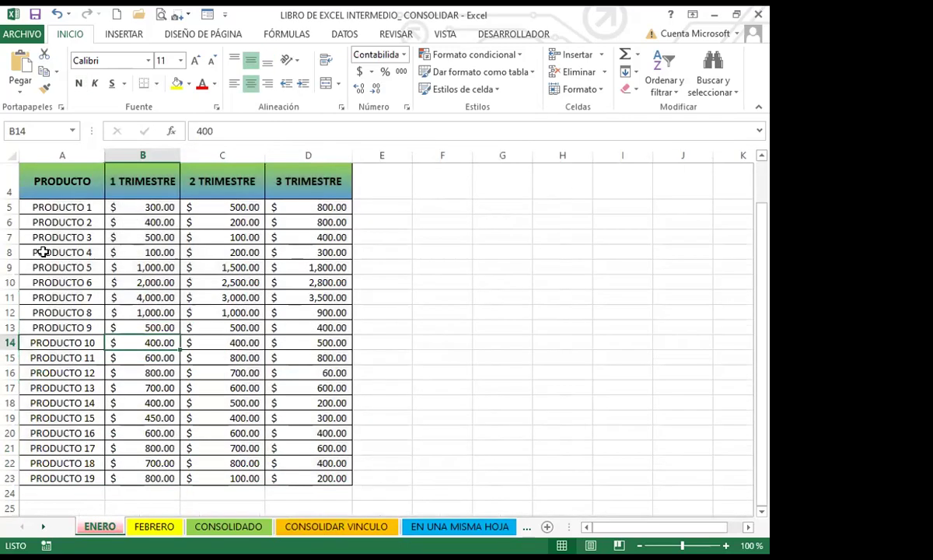
click(113, 328)
click(54, 175)
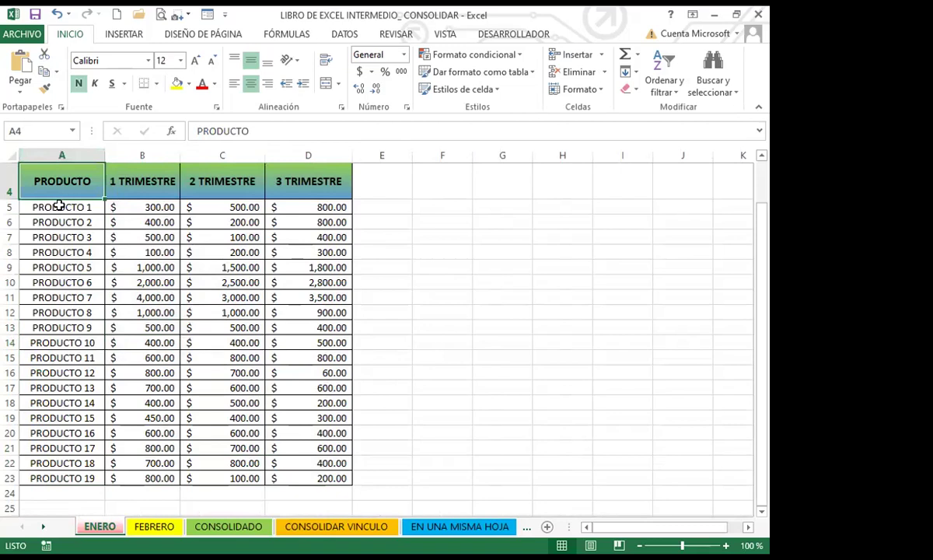
click(62, 206)
click(121, 184)
click(217, 181)
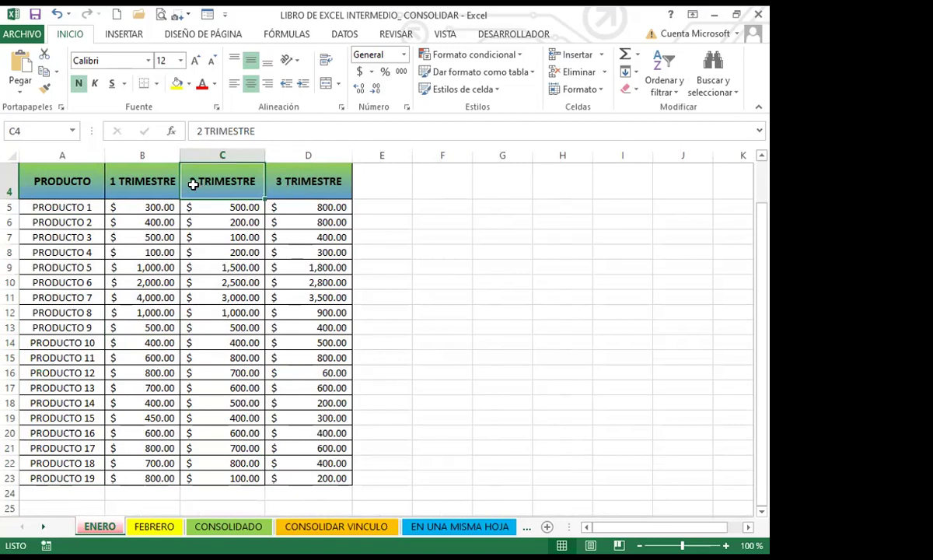
click(299, 179)
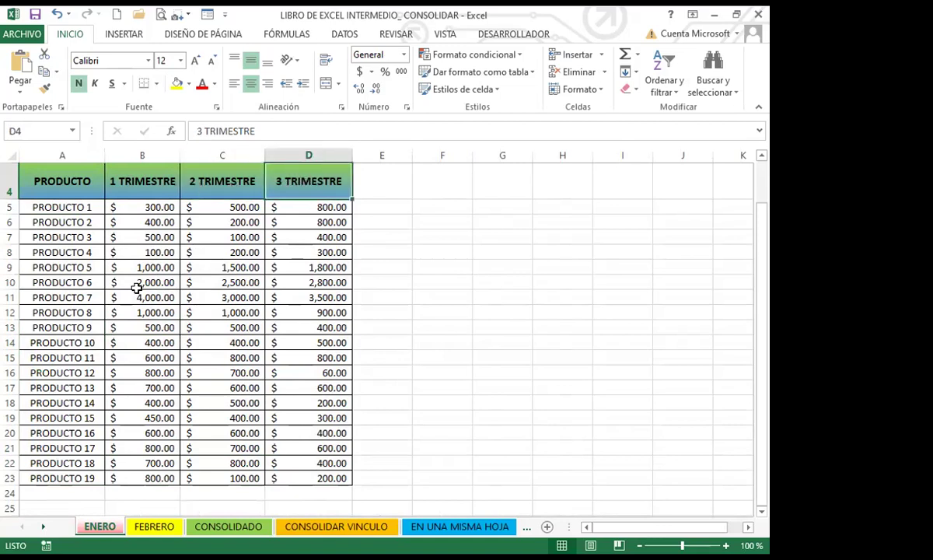
scroll(132, 385, down, 6)
scroll(132, 384, up, 6)
scroll(129, 354, down, 2)
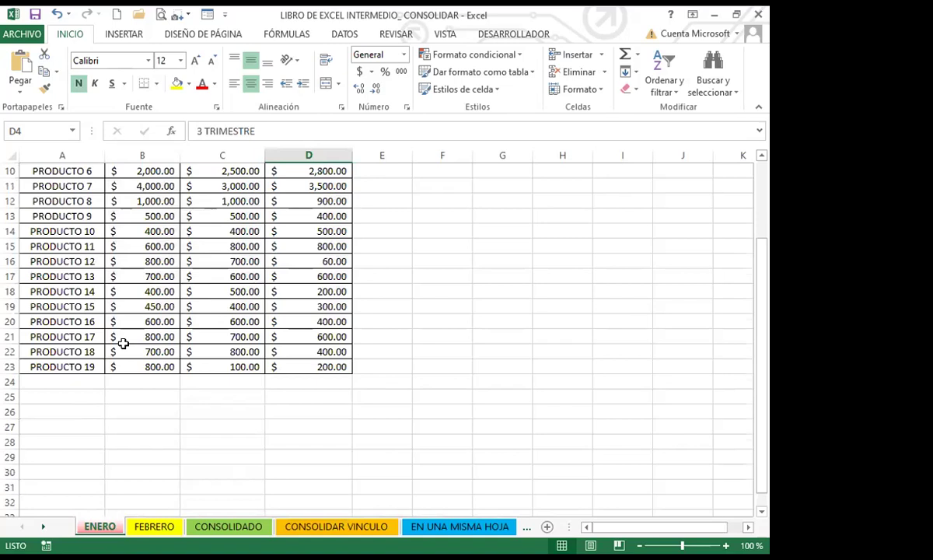
click(80, 368)
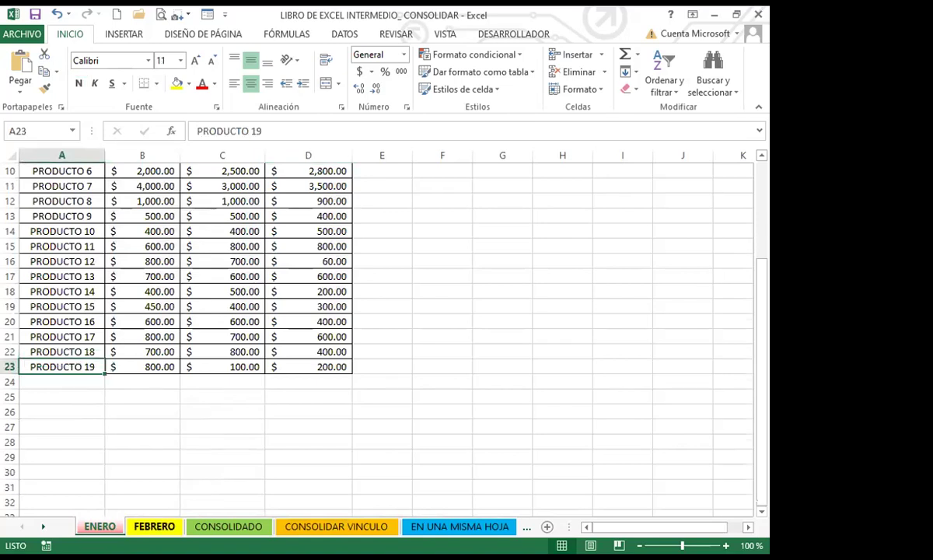
Look through the FEBRERO sheet's quarterly product table and compare its layout with the ENERO sheet.
click(154, 526)
click(123, 357)
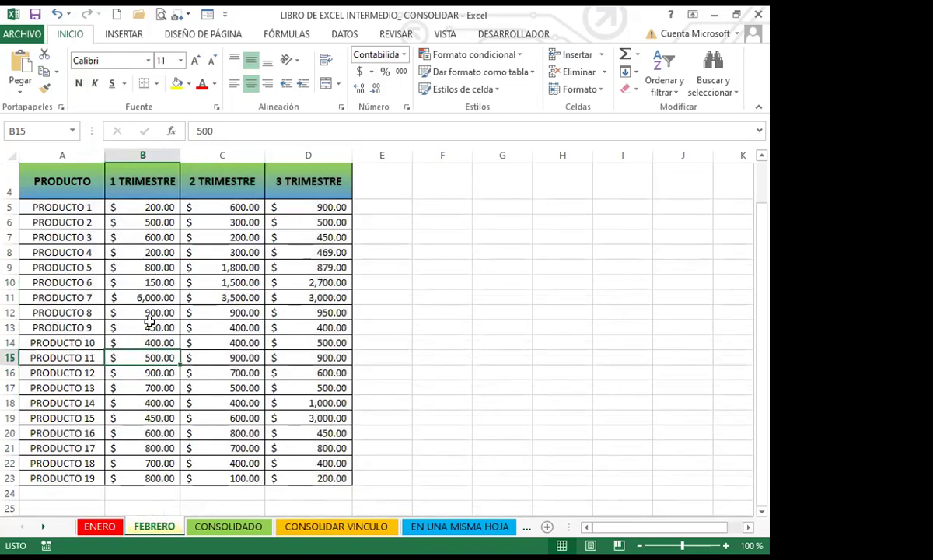
scroll(185, 252, down, 4)
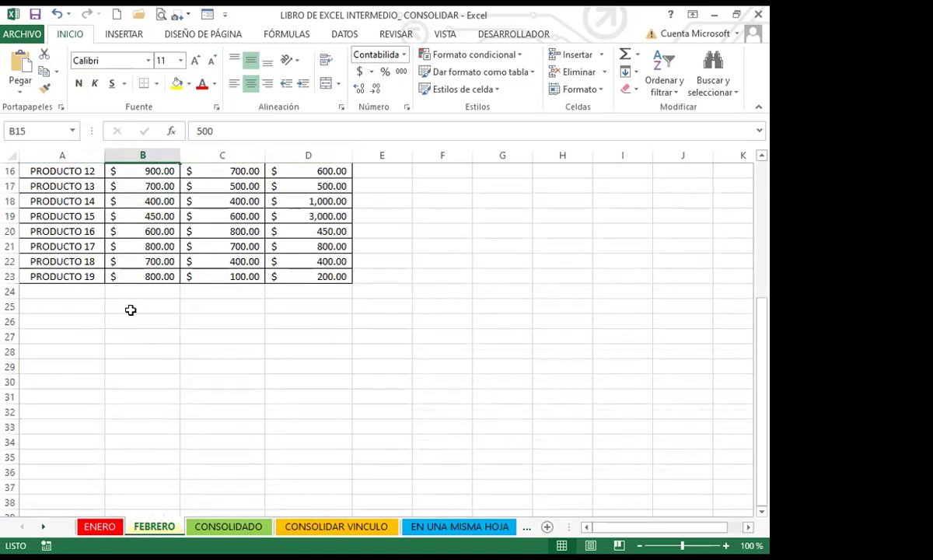
scroll(126, 309, up, 3)
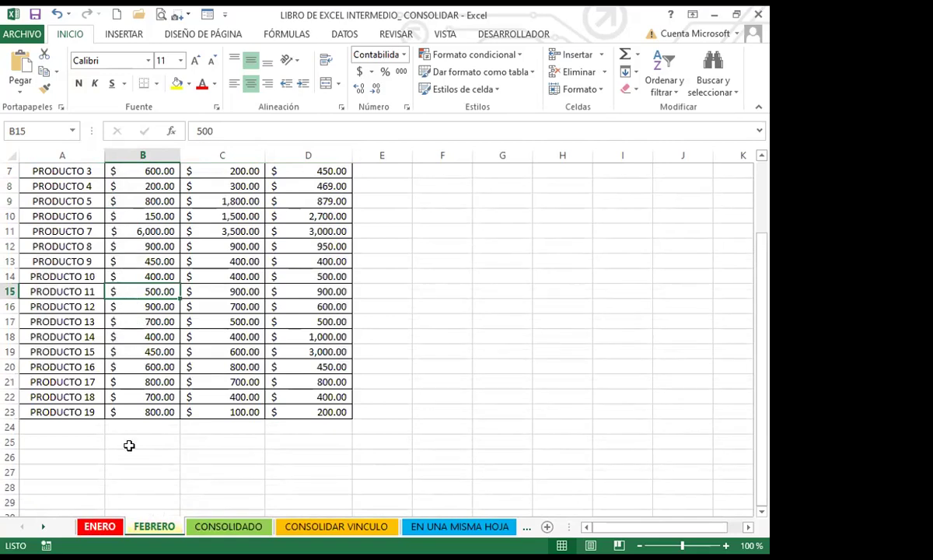
key(ctrl+Page_Up)
key(ctrl+Page_Down)
click(249, 423)
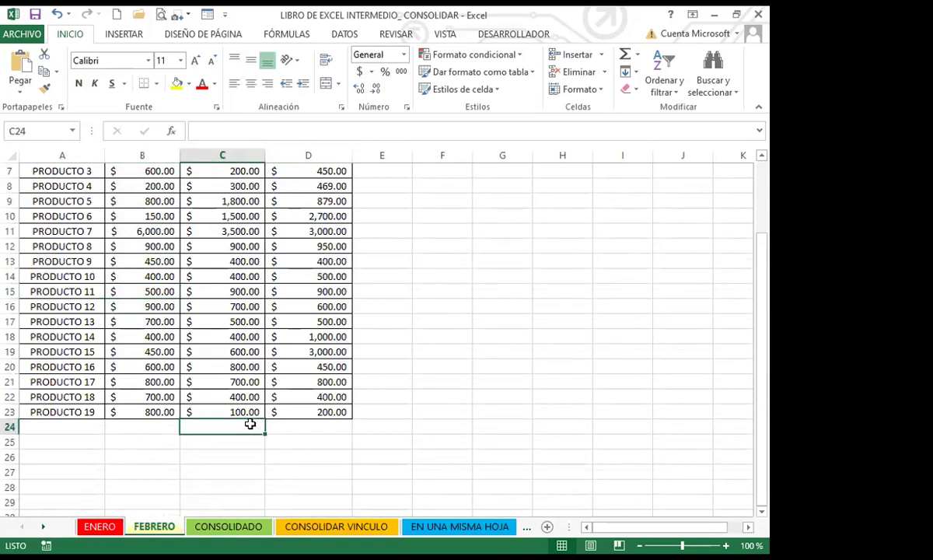
click(188, 441)
click(183, 385)
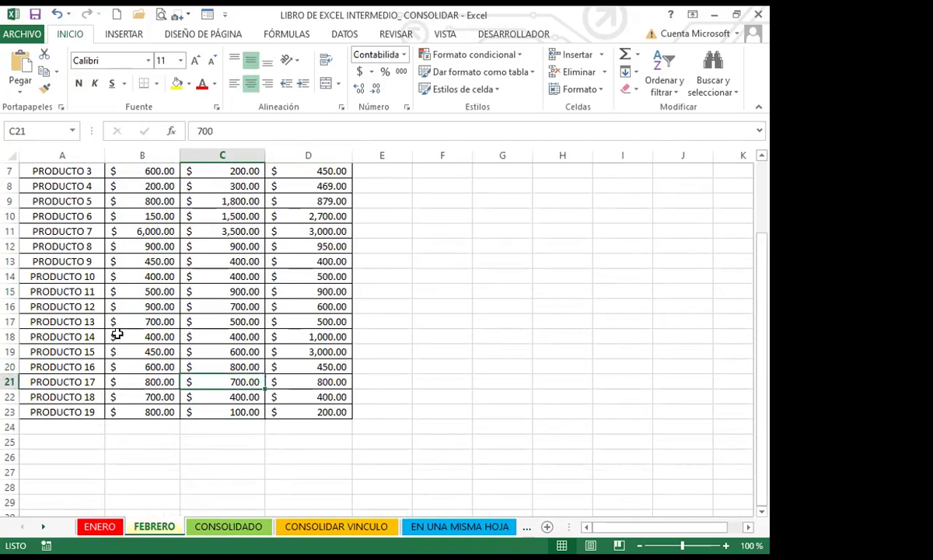
scroll(116, 318, up, 2)
scroll(195, 311, down, 5)
scroll(171, 358, up, 5)
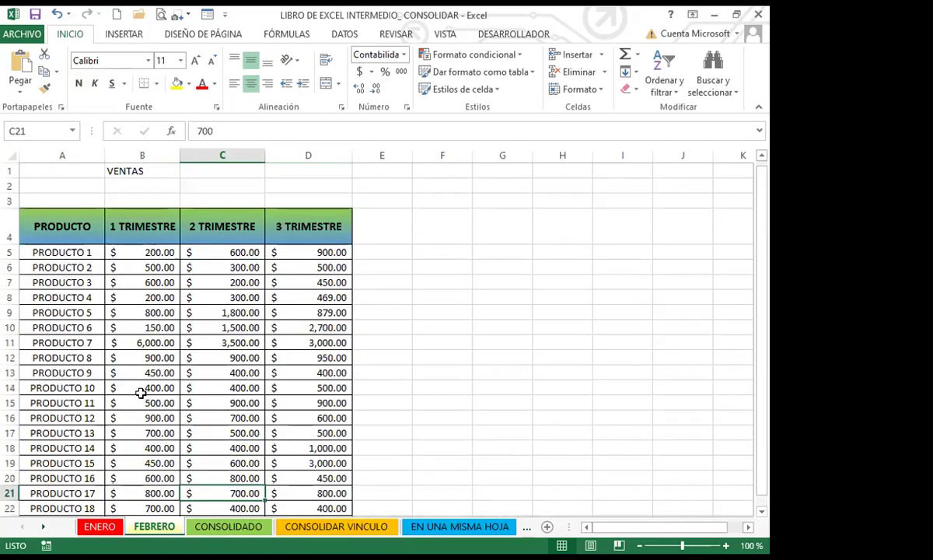
scroll(179, 327, down, 1)
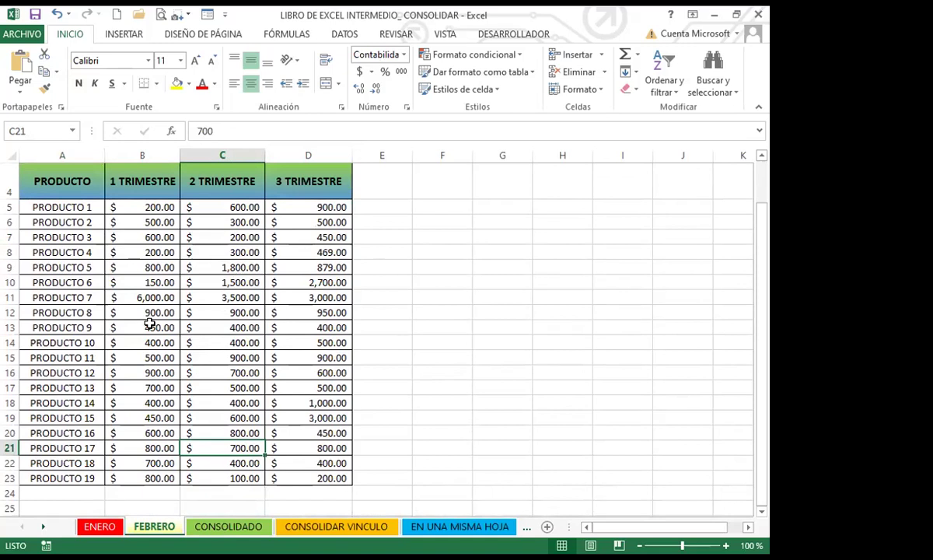
scroll(152, 323, down, 2)
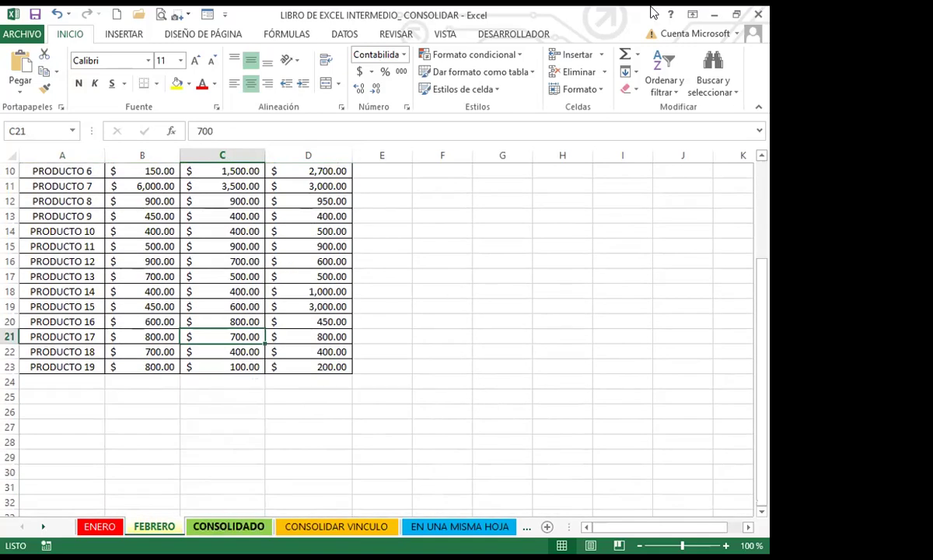
Go to the empty CONSOLIDADO sheet and select cell A1 as the destination for the consolidated table.
key(ctrl+Page_Down)
click(213, 318)
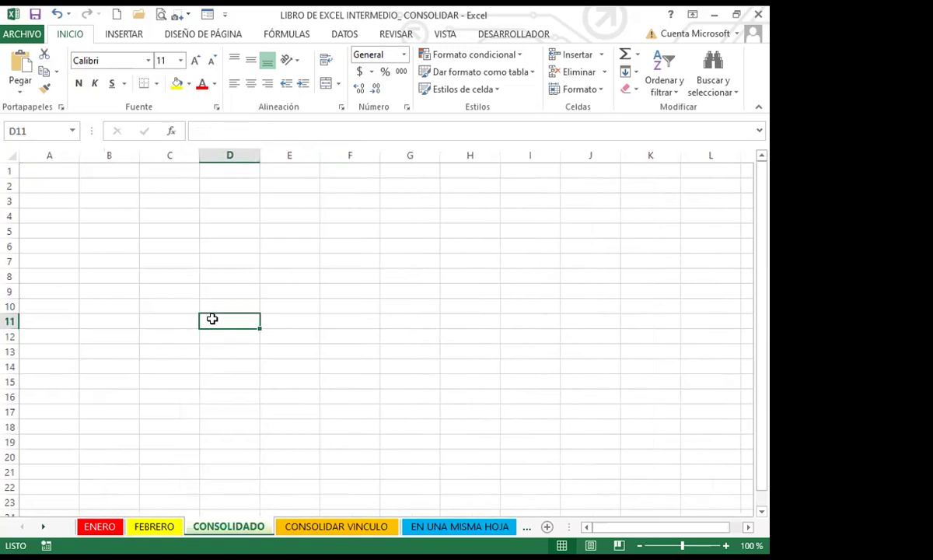
click(44, 170)
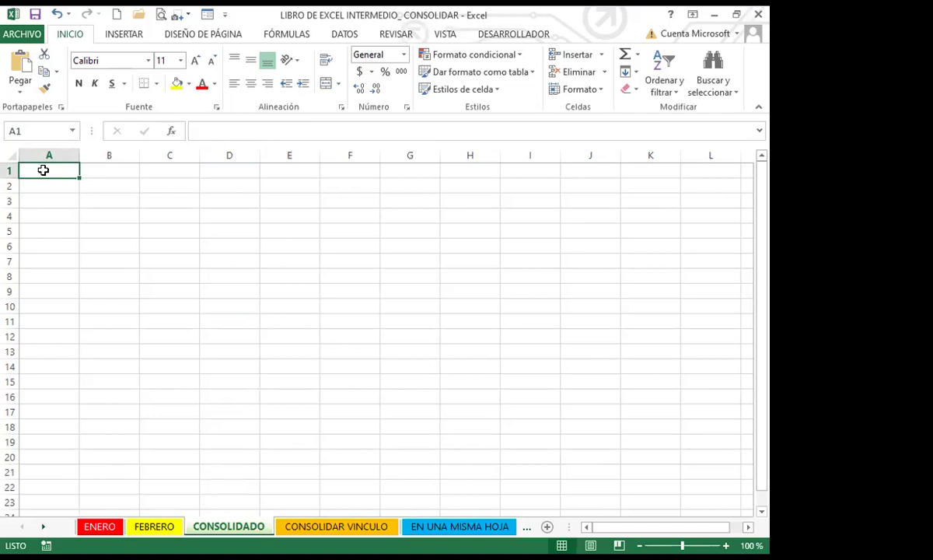
click(230, 427)
click(469, 427)
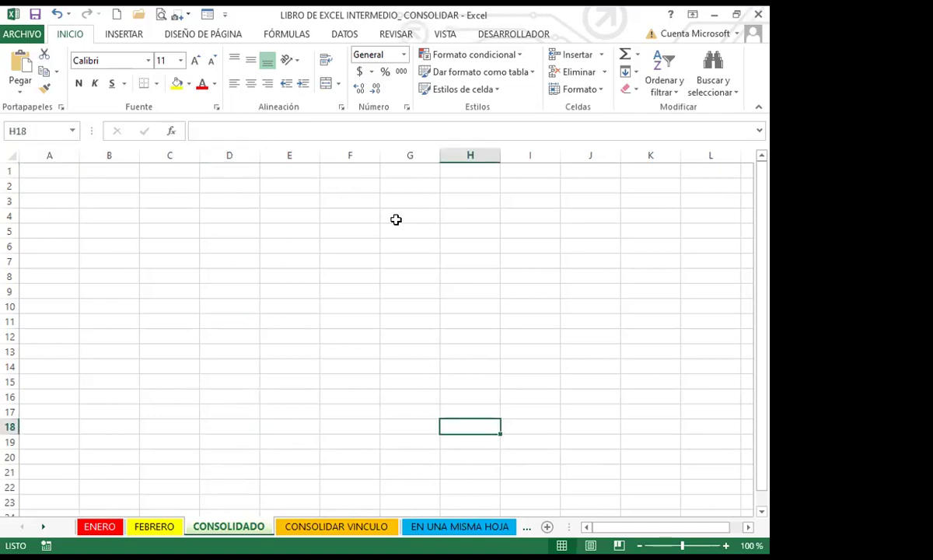
click(64, 168)
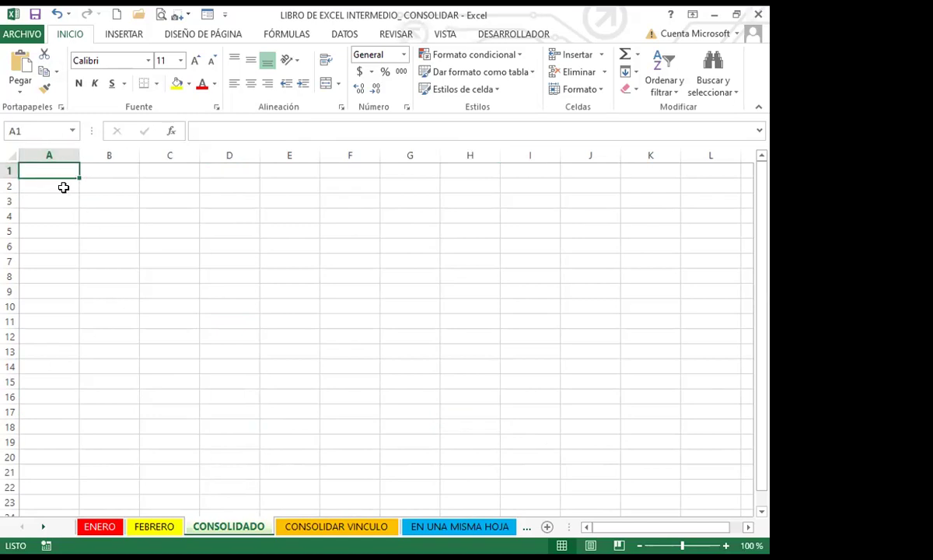
key(Return)
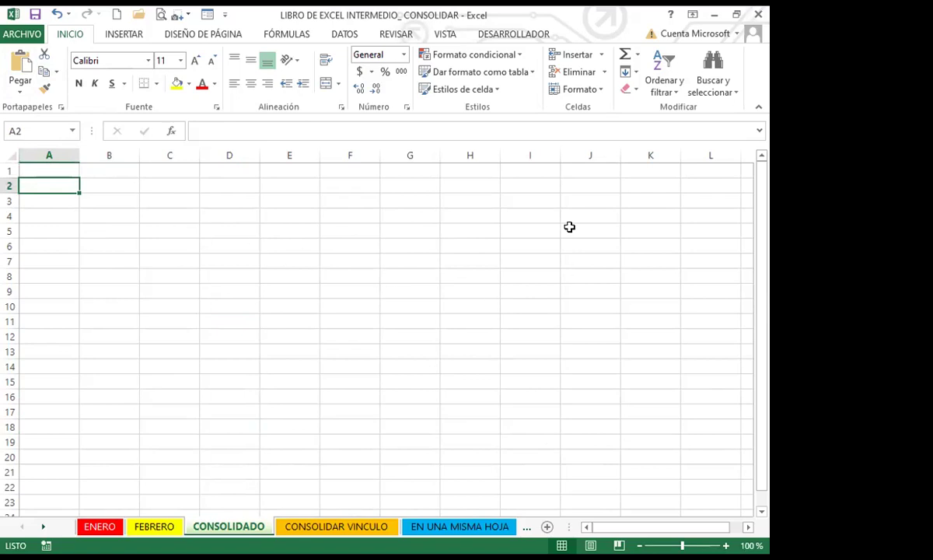
click(64, 198)
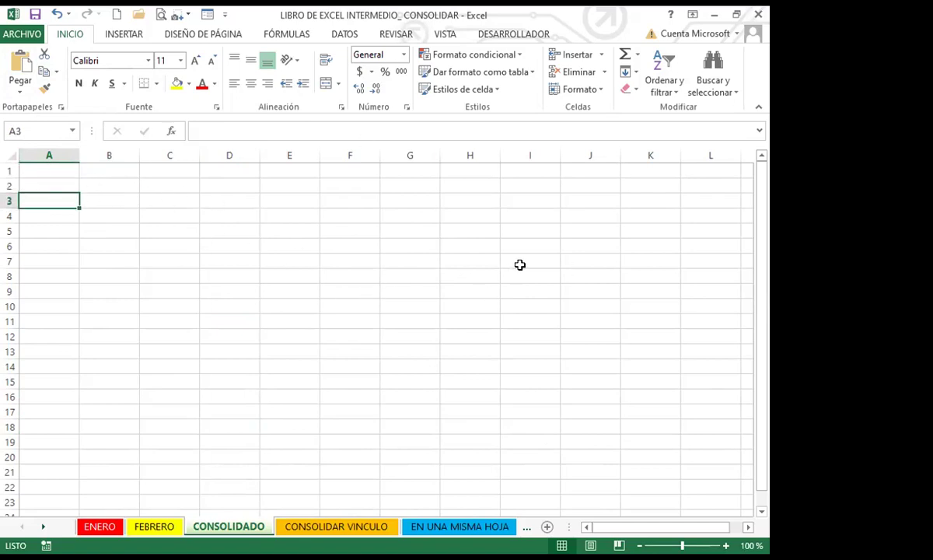
click(59, 169)
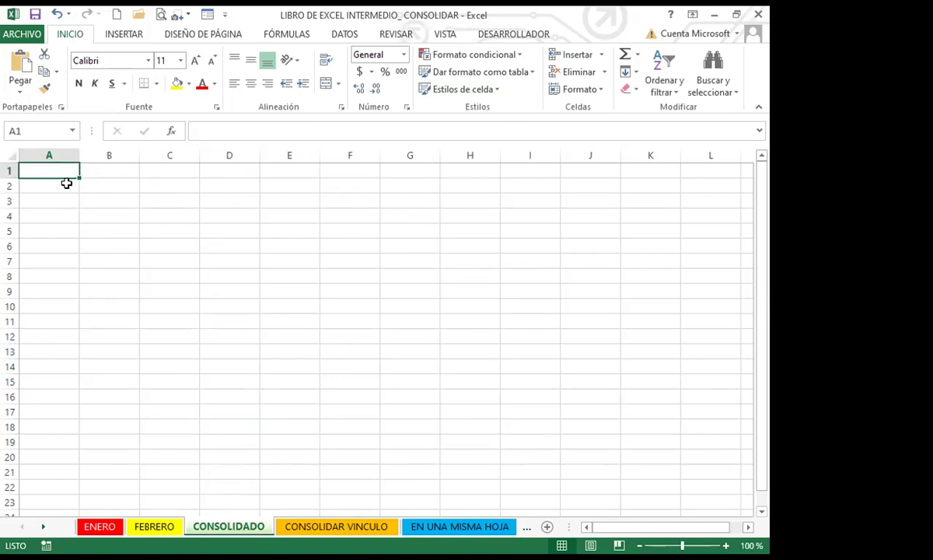
Open Consolidate and remove the existing ENERO!$A$4:$D$23 and FEBRERO!$A$4:$D$23 references.
click(351, 35)
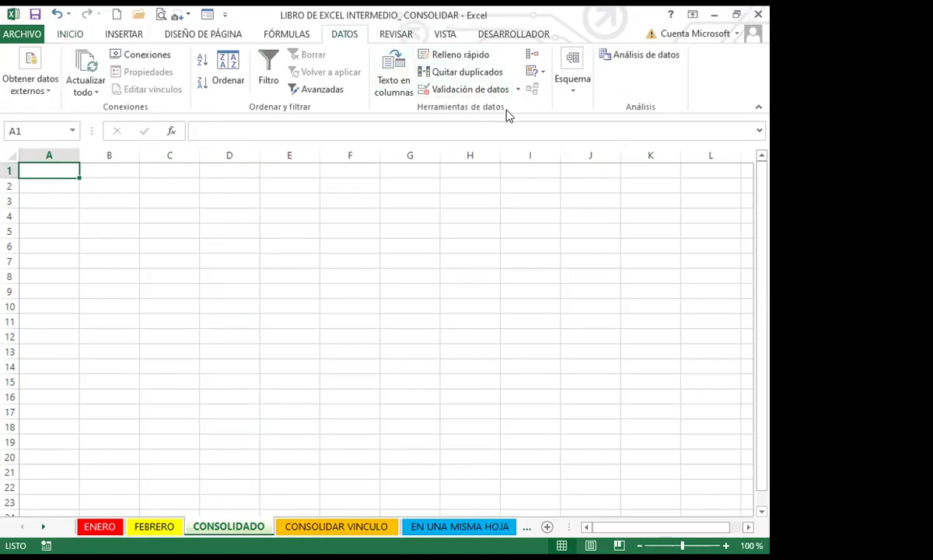
click(534, 56)
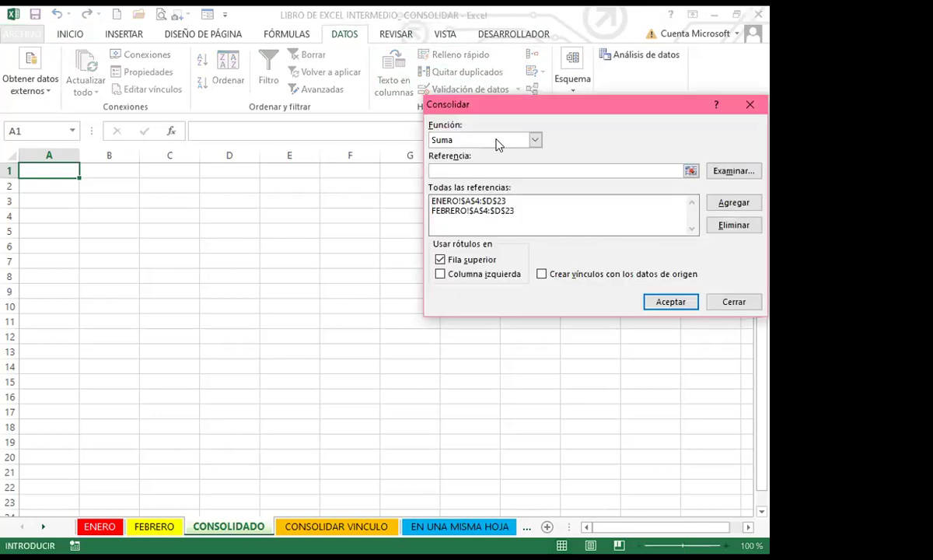
click(491, 202)
click(734, 225)
click(479, 200)
click(725, 226)
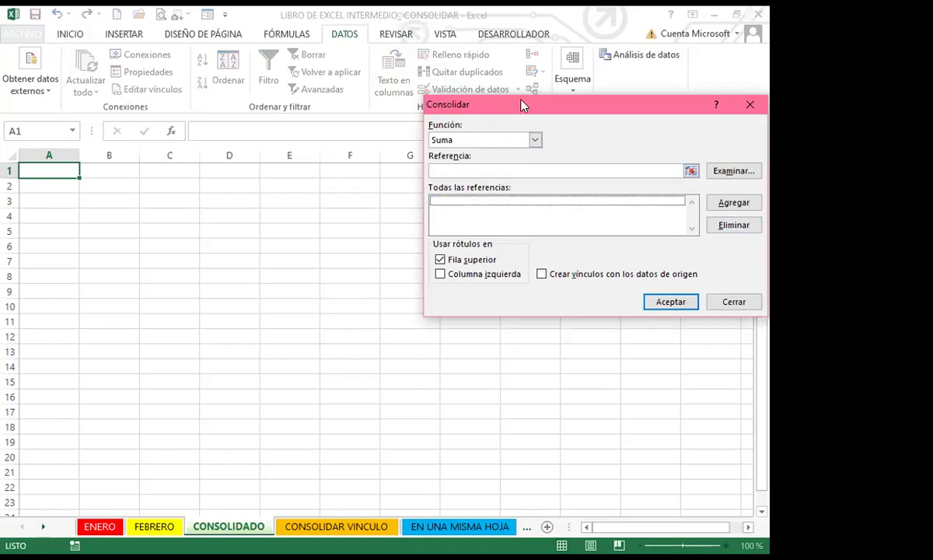
drag(523, 105, 420, 93)
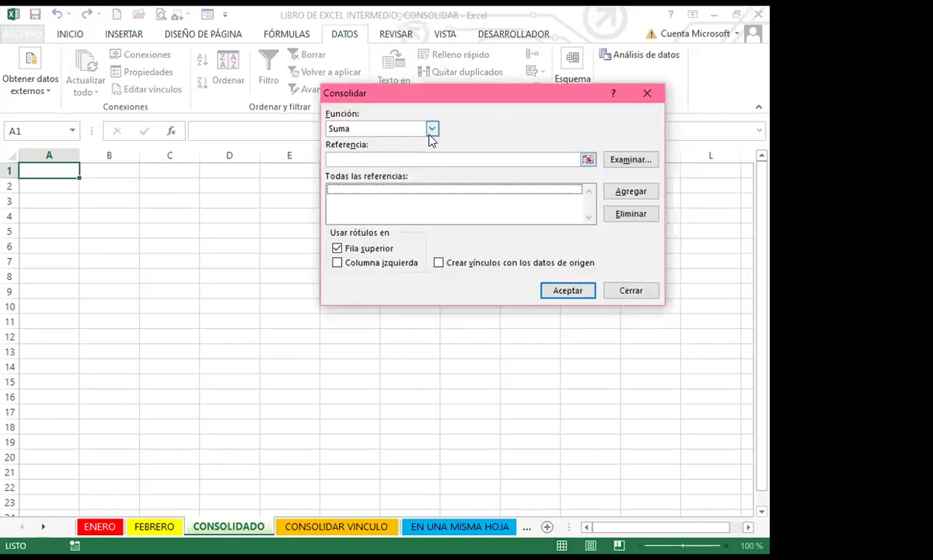
Add the ENERO sheet's product table, headings included, to the consolidation as reference ENERO!$A$4:$D$23.
click(341, 160)
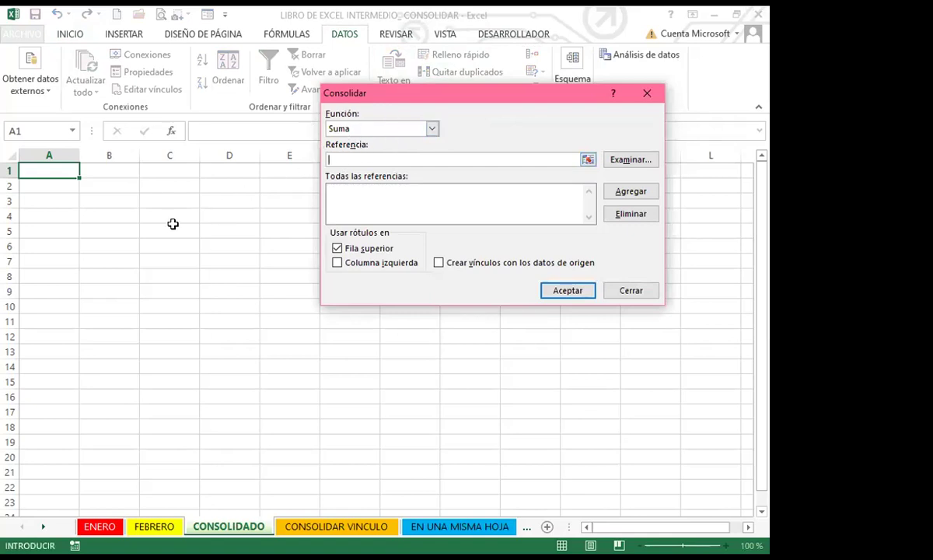
key(ctrl+Page_Up)
key(ctrl+Page_Up)
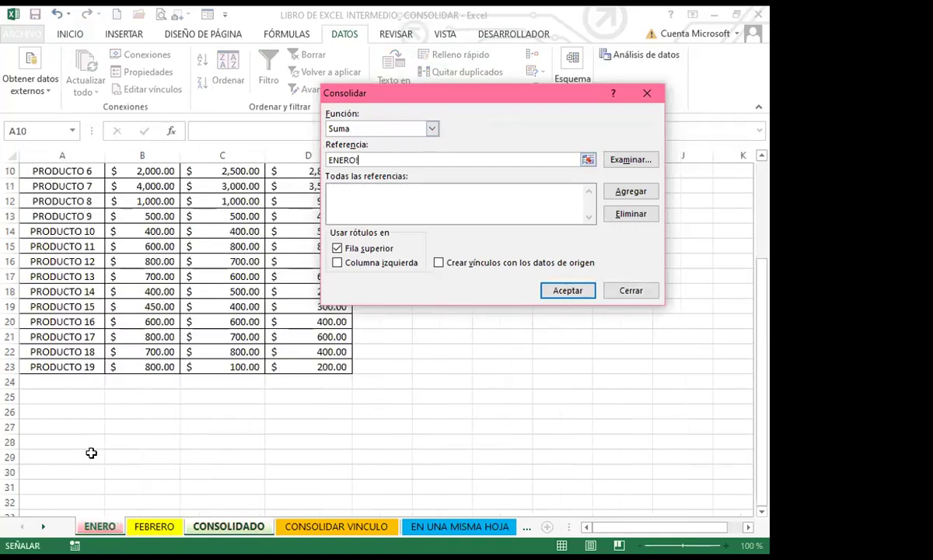
scroll(92, 436, up, 3)
click(66, 220)
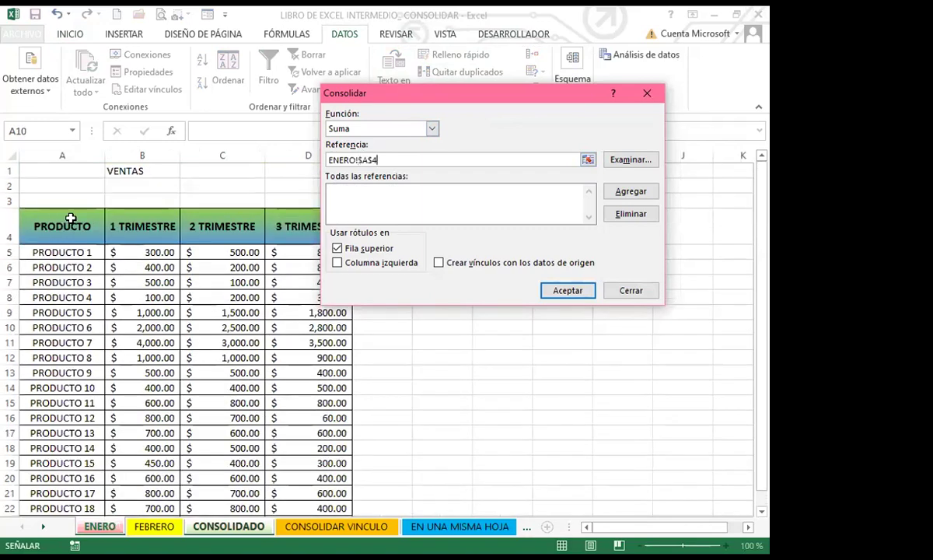
drag(71, 218, 335, 481)
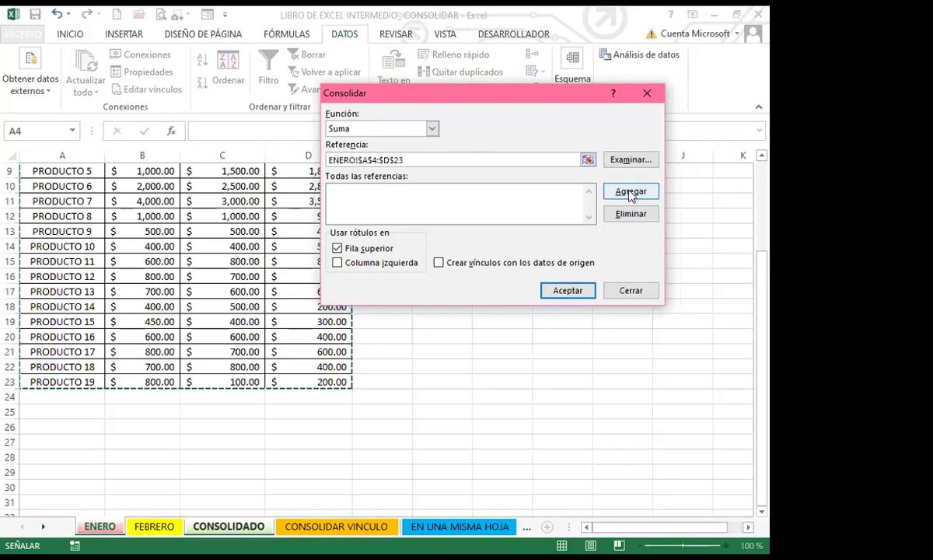
click(631, 192)
Add the same table range from the FEBRERO sheet as reference FEBRERO!$A$4:$D$23.
key(ctrl+Page_Down)
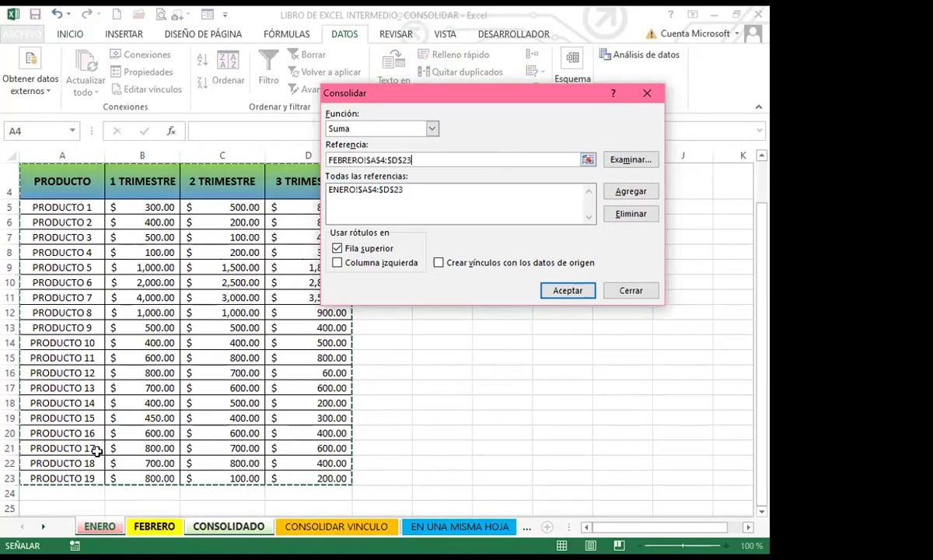
scroll(132, 280, up, 3)
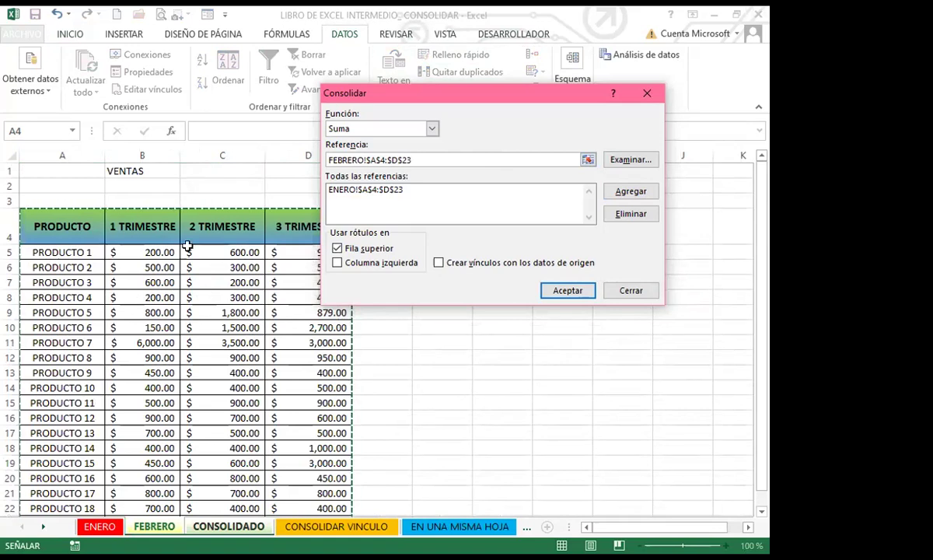
click(599, 192)
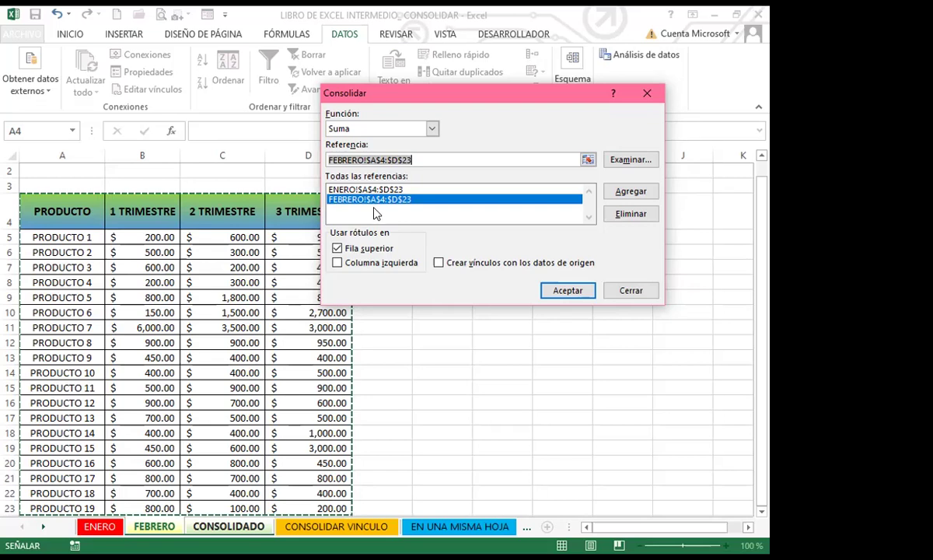
Turn on left-column labels and links to the source data, and run the Suma consolidation.
click(337, 264)
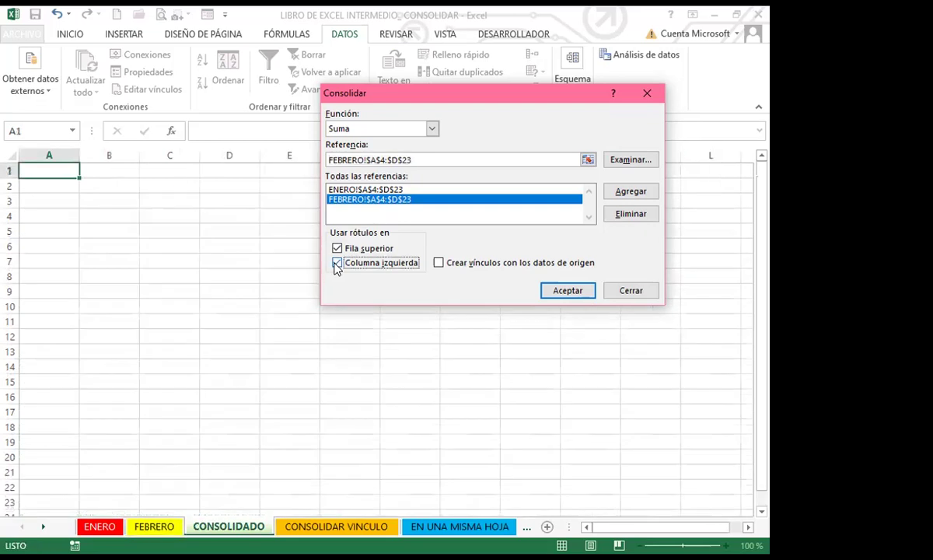
click(439, 263)
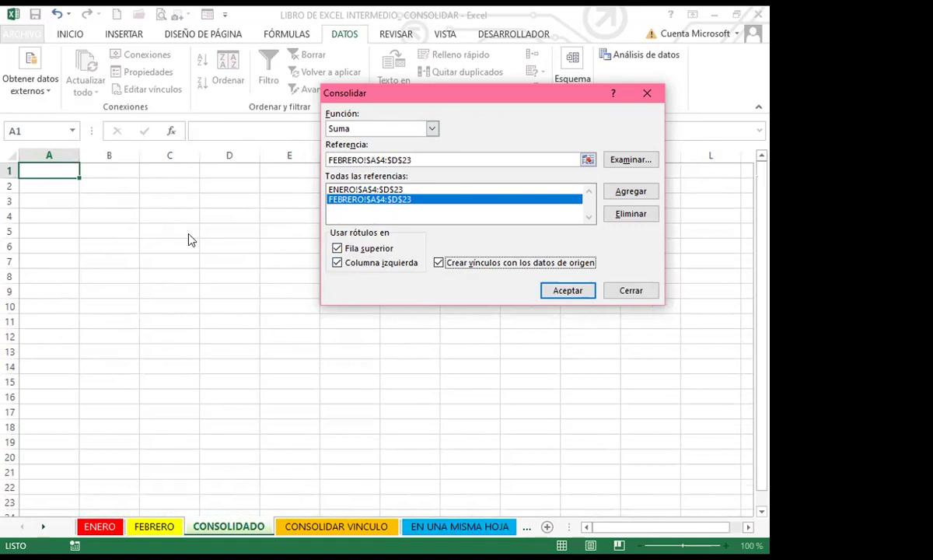
click(567, 291)
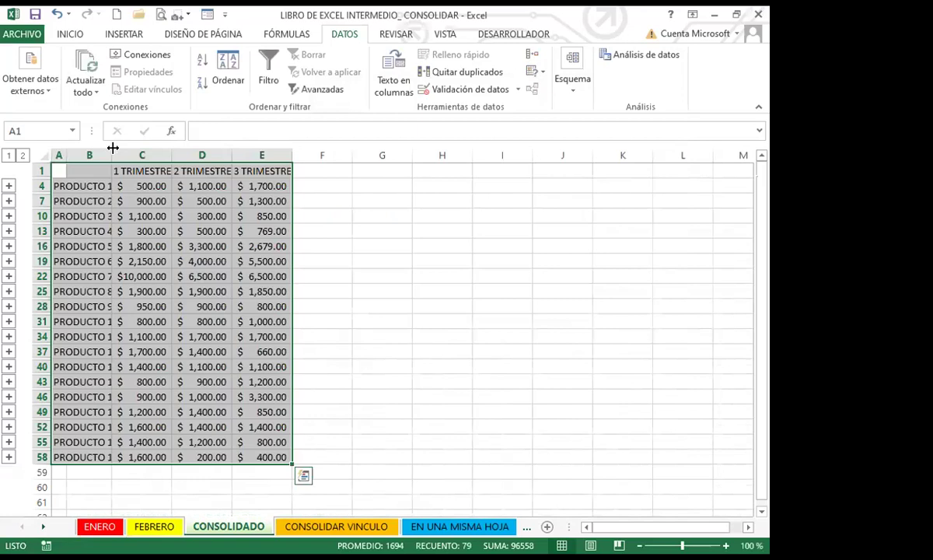
Autofit columns B to E of the consolidated table and look it over down to the PRODUCTO 19 row.
double_click(113, 147)
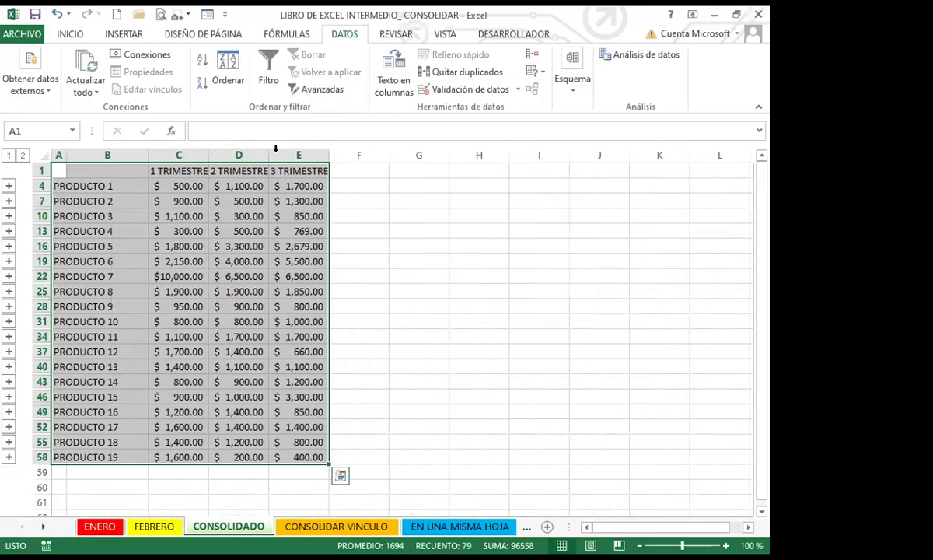
double_click(358, 154)
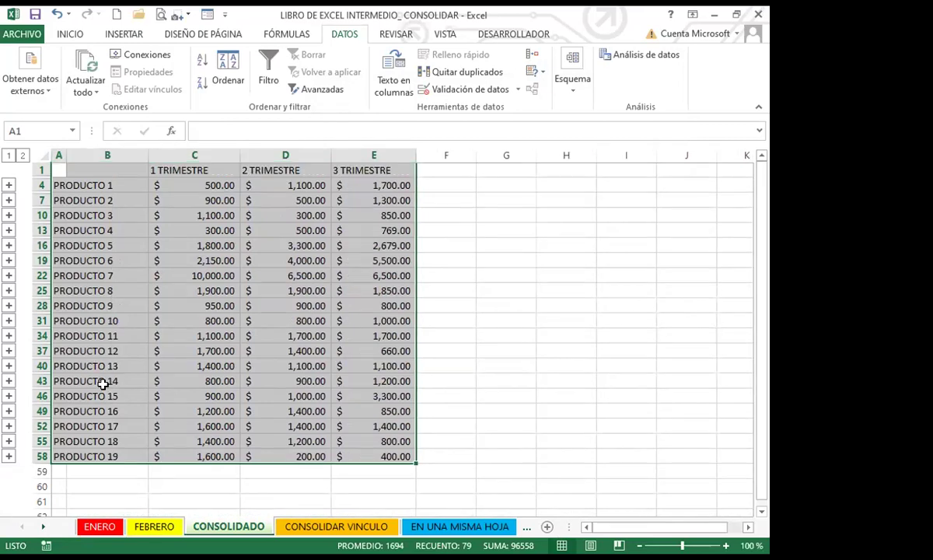
scroll(100, 389, down, 1)
click(107, 456)
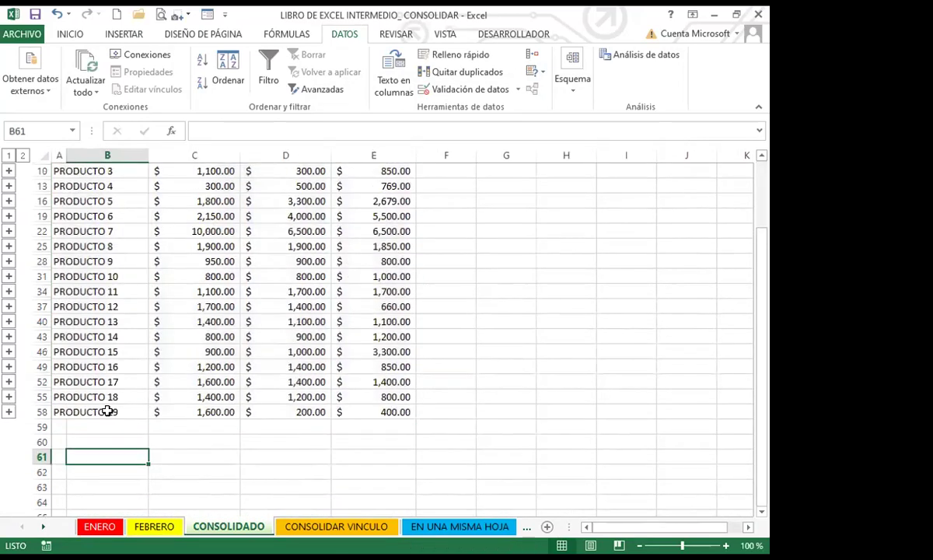
scroll(95, 363, up, 1)
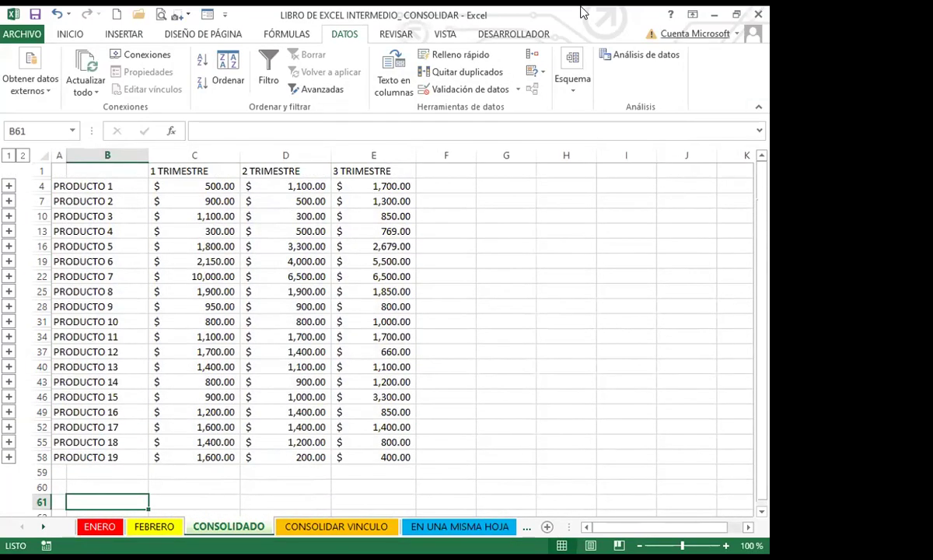
Expand the outline to level 2 with column B autofitted, and check the source link formulas in C2 and C3.
click(22, 158)
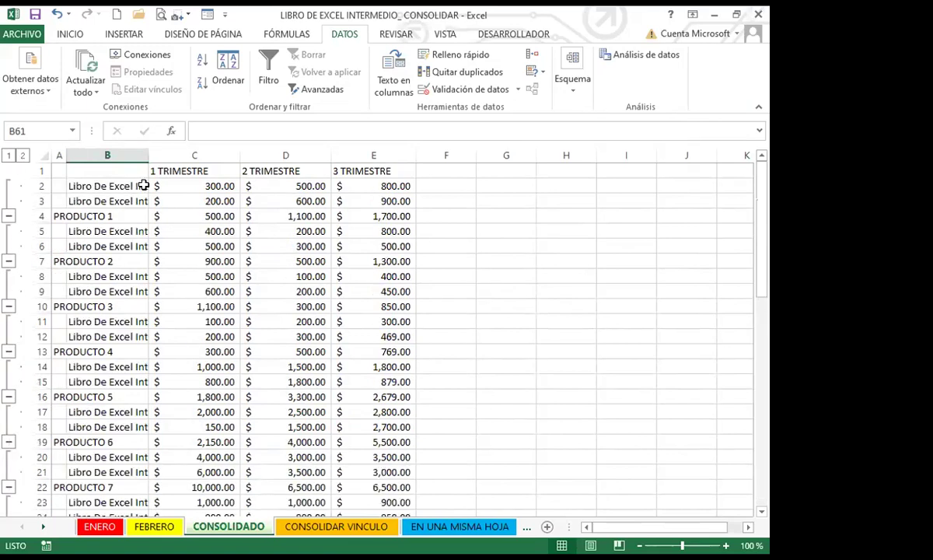
double_click(148, 157)
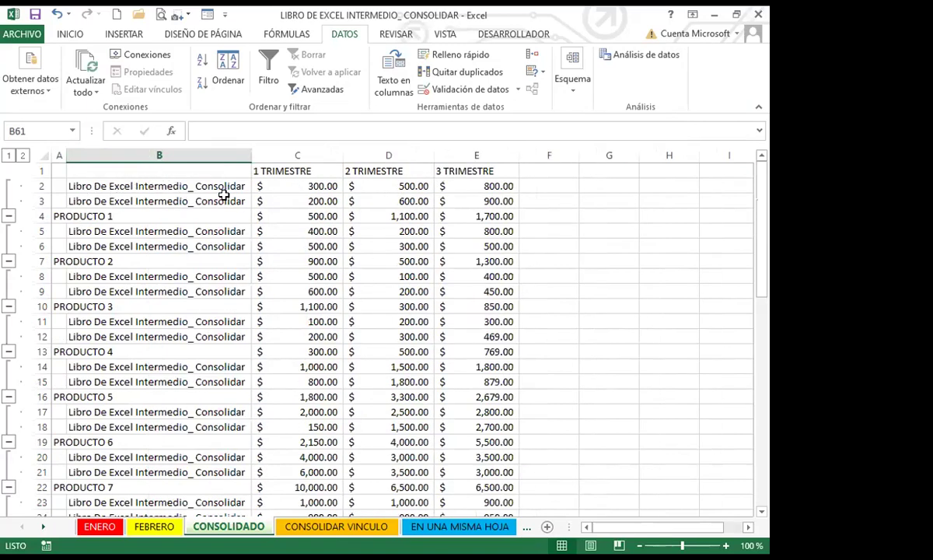
click(288, 188)
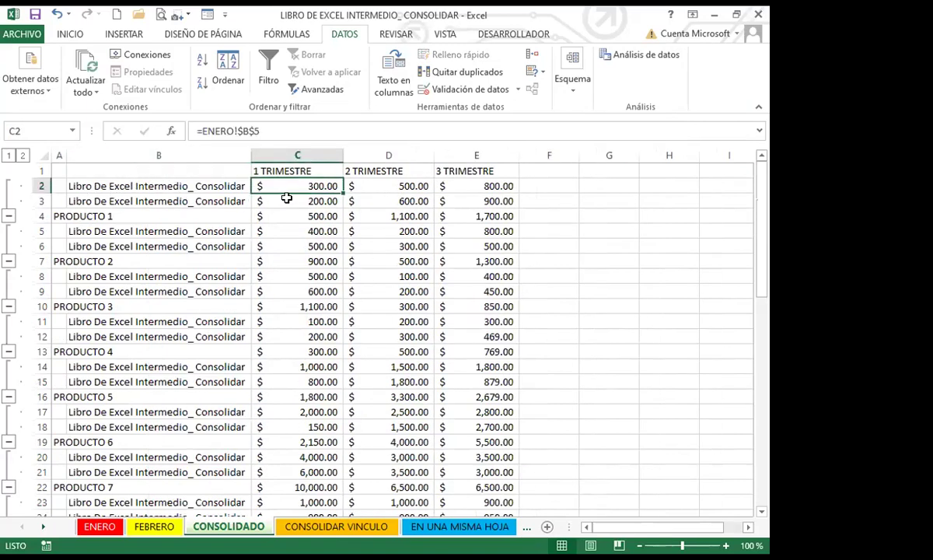
click(286, 197)
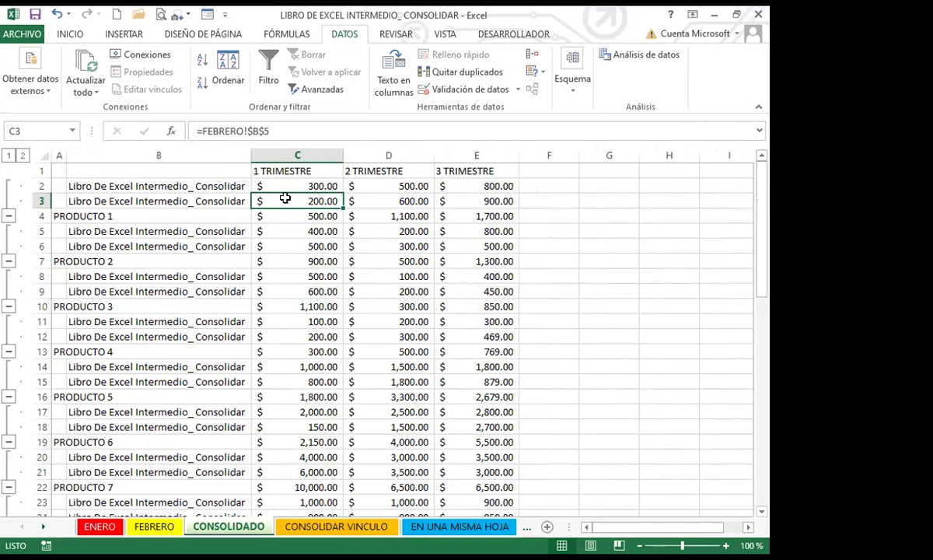
Collapse the outline to level 1 and examine the SUMA formulas behind the quarterly totals of PRODUCTO 1, 2 and 4.
click(9, 156)
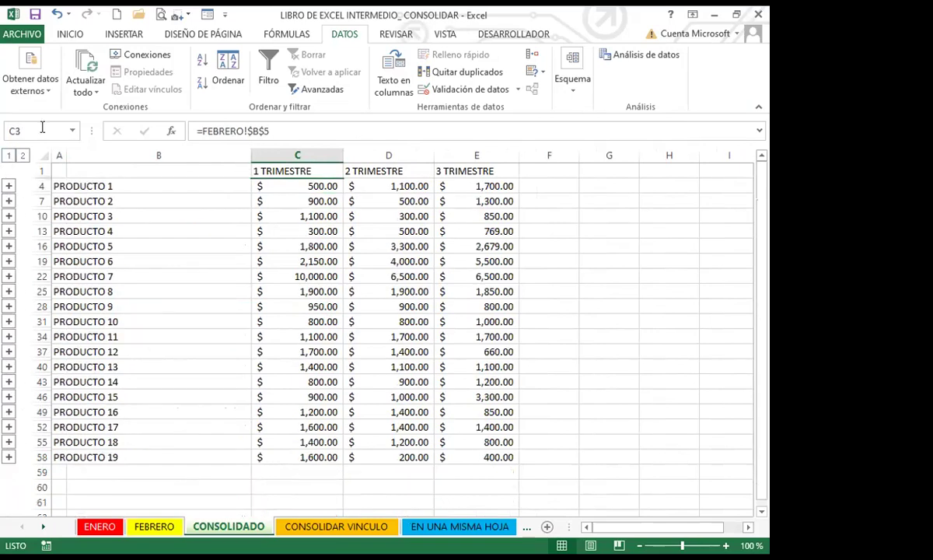
click(287, 183)
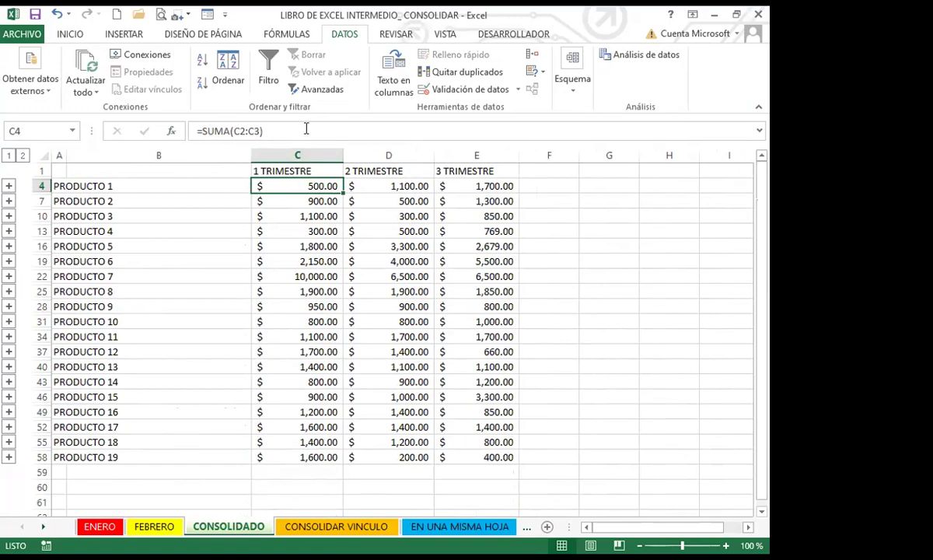
click(366, 186)
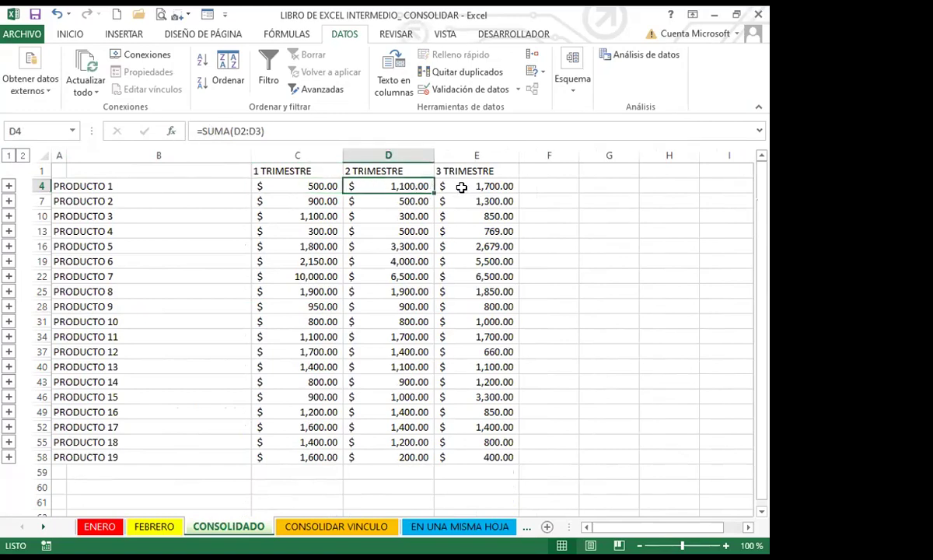
click(466, 187)
click(295, 200)
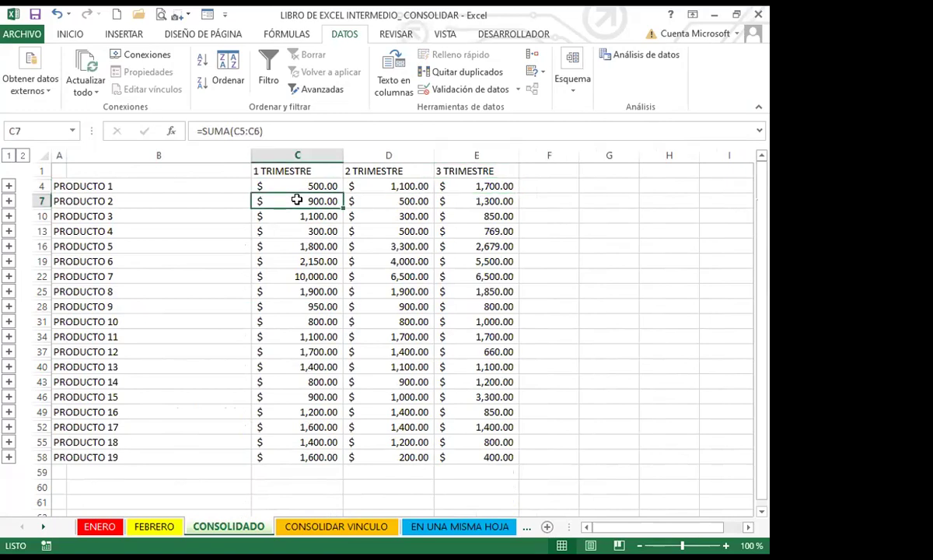
click(295, 186)
click(294, 230)
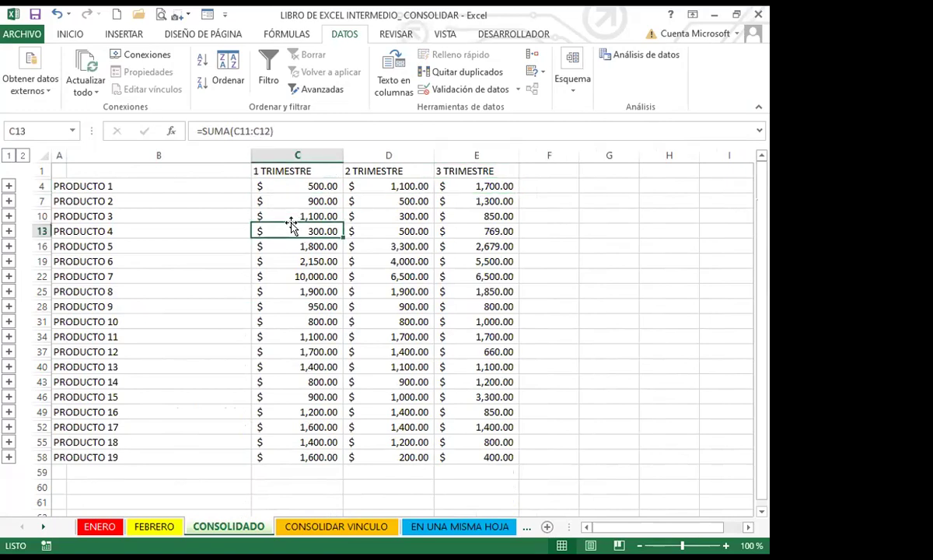
scroll(302, 302, down, 4)
scroll(302, 296, up, 4)
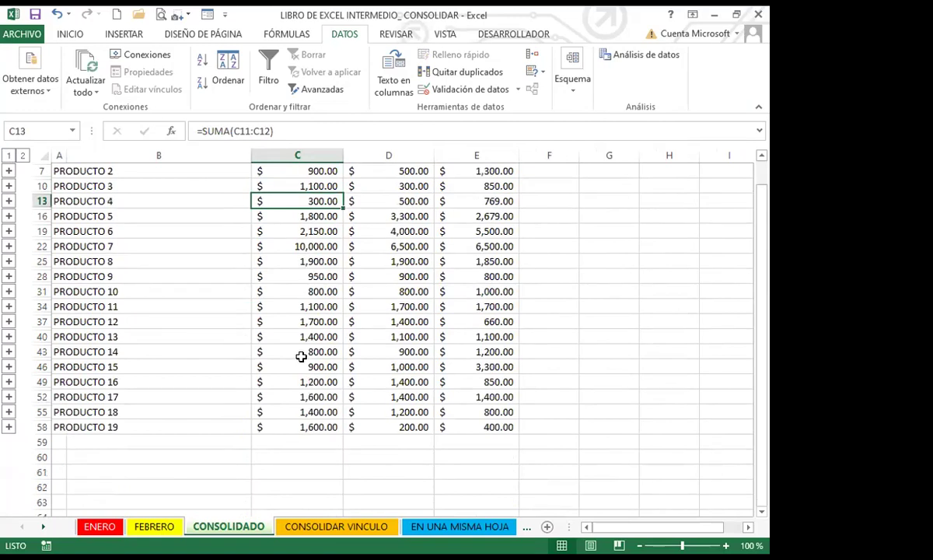
Examine the SUMA formulas behind the 1 TRIMESTRE totals of PRODUCTO 8, PRODUCTO 10 and PRODUCTO 6.
click(302, 291)
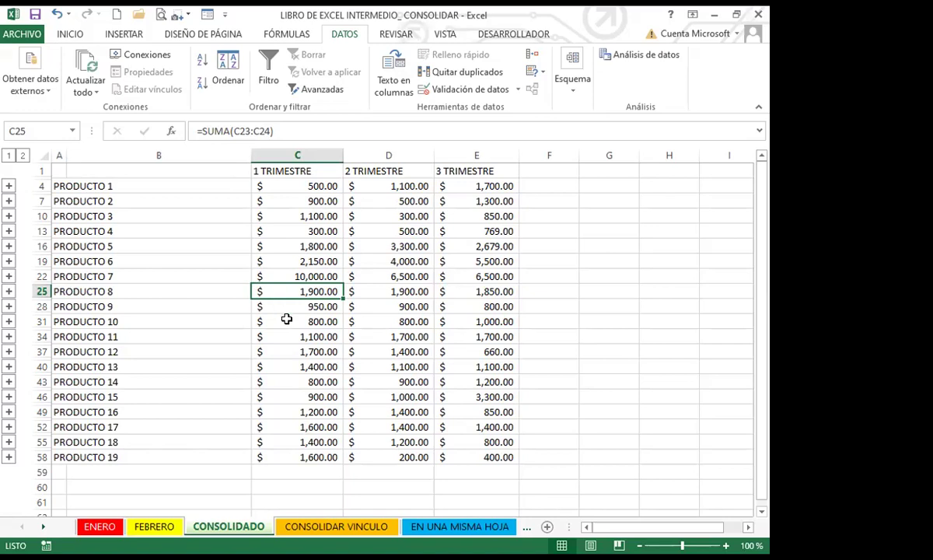
click(286, 319)
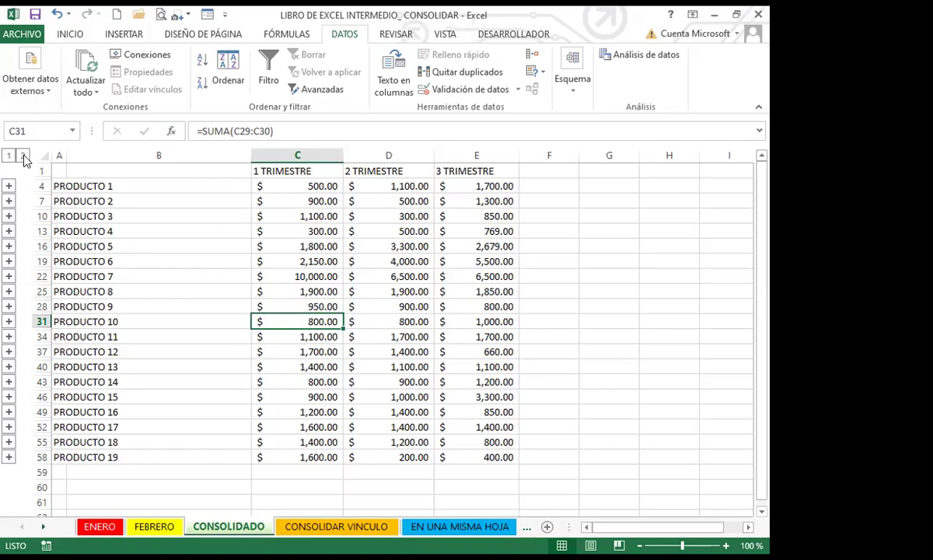
click(289, 261)
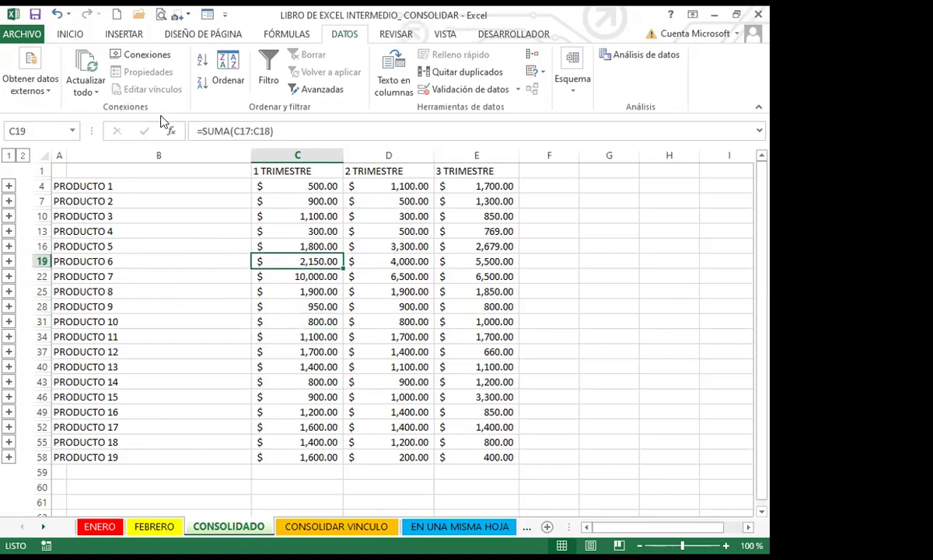
click(300, 319)
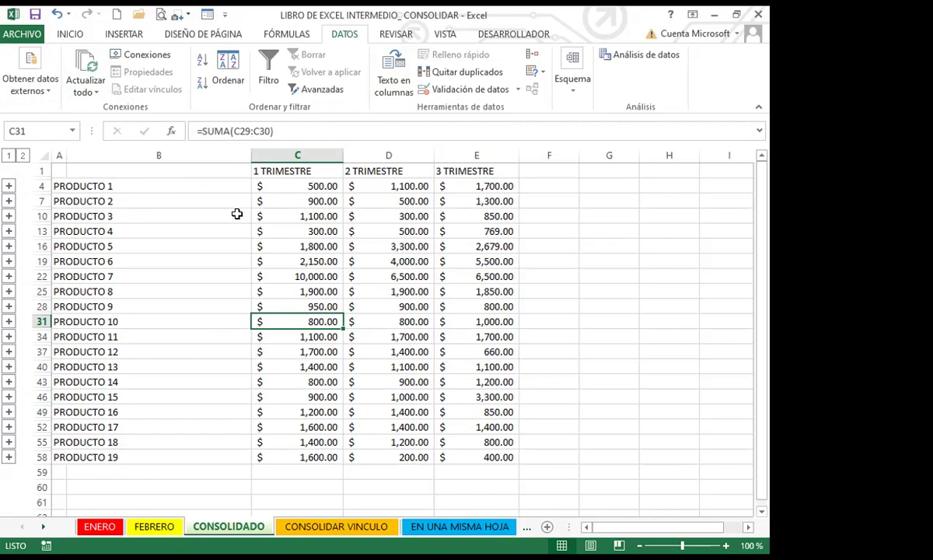
click(274, 258)
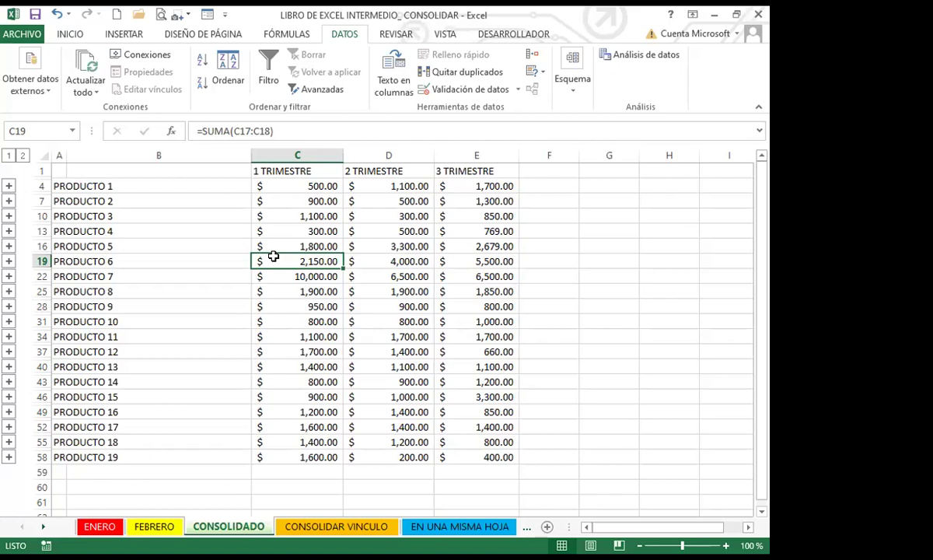
Expand the outline to level 2 and collapse the detail rows of PRODUCTO 18 and PRODUCTO 19 individually.
click(23, 159)
scroll(193, 312, down, 3)
scroll(195, 343, down, 14)
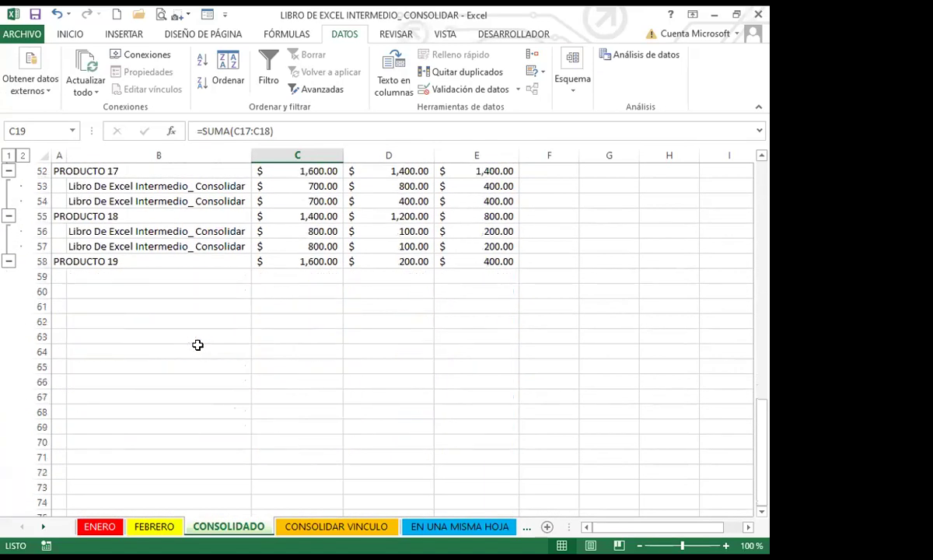
click(8, 216)
click(8, 231)
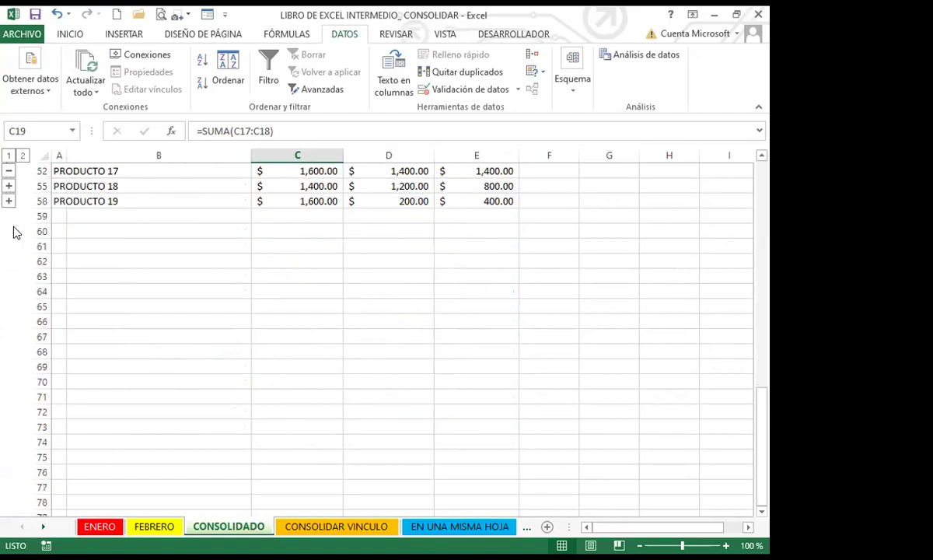
Collapse the detail rows of PRODUCTO 13 through PRODUCTO 17 one group at a time.
scroll(13, 232, up, 5)
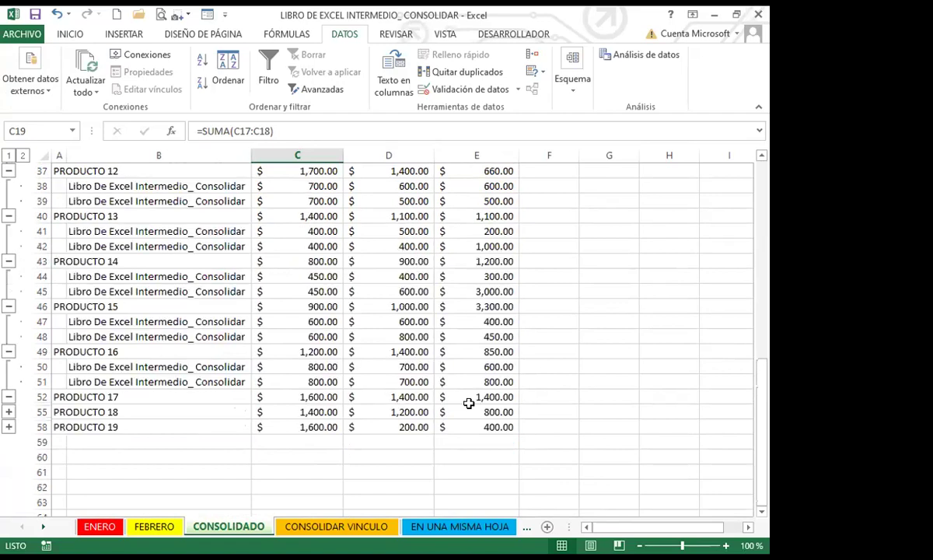
click(8, 215)
click(8, 231)
click(8, 246)
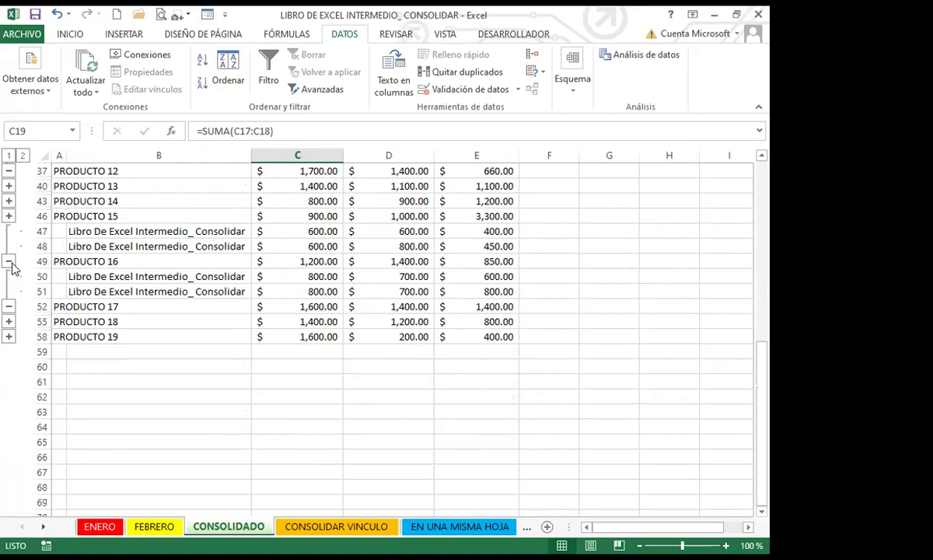
click(8, 262)
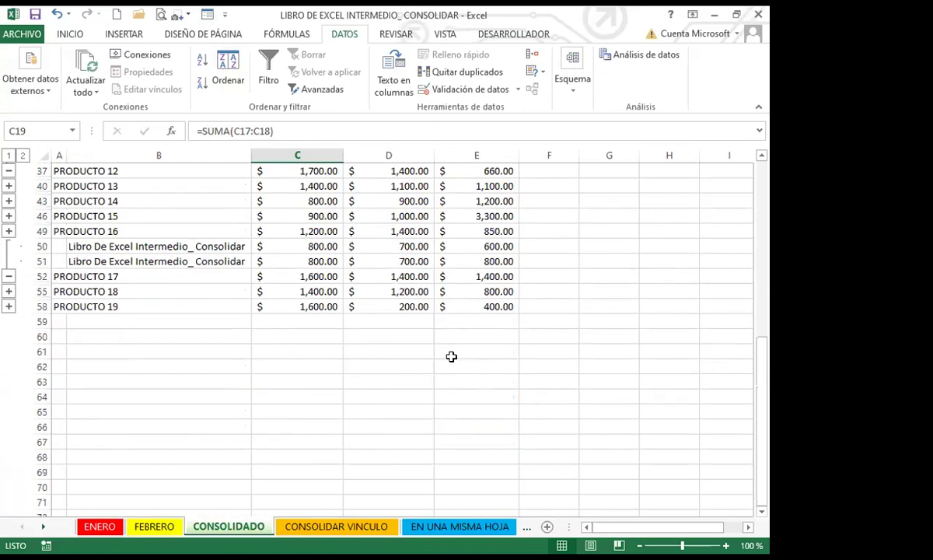
click(9, 277)
Collapse the detail rows of PRODUCTO 11, PRODUCTO 9 and PRODUCTO 5 through PRODUCTO 8 individually.
scroll(11, 264, up, 2)
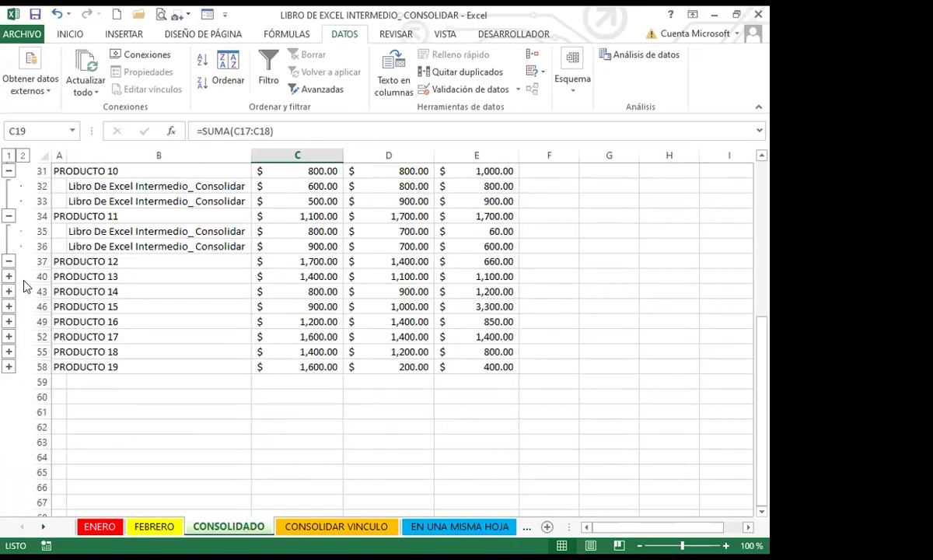
click(9, 216)
scroll(9, 212, up, 2)
click(9, 216)
scroll(29, 231, up, 4)
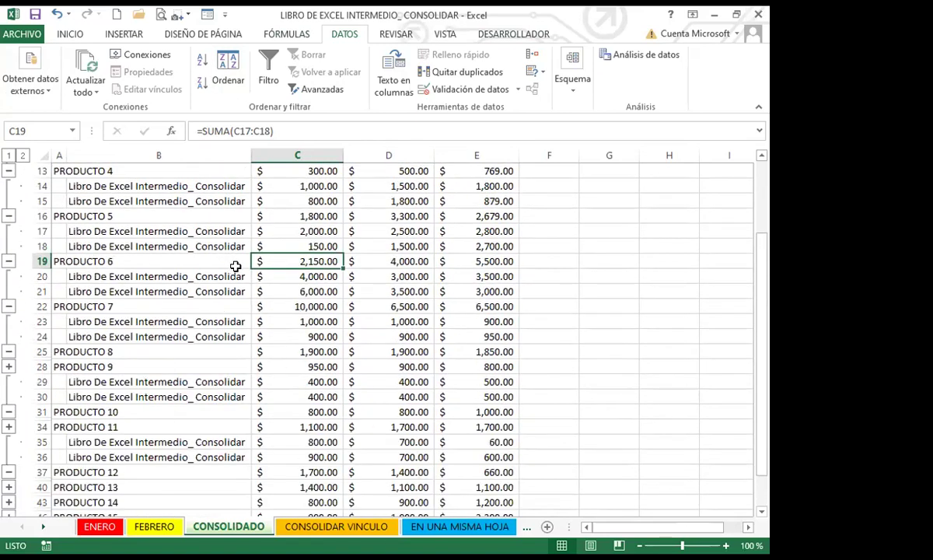
click(9, 216)
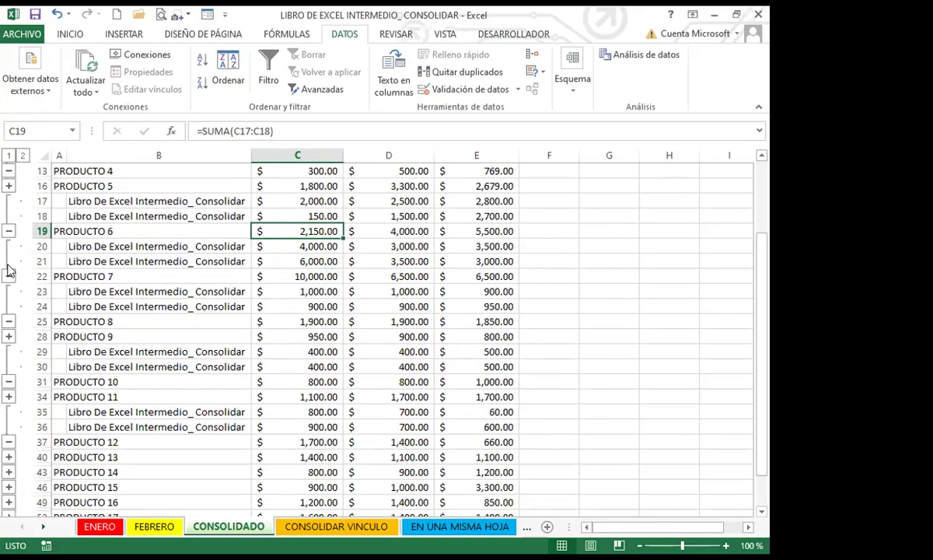
click(9, 231)
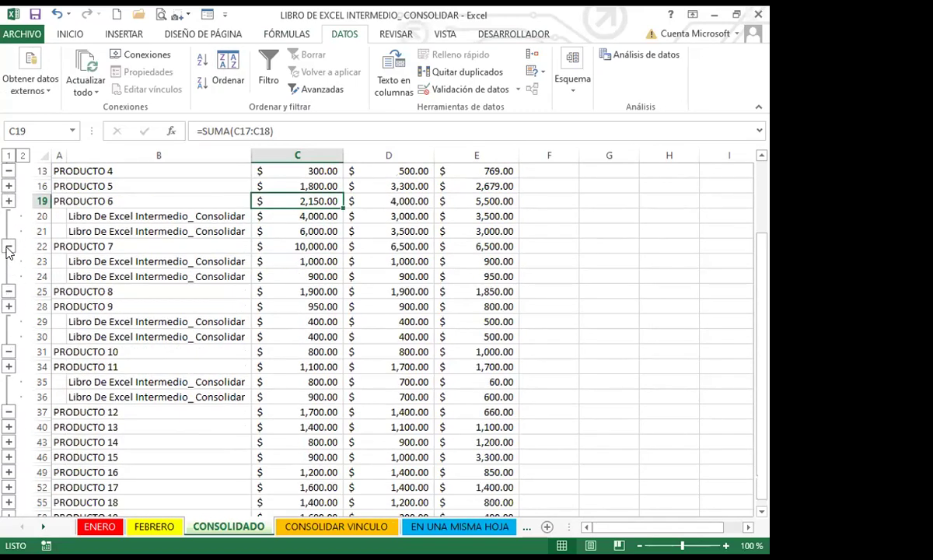
click(9, 246)
click(8, 261)
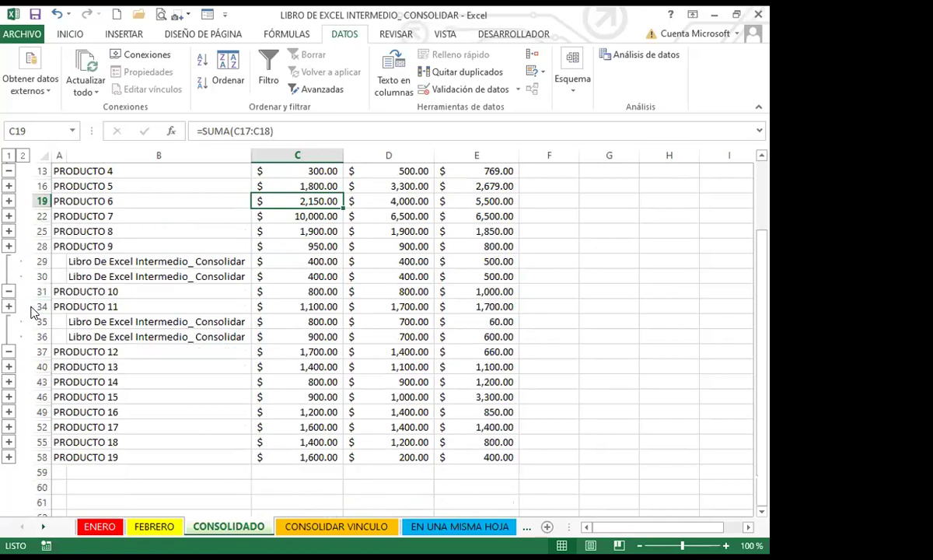
Look over the partly collapsed consolidated table and collapse the whole outline to level 1.
scroll(27, 302, up, 3)
scroll(29, 299, up, 1)
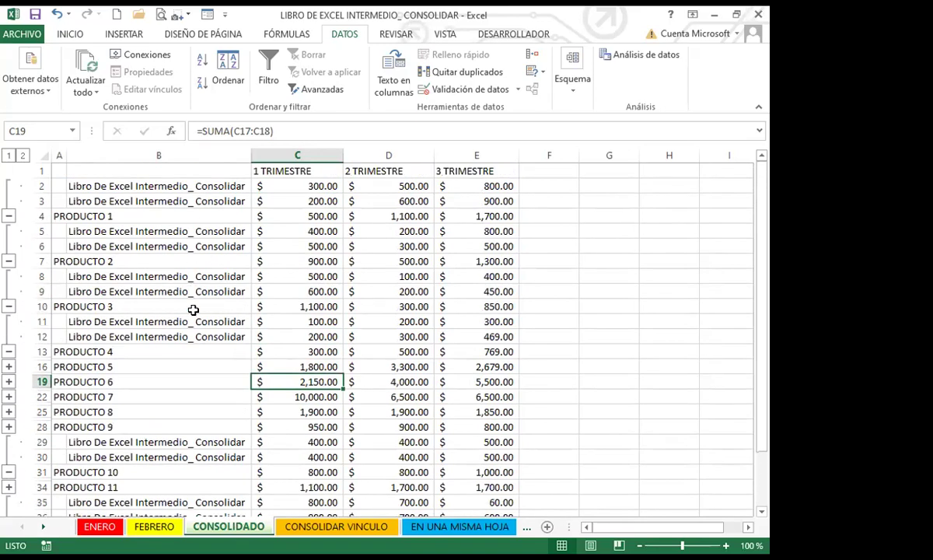
scroll(183, 327, down, 1)
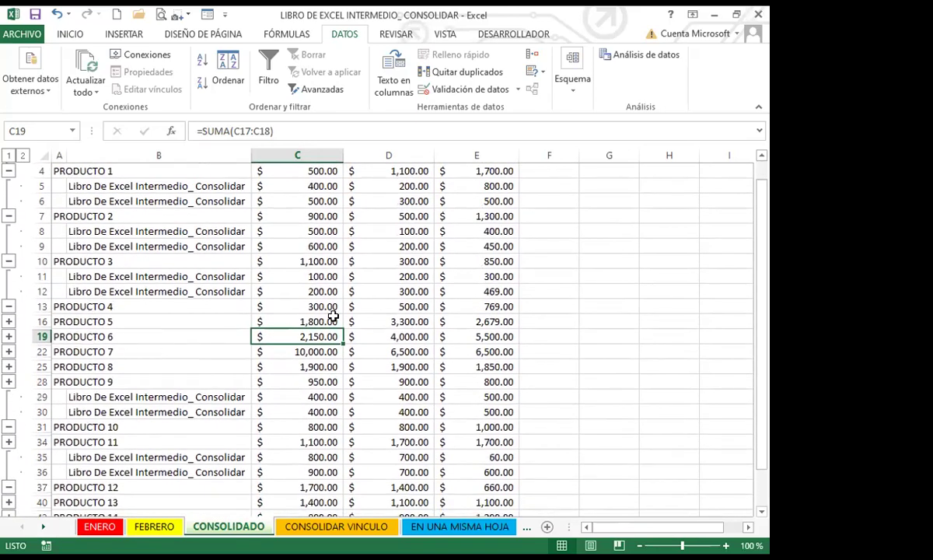
scroll(168, 350, down, 4)
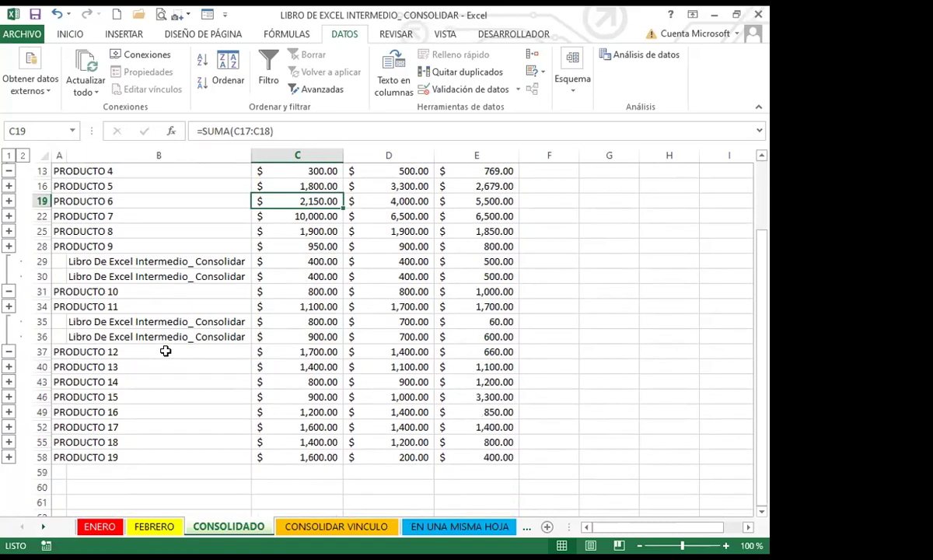
scroll(180, 348, down, 1)
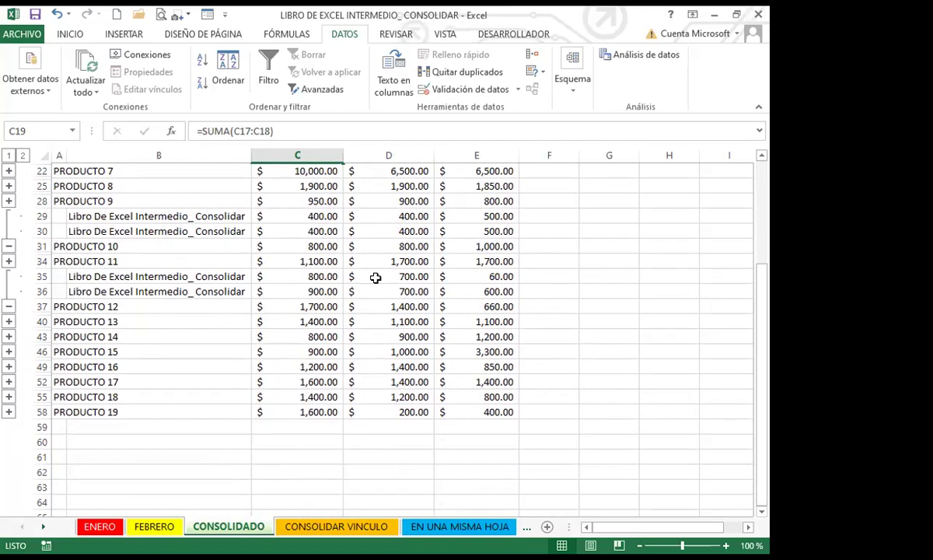
scroll(203, 295, up, 5)
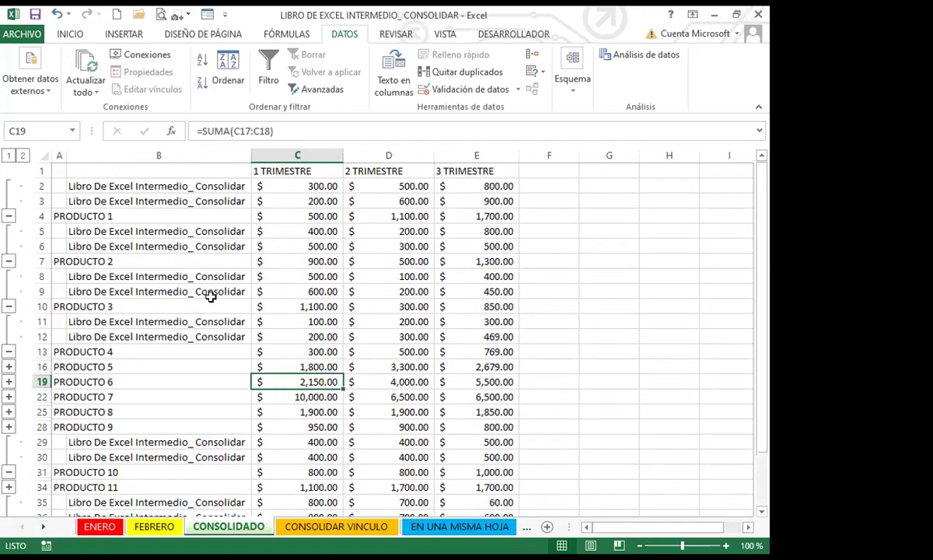
click(11, 156)
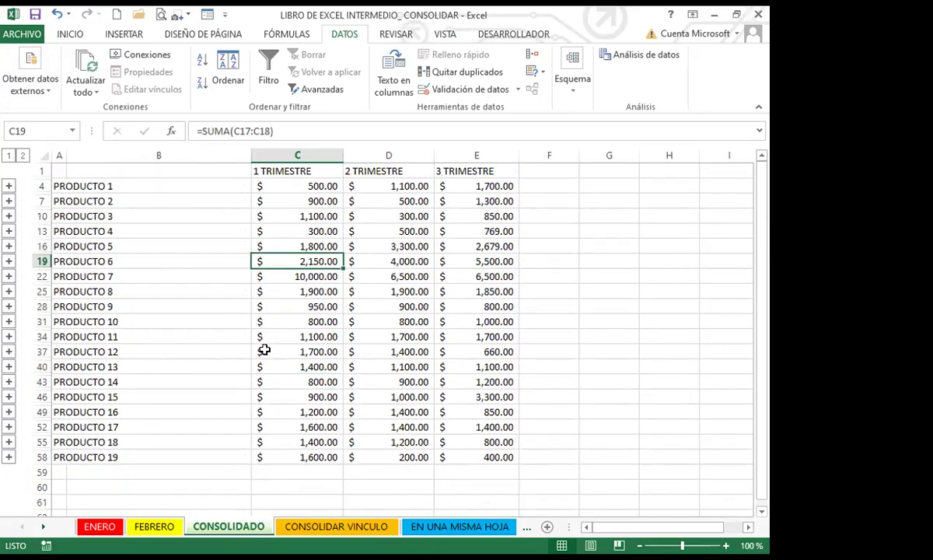
Look over the collapsed product totals and check the SUMA formula behind PRODUCTO 12 in 1 TRIMESTRE.
scroll(397, 376, down, 3)
scroll(396, 385, up, 3)
click(306, 352)
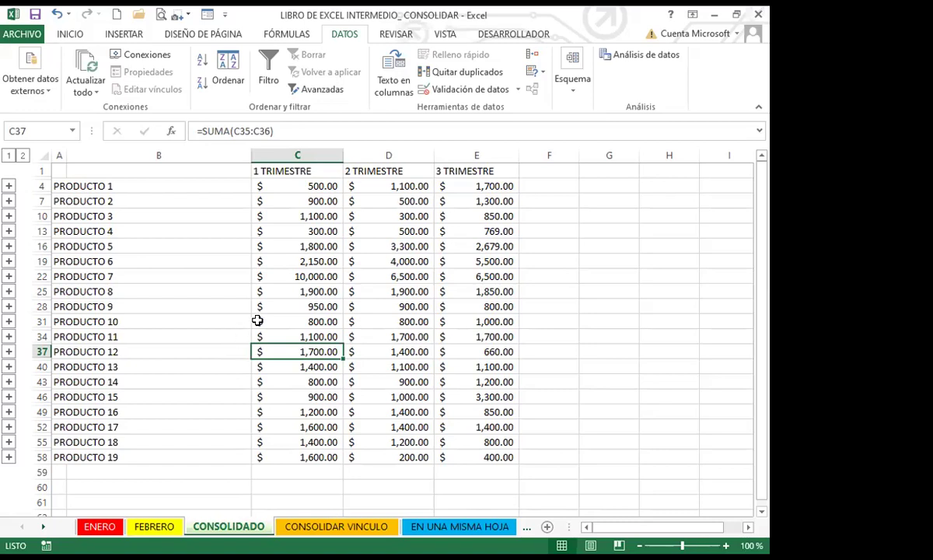
click(198, 381)
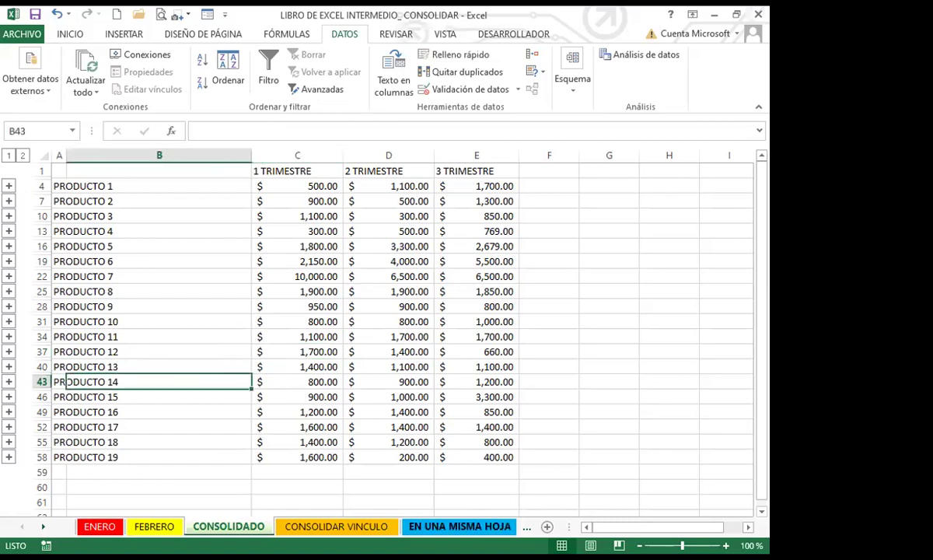
click(251, 533)
key(ctrl+Page_Down)
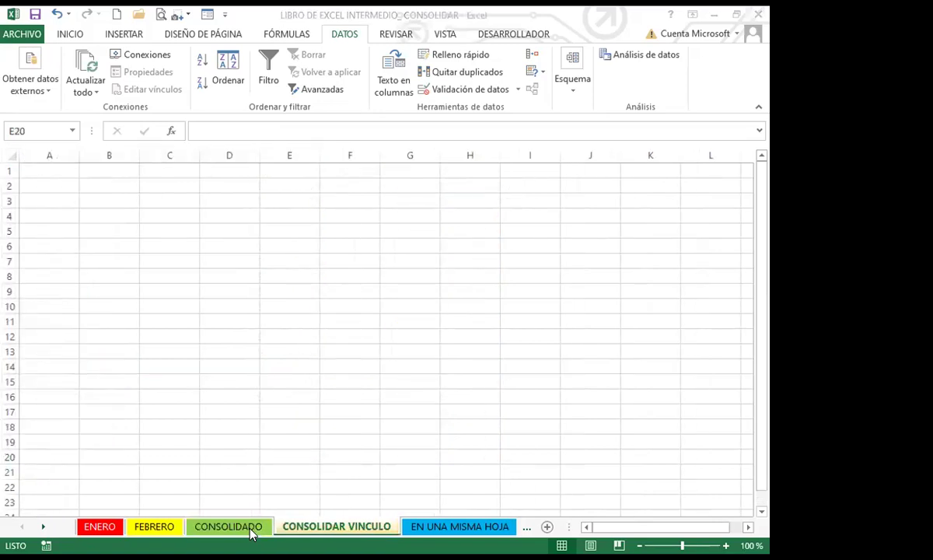
click(188, 292)
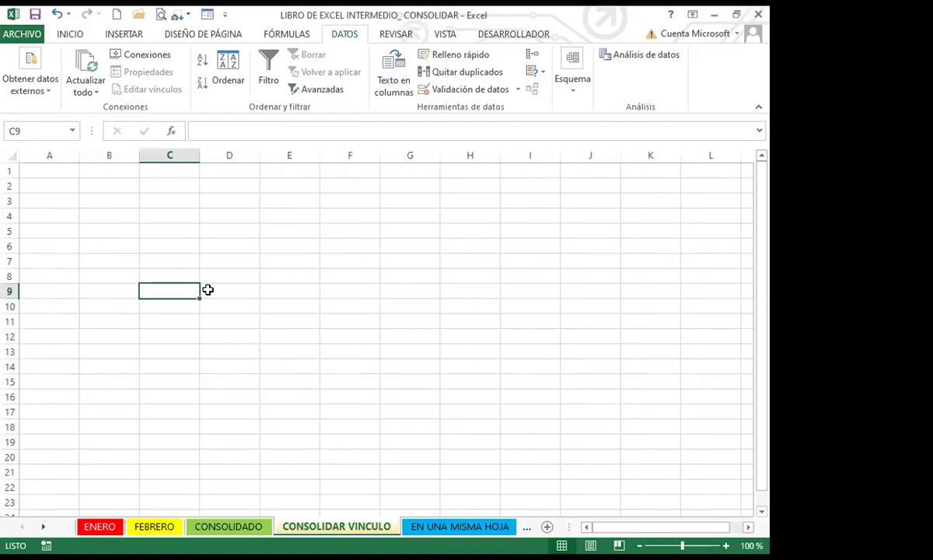
click(208, 290)
click(222, 528)
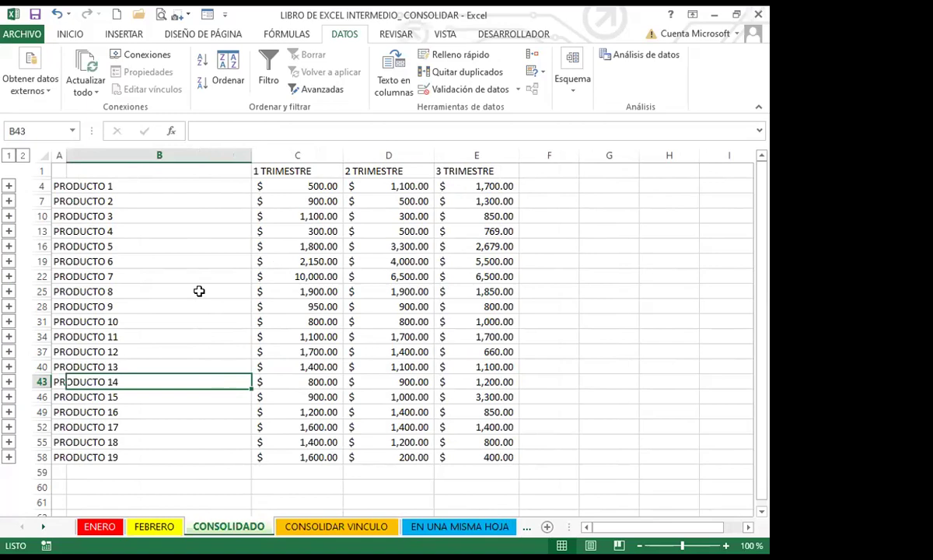
click(199, 291)
text(PR)
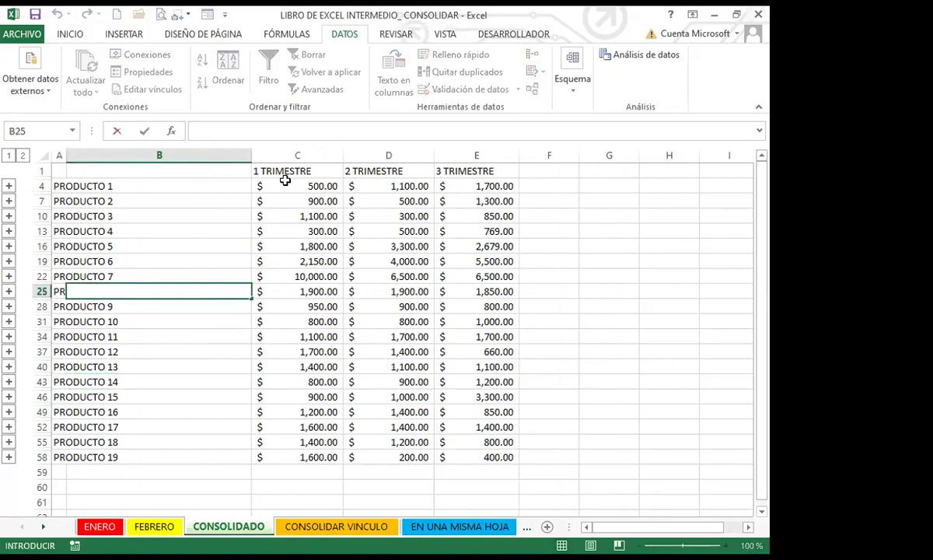
key(Escape)
Try changing PRODUCTO 1's 1 TRIMESTRE value on the ENERO sheet to 800, undo it, and return to the CONSOLIDADO sheet.
click(291, 185)
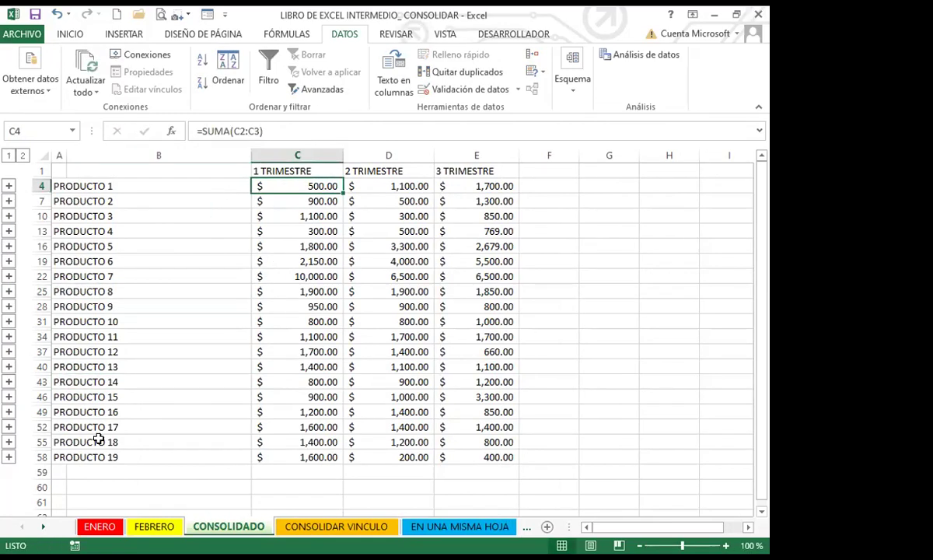
click(92, 530)
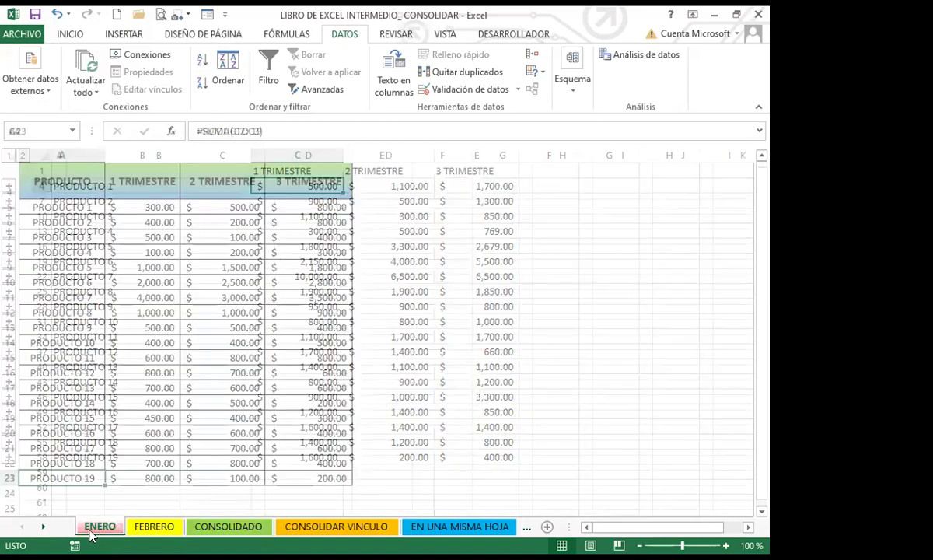
click(136, 205)
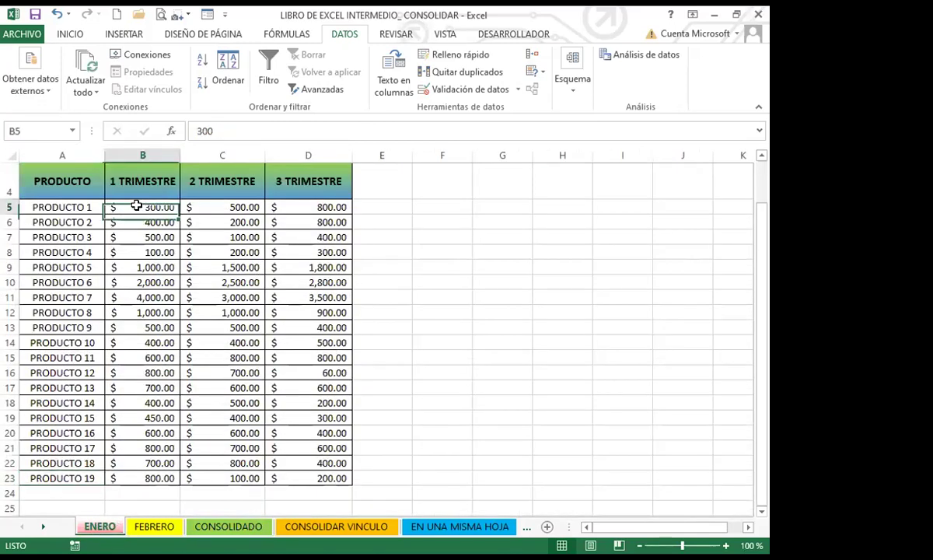
text(800)
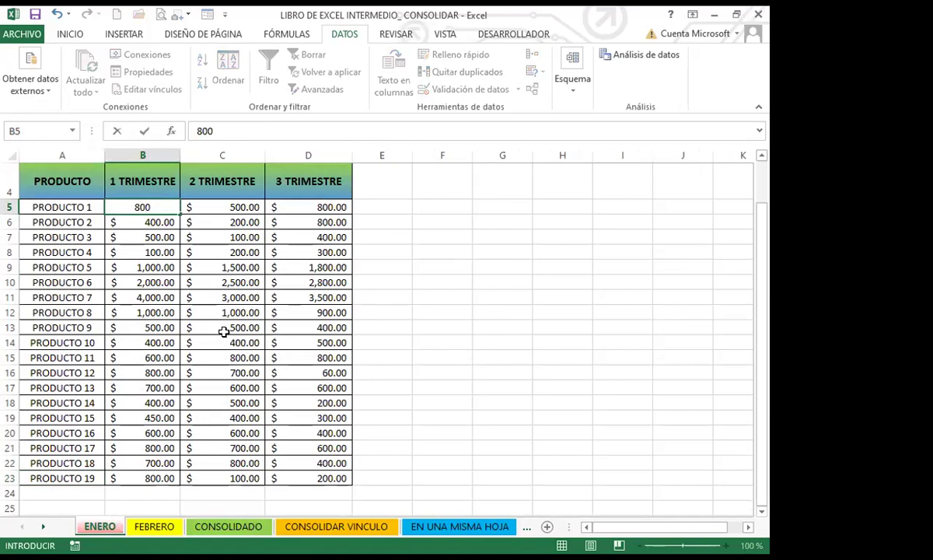
key(ctrl+z)
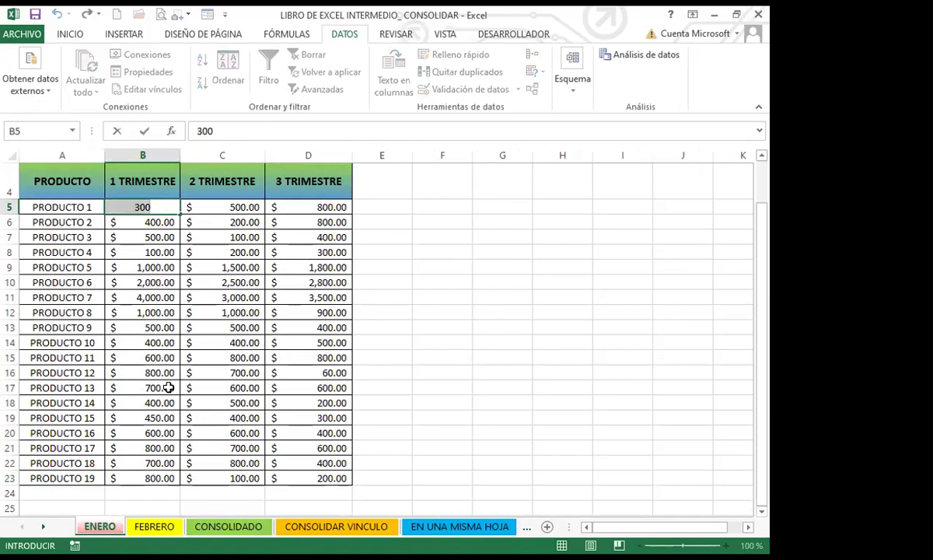
click(364, 530)
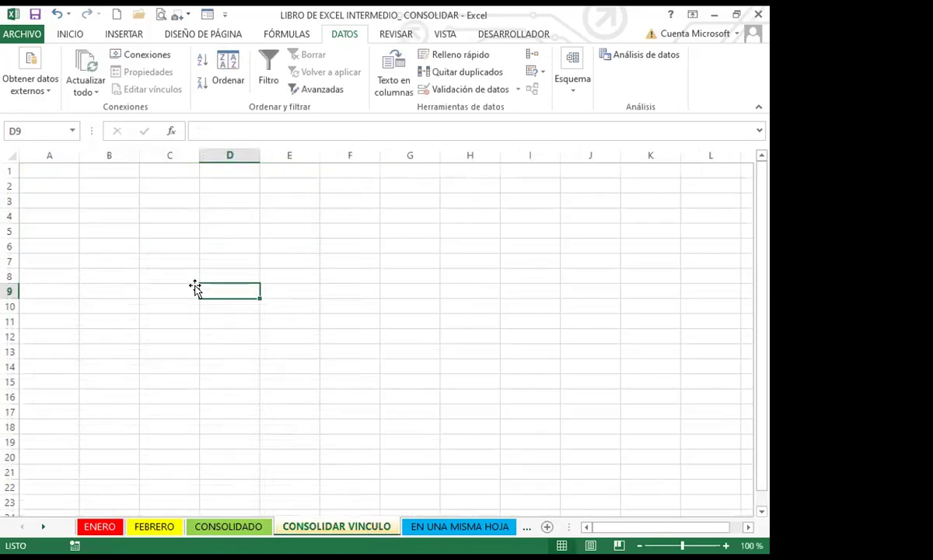
click(241, 529)
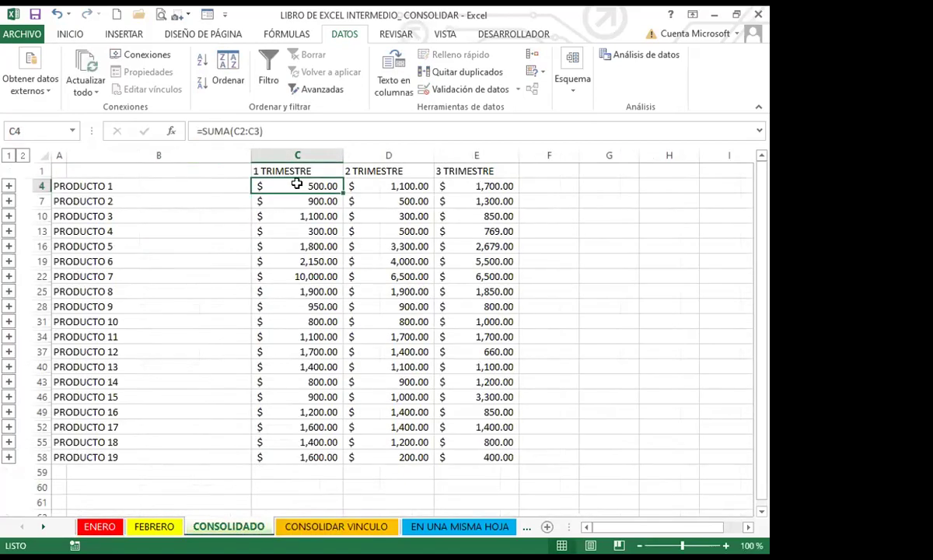
Set PRODUCTO 1's 1 TRIMESTRE value on the ENERO sheet to 800 and check its linked total on CONSOLIDADO.
click(103, 529)
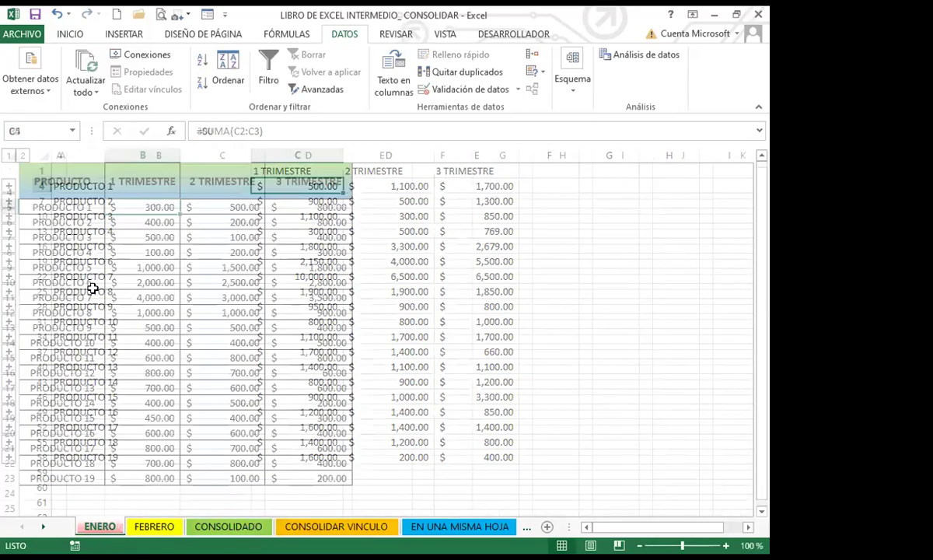
text(800)
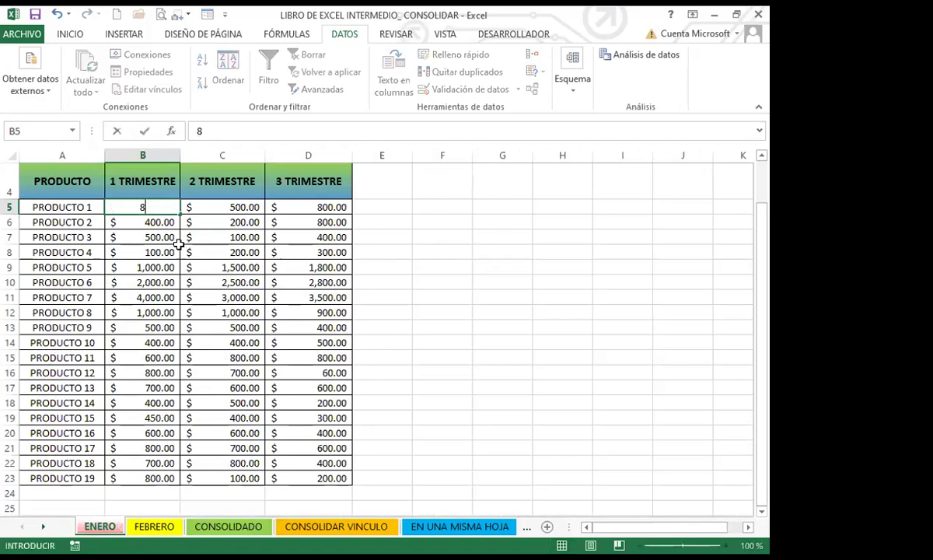
click(171, 252)
click(326, 527)
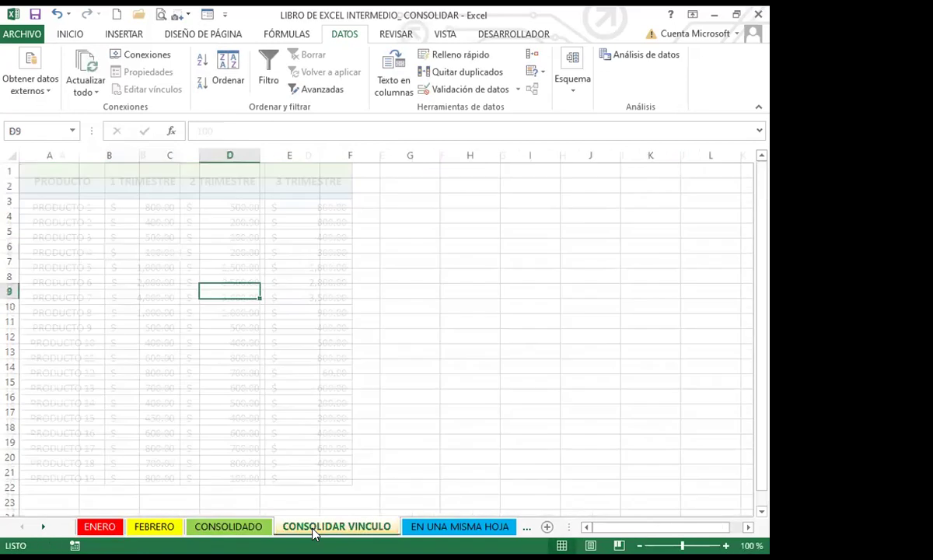
key(ctrl+Page_Up)
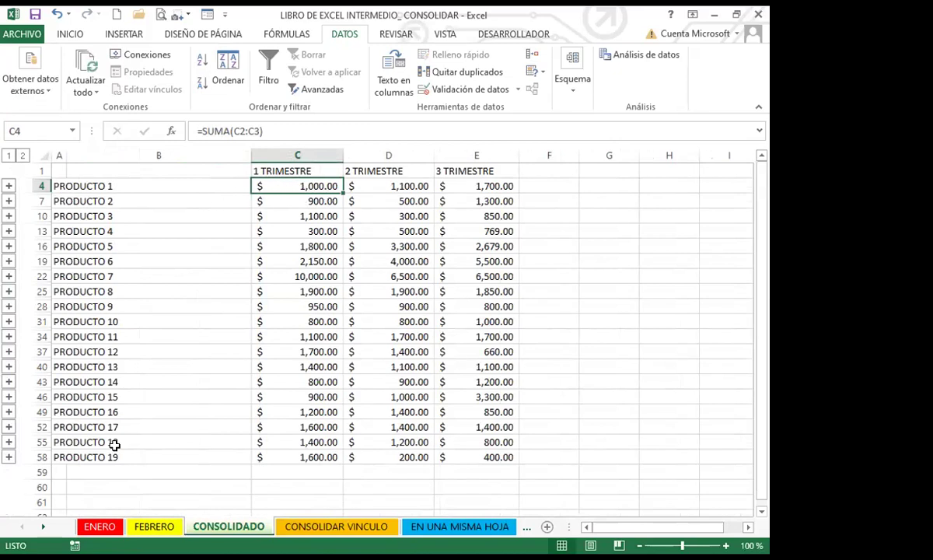
Set PRODUCTO 1's 1 TRIMESTRE value on the FEBRERO sheet to 100 and check its linked total on CONSOLIDADO.
key(ctrl+Page_Up)
click(136, 236)
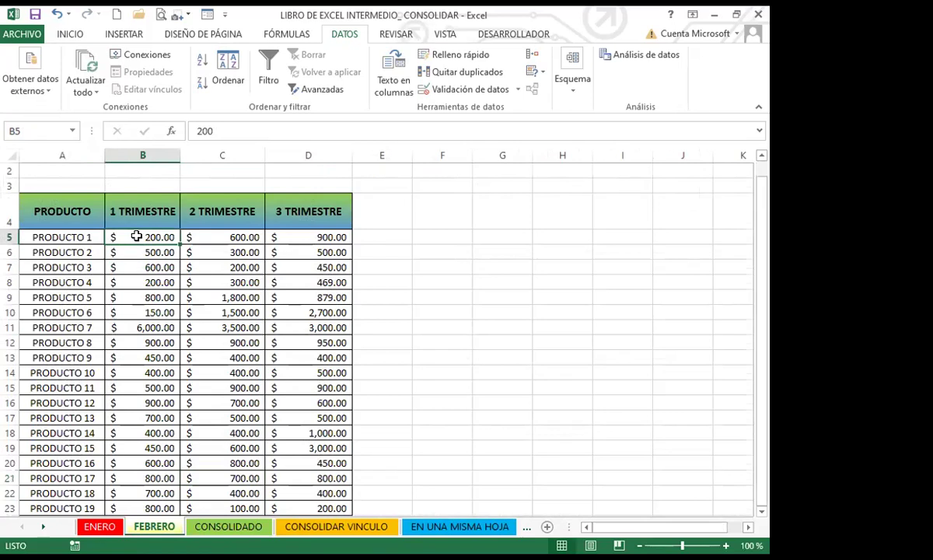
text(100)
click(150, 267)
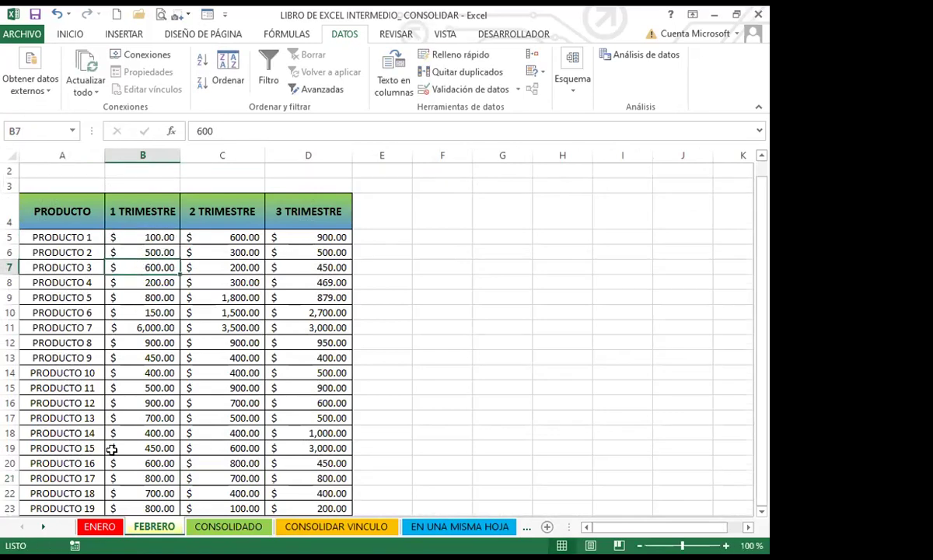
click(231, 529)
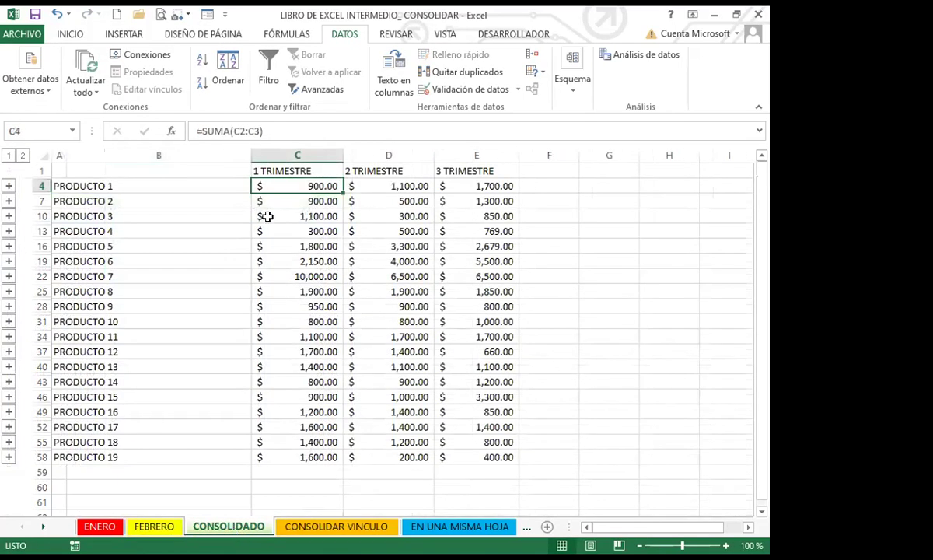
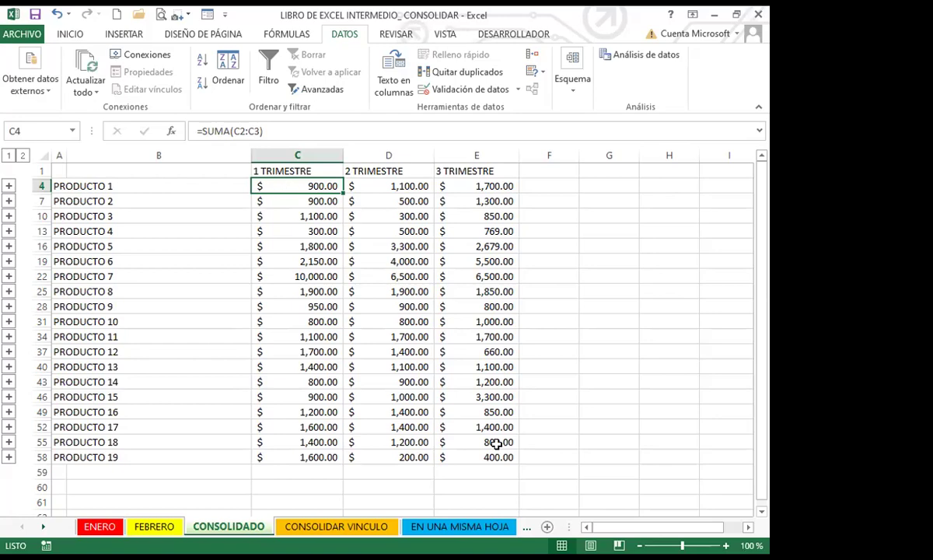
Examine the two quarterly product tables on the EN UNA MISMA HOJA sheet and the empty area beneath them.
click(455, 529)
click(340, 410)
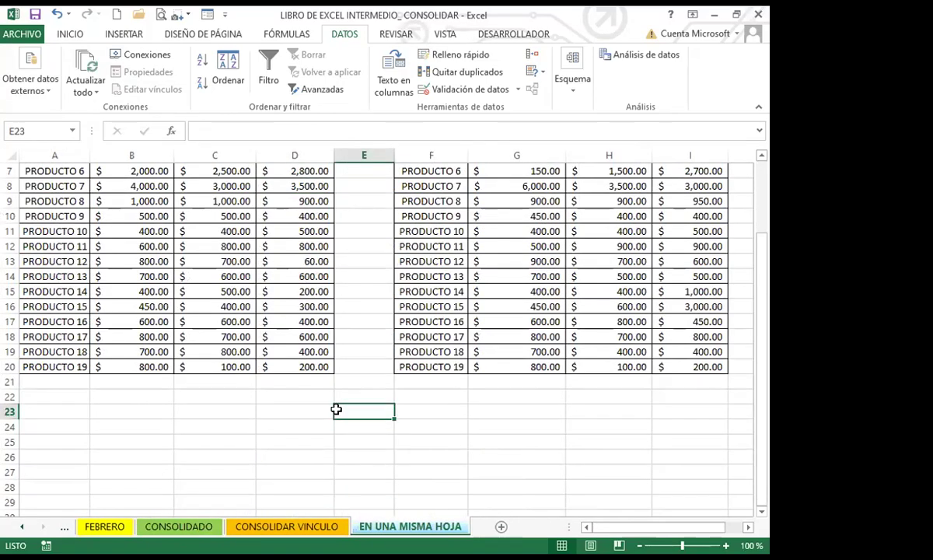
scroll(328, 397, up, 2)
scroll(308, 302, down, 1)
click(271, 232)
scroll(271, 232, up, 1)
click(265, 229)
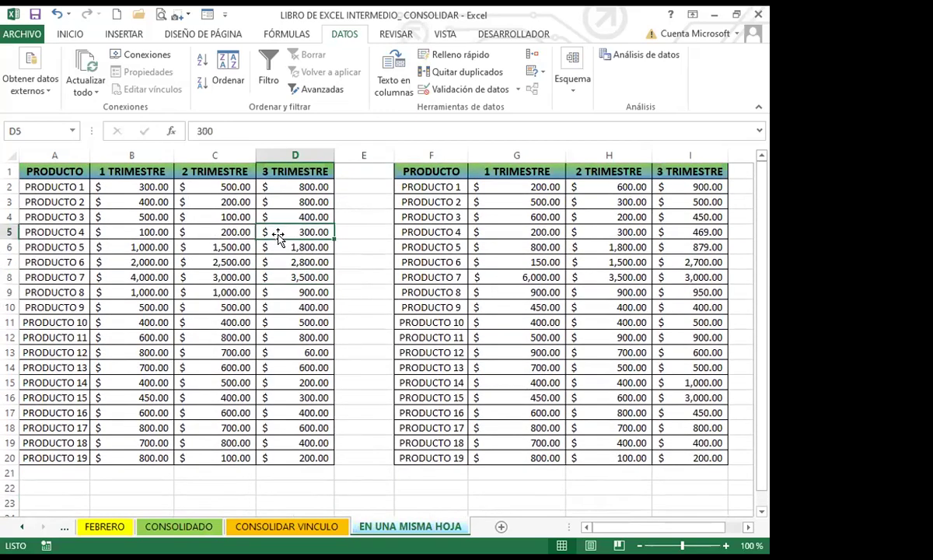
click(282, 276)
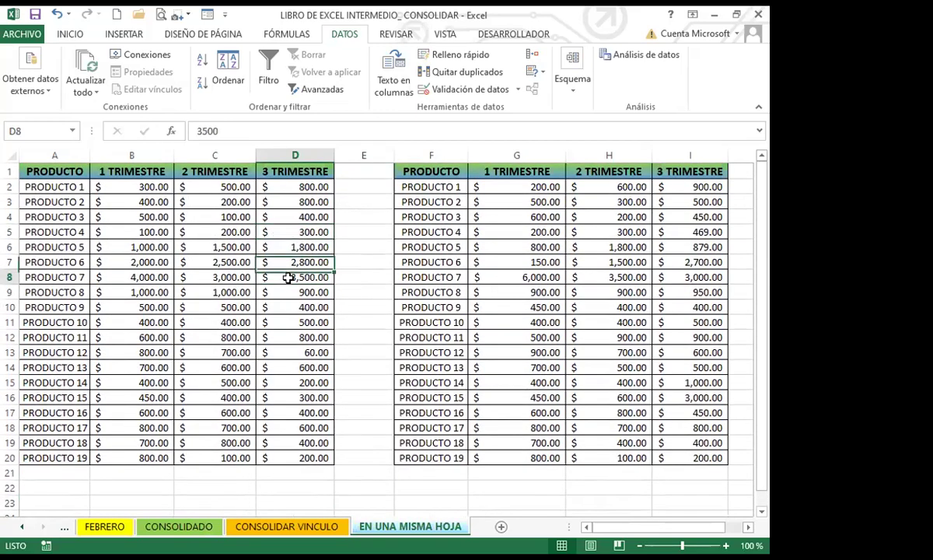
click(270, 366)
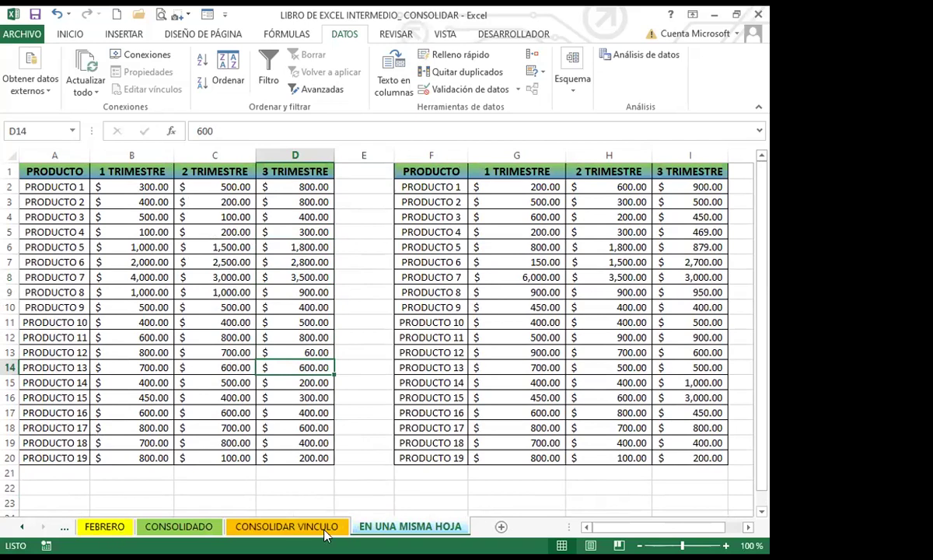
click(257, 393)
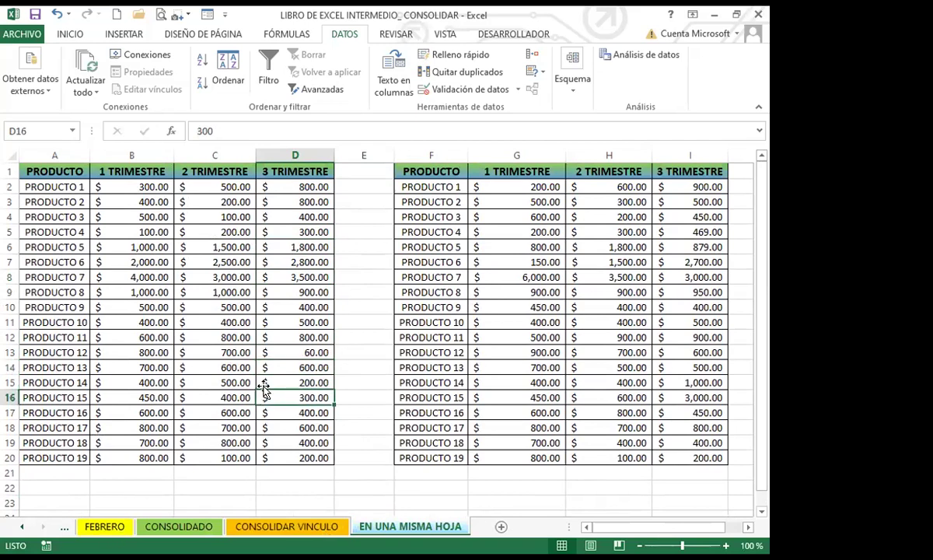
scroll(265, 373, down, 4)
click(273, 355)
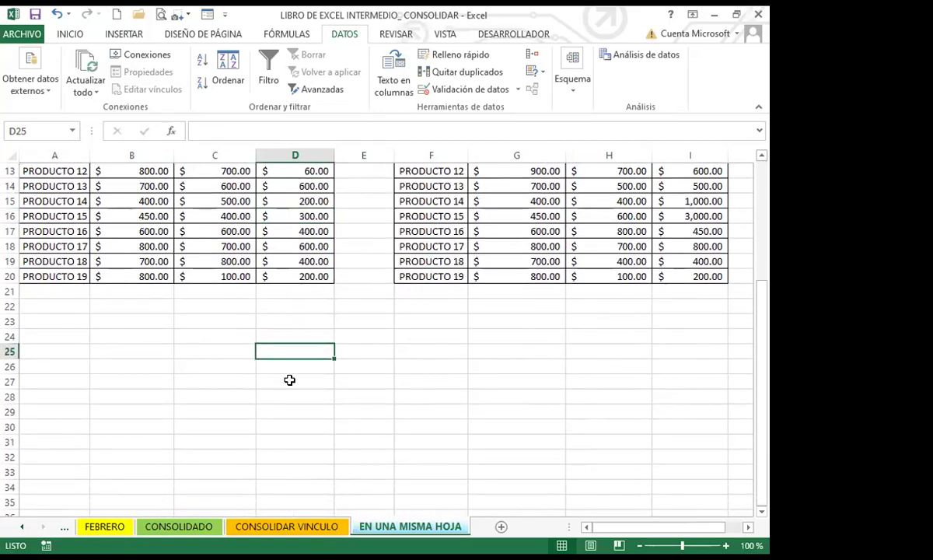
scroll(163, 285, up, 1)
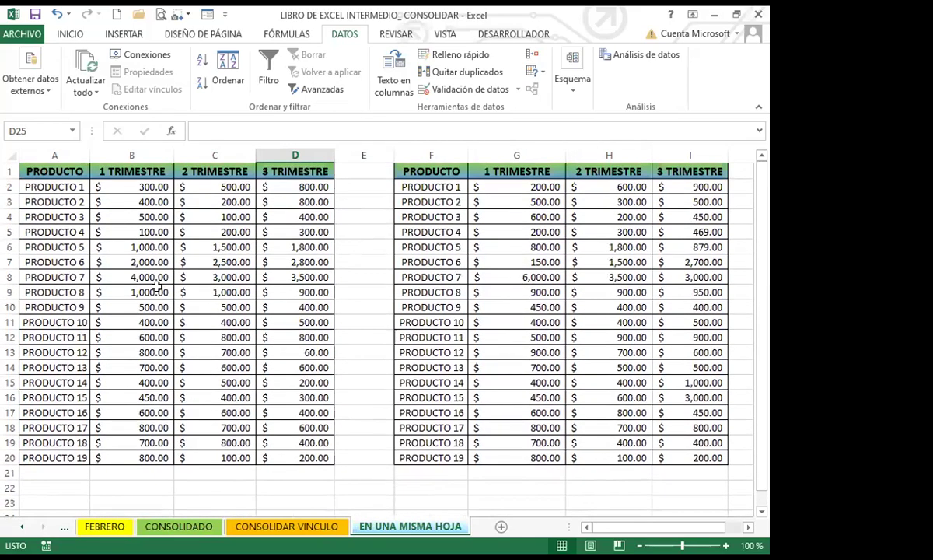
scroll(277, 329, down, 3)
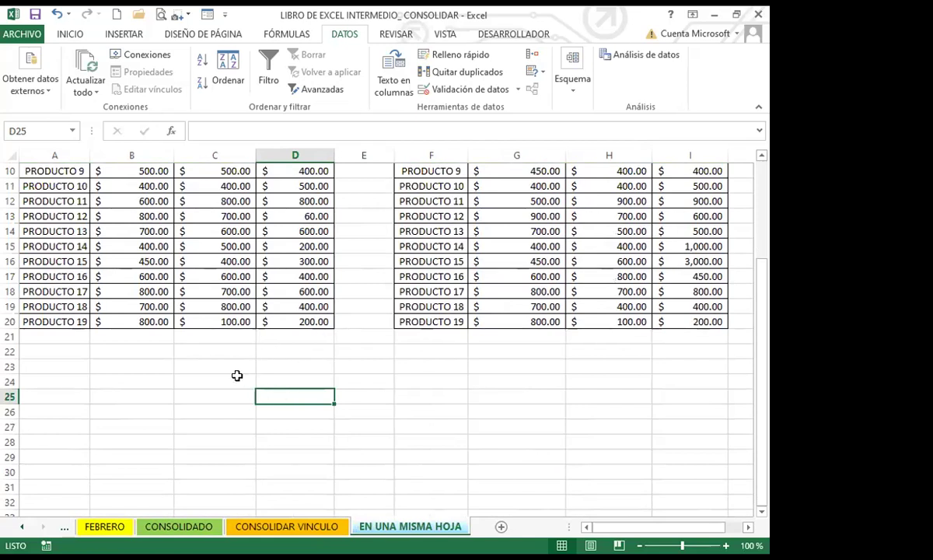
scroll(233, 352, up, 3)
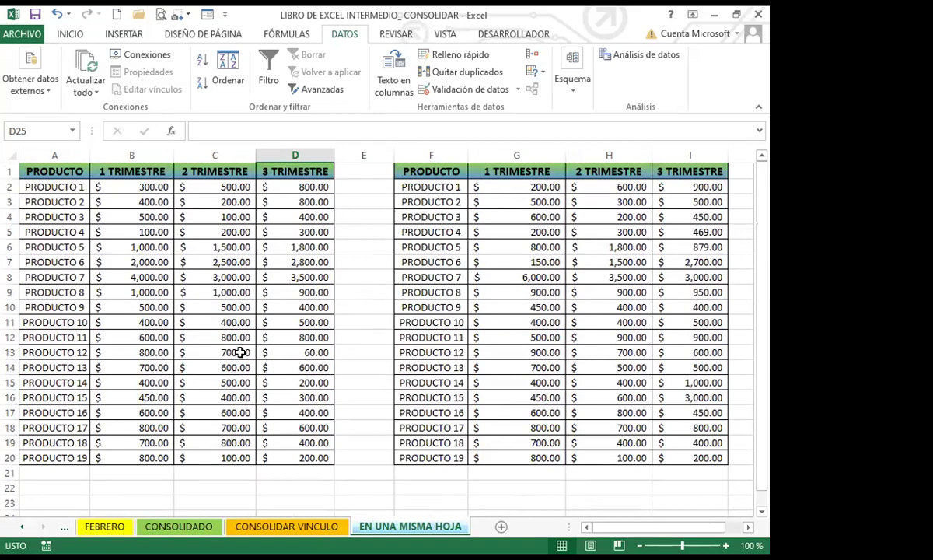
scroll(245, 352, down, 4)
click(28, 350)
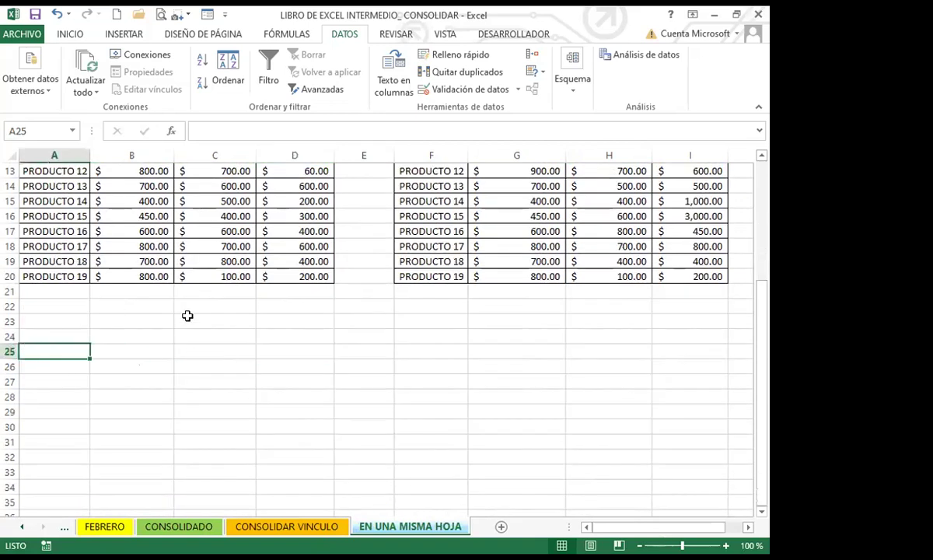
click(261, 346)
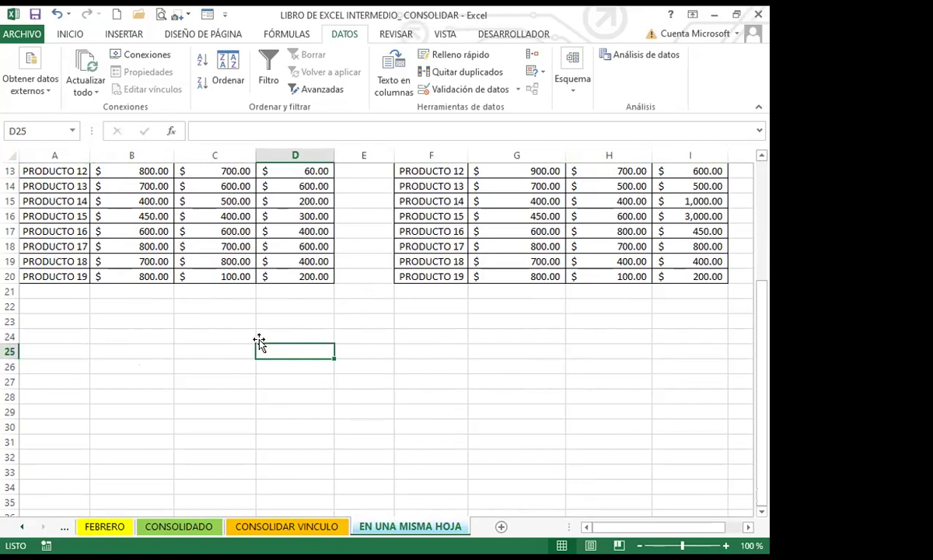
click(306, 320)
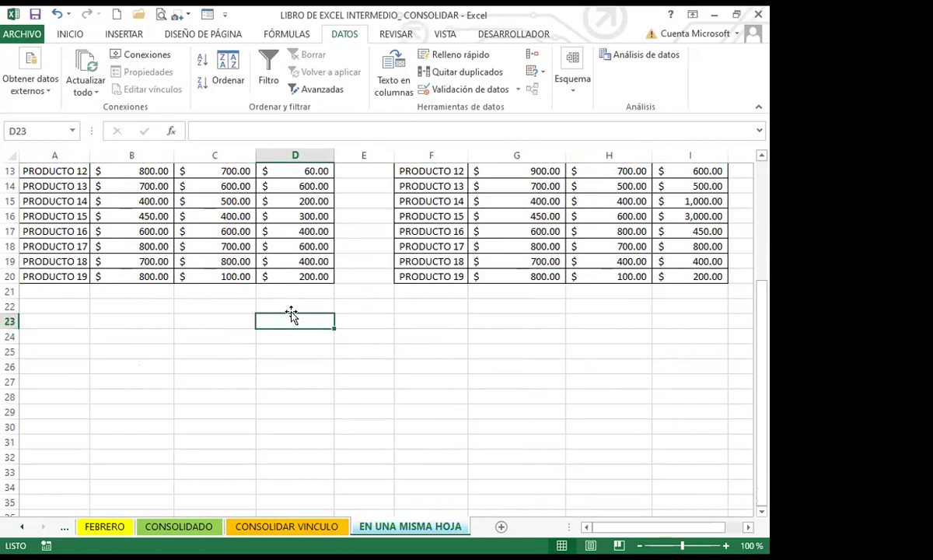
click(286, 301)
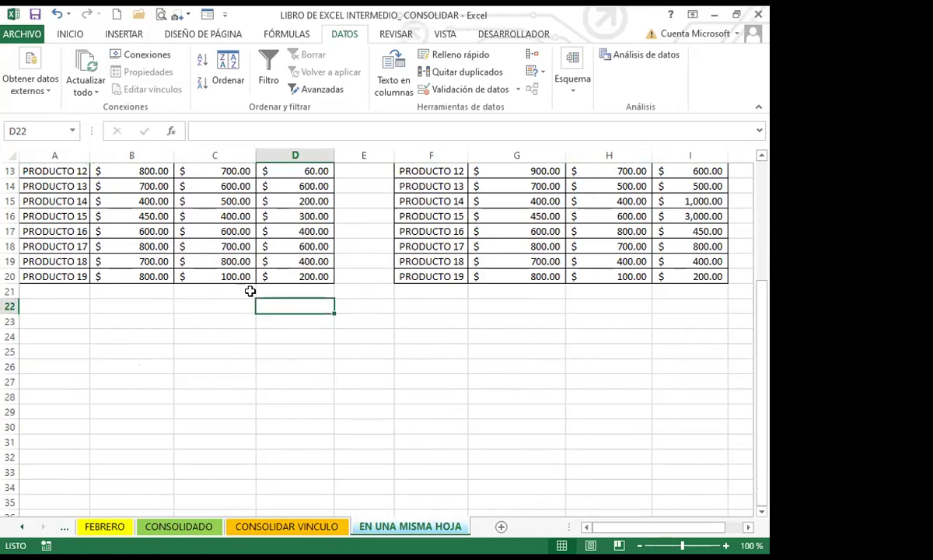
click(287, 331)
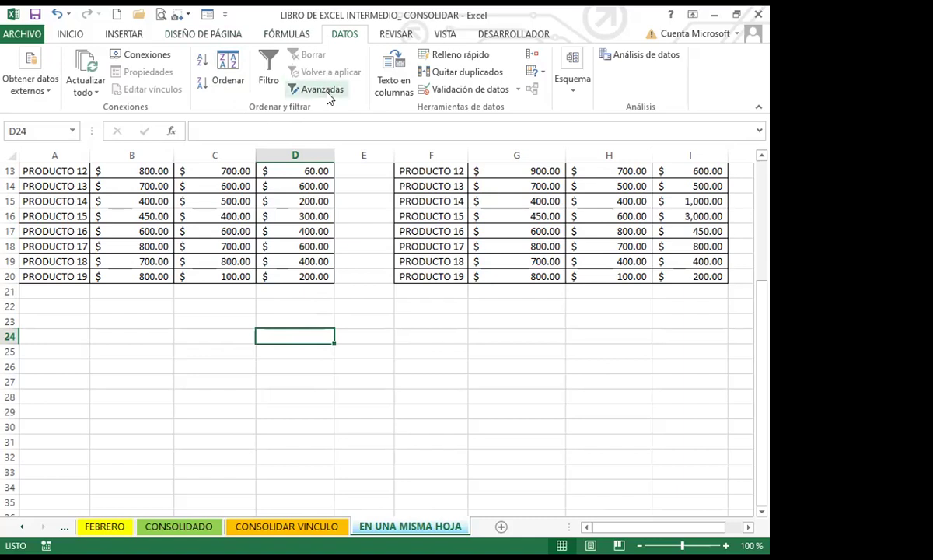
click(272, 317)
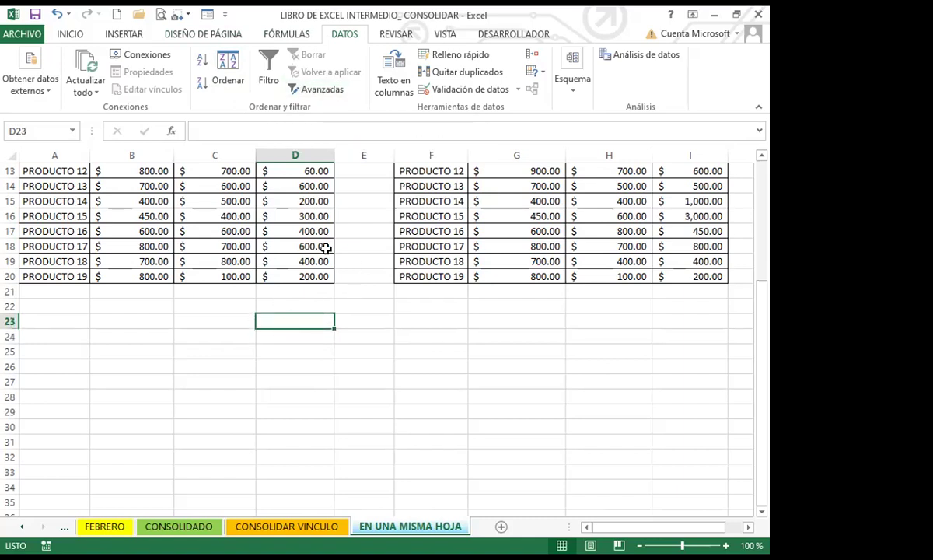
click(183, 396)
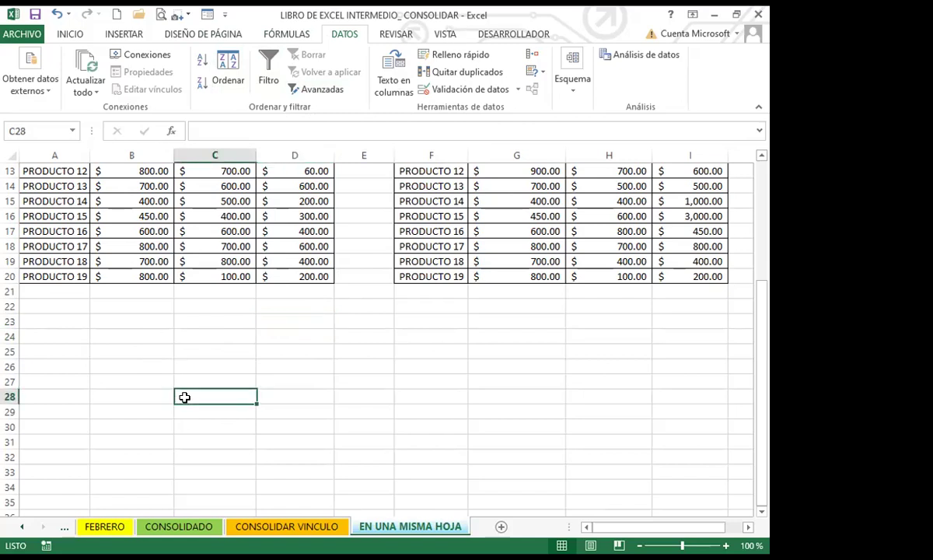
click(233, 380)
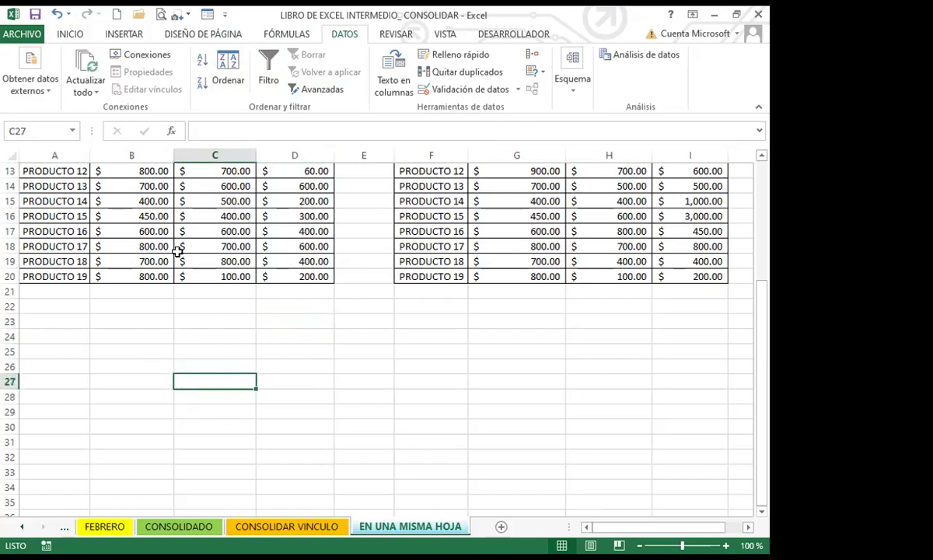
click(320, 364)
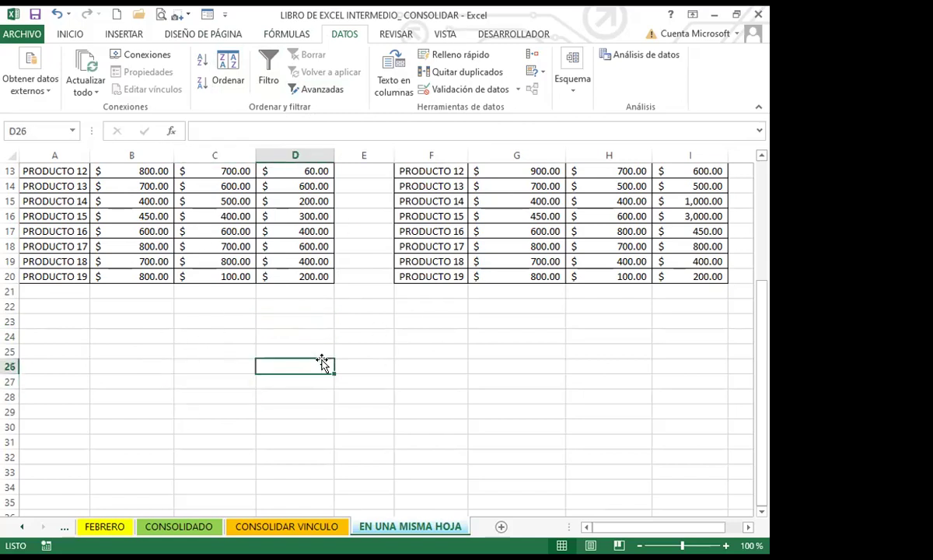
click(274, 352)
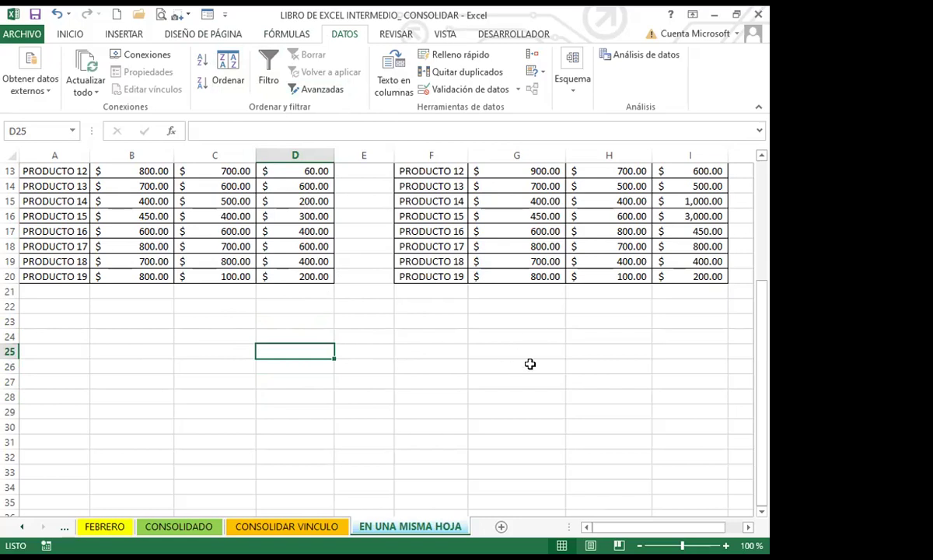
click(506, 354)
click(299, 336)
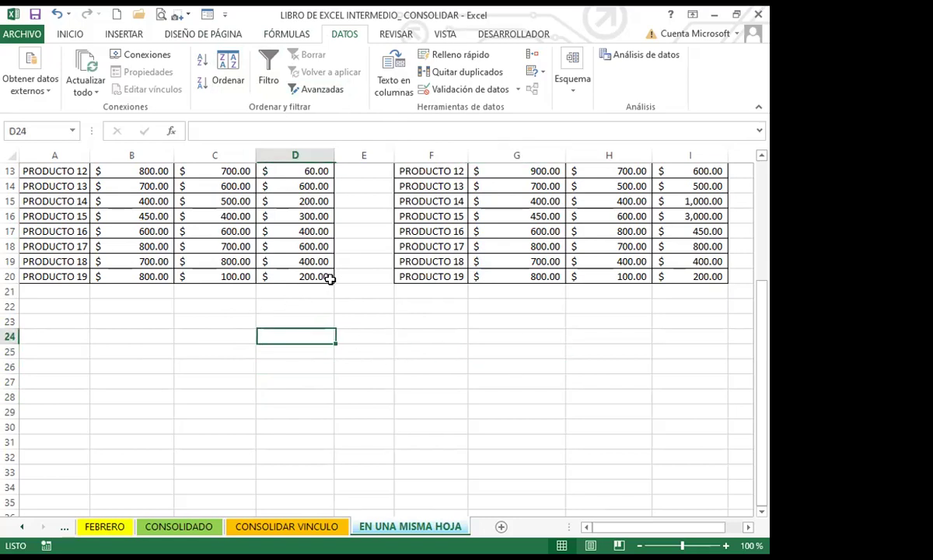
click(413, 329)
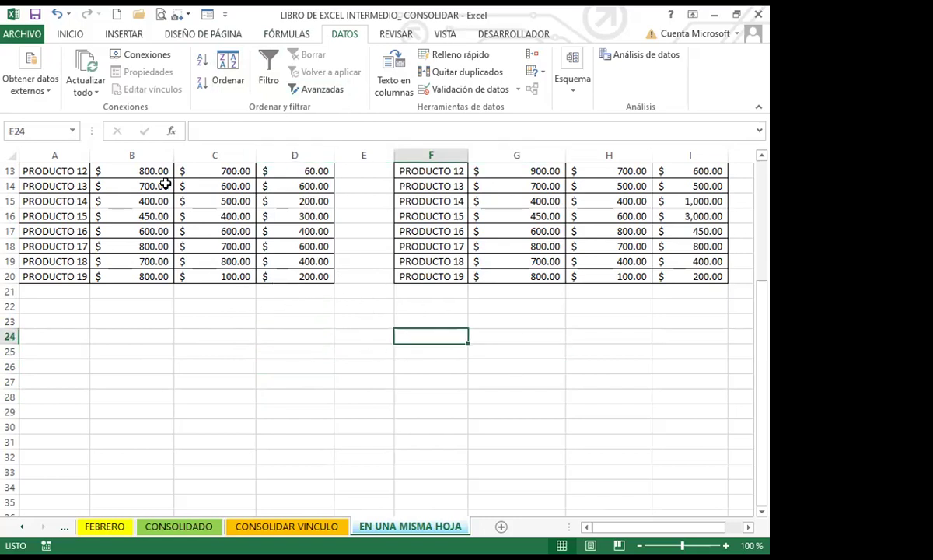
click(219, 321)
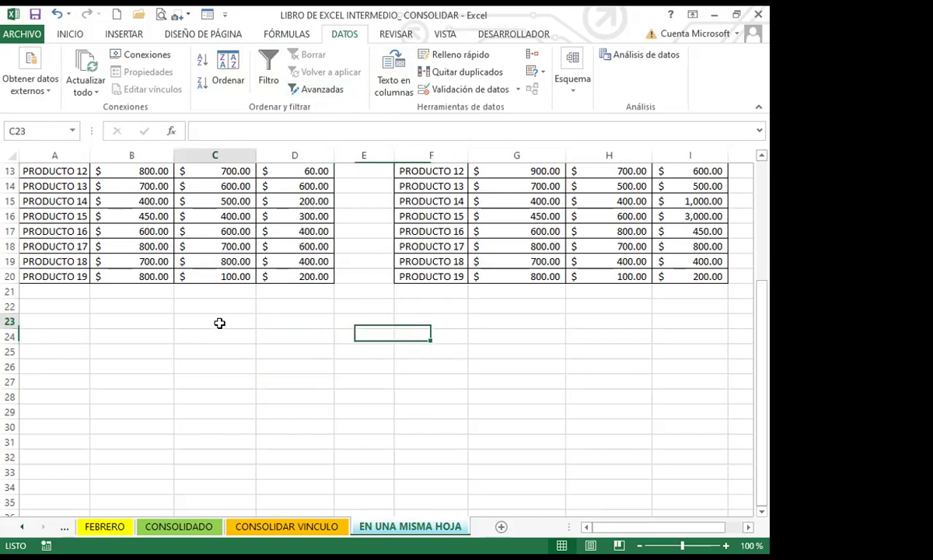
drag(406, 351, 410, 338)
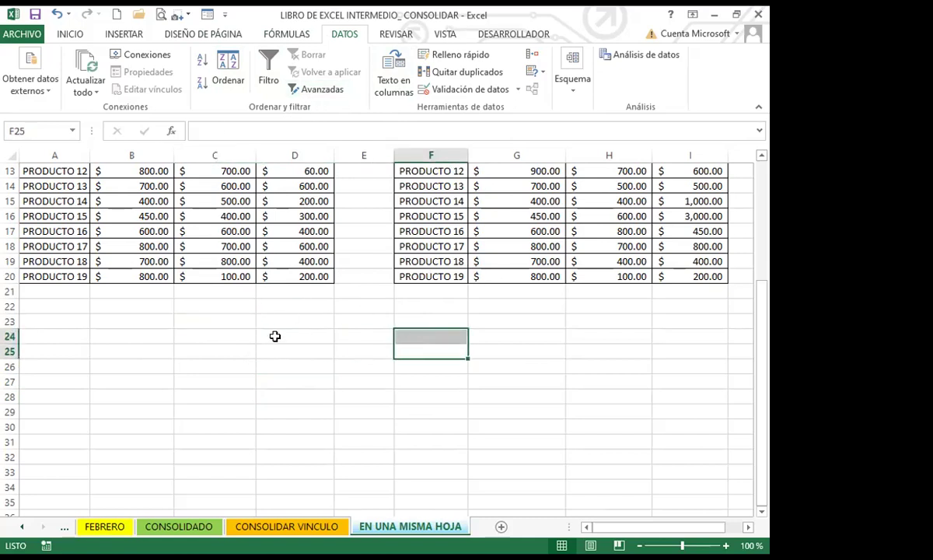
click(282, 336)
click(420, 334)
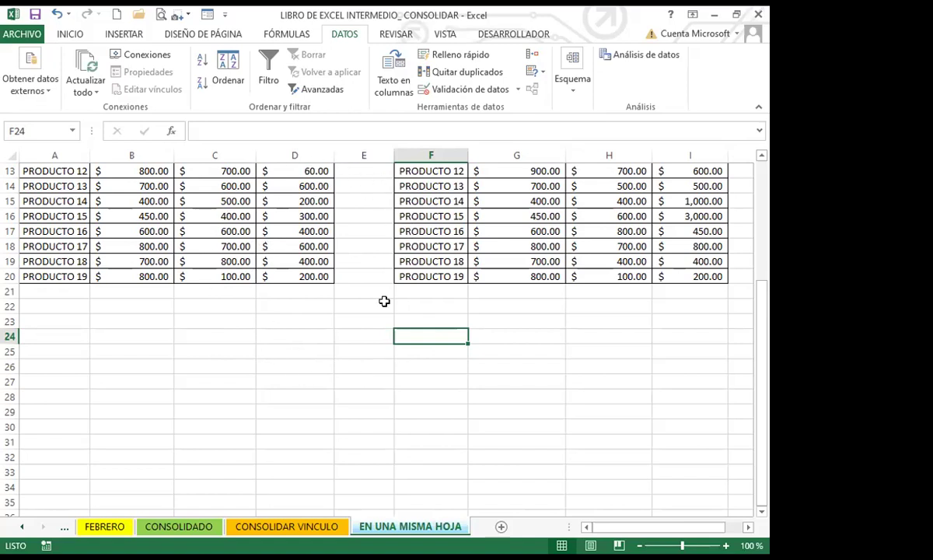
click(317, 321)
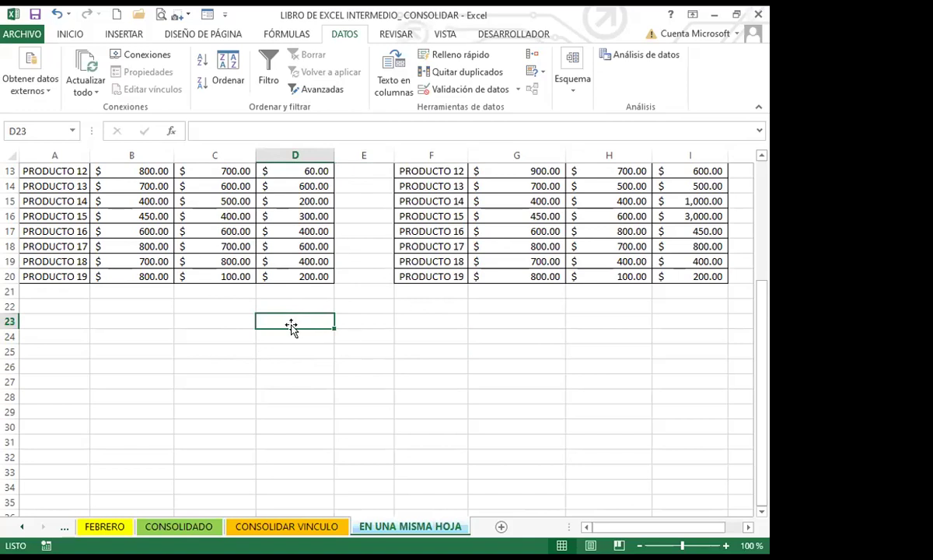
click(285, 244)
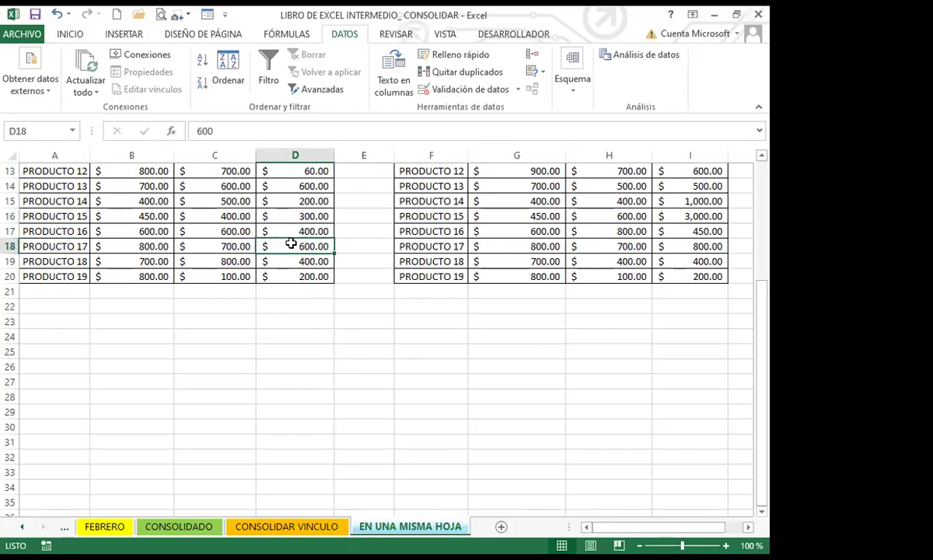
click(301, 331)
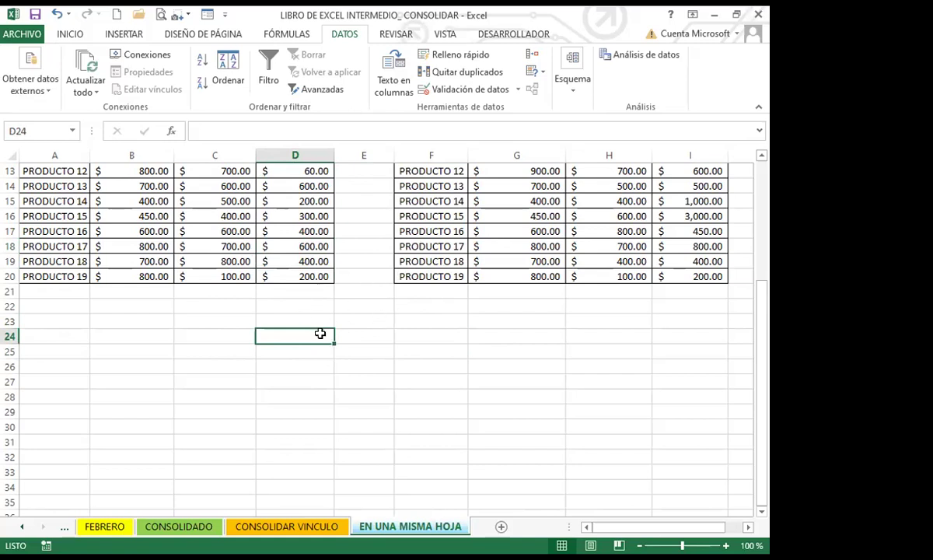
click(296, 321)
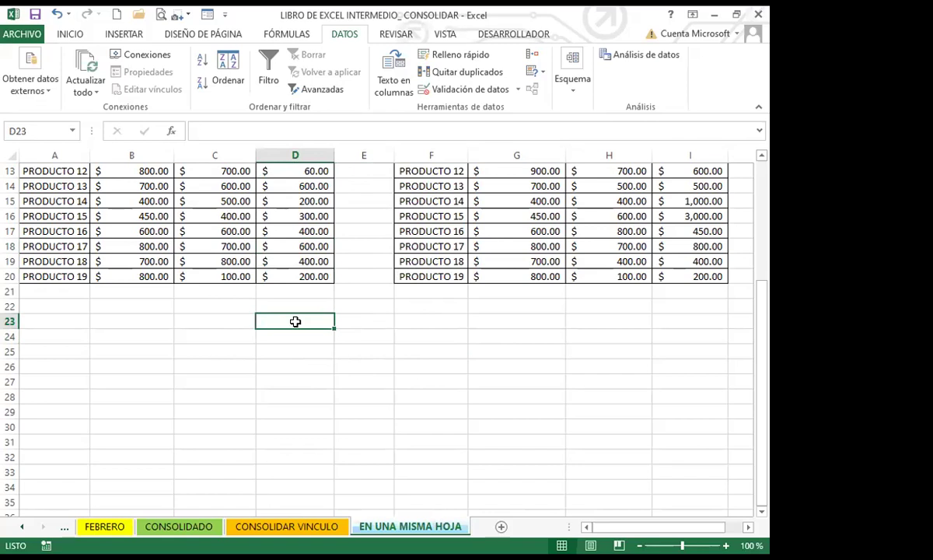
click(288, 303)
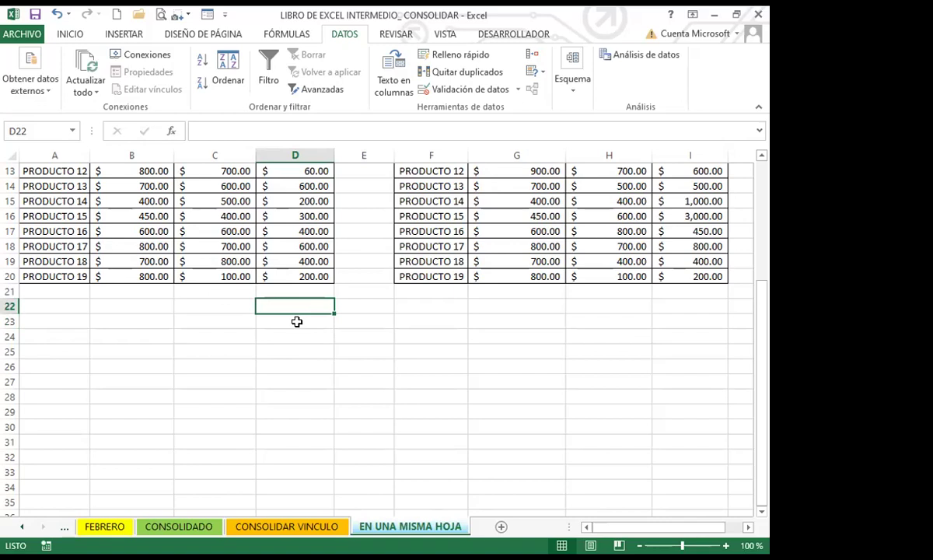
click(352, 320)
Review the quarter headers and product rows of both tables from PRODUCTO 1 through PRODUCTO 19.
scroll(266, 264, up, 3)
scroll(266, 264, up, 1)
click(268, 274)
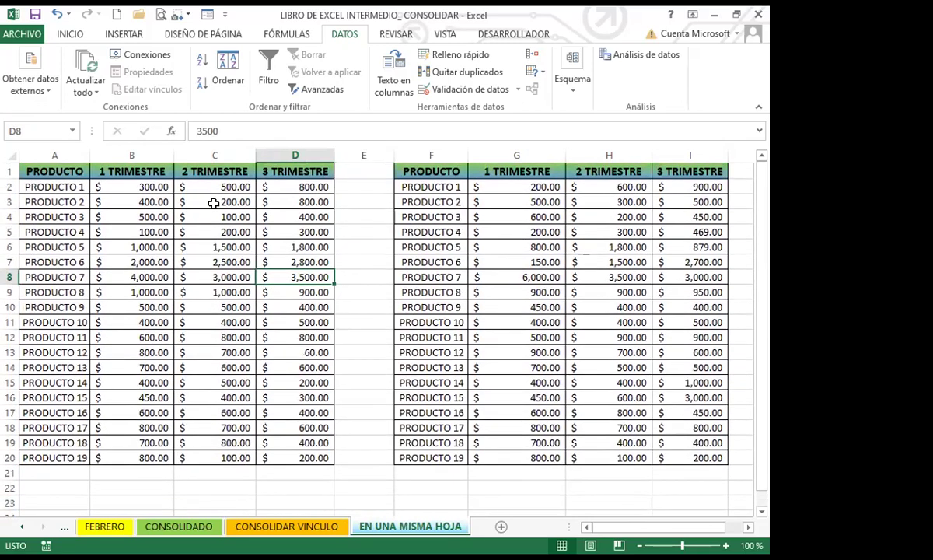
scroll(298, 308, down, 2)
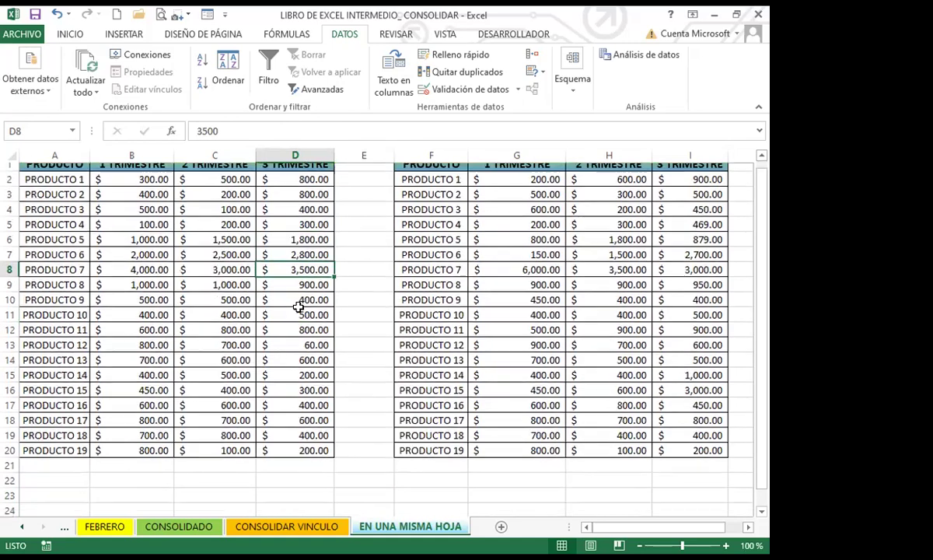
scroll(298, 308, down, 2)
click(282, 278)
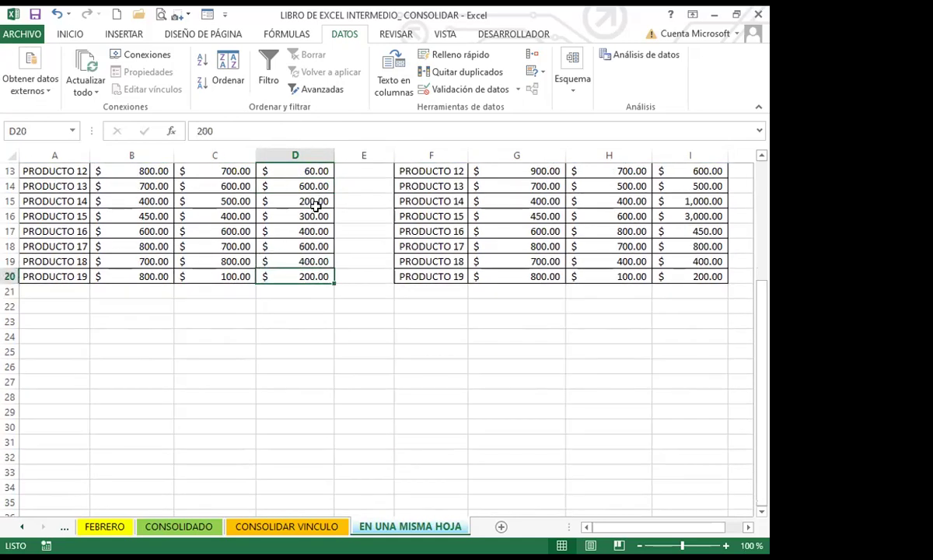
click(296, 395)
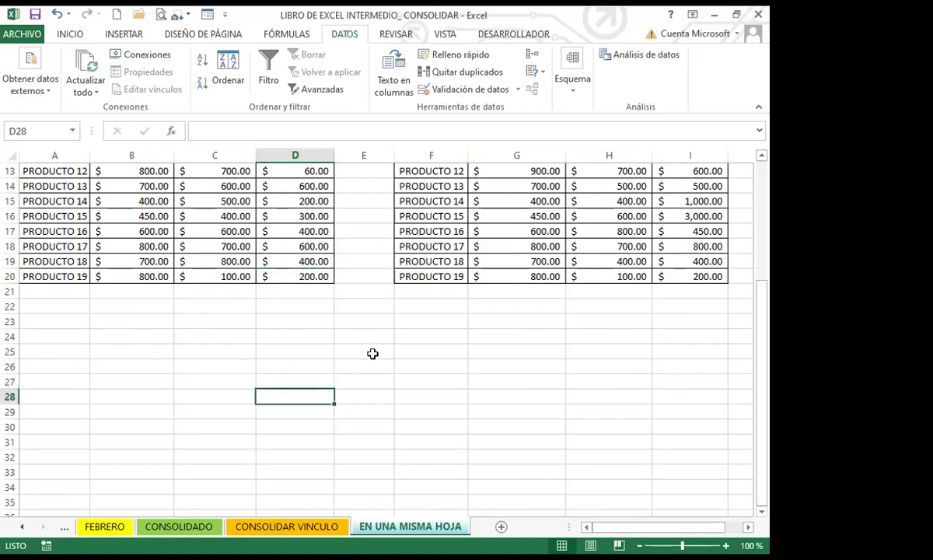
click(308, 379)
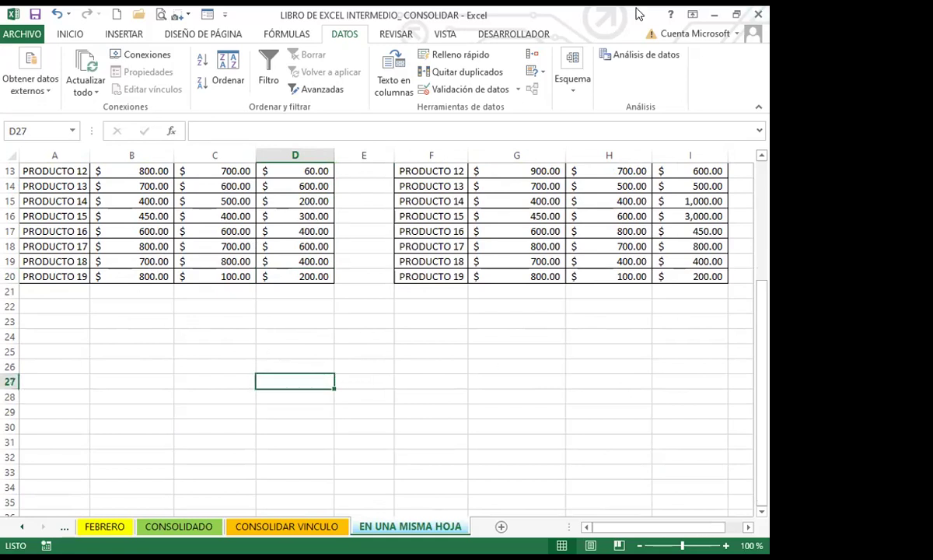
click(306, 349)
scroll(311, 338, up, 4)
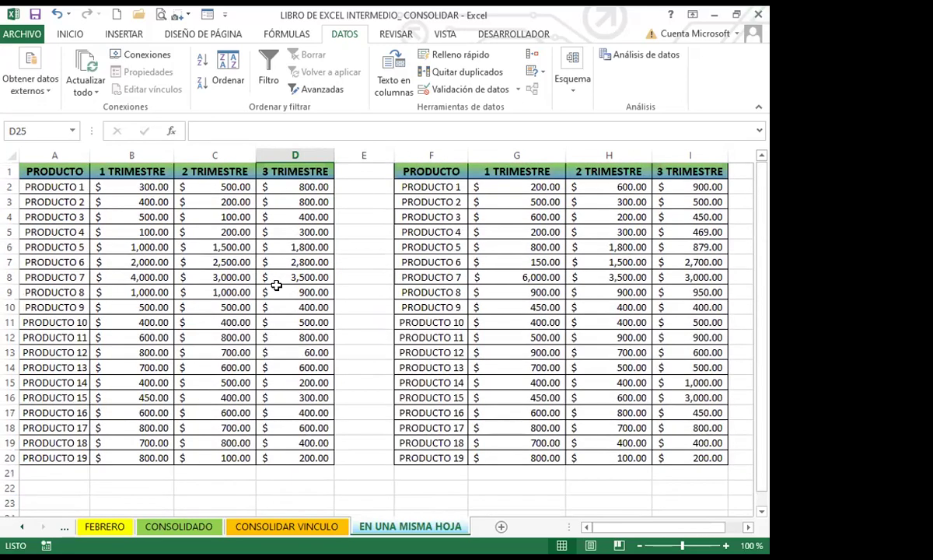
click(289, 335)
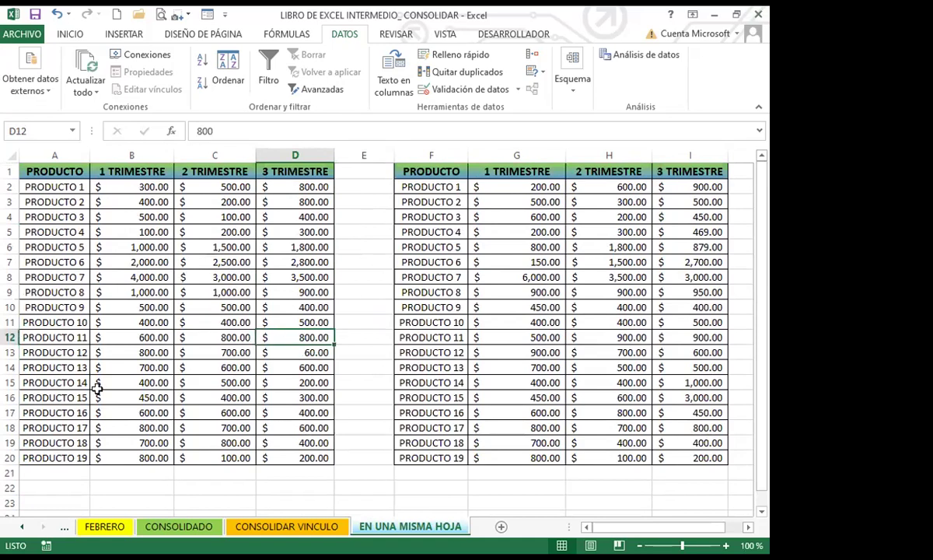
click(159, 427)
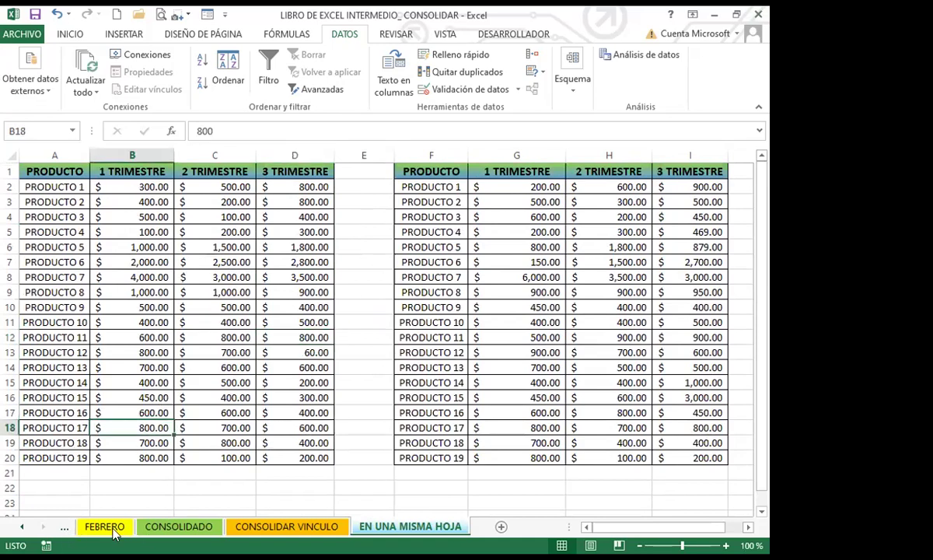
click(282, 365)
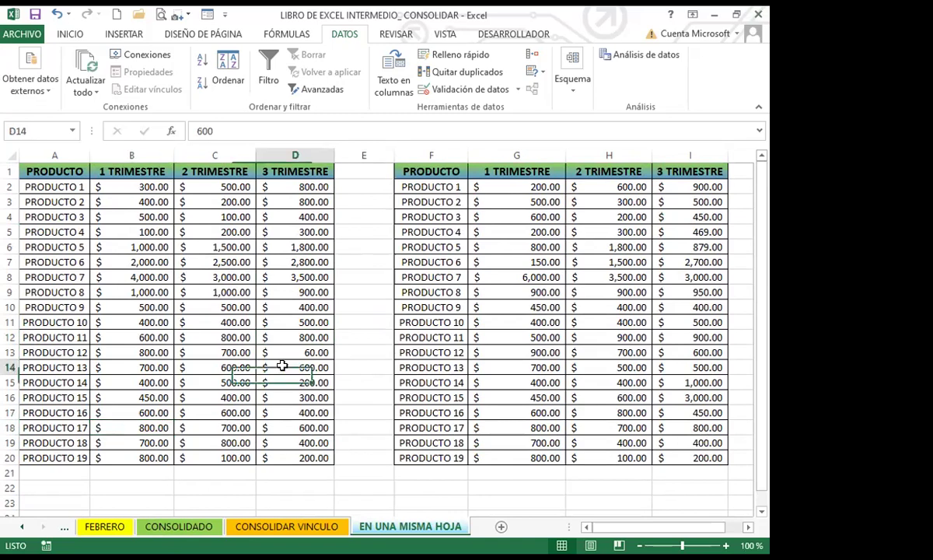
scroll(301, 343, down, 3)
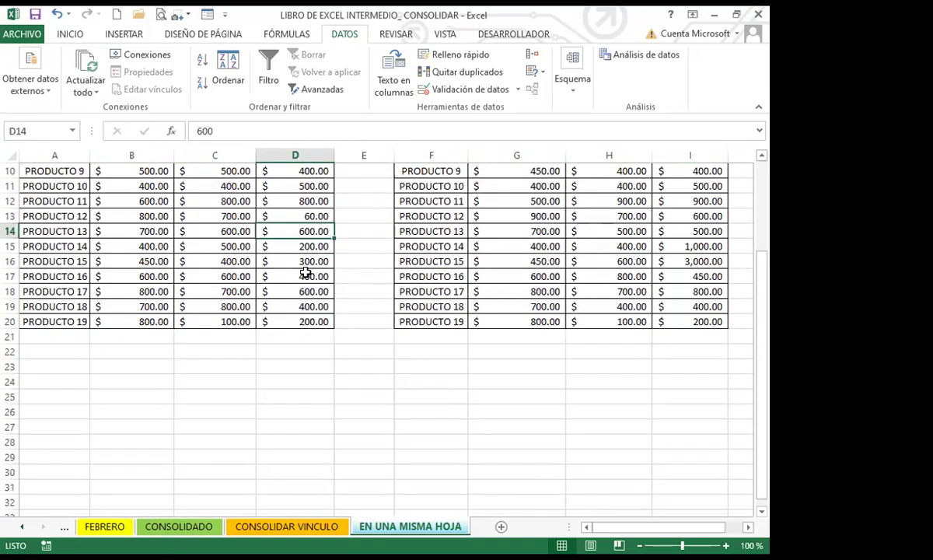
click(229, 385)
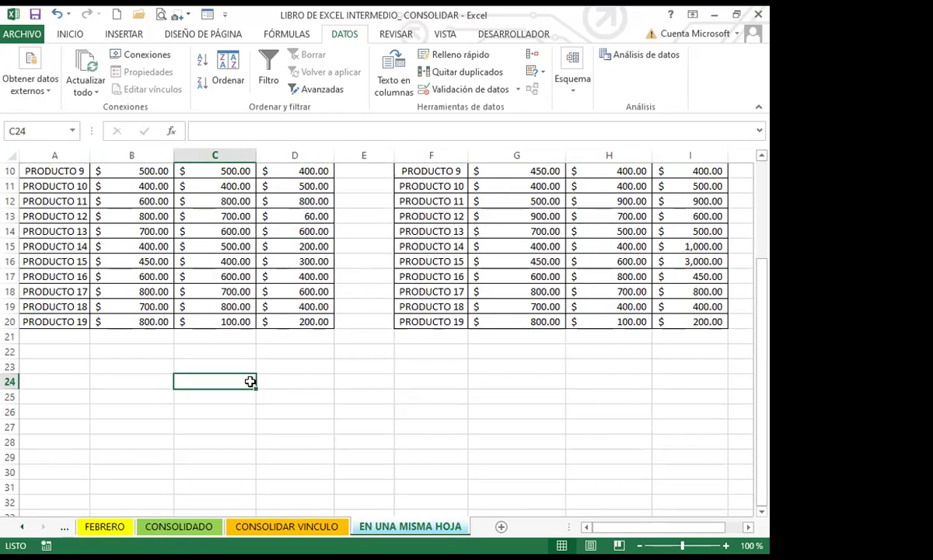
click(230, 359)
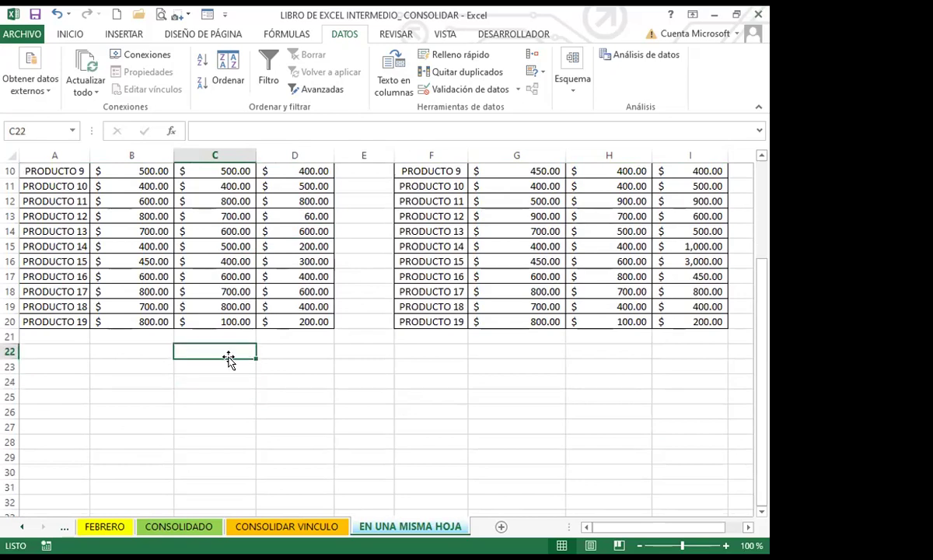
click(300, 367)
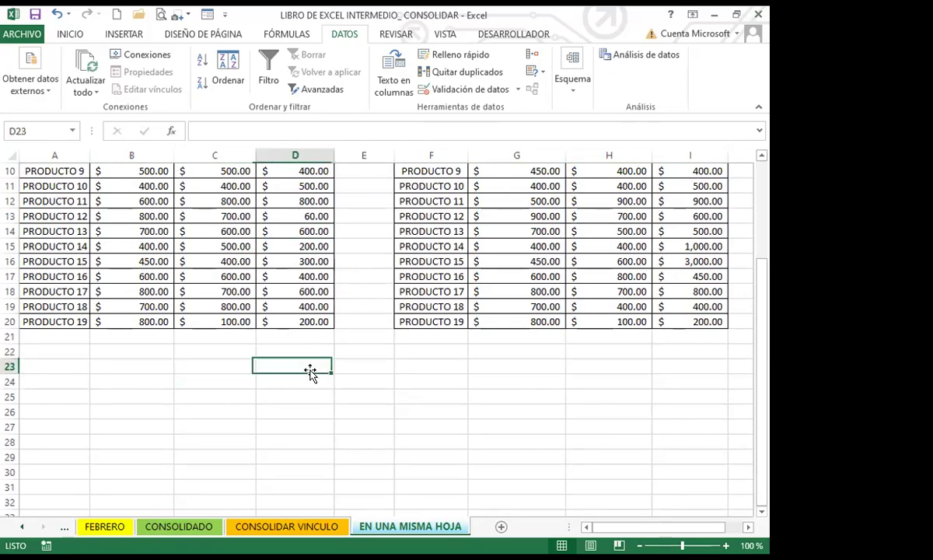
click(224, 379)
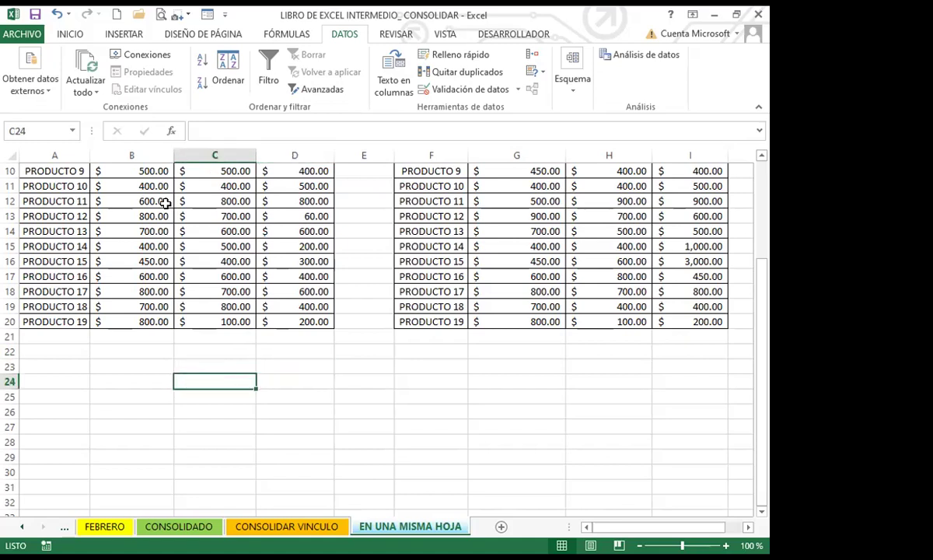
click(310, 356)
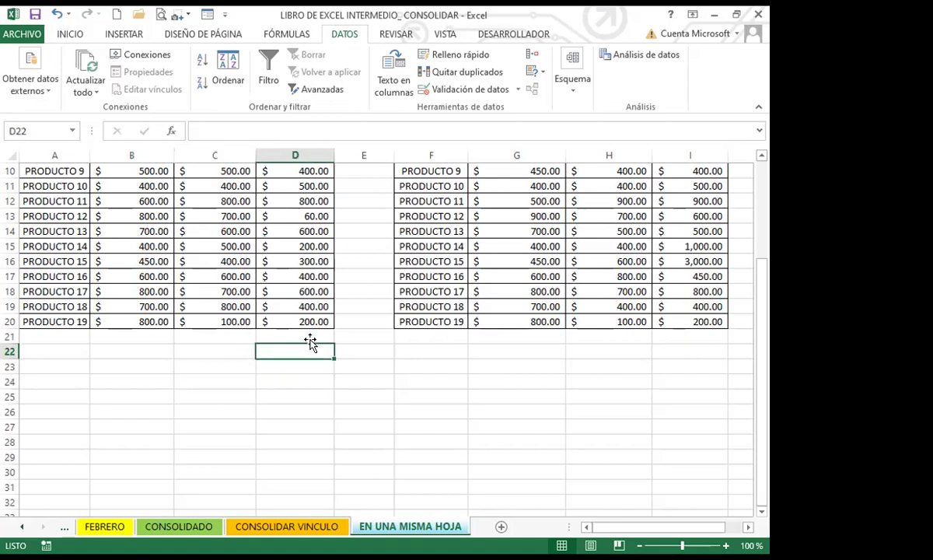
click(337, 381)
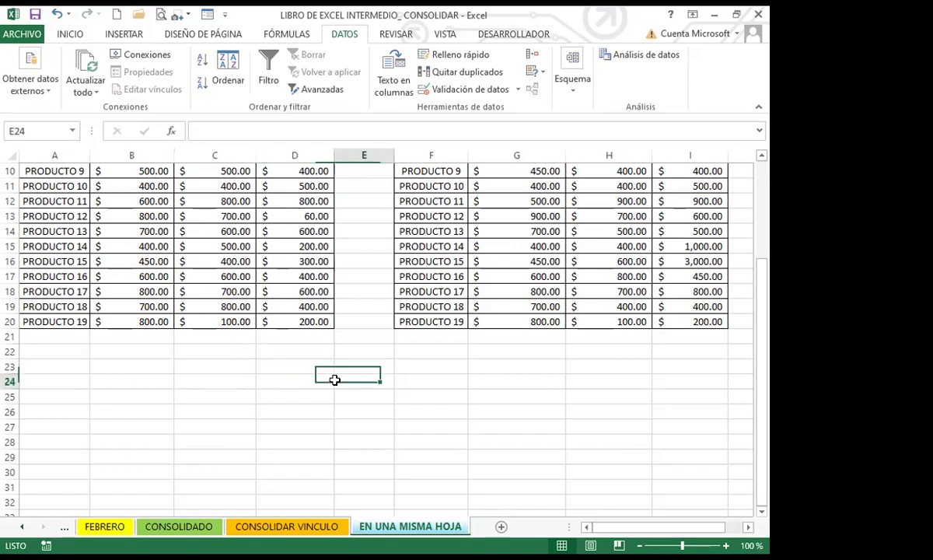
click(272, 362)
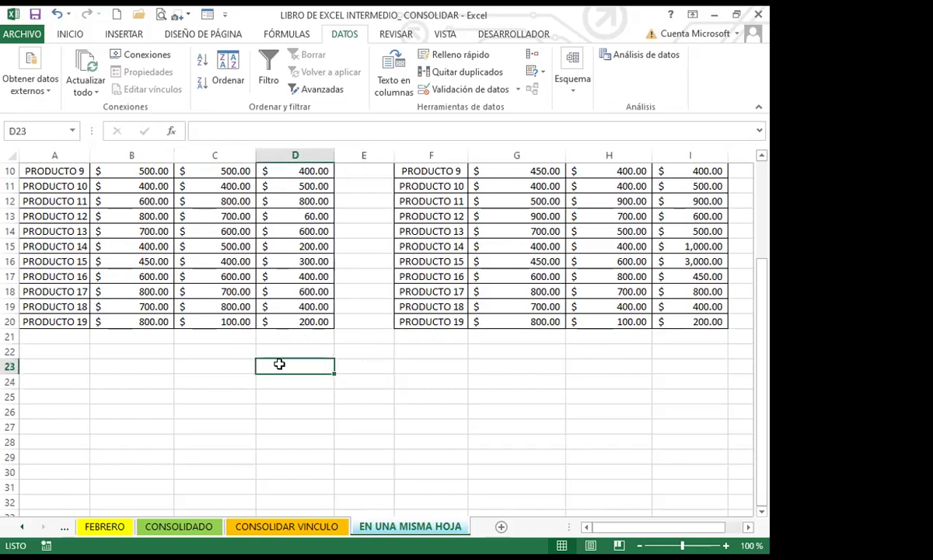
click(266, 308)
click(257, 398)
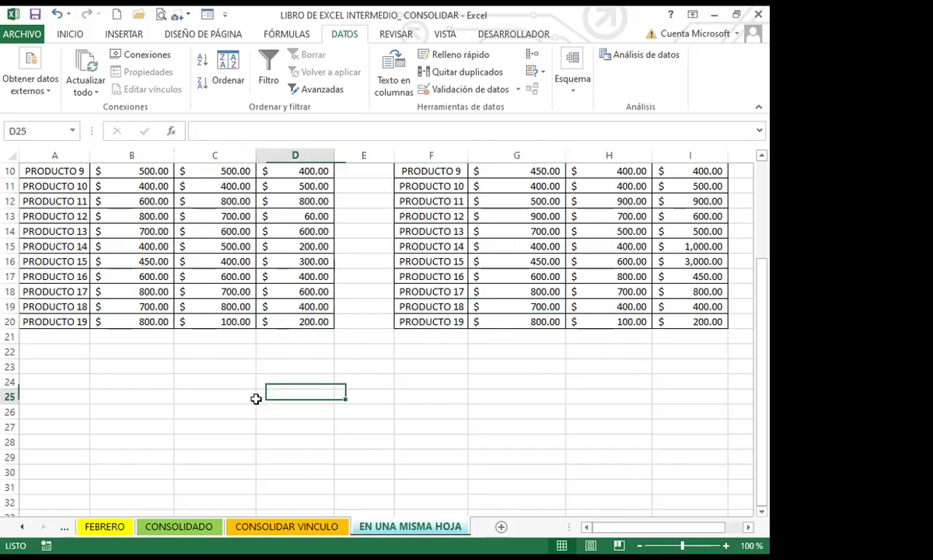
Start a consolidation at cell A26 of EN UNA MISMA HOJA and remove both existing references from it.
click(55, 369)
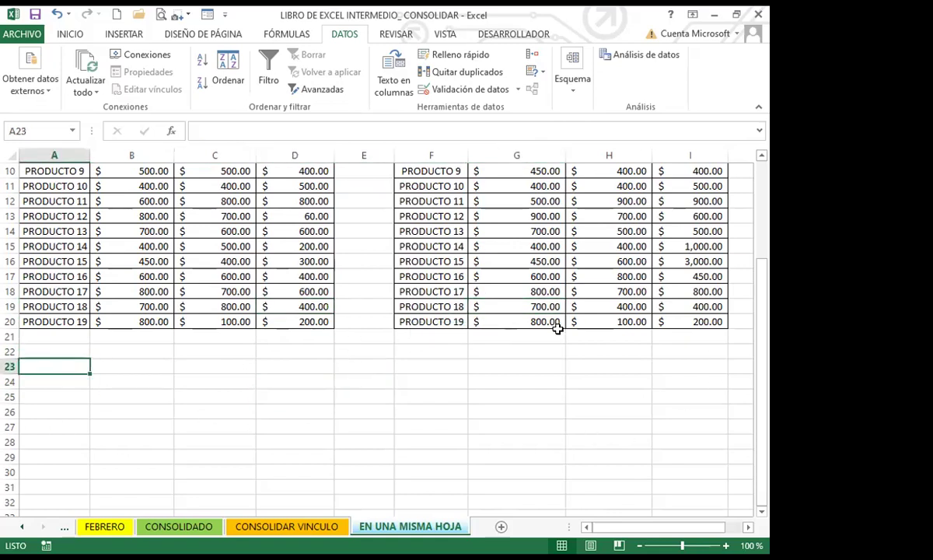
click(39, 411)
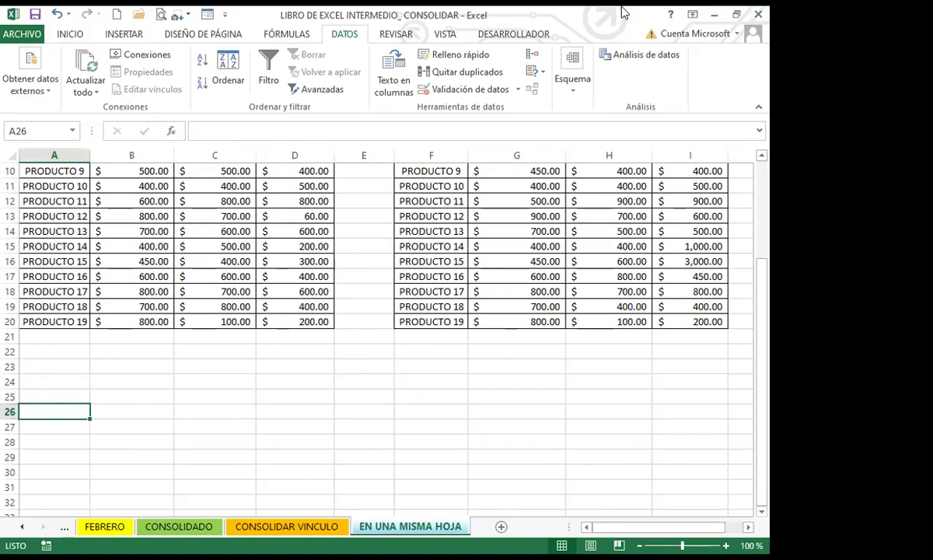
click(535, 55)
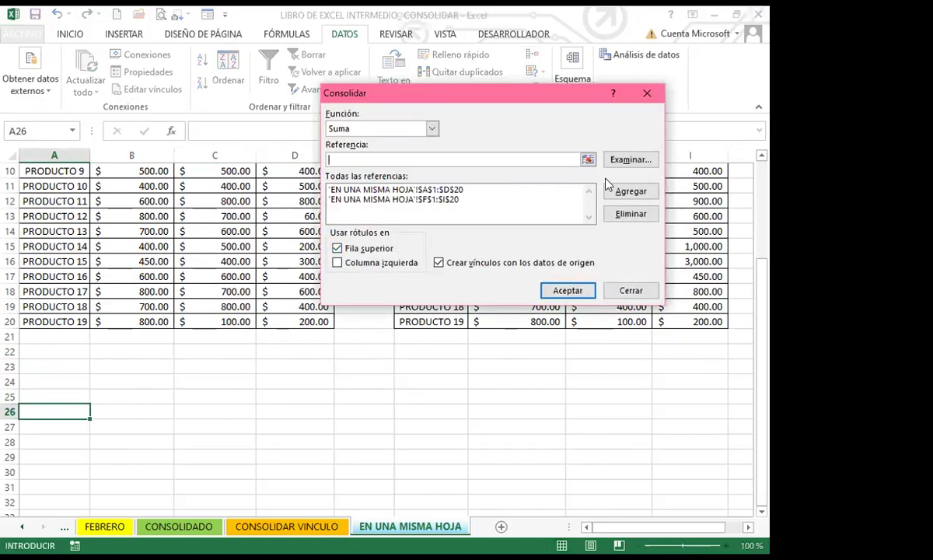
click(431, 189)
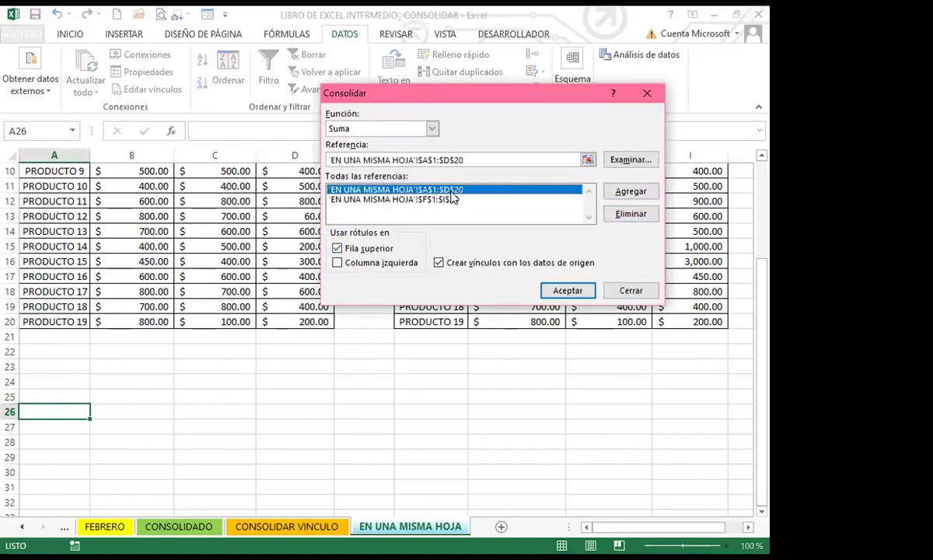
click(618, 213)
click(487, 189)
click(627, 213)
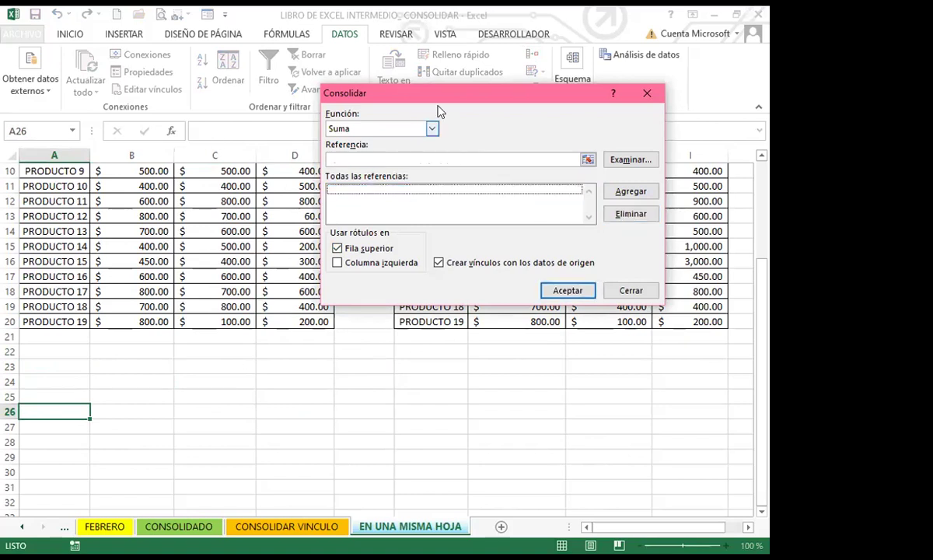
Add the first product table, range A1:D20 including its headers, as a consolidation reference.
drag(479, 96, 519, 96)
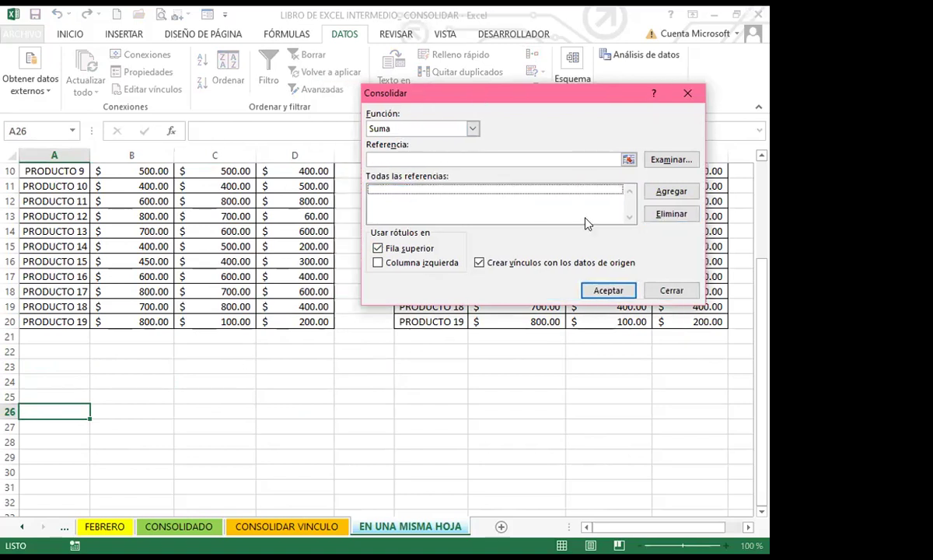
click(387, 159)
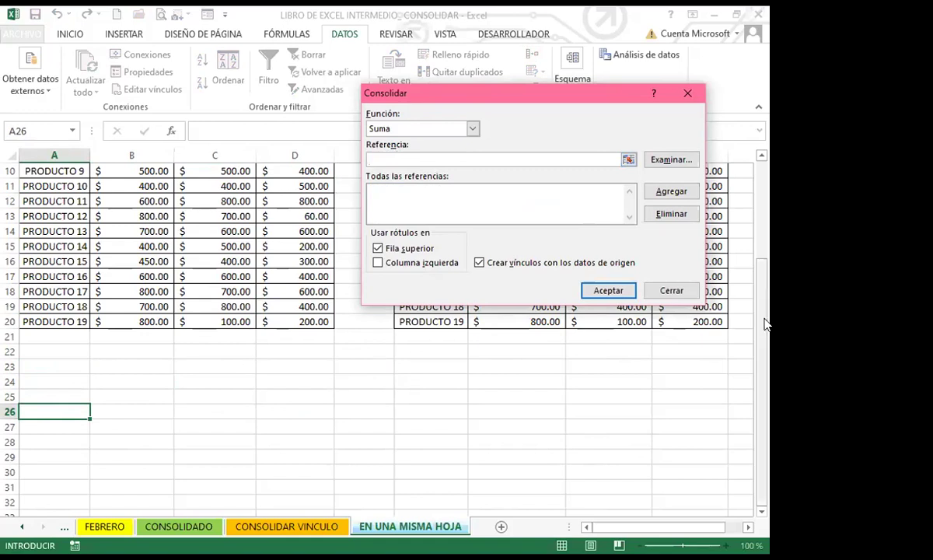
scroll(54, 163, up, 3)
click(60, 171)
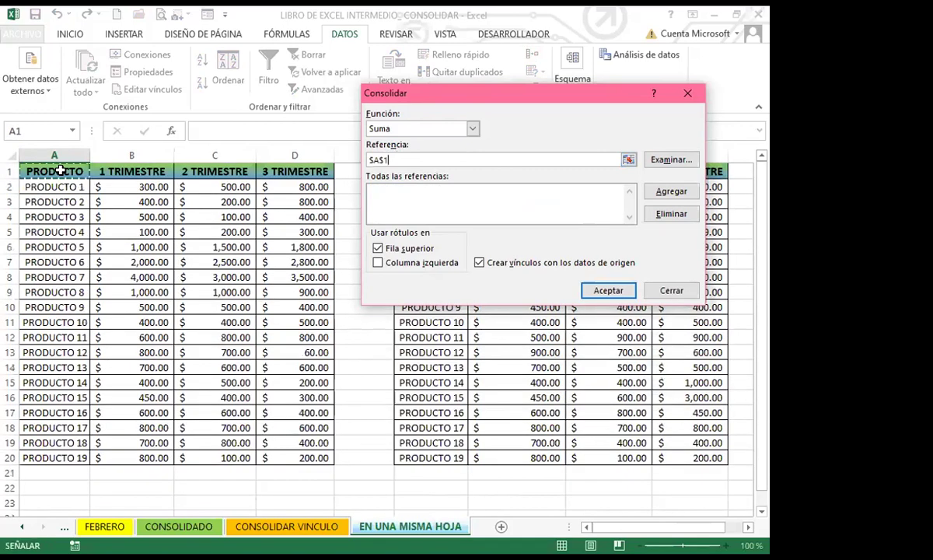
scroll(285, 309, down, 3)
shift+click(286, 307)
click(671, 193)
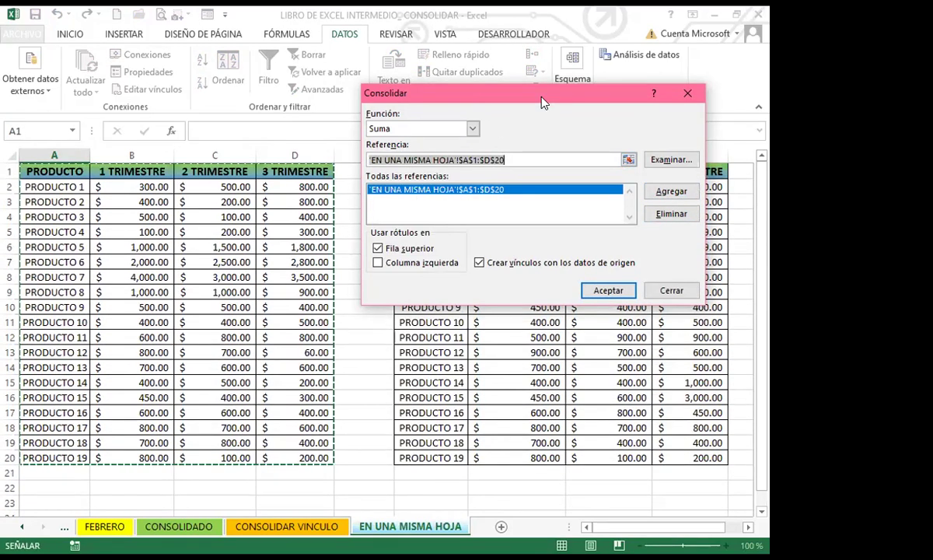
Add the second product table, range F1:I20 including its headers, as a consolidation reference.
drag(543, 101, 232, 124)
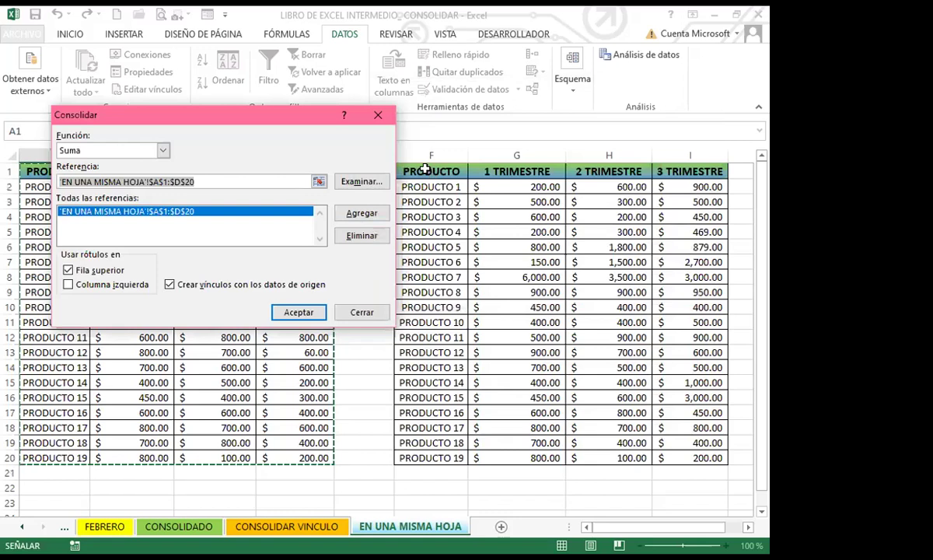
click(425, 170)
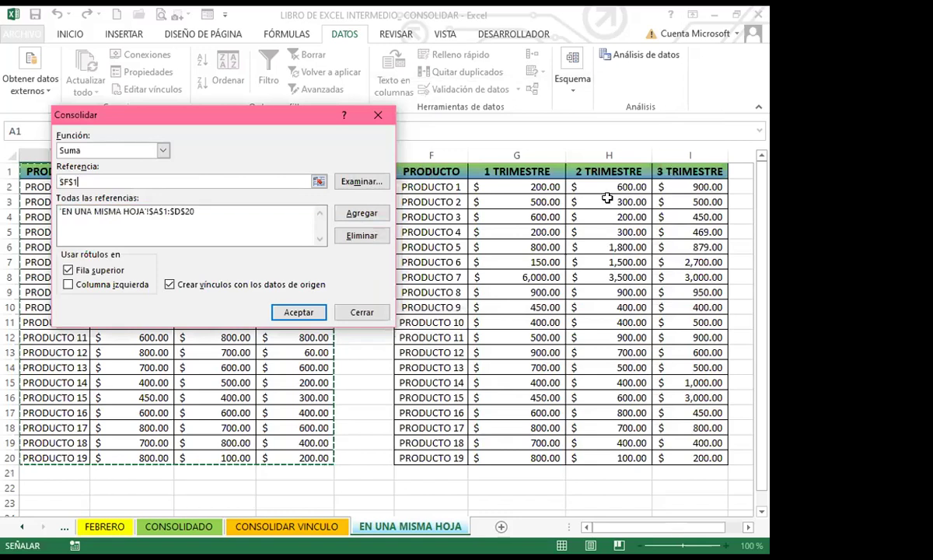
shift+click(689, 458)
click(360, 213)
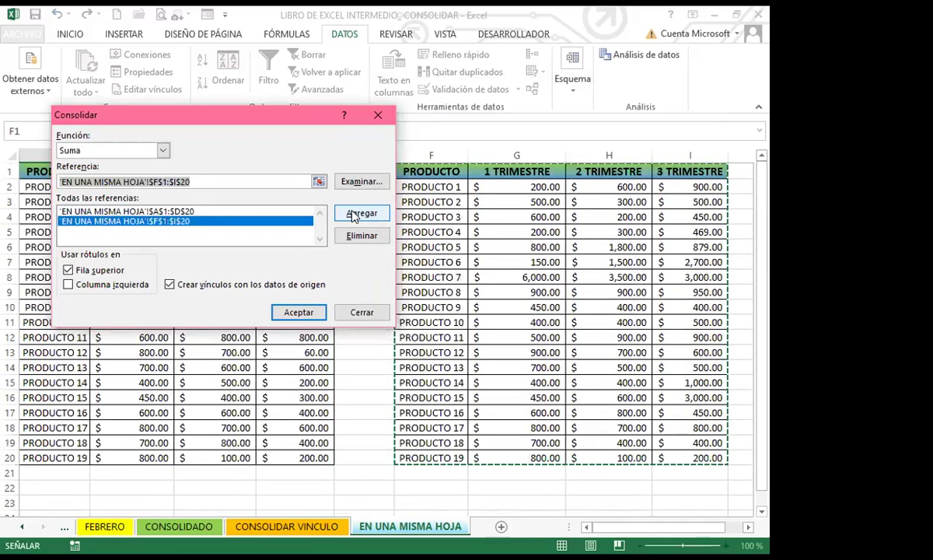
Turn off links to the source data, use left-column labels as well, and run the Suma consolidation.
click(170, 286)
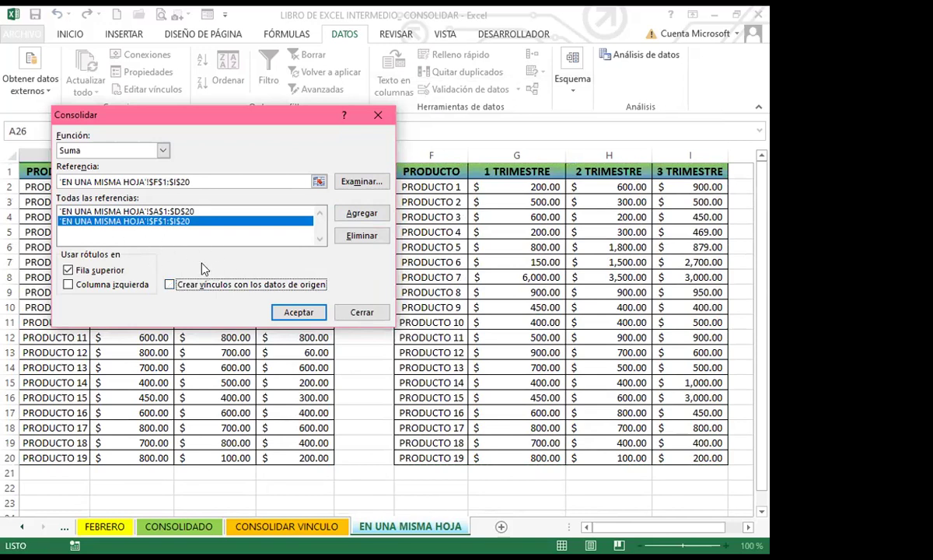
click(68, 285)
click(298, 312)
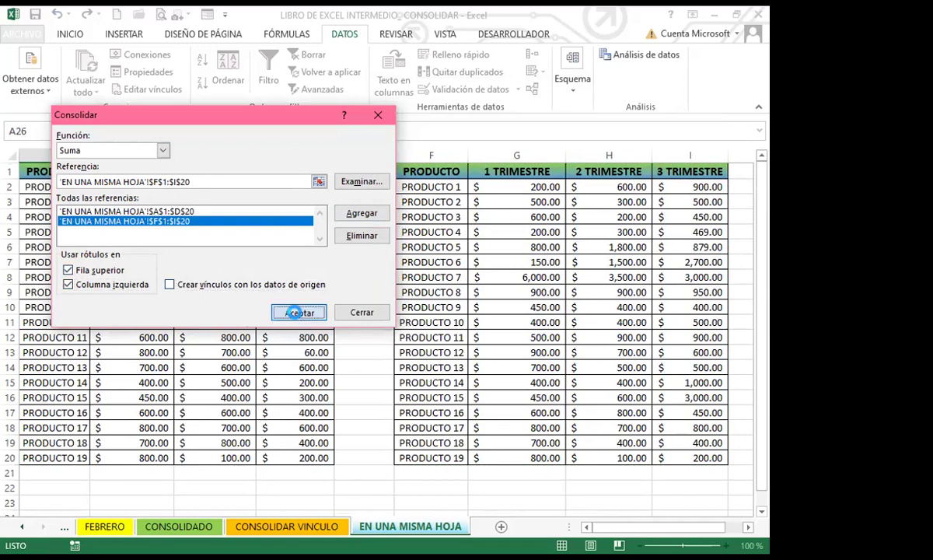
Examine the consolidated table starting in row 26, checking the contents of the quarterly cells for PRODUCTO 1 through PRODUCTO 4.
scroll(282, 333, down, 7)
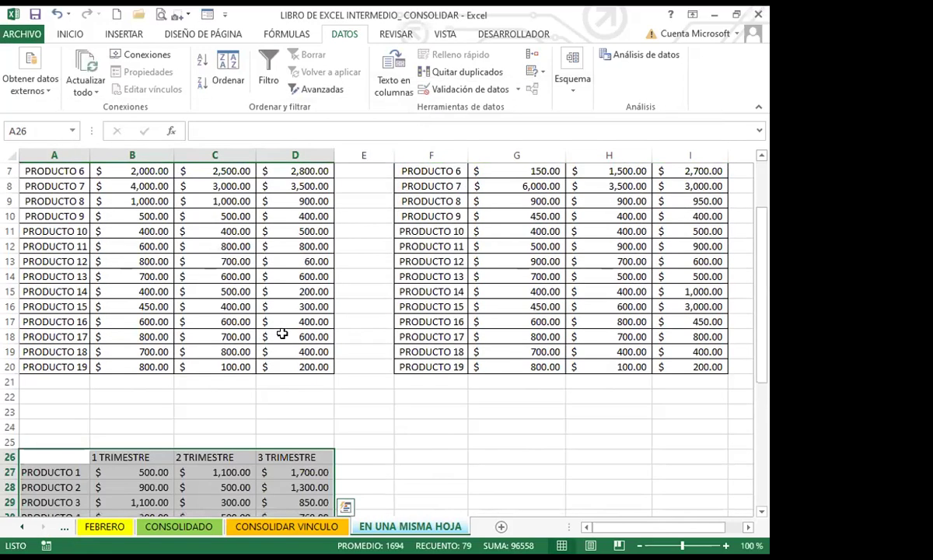
scroll(265, 331, down, 1)
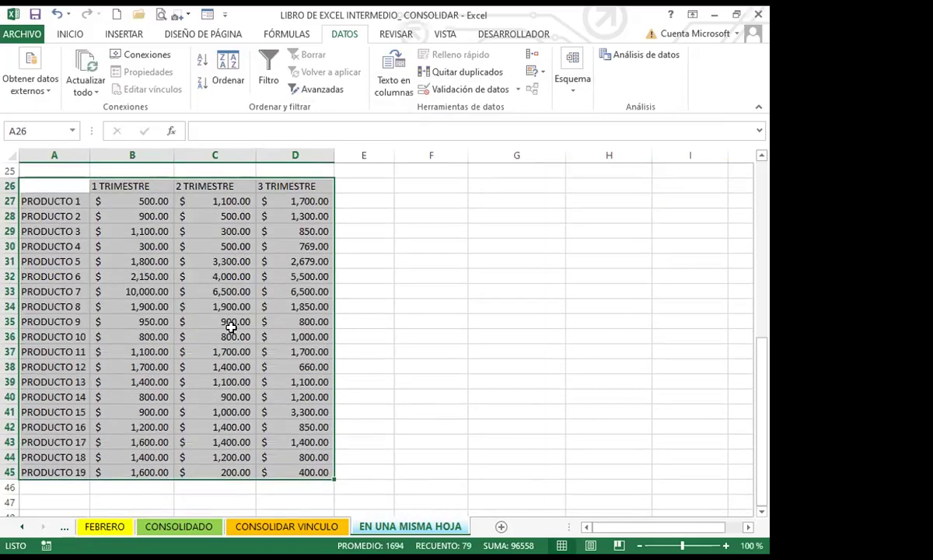
click(144, 321)
click(129, 204)
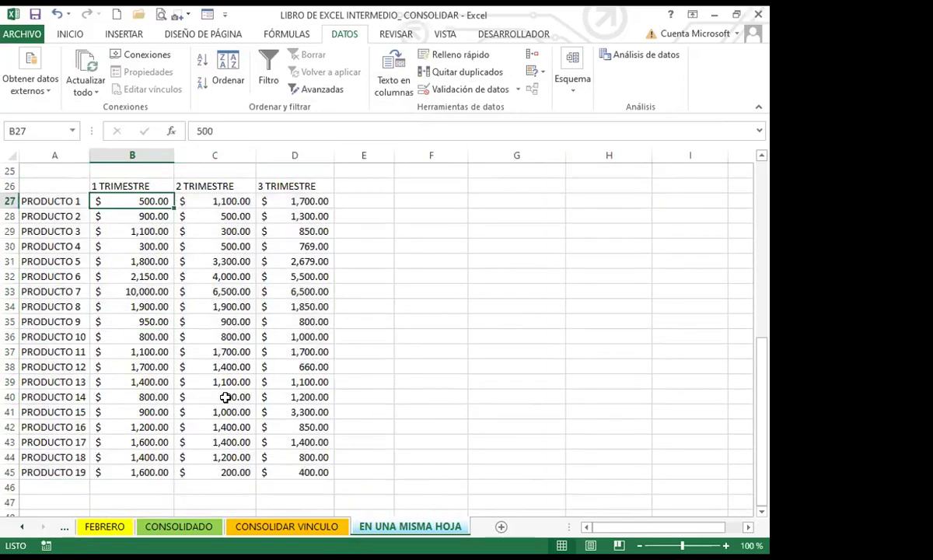
scroll(224, 393, down, 3)
scroll(223, 381, up, 5)
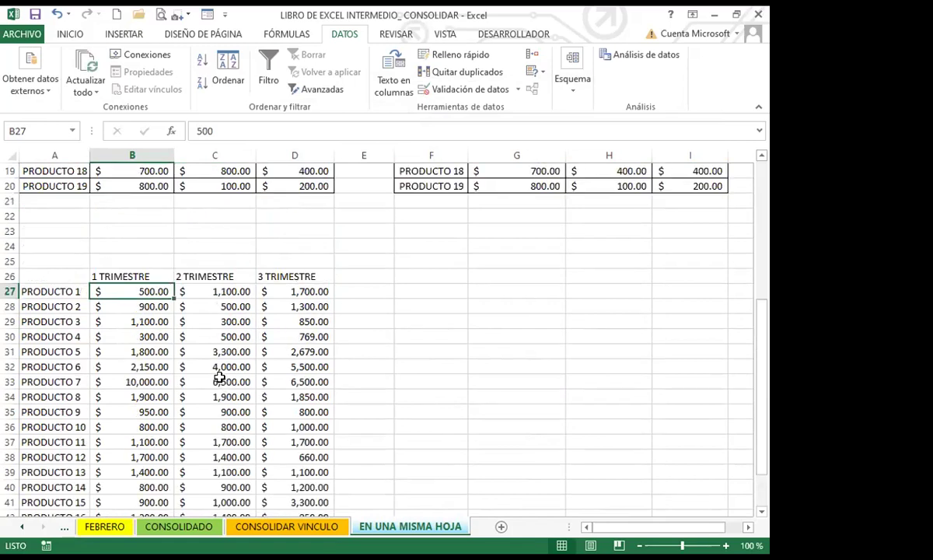
click(199, 290)
click(282, 289)
click(145, 292)
click(215, 291)
click(288, 289)
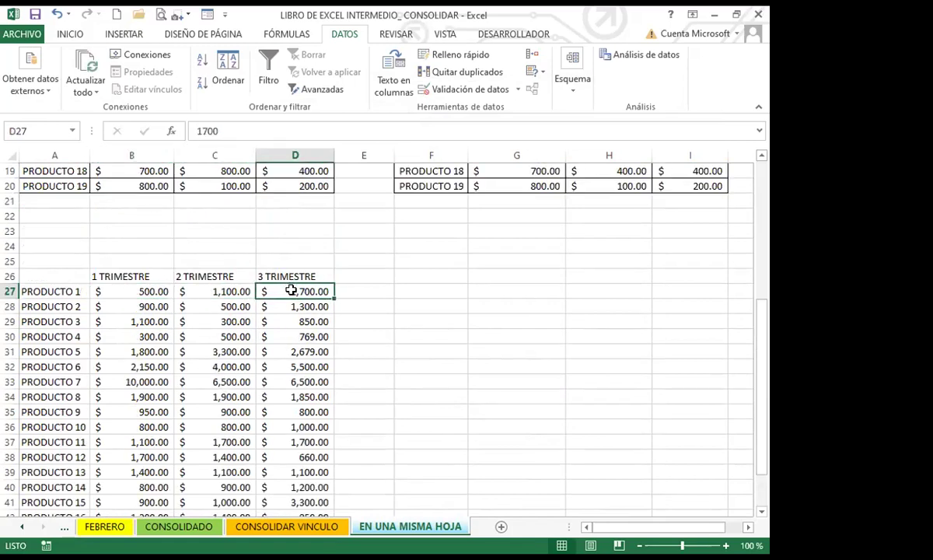
click(222, 290)
click(237, 348)
click(124, 291)
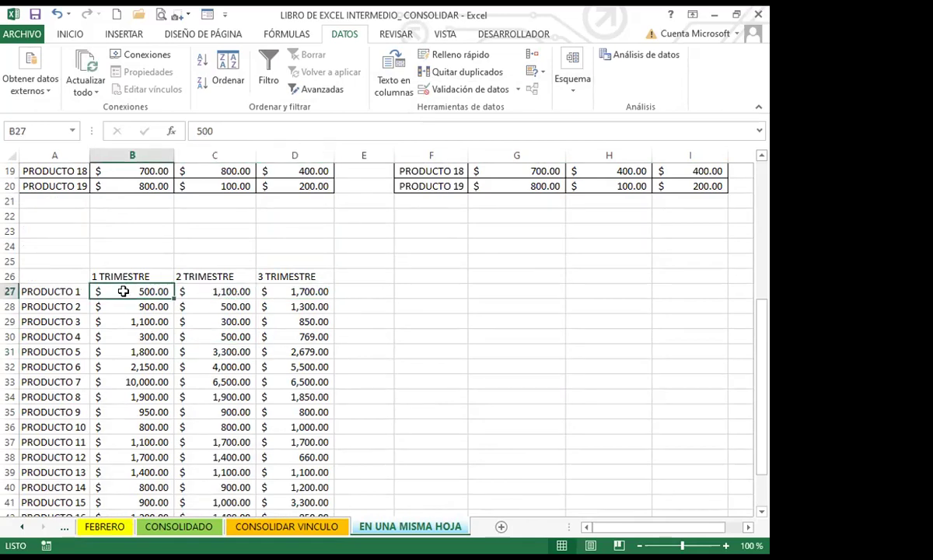
click(230, 293)
click(279, 304)
click(238, 317)
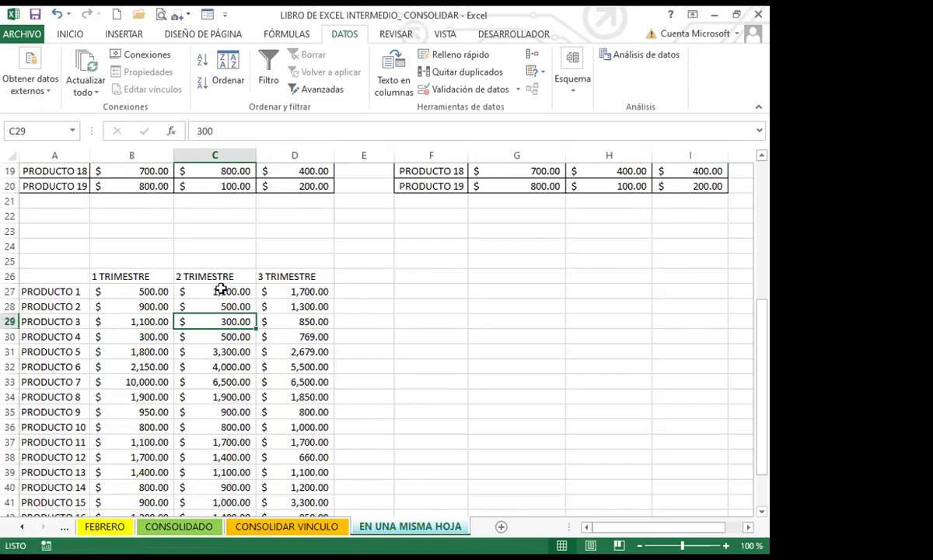
click(122, 339)
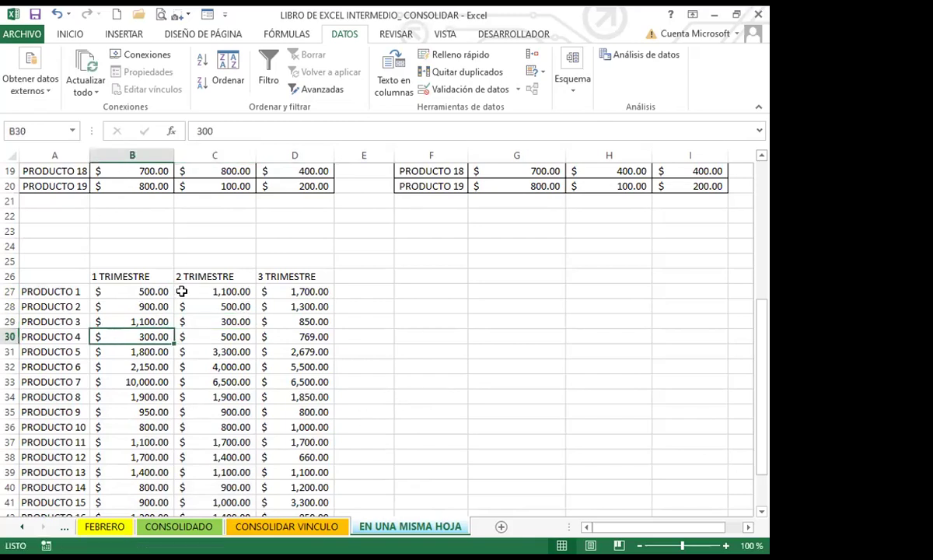
Review the two source tables above the summary, comparing their product rows around PRODUCTO 11 through PRODUCTO 15.
scroll(170, 272, up, 6)
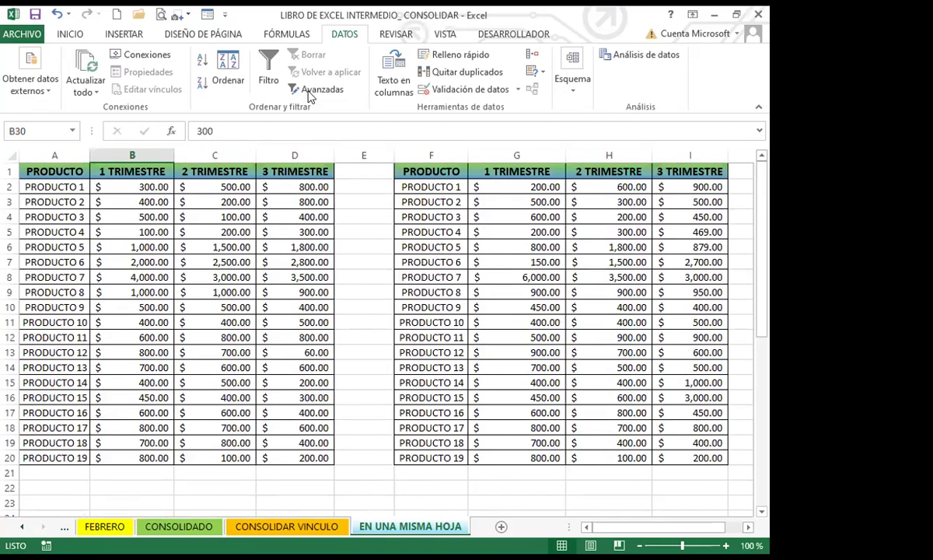
click(474, 355)
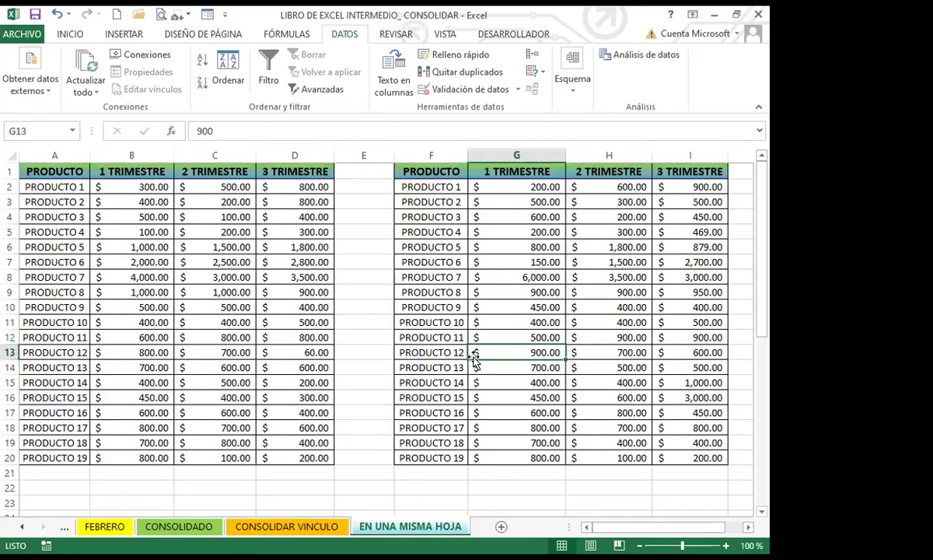
click(286, 354)
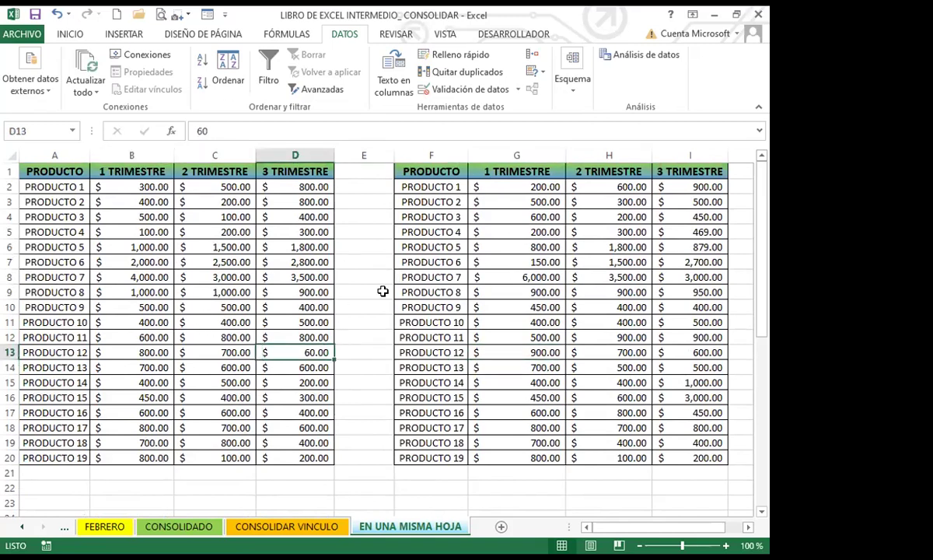
click(427, 351)
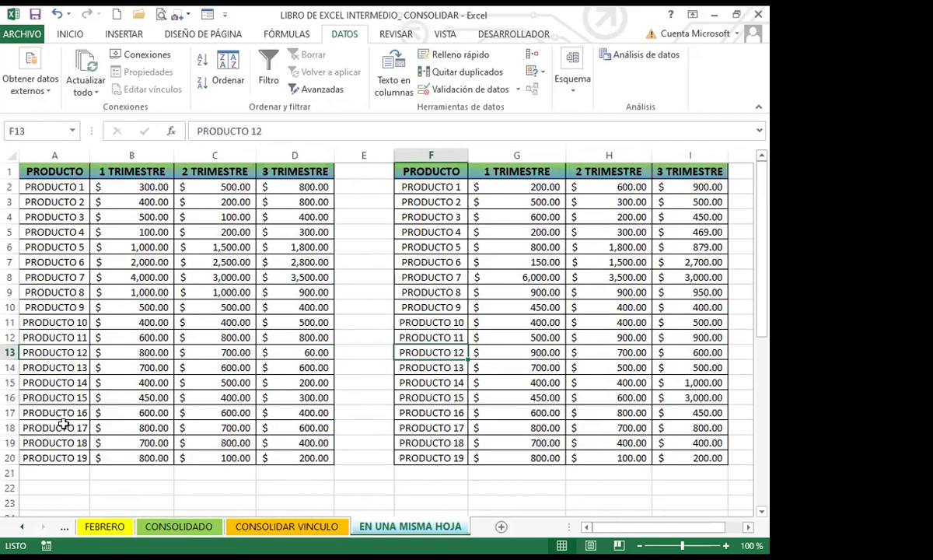
click(260, 379)
click(368, 363)
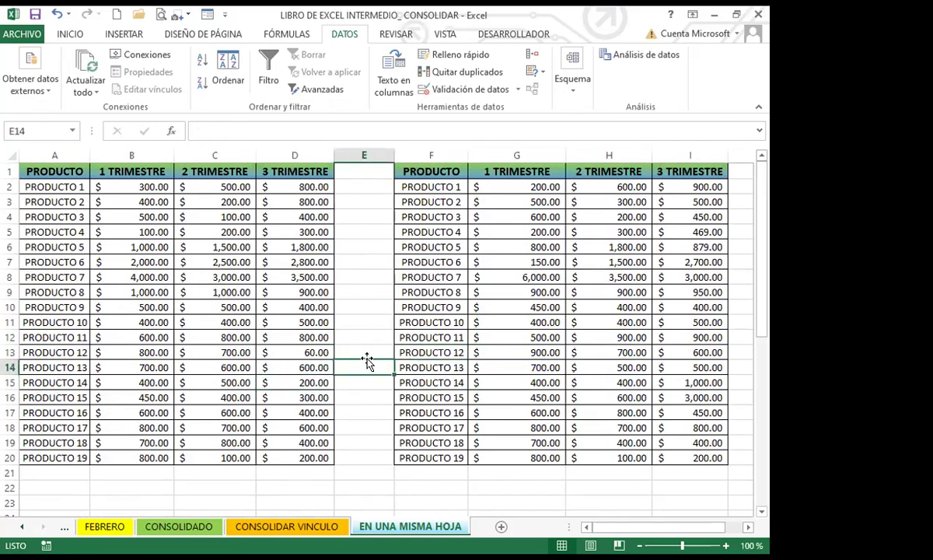
click(419, 354)
click(364, 323)
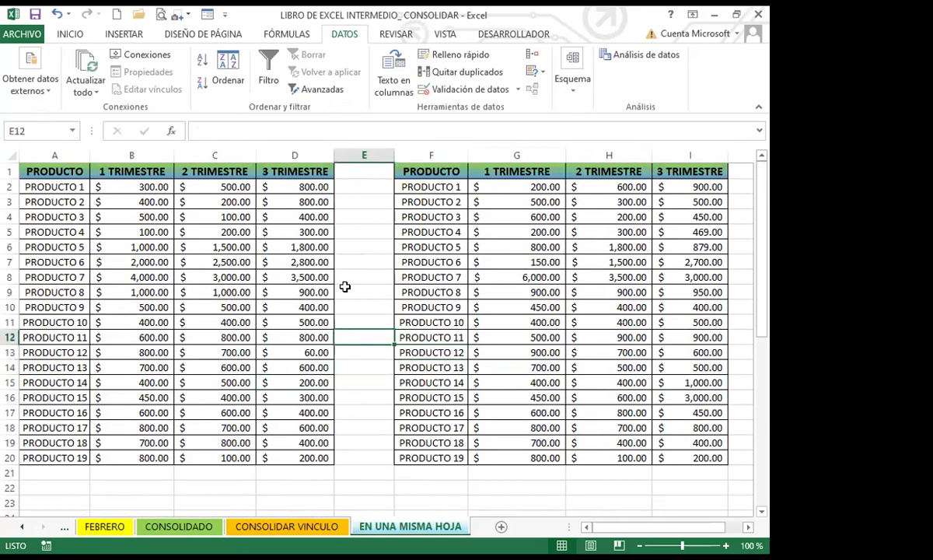
click(404, 352)
click(270, 377)
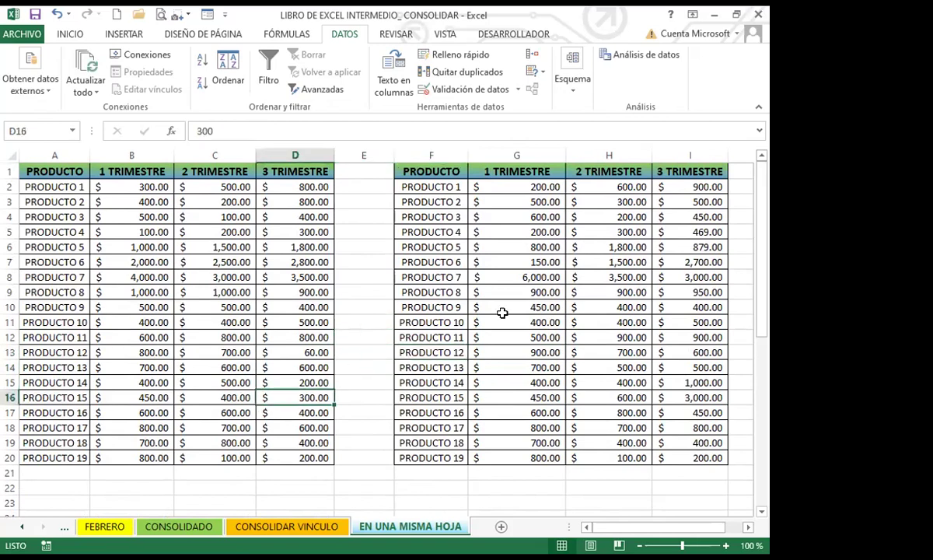
click(420, 382)
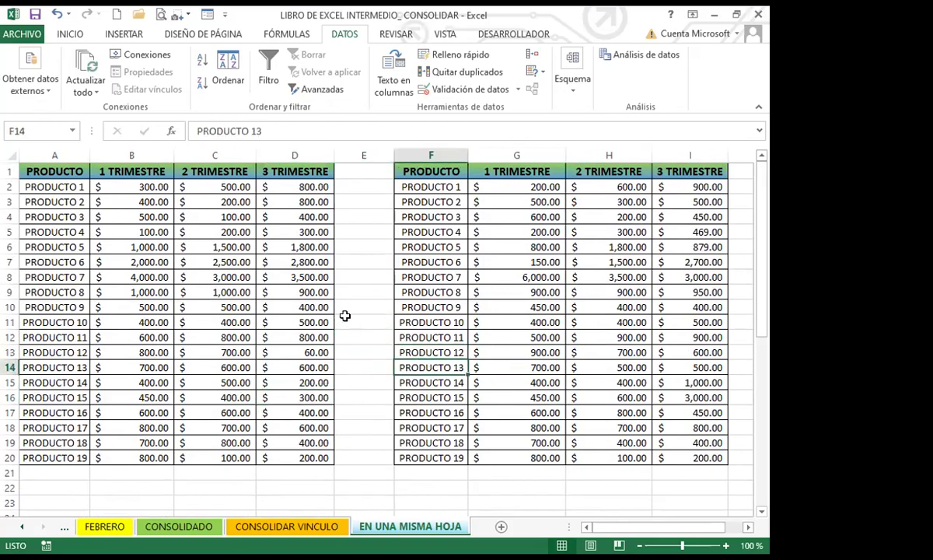
Check the consolidated 2 TRIMESTRE values for PRODUCTO 12 through PRODUCTO 15 and the 1 TRIMESTRE value for PRODUCTO 1.
scroll(349, 308, down, 3)
scroll(349, 304, down, 6)
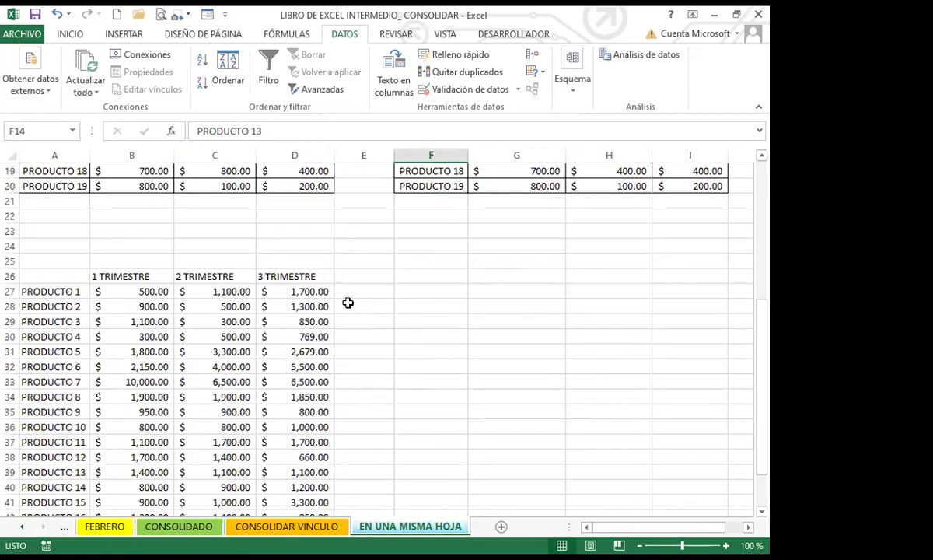
click(199, 336)
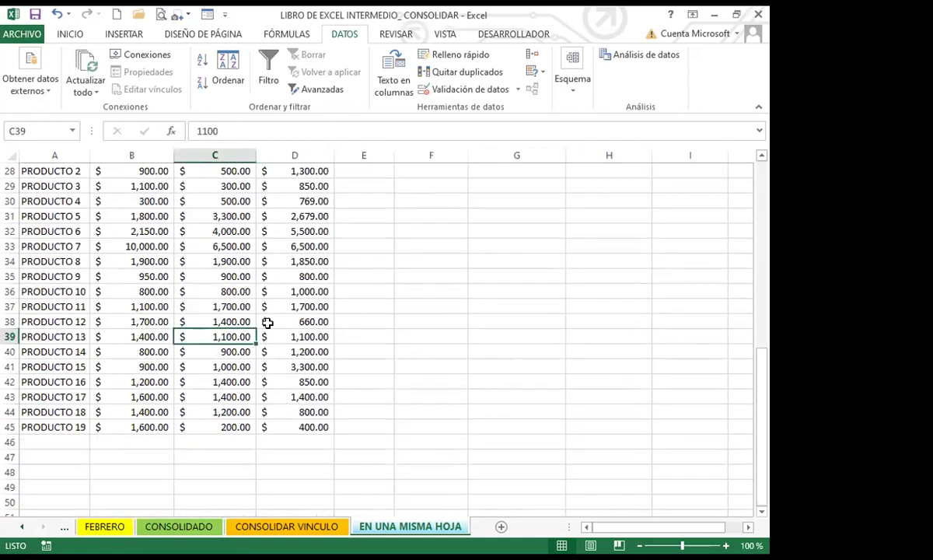
click(346, 311)
click(203, 321)
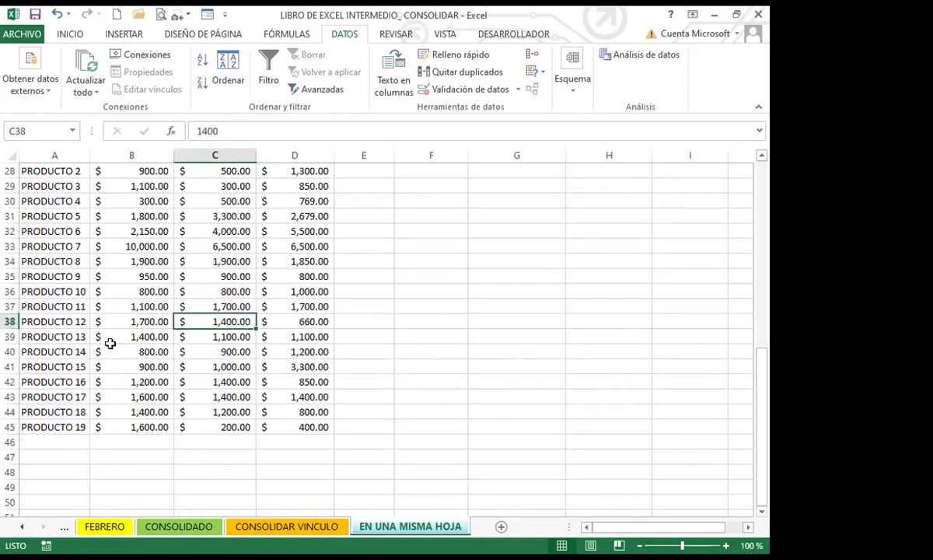
drag(234, 382, 233, 366)
click(237, 352)
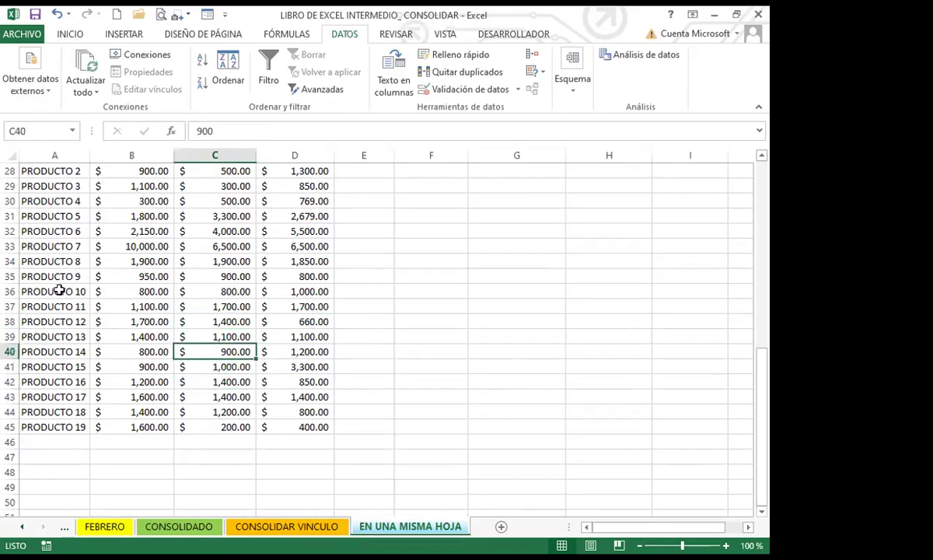
scroll(59, 276, up, 2)
click(62, 247)
click(157, 246)
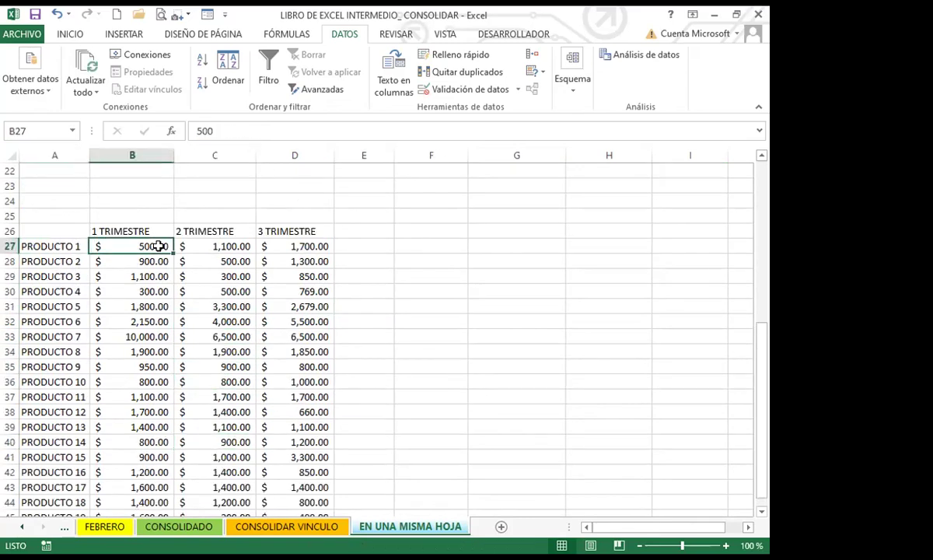
Check the consolidated quarterly values for PRODUCTO 1 and sample the amounts for PRODUCTO 2, PRODUCTO 6 and PRODUCTO 7.
click(226, 243)
click(60, 245)
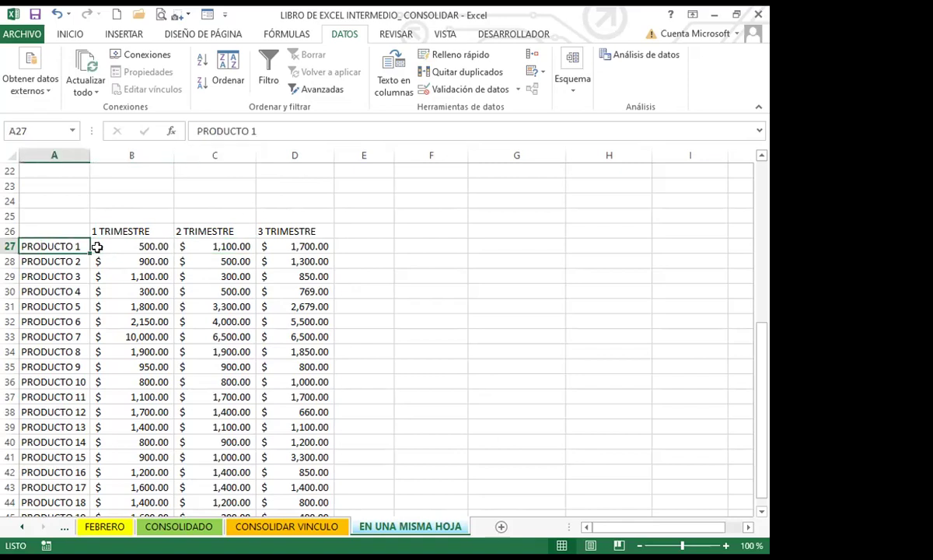
click(120, 247)
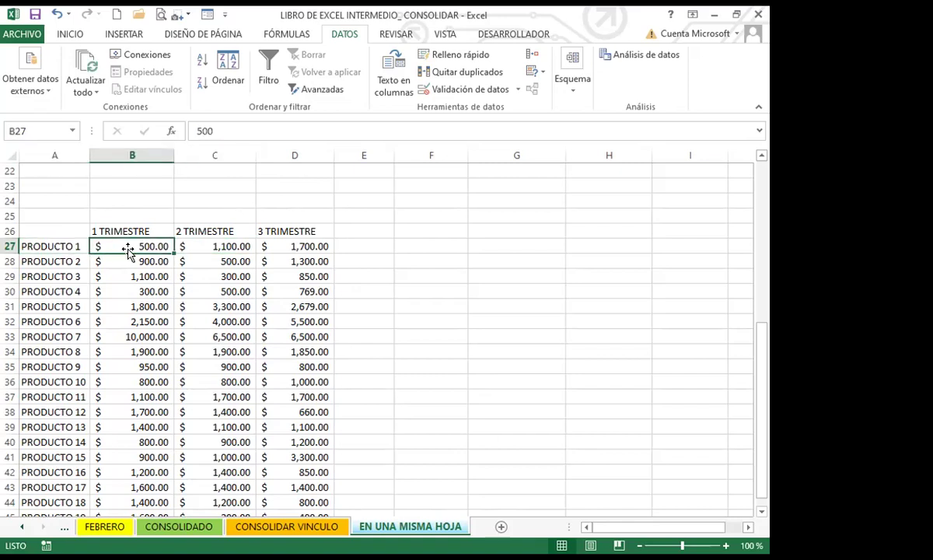
click(218, 261)
click(294, 264)
click(292, 244)
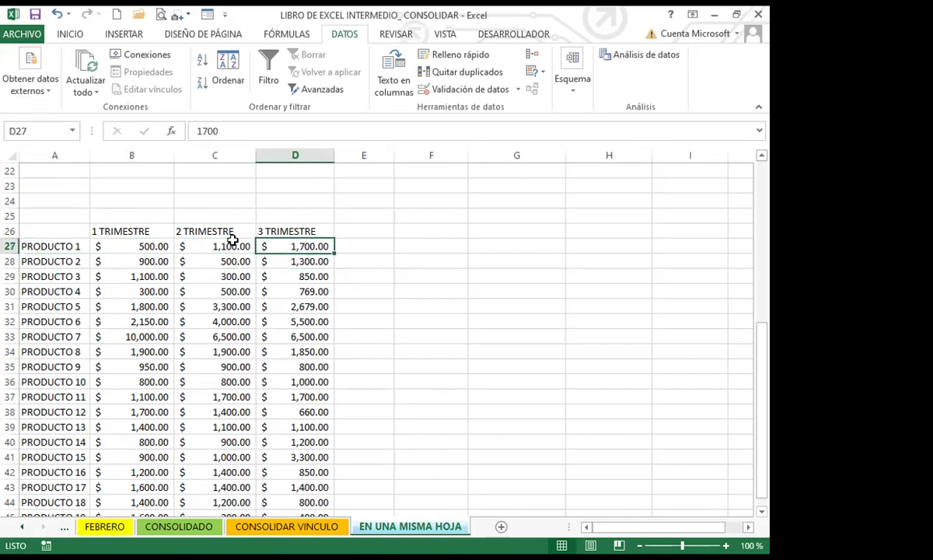
click(129, 321)
click(218, 333)
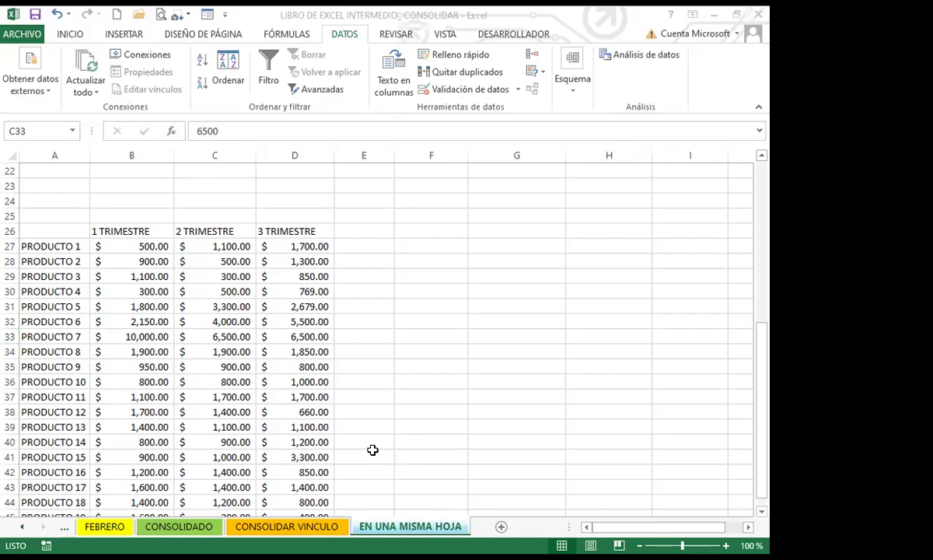
Review the consolidated 3 TRIMESTRE amounts for PRODUCTO 4 through PRODUCTO 7 and compare PRODUCTO 6 with its 2 TRIMESTRE value.
click(296, 287)
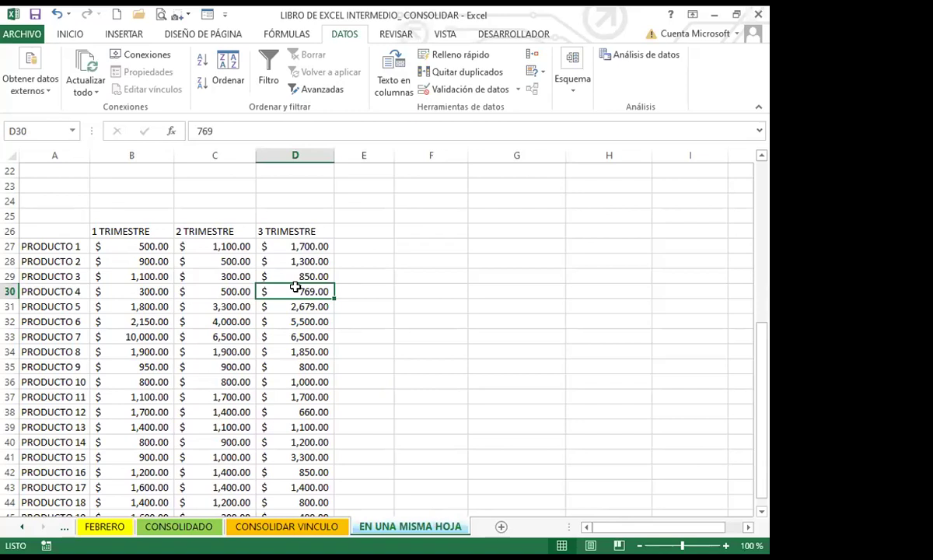
click(301, 306)
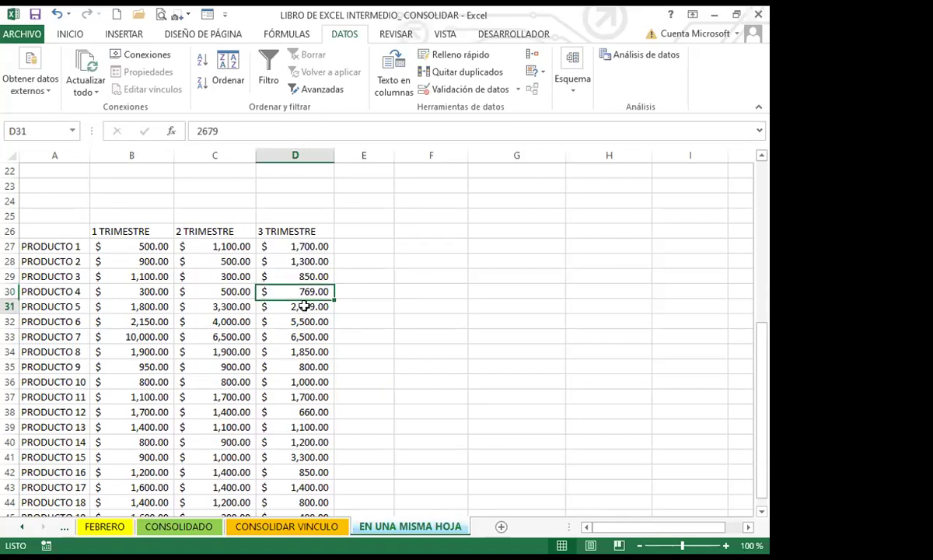
key(Down)
key(Down)
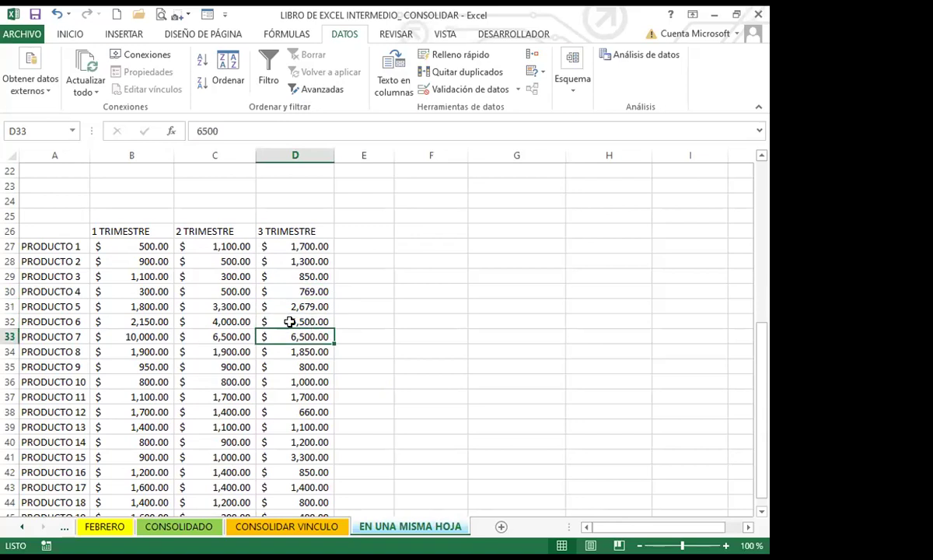
key(Up)
key(Up)
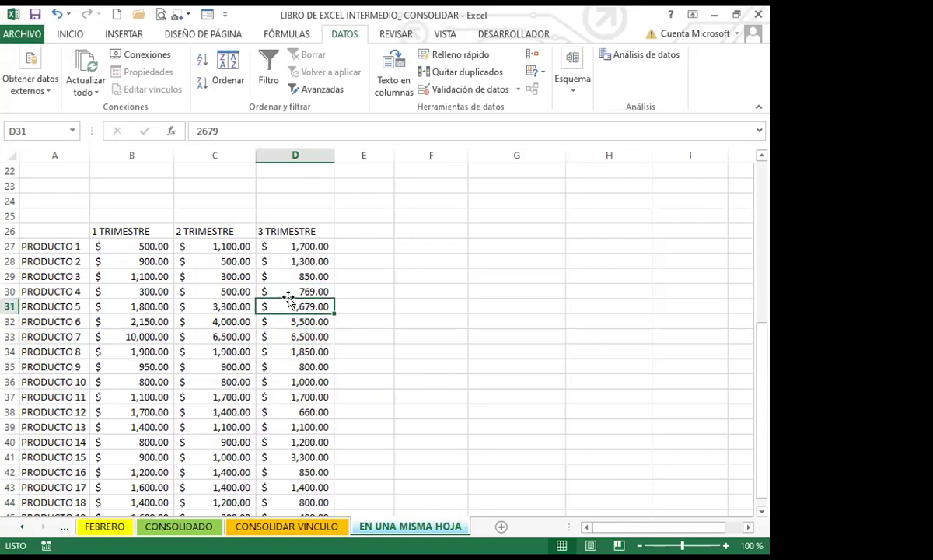
click(278, 289)
click(287, 321)
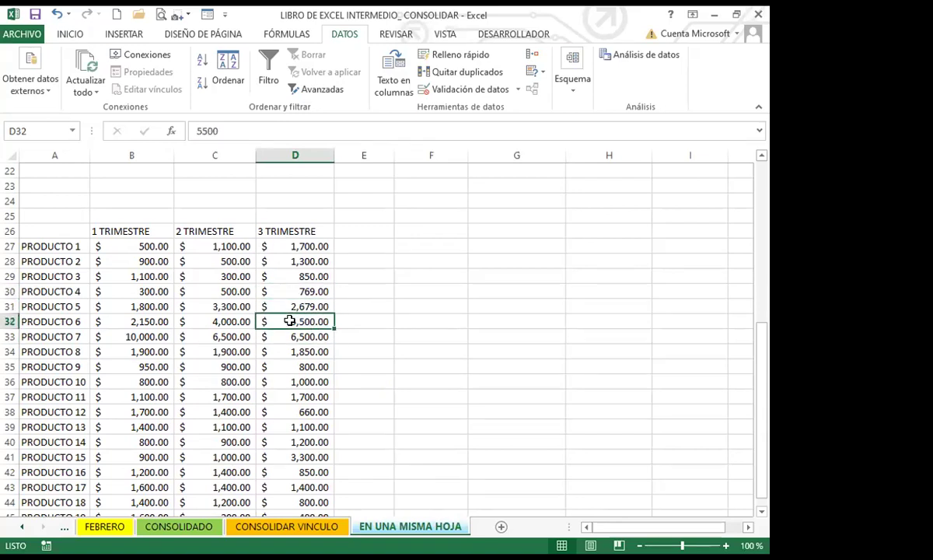
click(204, 315)
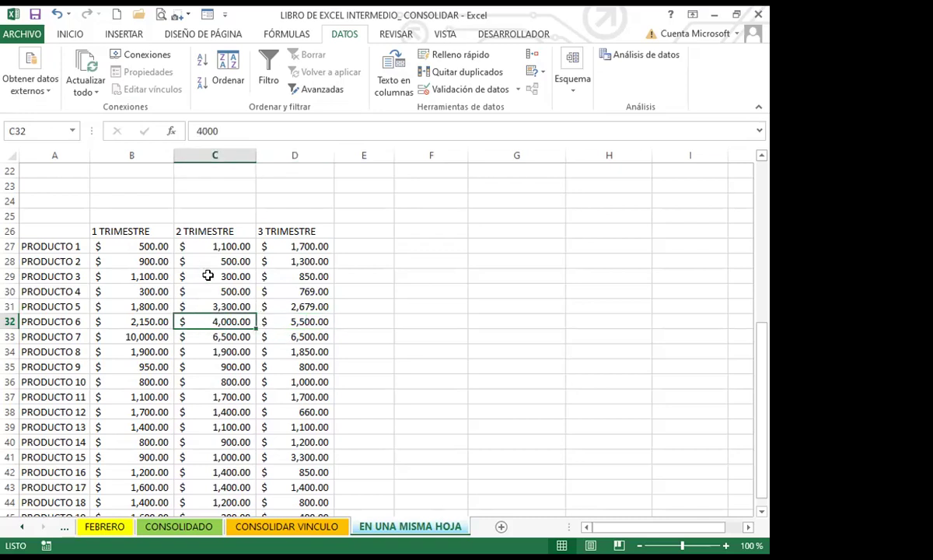
click(284, 318)
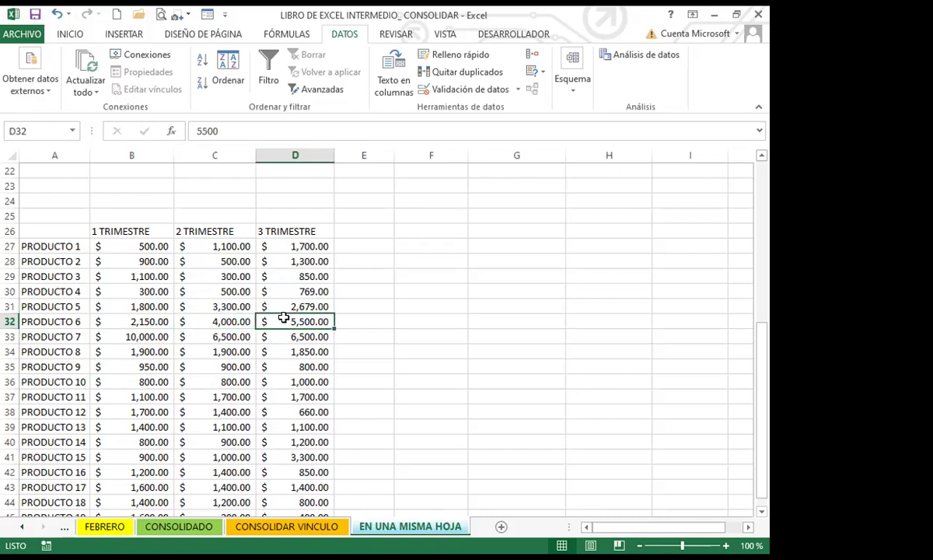
click(198, 318)
click(277, 319)
click(269, 230)
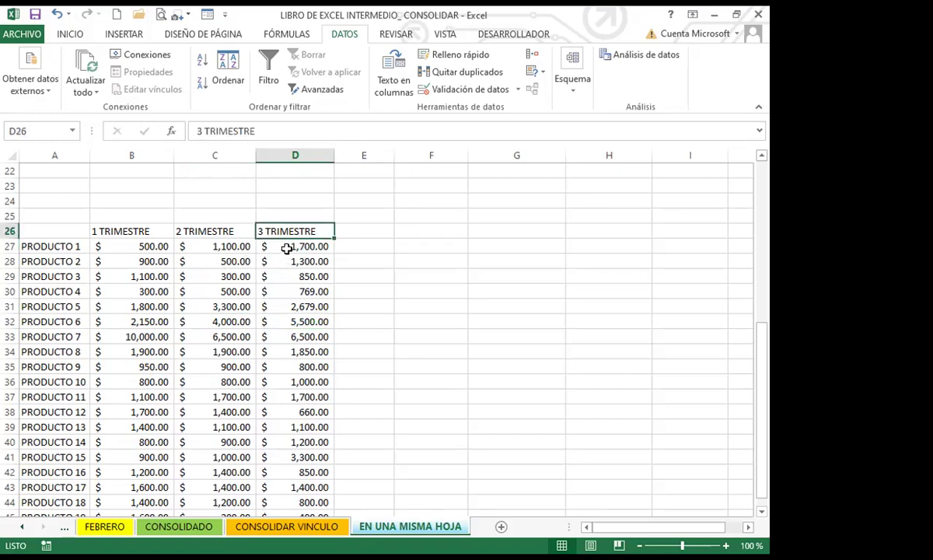
Examine the 3 TRIMESTRE amounts from PRODUCTO 1 through PRODUCTO 7, including the other two quarters of PRODUCTO 3.
click(314, 245)
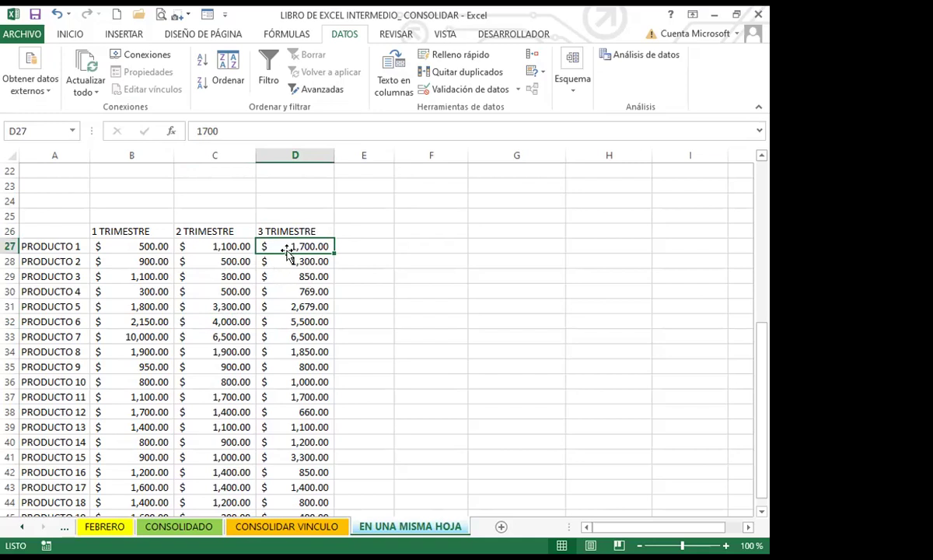
click(301, 288)
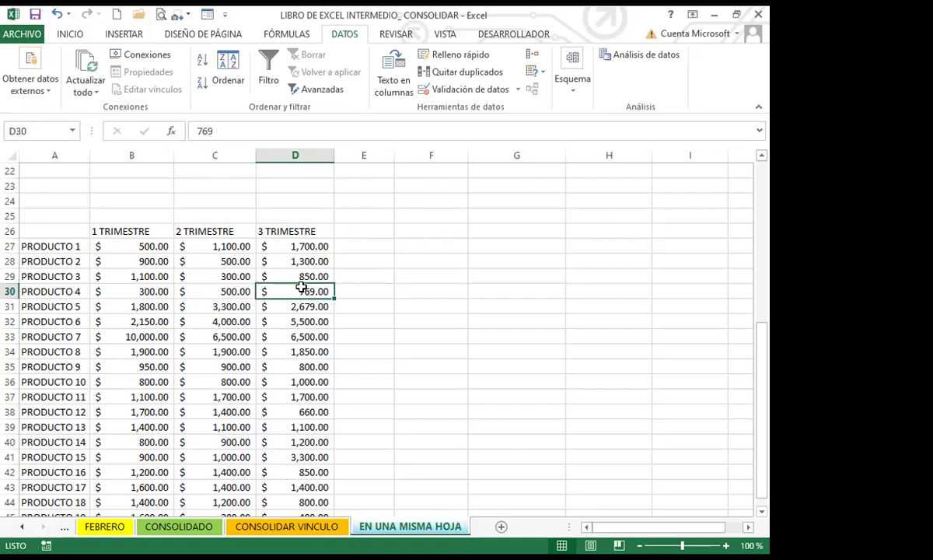
click(288, 246)
click(282, 261)
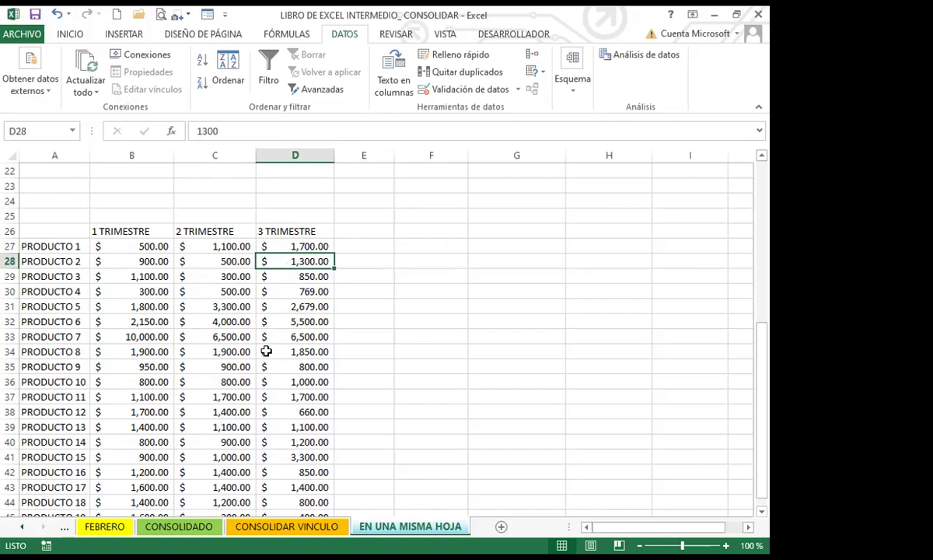
click(279, 281)
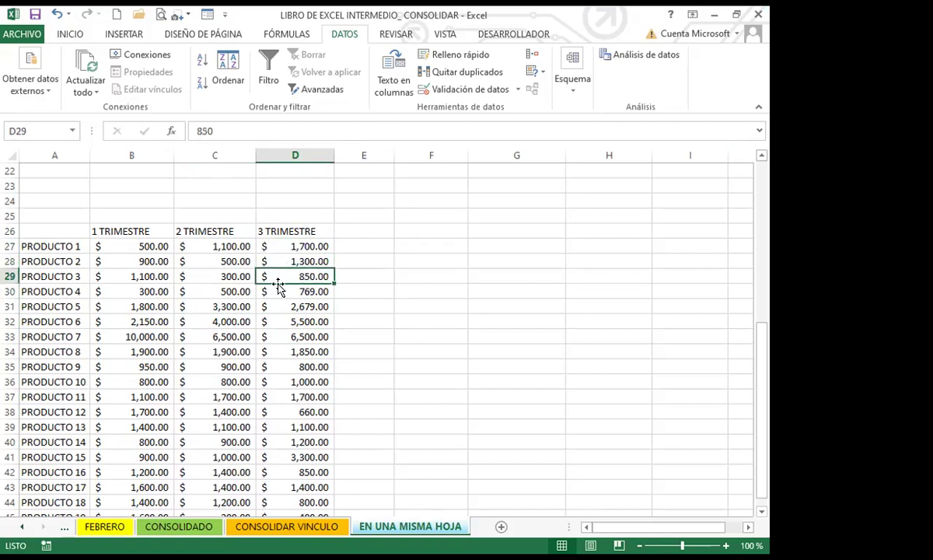
click(223, 272)
click(134, 274)
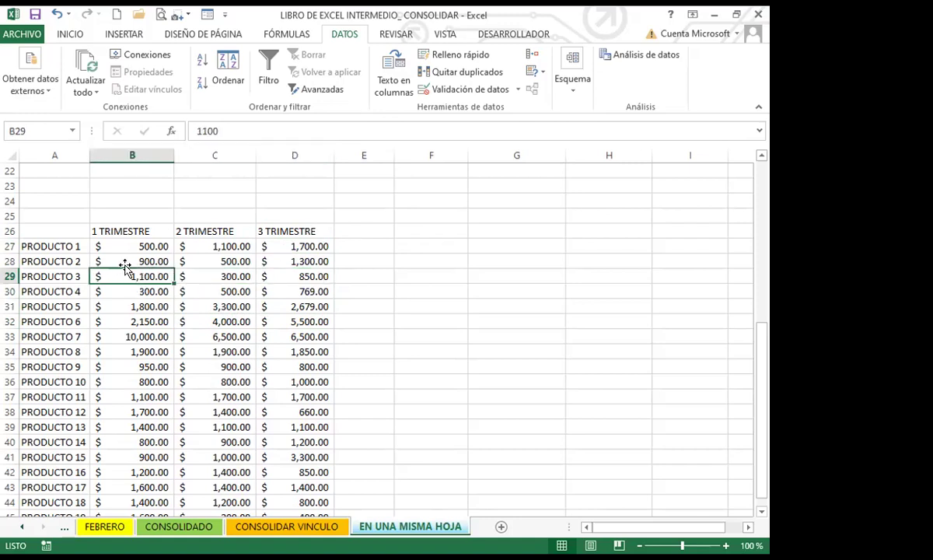
click(290, 333)
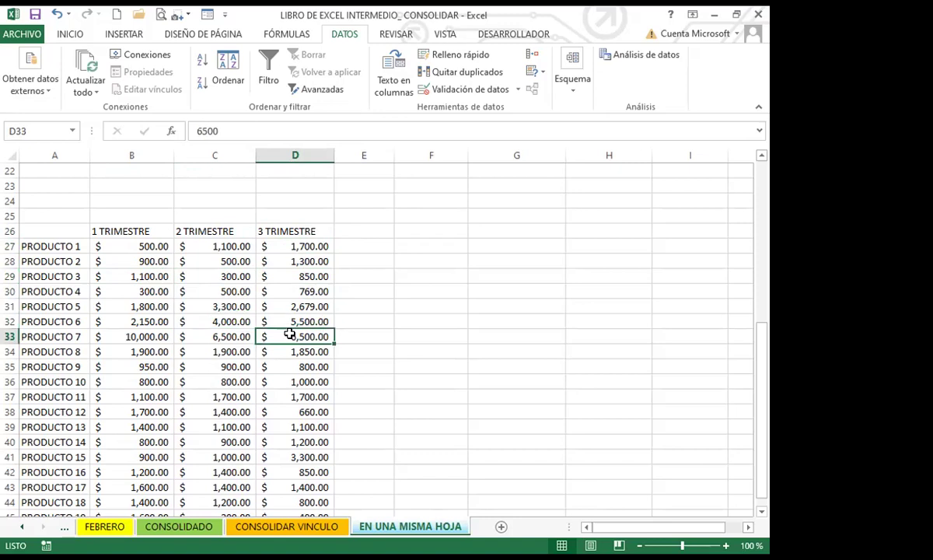
click(297, 305)
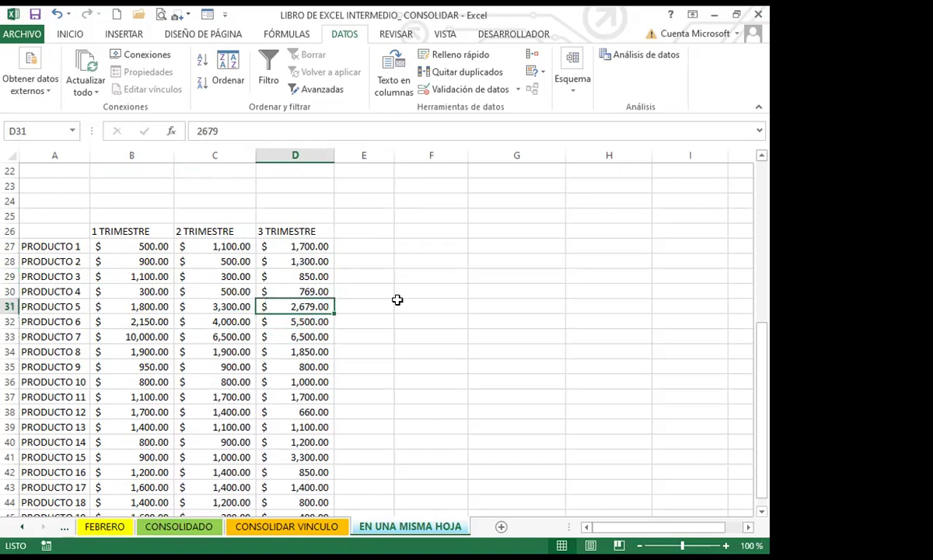
click(312, 332)
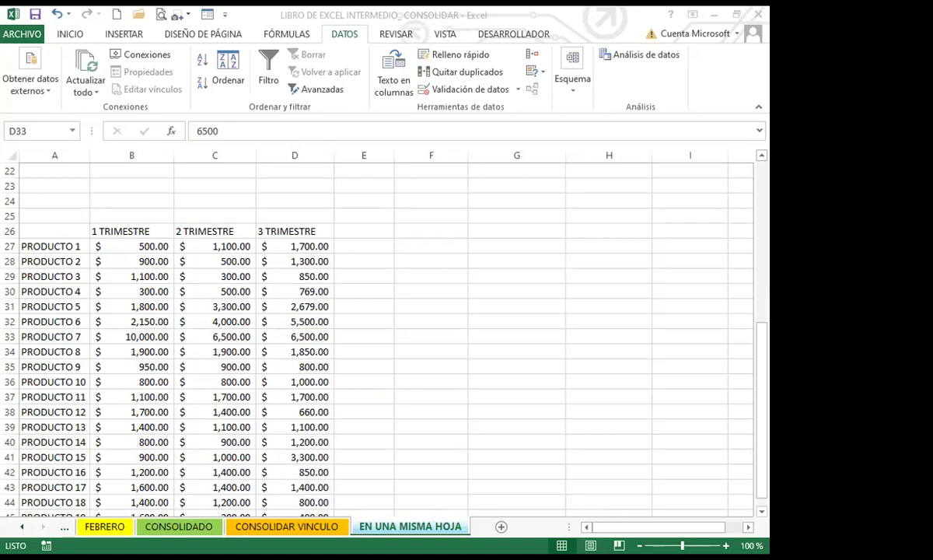
Inspect the 3 TRIMESTRE amounts from PRODUCTO 8 through PRODUCTO 12 and the end of the consolidated table below PRODUCTO 19.
key(alt+Tab)
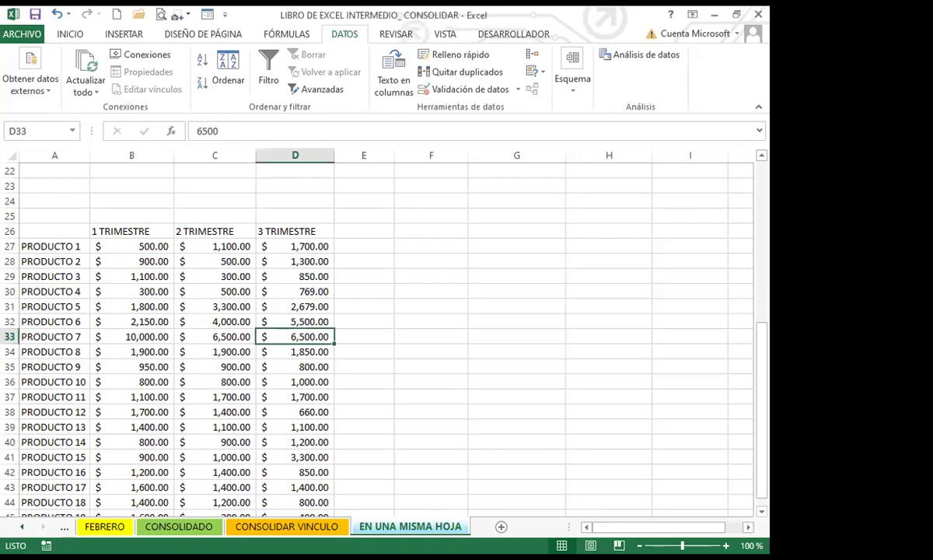
click(324, 408)
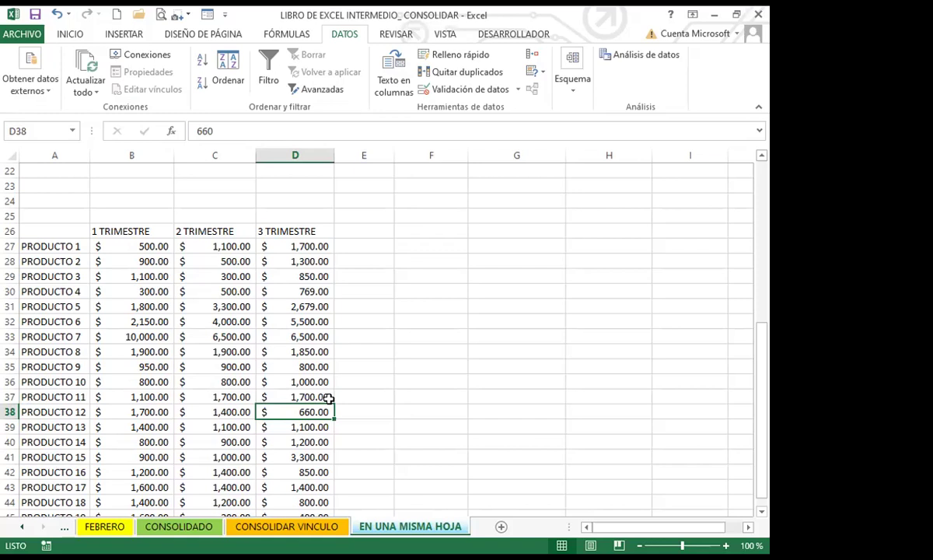
click(319, 381)
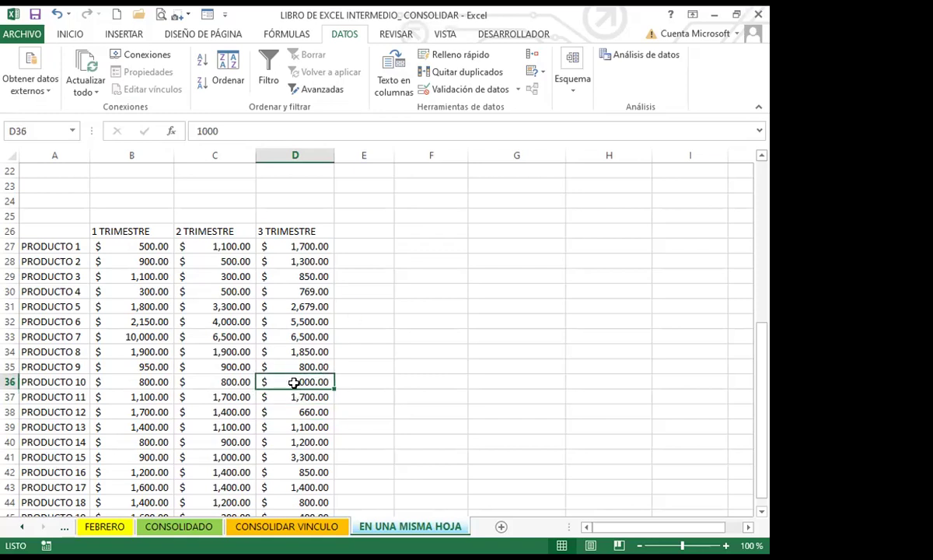
click(300, 366)
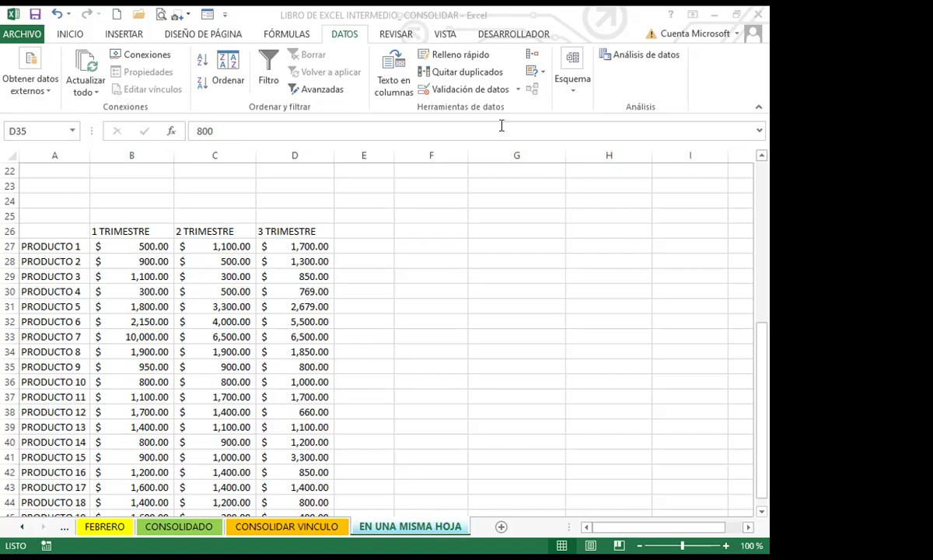
click(273, 352)
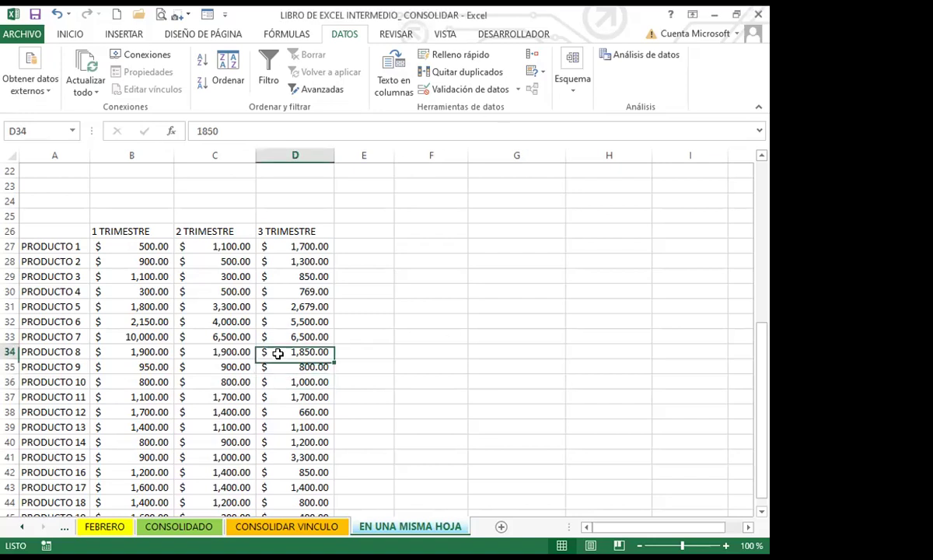
scroll(241, 358, down, 6)
click(243, 377)
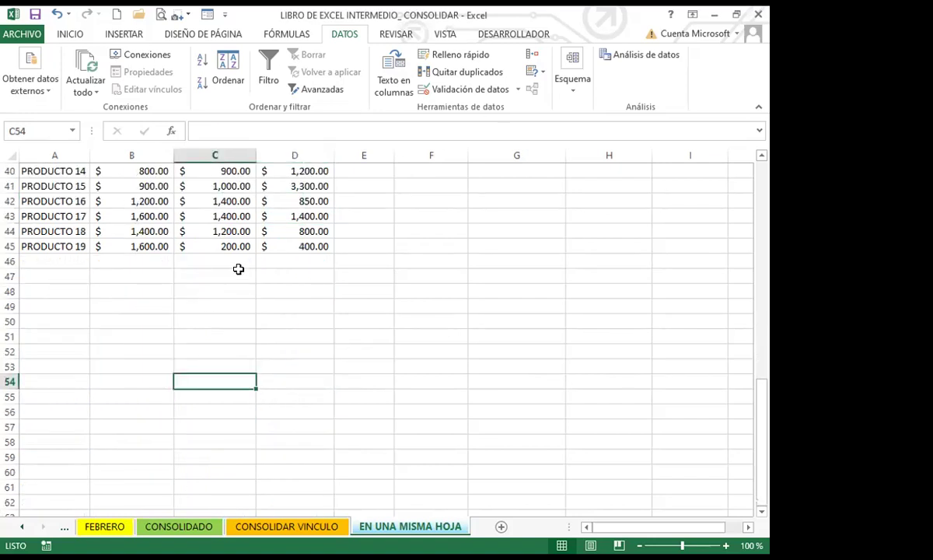
click(241, 266)
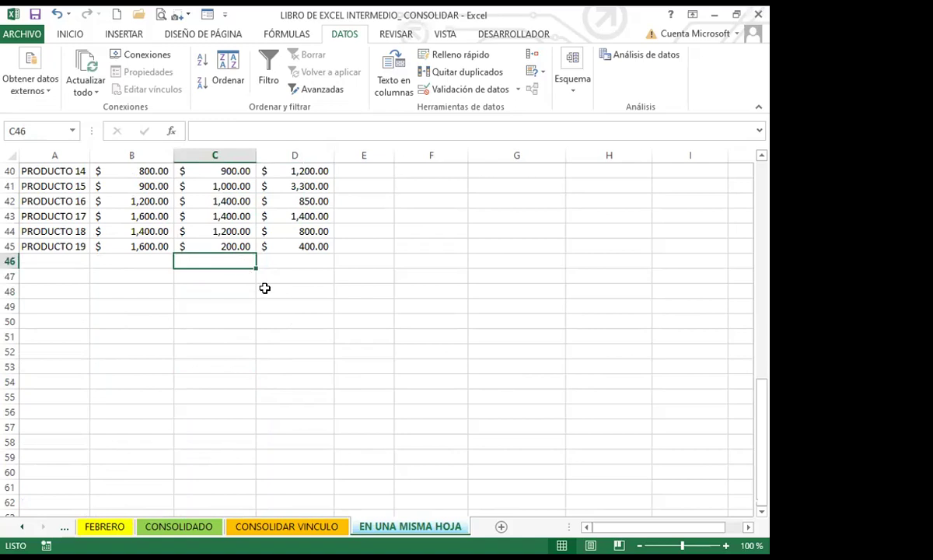
click(265, 290)
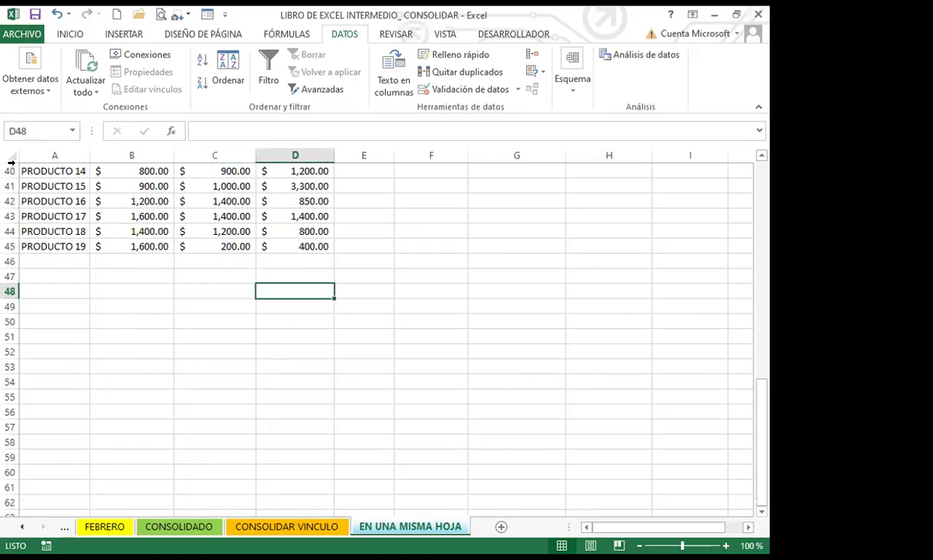
click(427, 286)
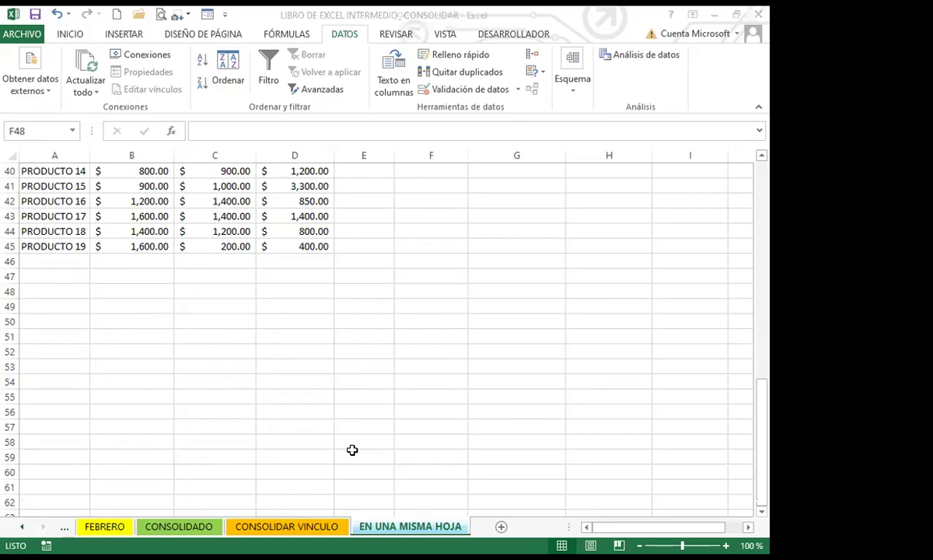
Switch to the blank CONSOLIDAR workbook and select cell A1 on its CONSOLIDAR MES DE ENERO Y FEBRE sheet.
click(292, 288)
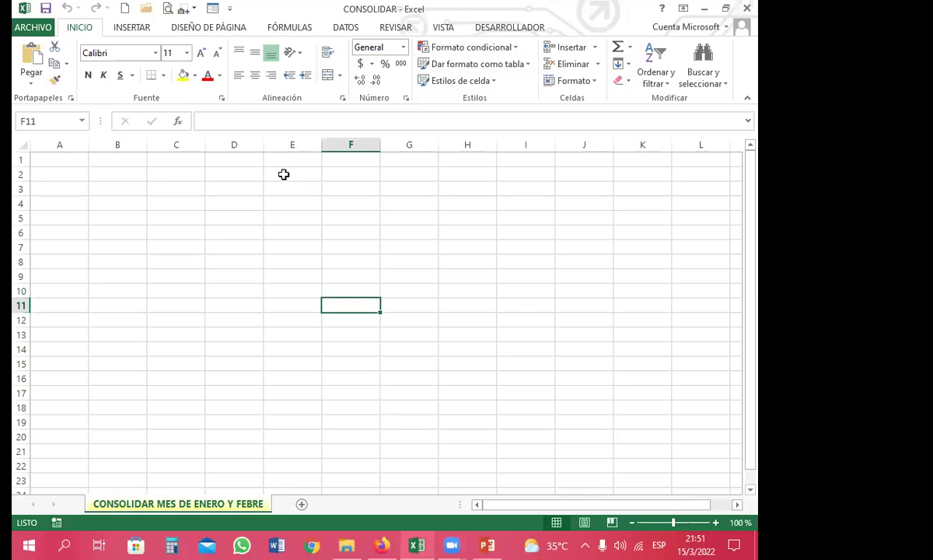
click(235, 375)
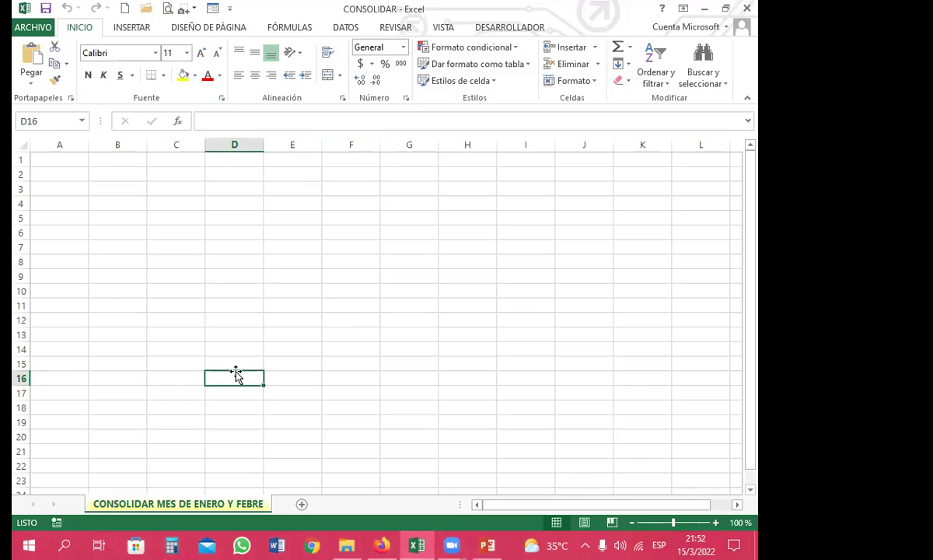
click(56, 158)
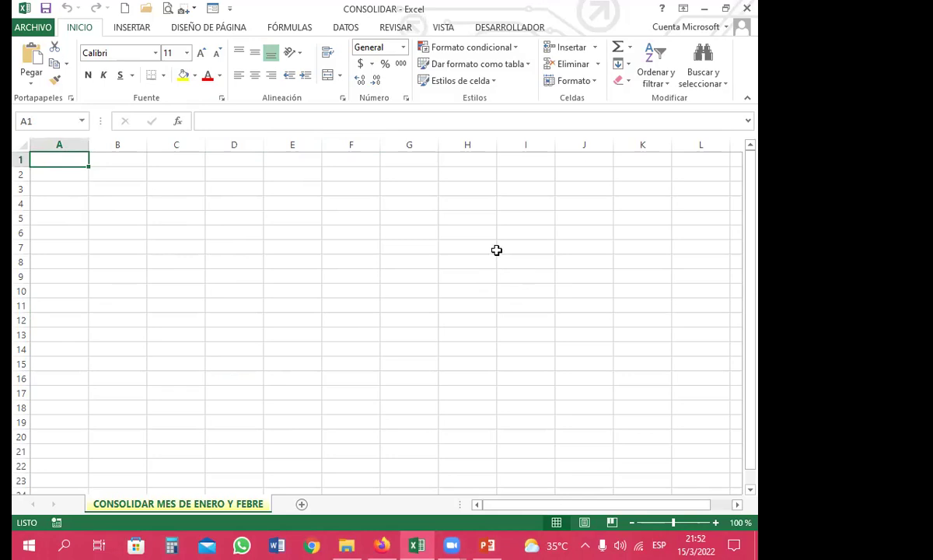
Open the ENERO and FEBRERO workbooks from the EXCEL TRIMESTRES folder in File Explorer.
click(349, 542)
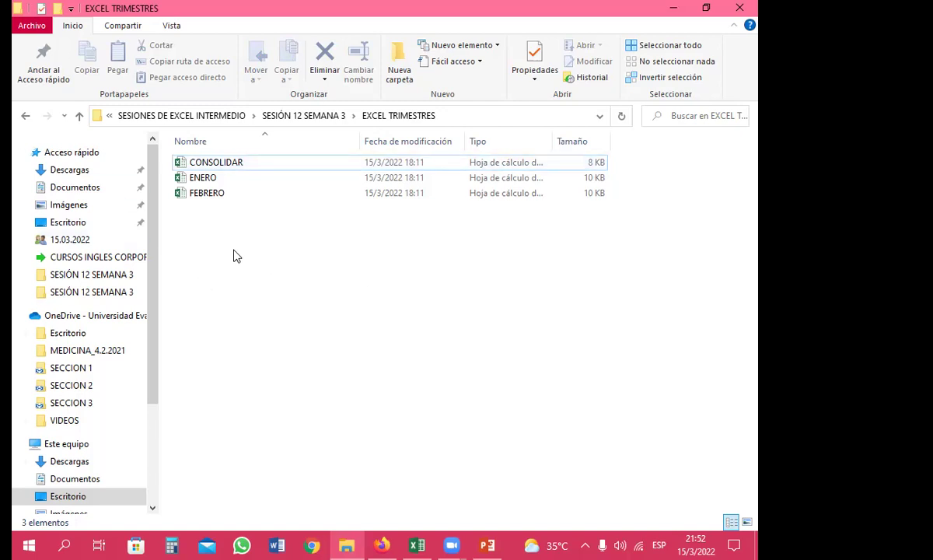
double_click(204, 179)
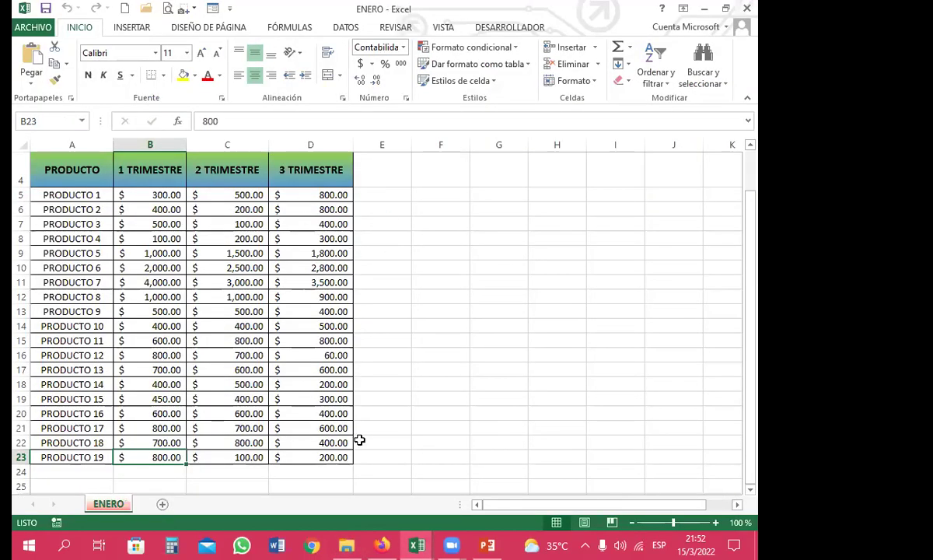
click(347, 545)
double_click(209, 193)
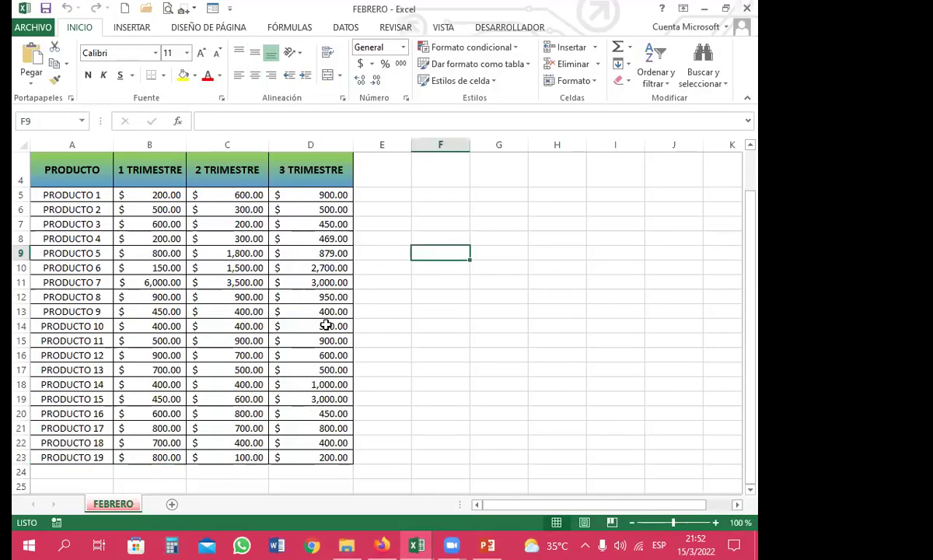
Switch to the CONSOLIDAR workbook and open the Consolidar dialog with the Suma function for cell A1.
click(381, 299)
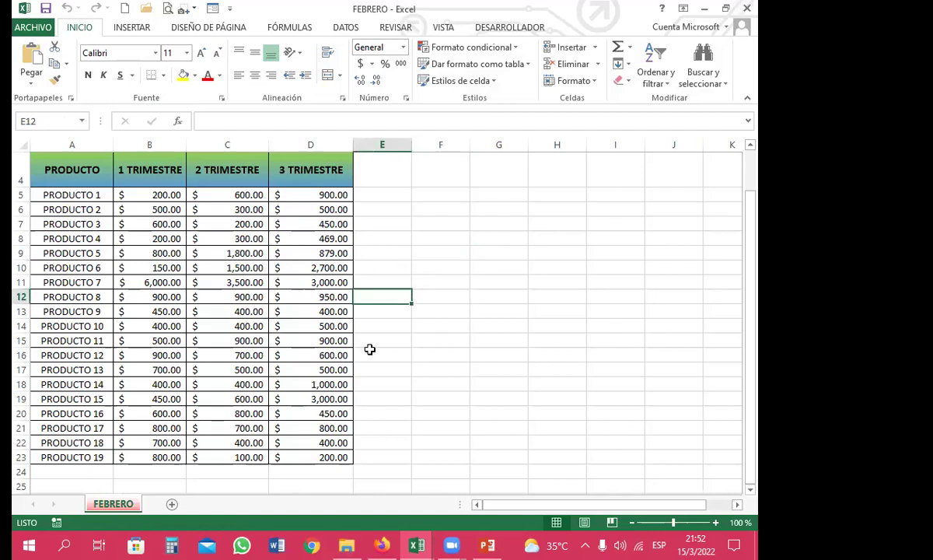
mouse_move(413, 544)
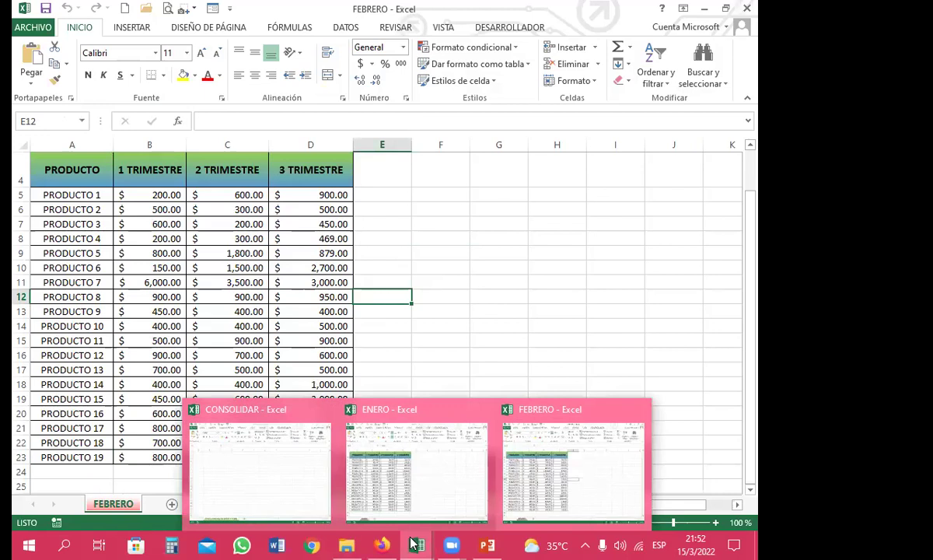
click(241, 440)
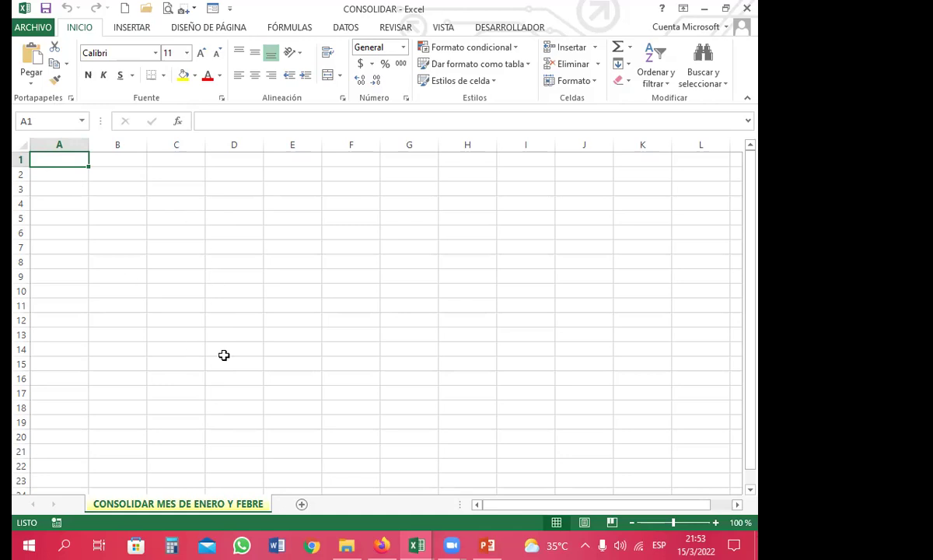
click(346, 28)
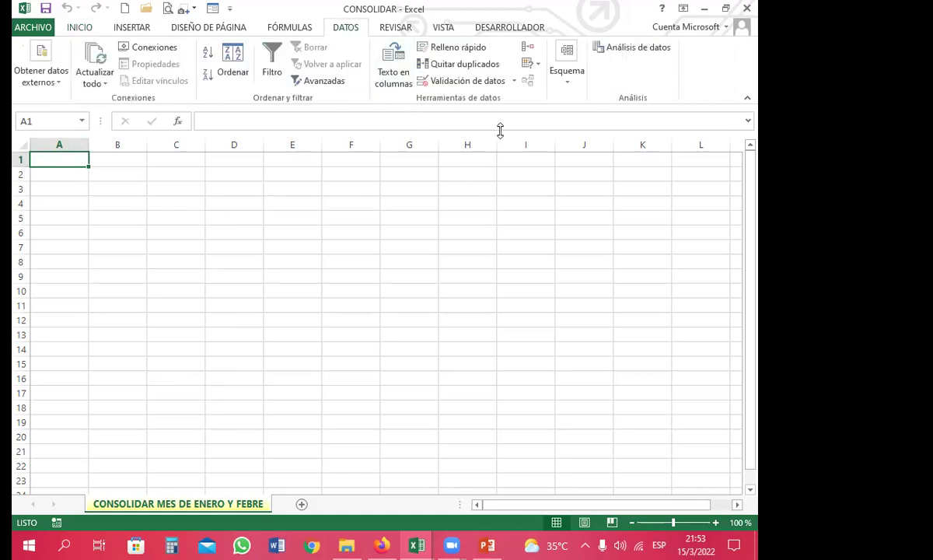
click(529, 48)
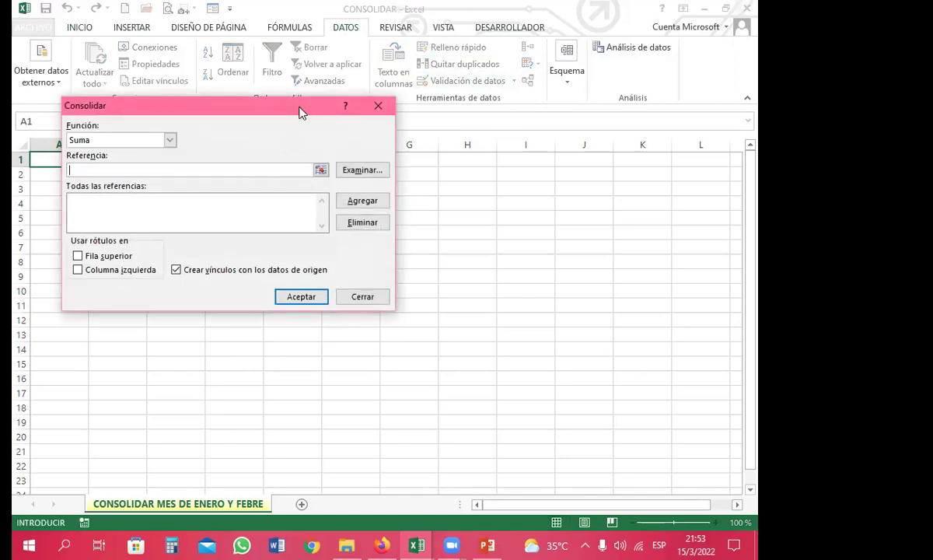
drag(302, 110, 532, 123)
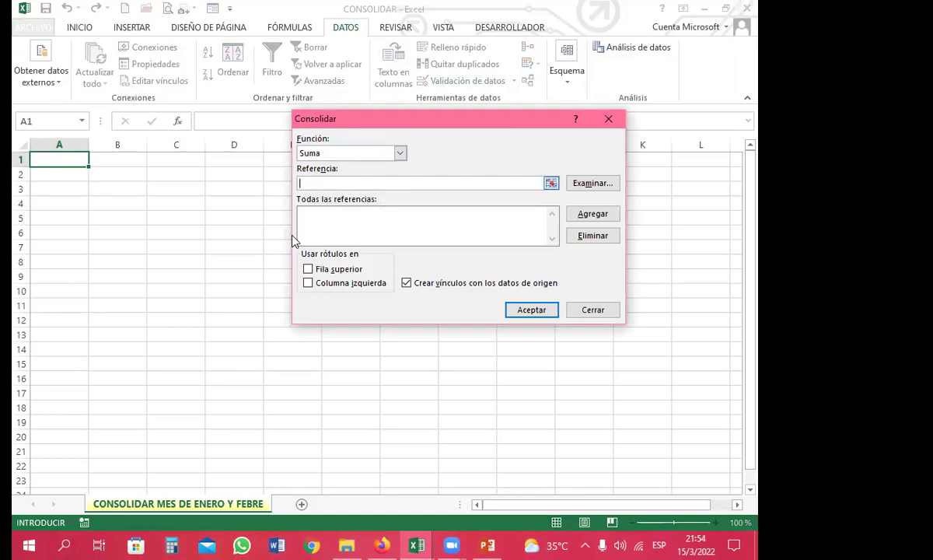
Add range A4:D23 of the ENERO workbook to the list of consolidation references.
mouse_move(417, 543)
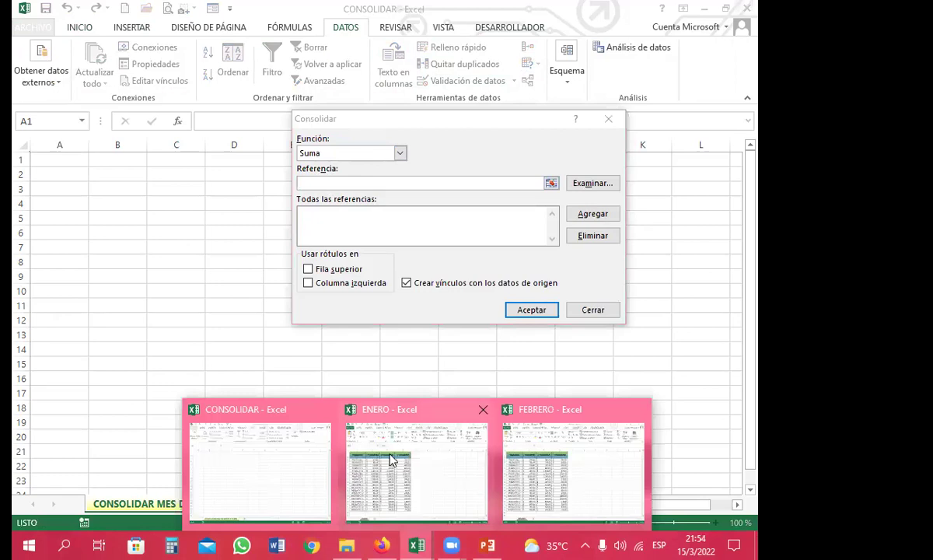
click(404, 413)
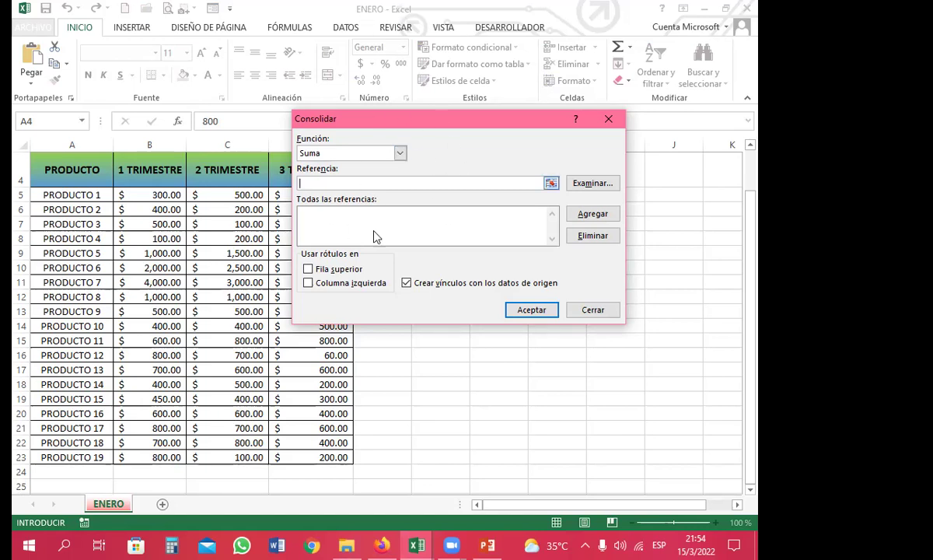
drag(69, 167, 285, 289)
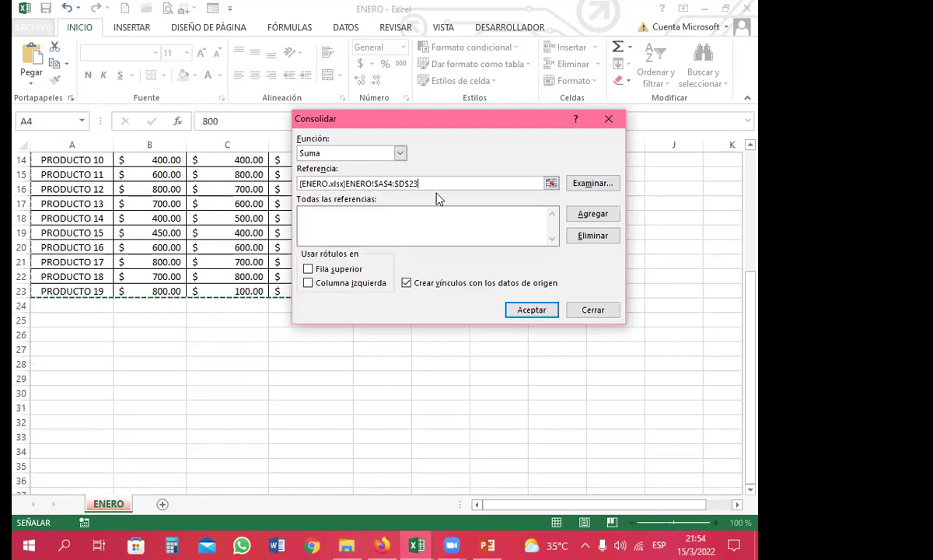
click(589, 215)
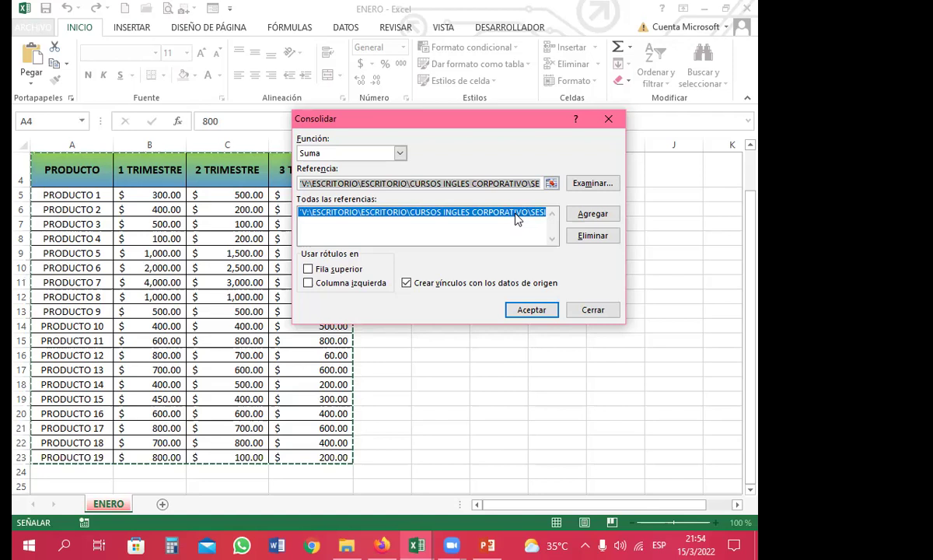
Try to capture the FEBRERO workbook's table as the second reference, and close the Consolidar dialog.
click(426, 545)
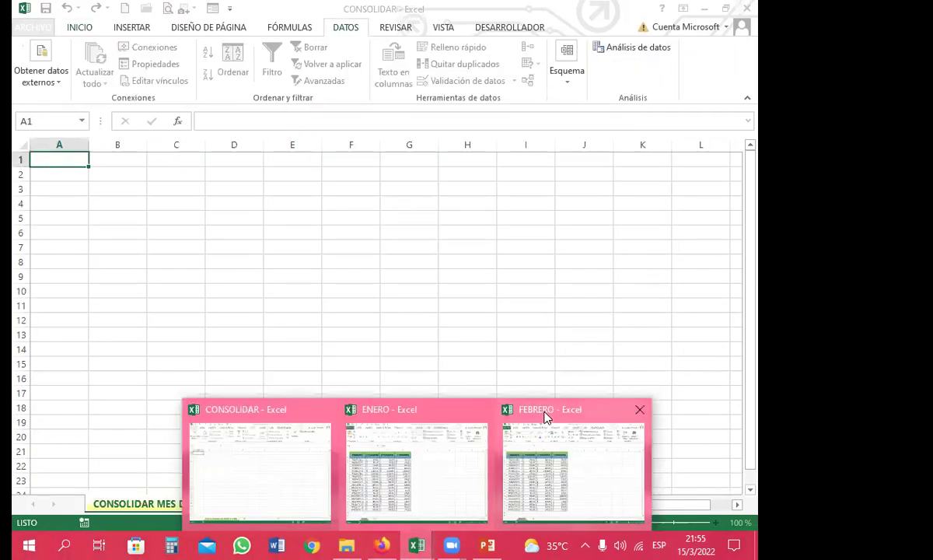
click(416, 459)
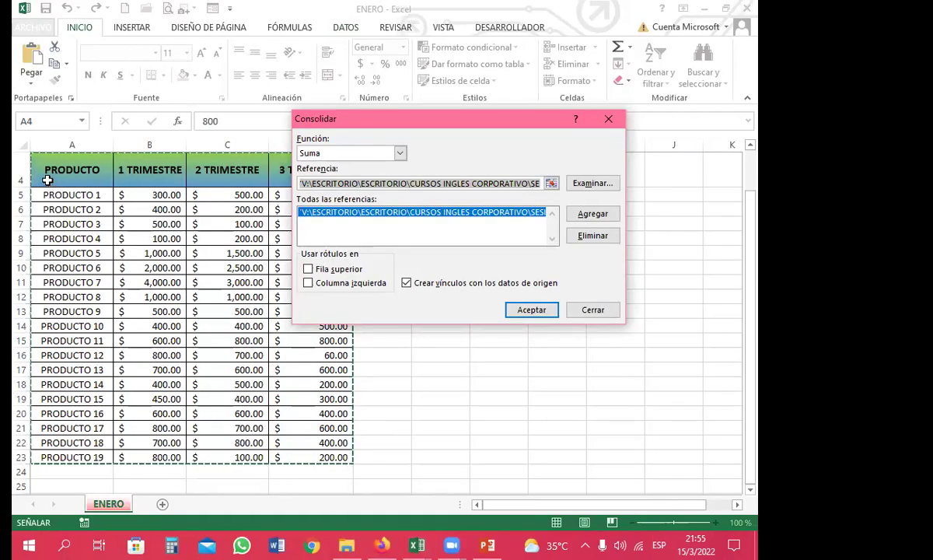
drag(57, 169, 286, 177)
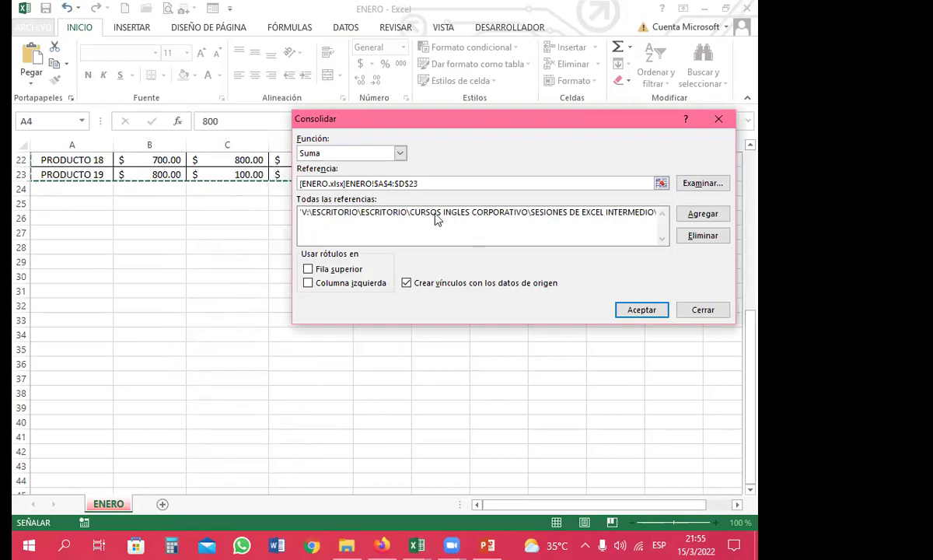
click(417, 544)
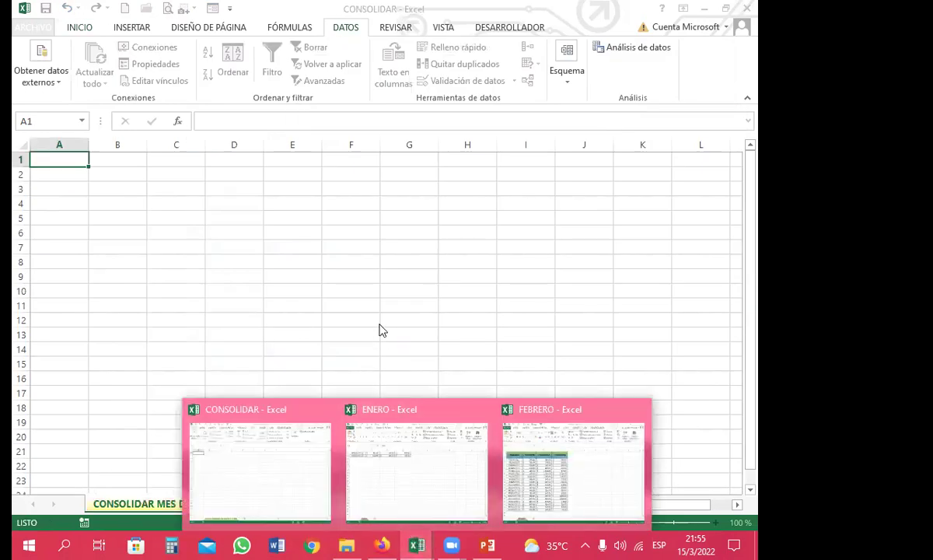
mouse_move(418, 543)
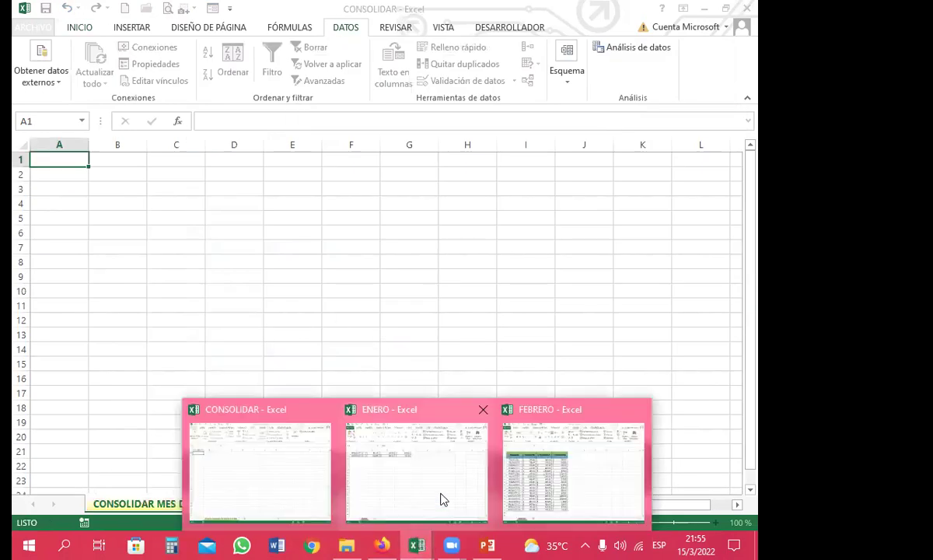
click(248, 412)
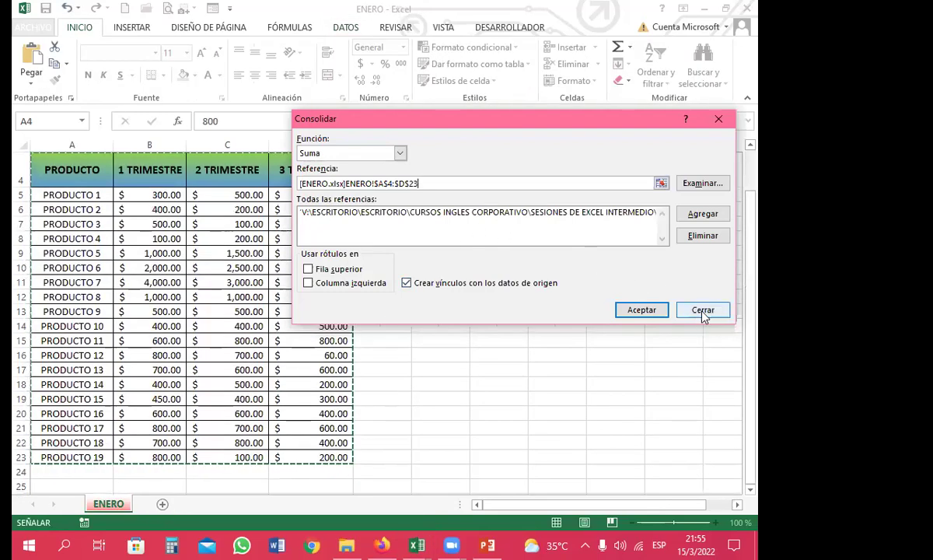
click(703, 310)
click(407, 312)
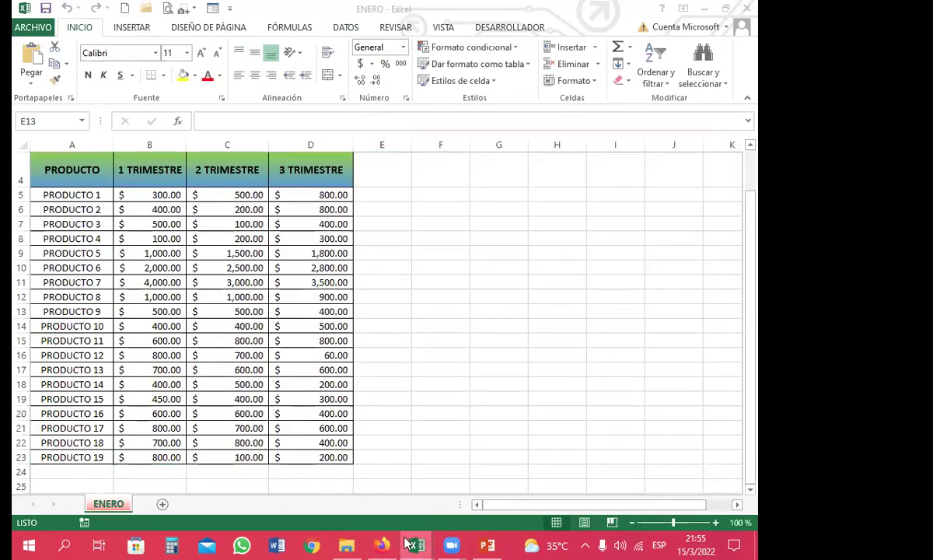
Reopen the Consolidar dialog from cell A1 of the CONSOLIDAR workbook and delete the stored ENERO reference.
mouse_move(418, 544)
click(260, 483)
click(54, 159)
click(527, 47)
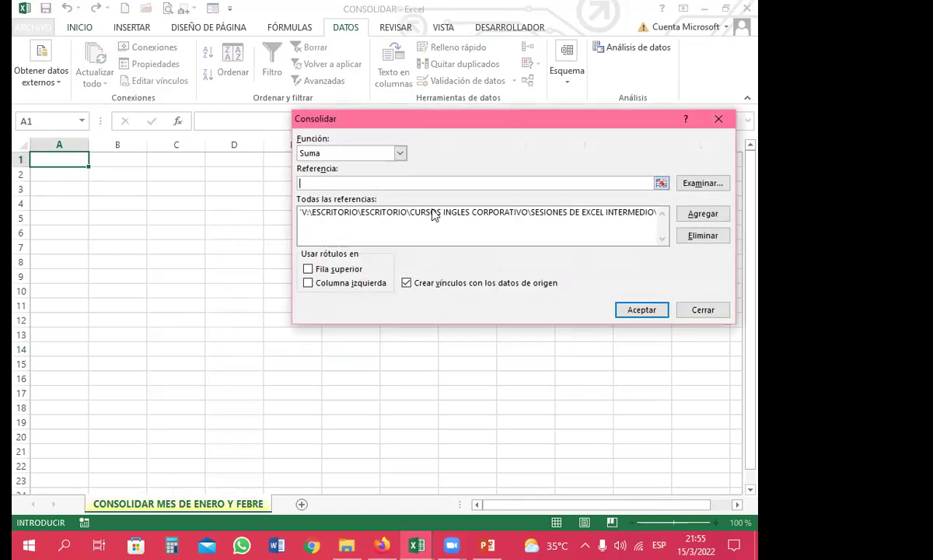
click(558, 213)
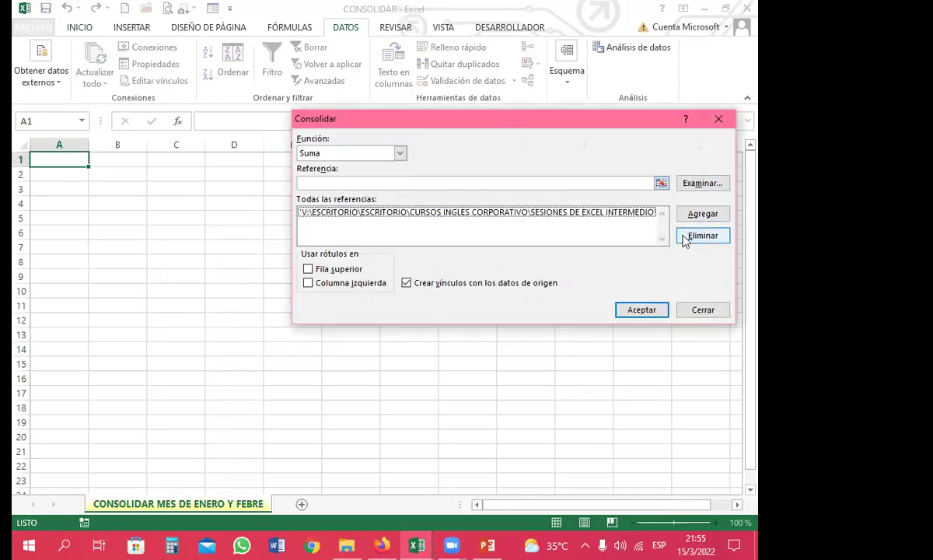
click(537, 212)
click(696, 237)
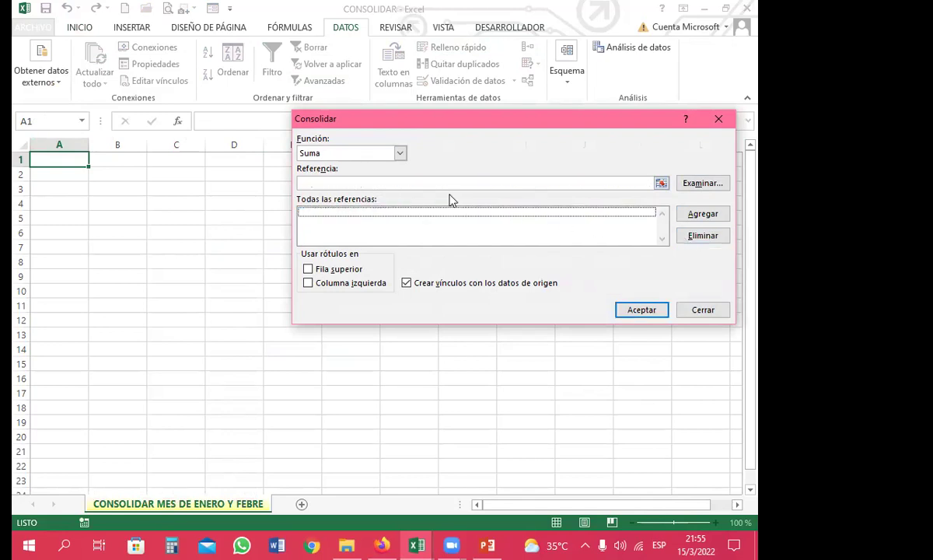
Select the ENERO workbook's table, A4:D23, as the source range and add it as a consolidation reference again.
click(301, 183)
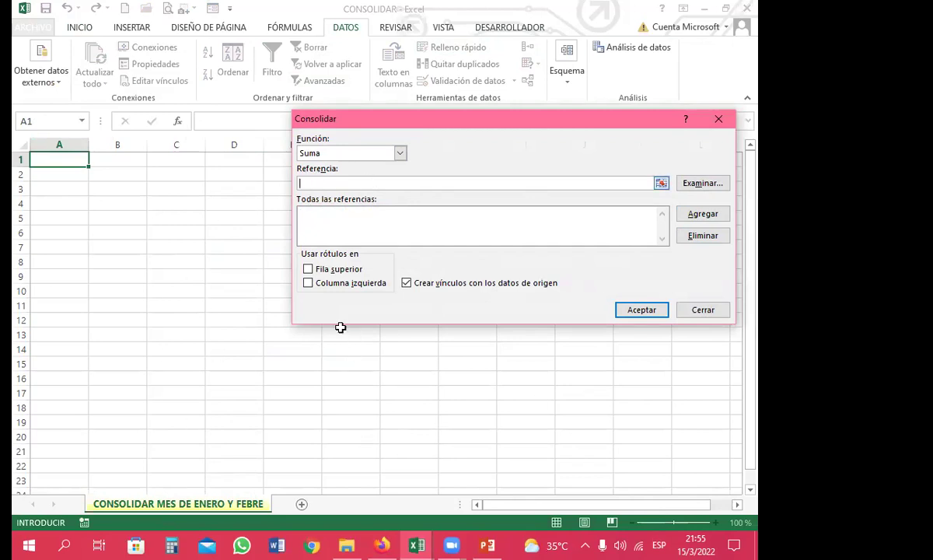
click(417, 543)
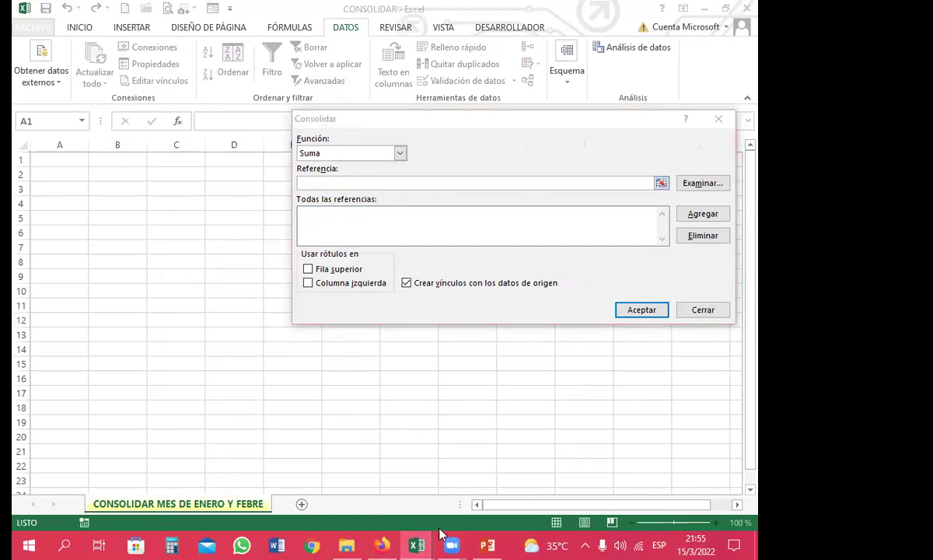
mouse_move(417, 544)
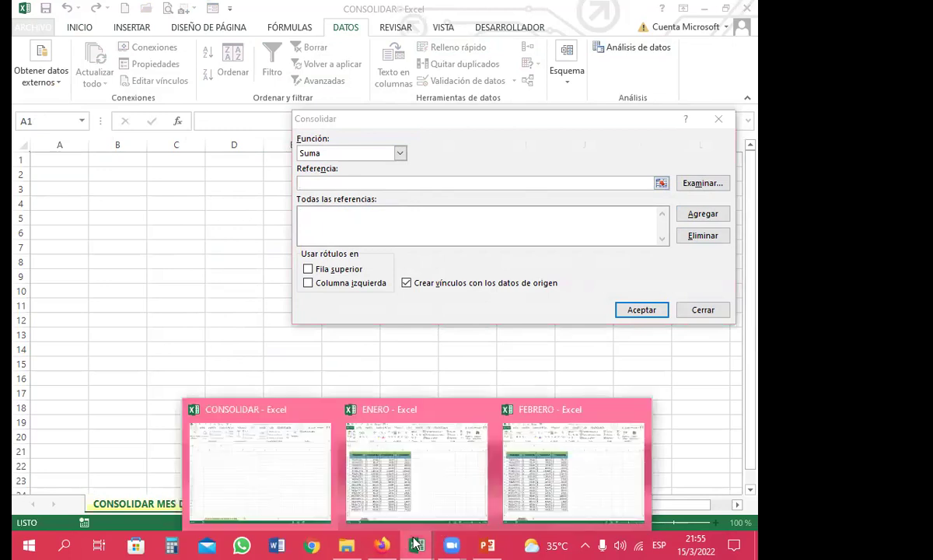
click(332, 182)
click(417, 544)
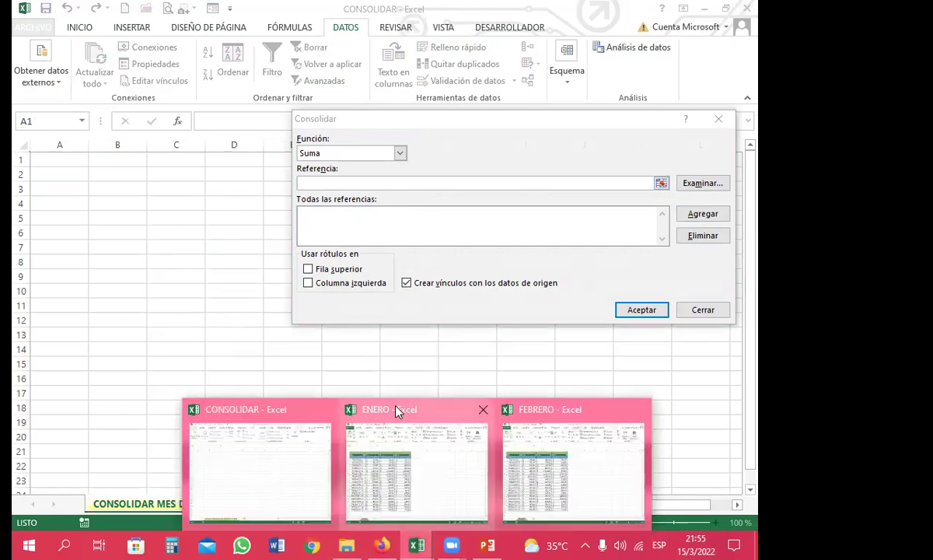
click(395, 411)
drag(77, 192, 289, 179)
click(591, 215)
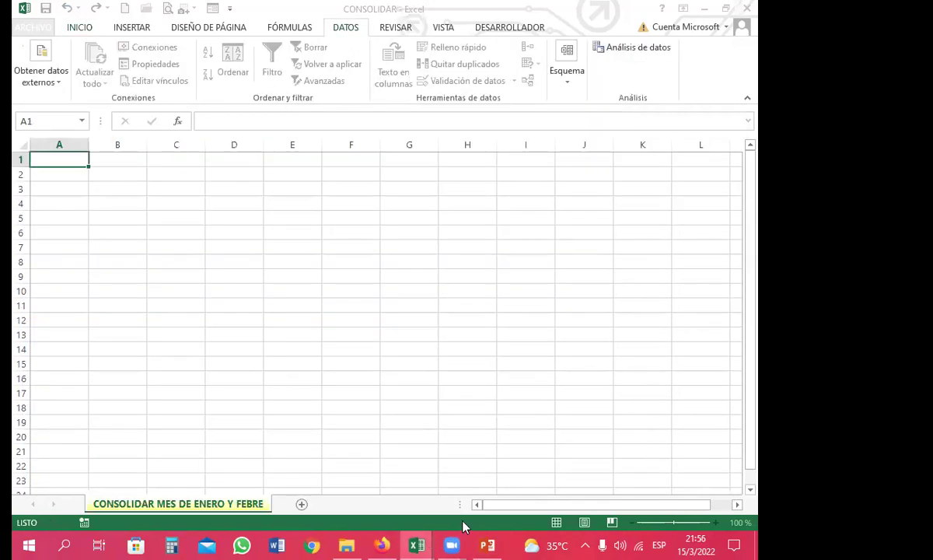
Try twice to add the FEBRERO workbook's product table as the second consolidation reference.
mouse_move(417, 545)
click(548, 435)
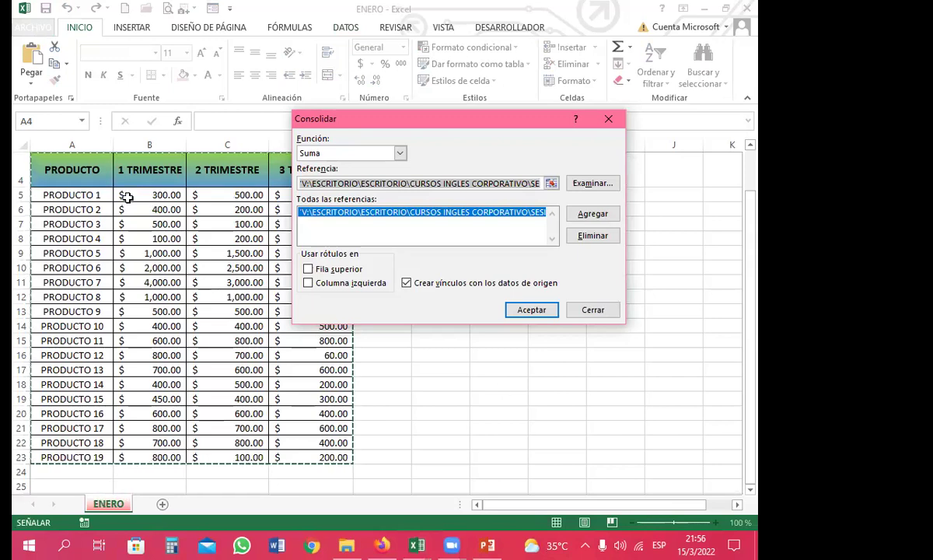
scroll(156, 338, down, 3)
scroll(166, 323, up, 2)
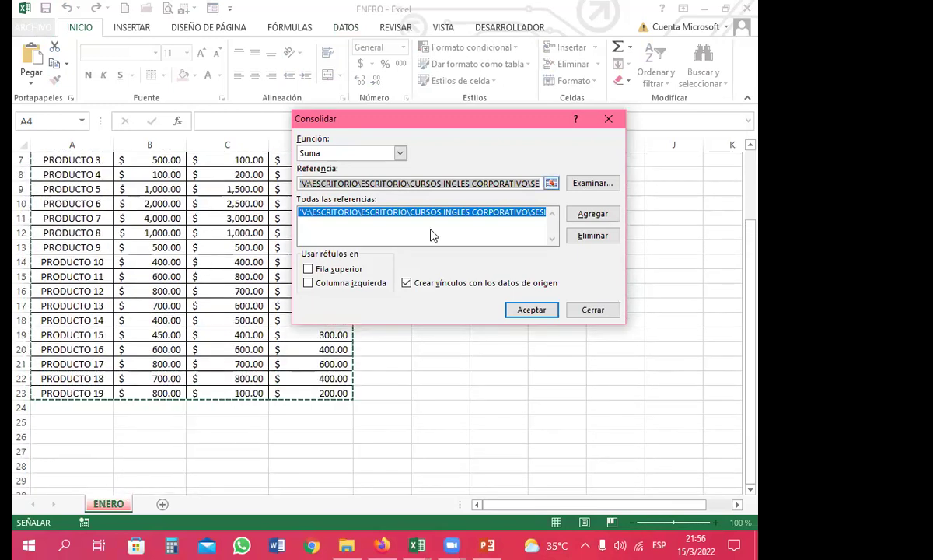
click(592, 215)
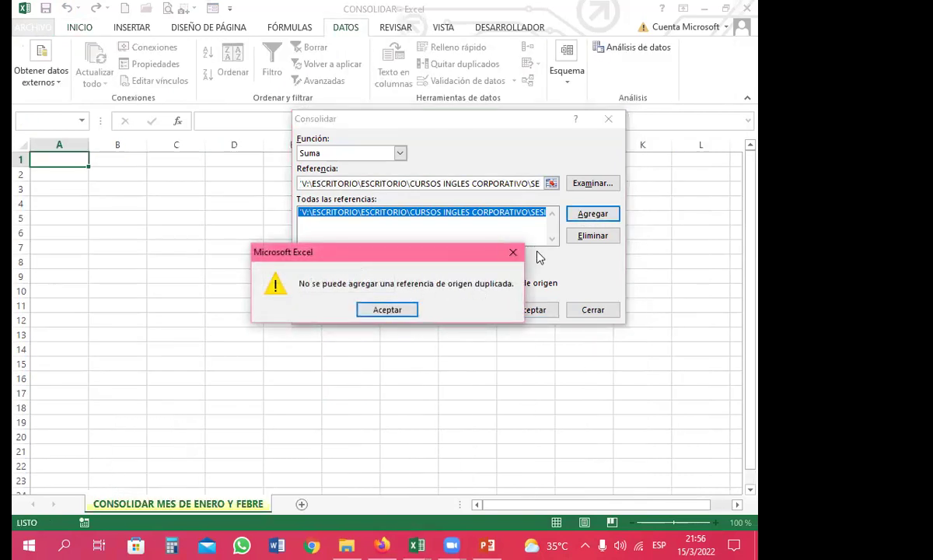
click(513, 254)
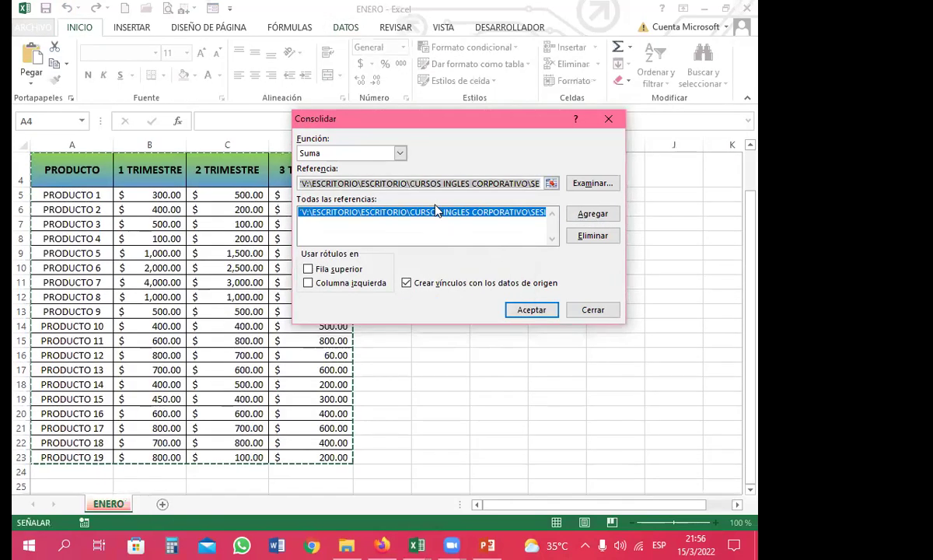
click(416, 544)
click(548, 479)
click(591, 218)
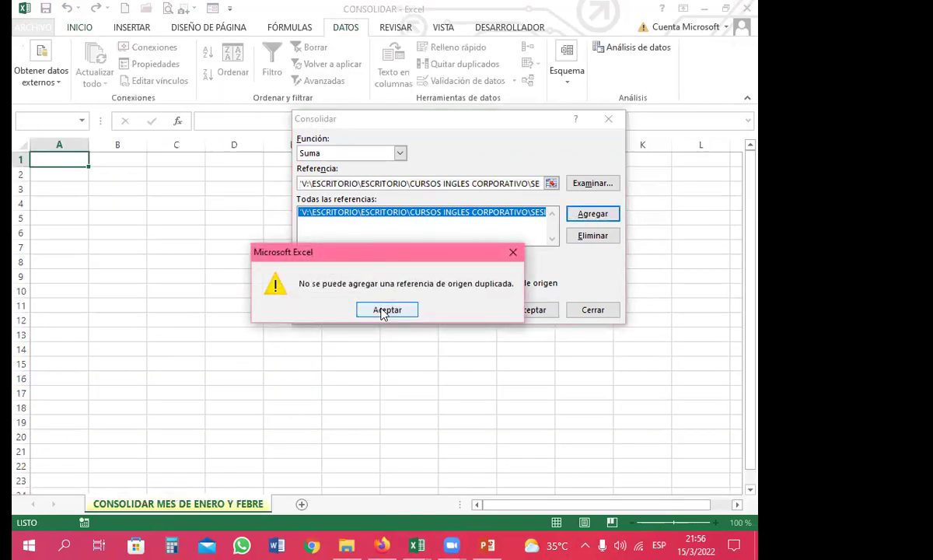
click(385, 309)
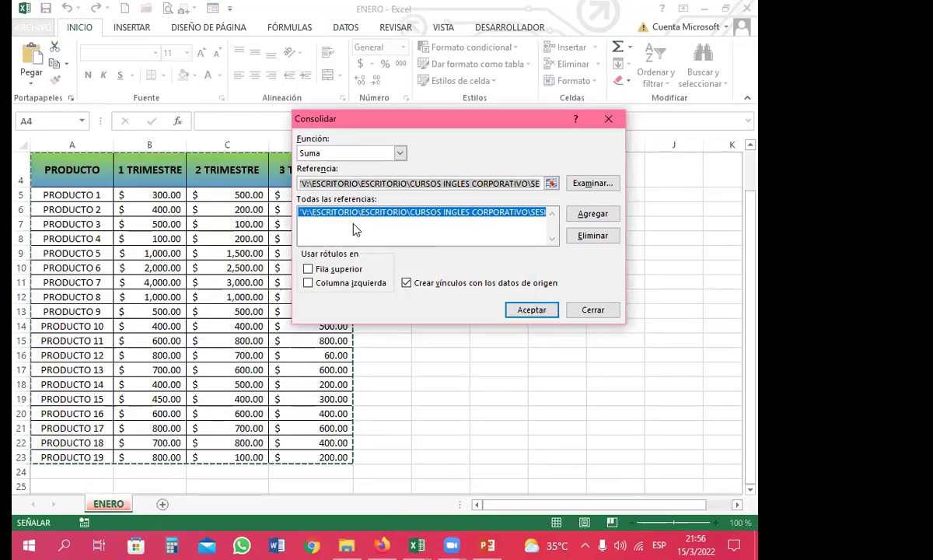
Restart the consolidation from cell A1 of the CONSOLIDAR workbook and clear the ENERO reference from the dialog's list.
click(594, 312)
click(400, 323)
mouse_move(417, 544)
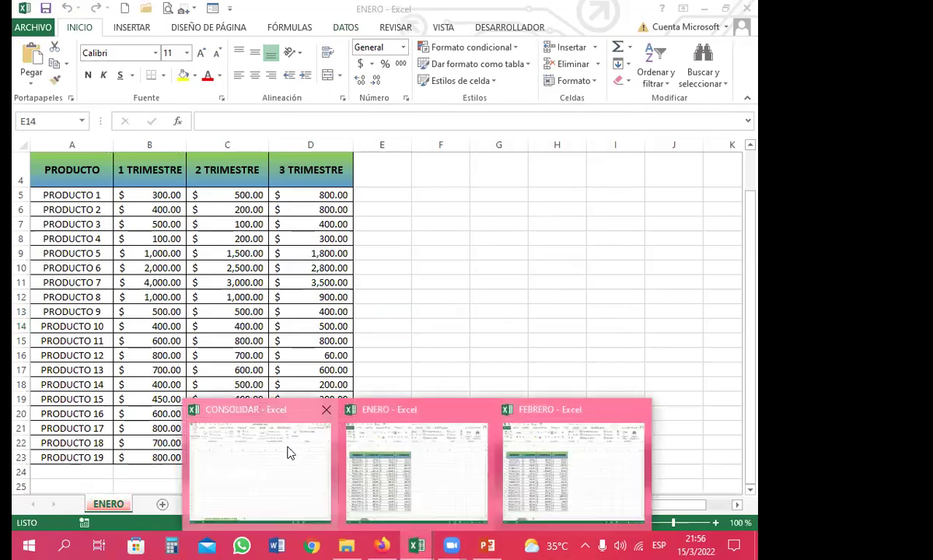
click(288, 449)
click(54, 161)
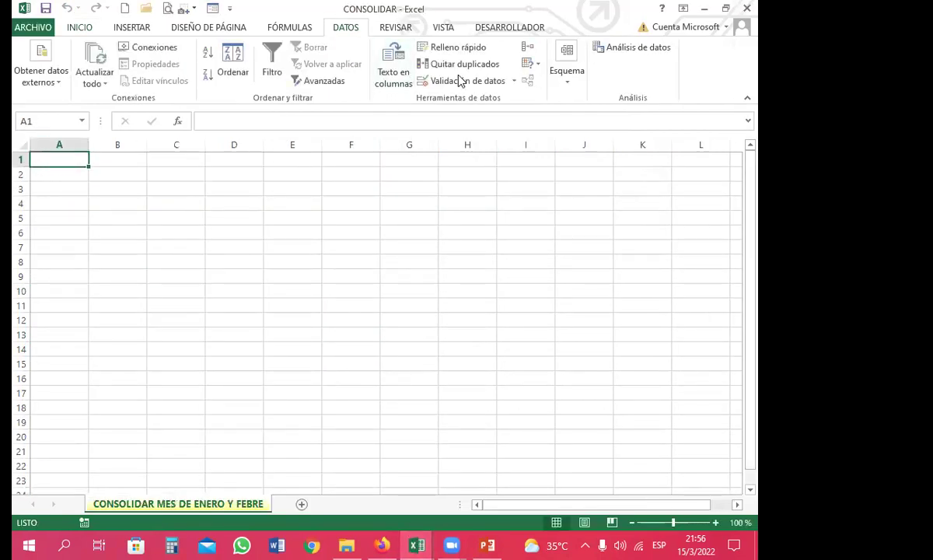
click(528, 48)
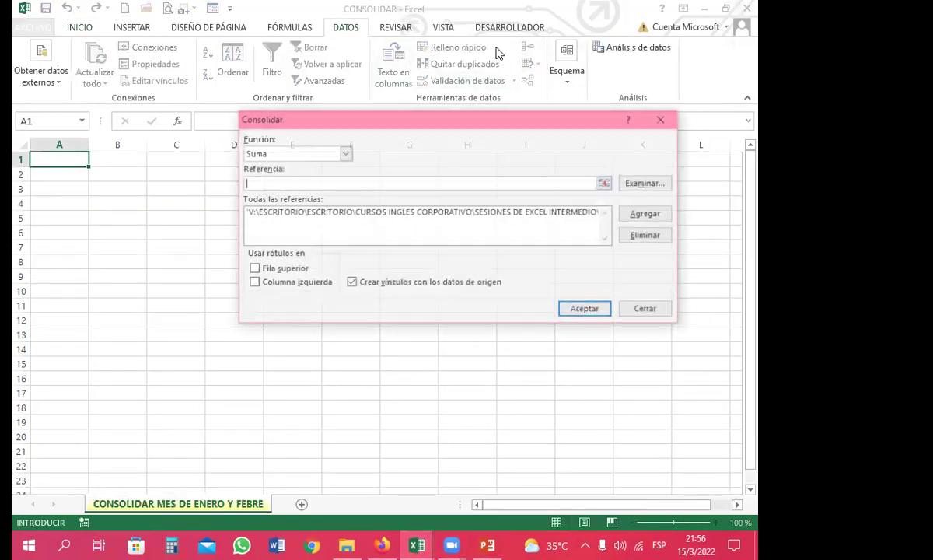
click(366, 217)
click(646, 236)
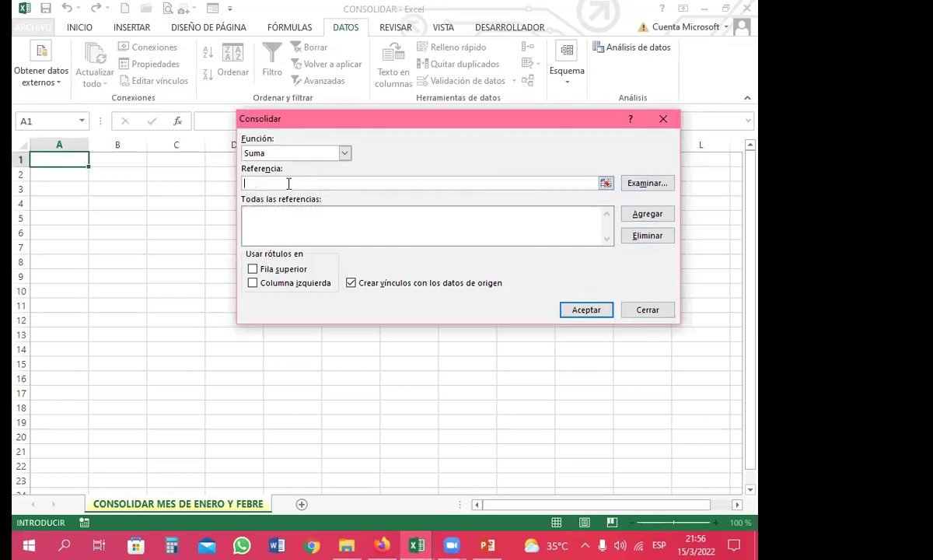
Select the ENERO workbook's table, A4:D23, as the source range and add it to the consolidation references.
mouse_move(417, 545)
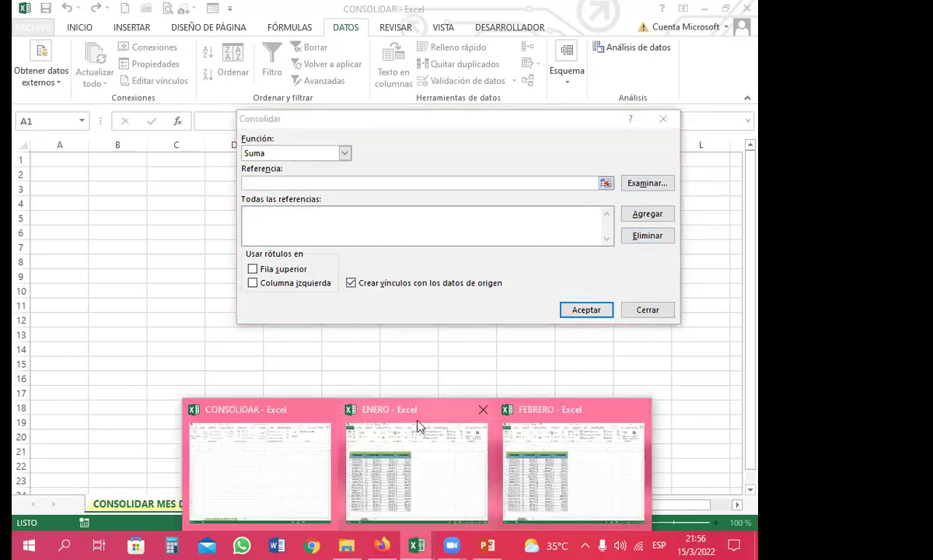
click(417, 416)
drag(66, 166, 323, 377)
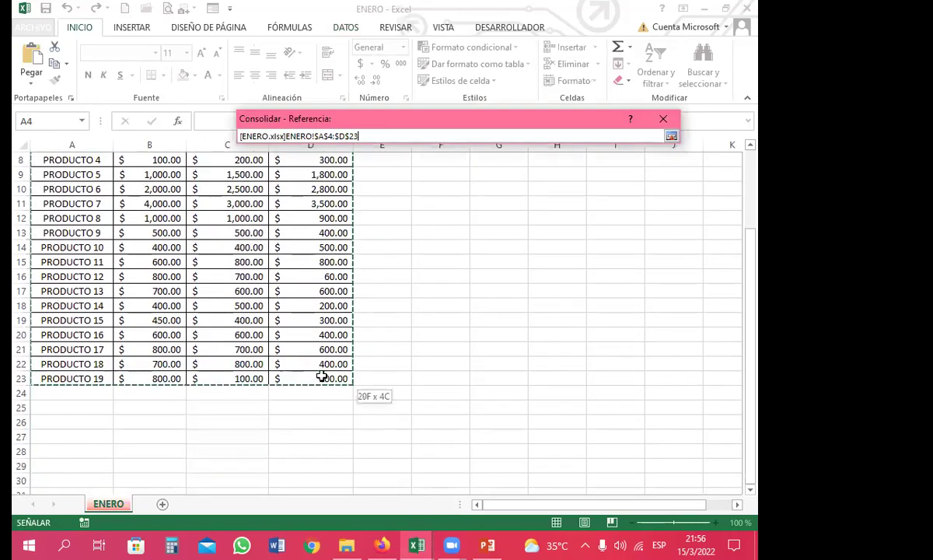
click(535, 213)
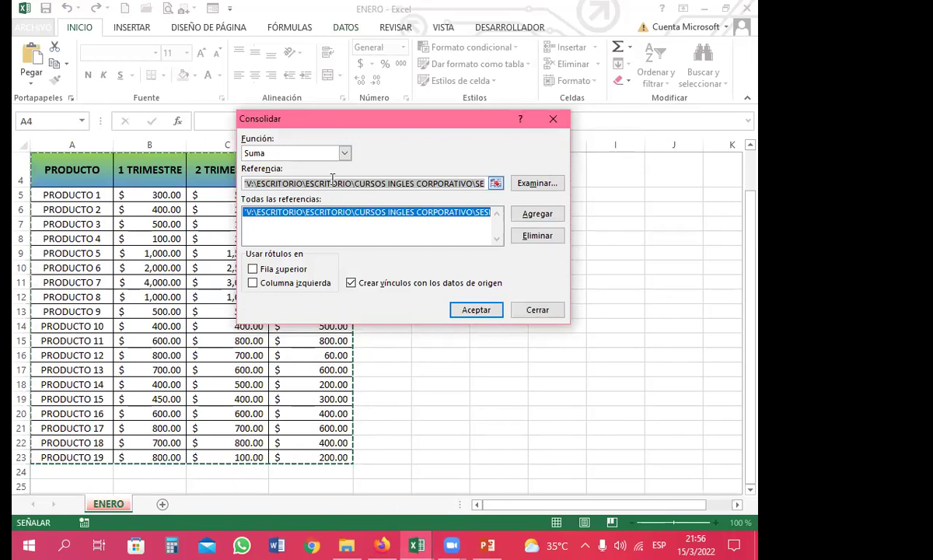
Clear the reference entry and add the FEBRERO workbook's table, A4:D23, as the second consolidation reference.
click(272, 184)
key(BackSpace)
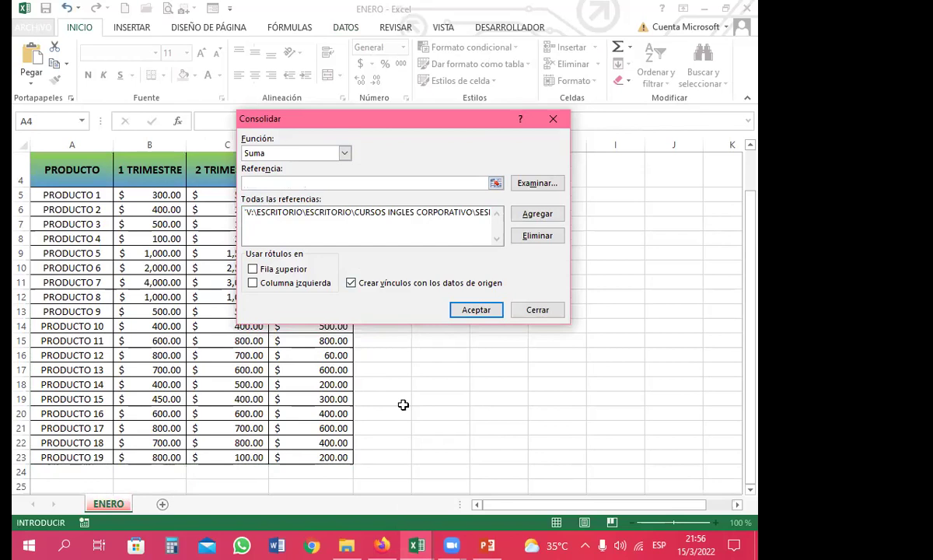
click(416, 545)
click(545, 420)
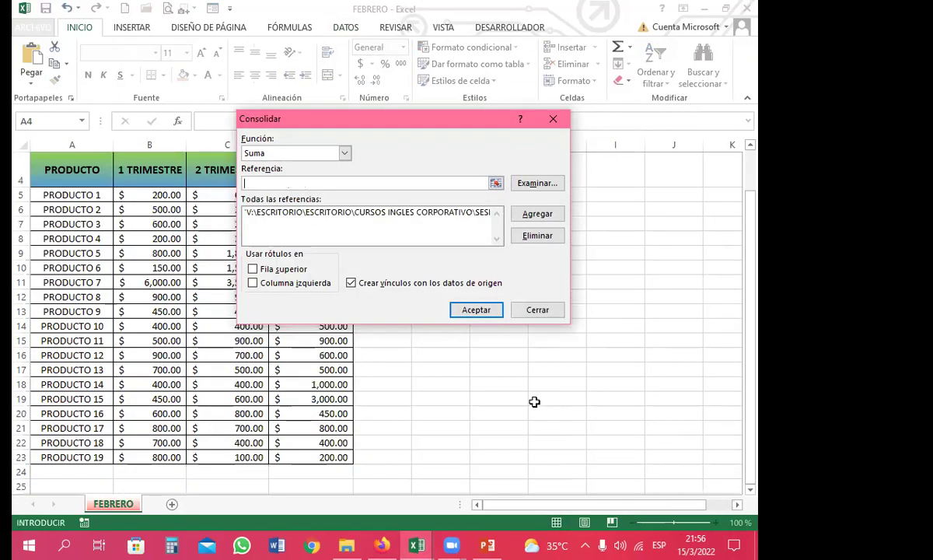
drag(68, 165, 312, 307)
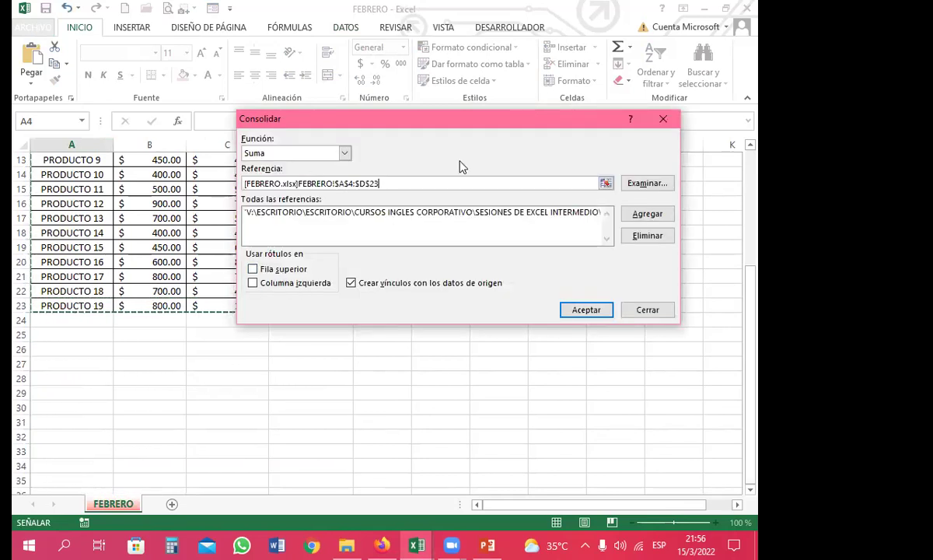
click(651, 213)
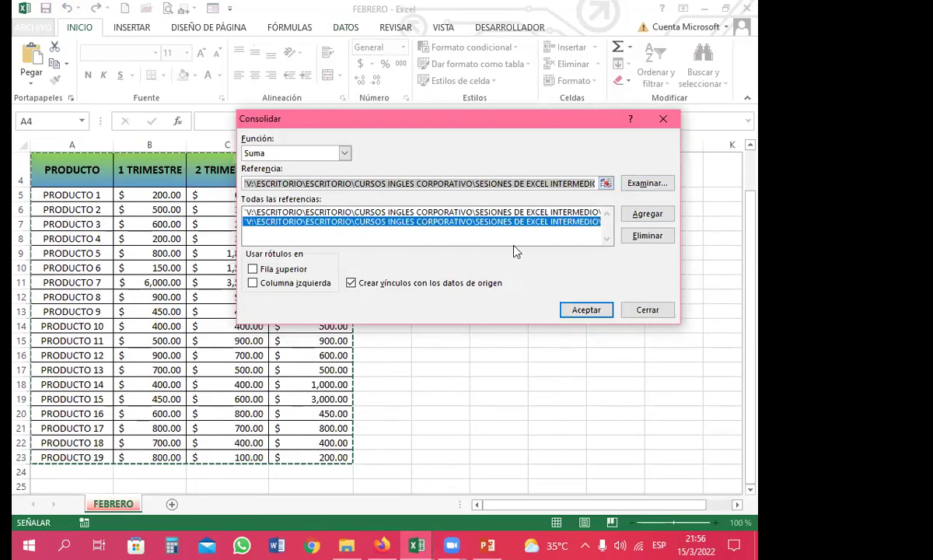
Use the top row and left column as labels, run the consolidation, and return to the CONSOLIDAR workbook.
click(253, 269)
click(253, 284)
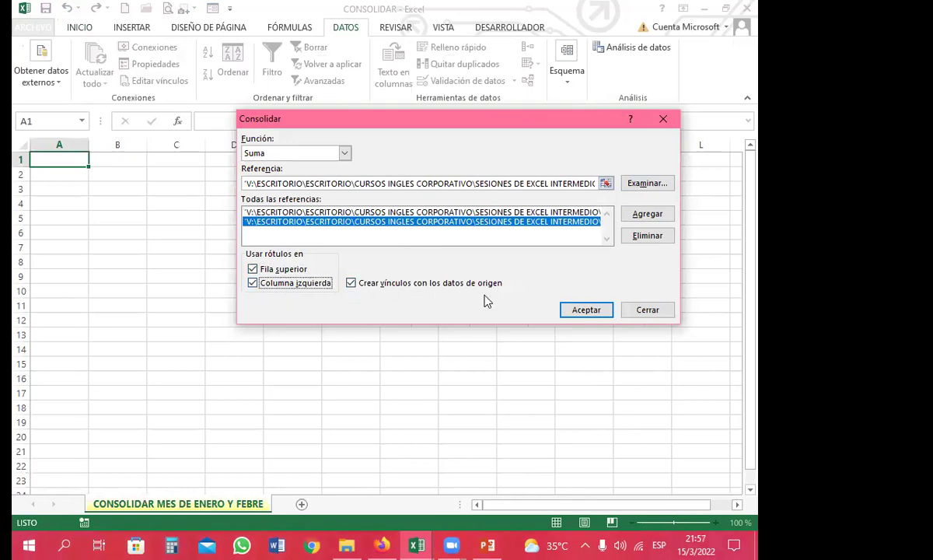
click(587, 309)
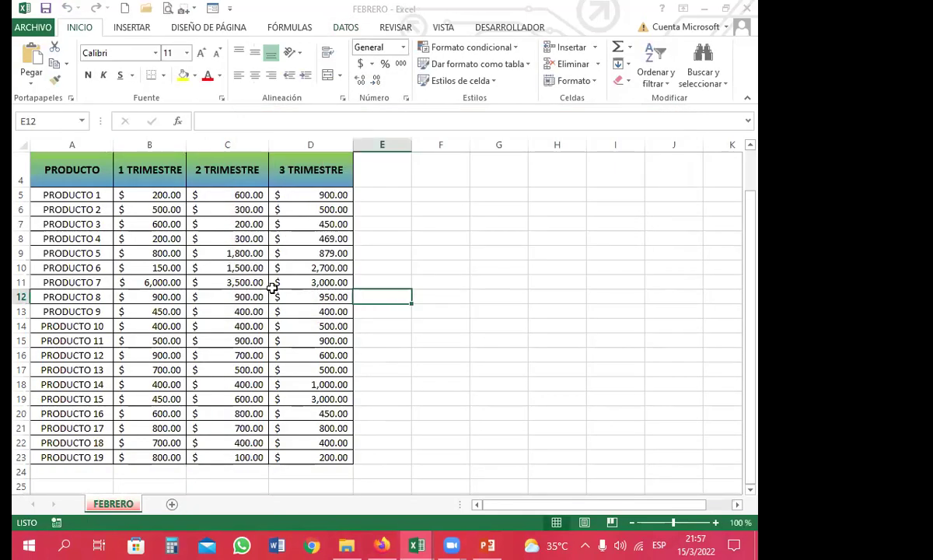
click(417, 545)
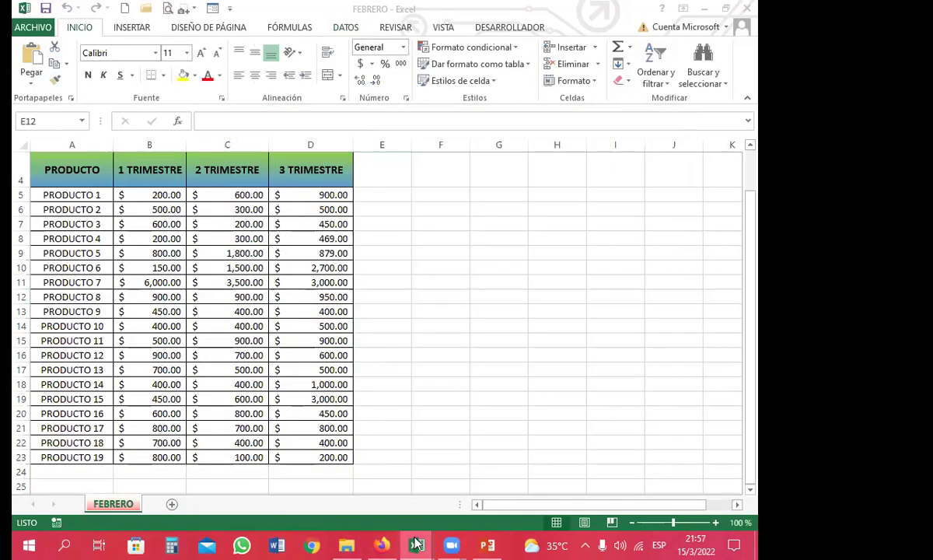
click(271, 413)
click(363, 304)
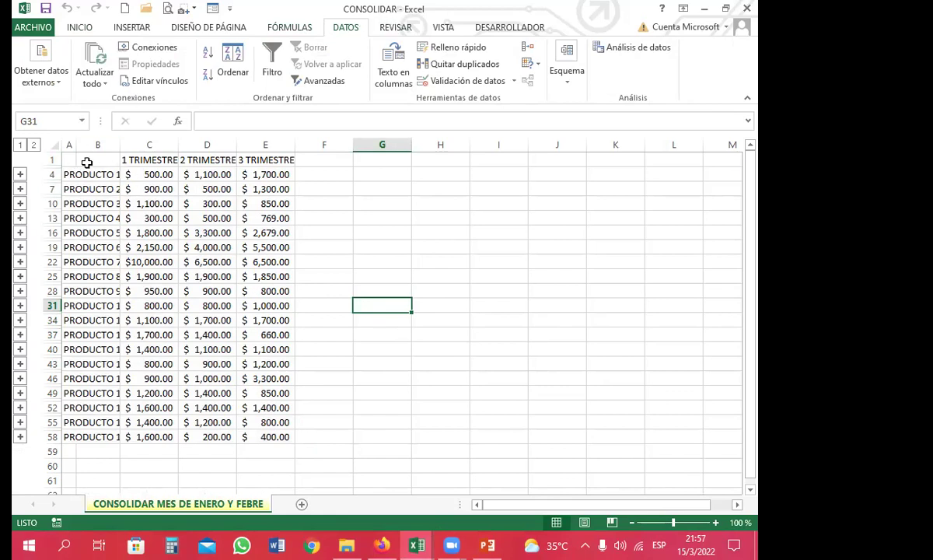
Widen column B so the product names fit, and check PRODUCTO 1's formulas for the first and second quarters.
drag(120, 147, 156, 147)
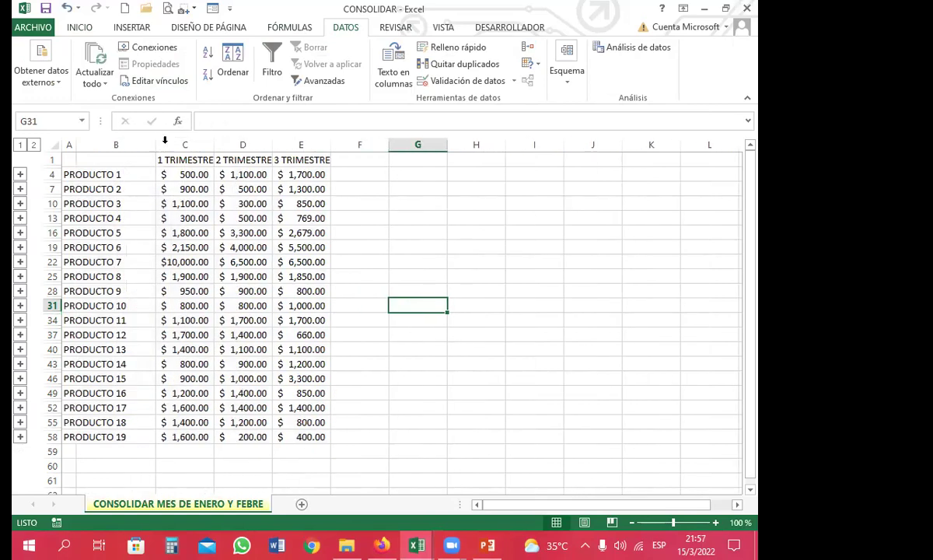
click(187, 175)
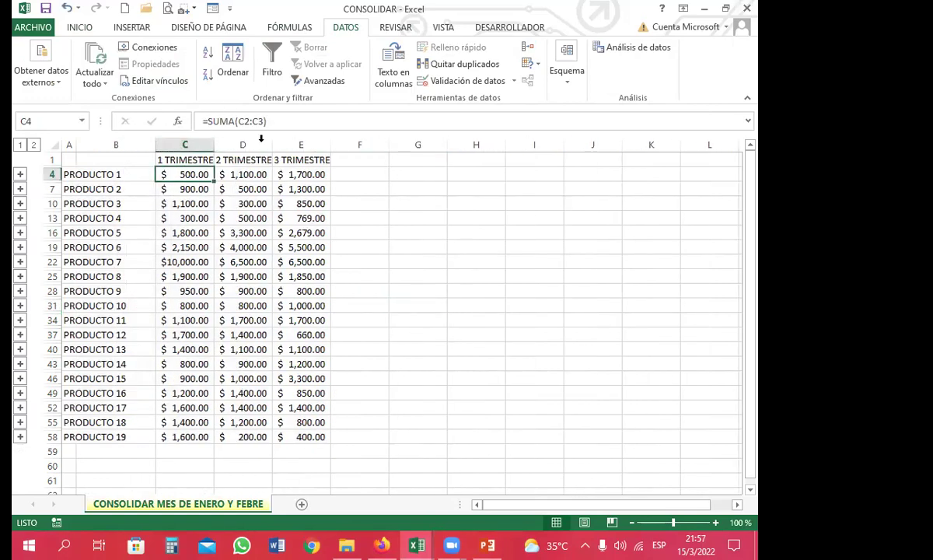
click(240, 172)
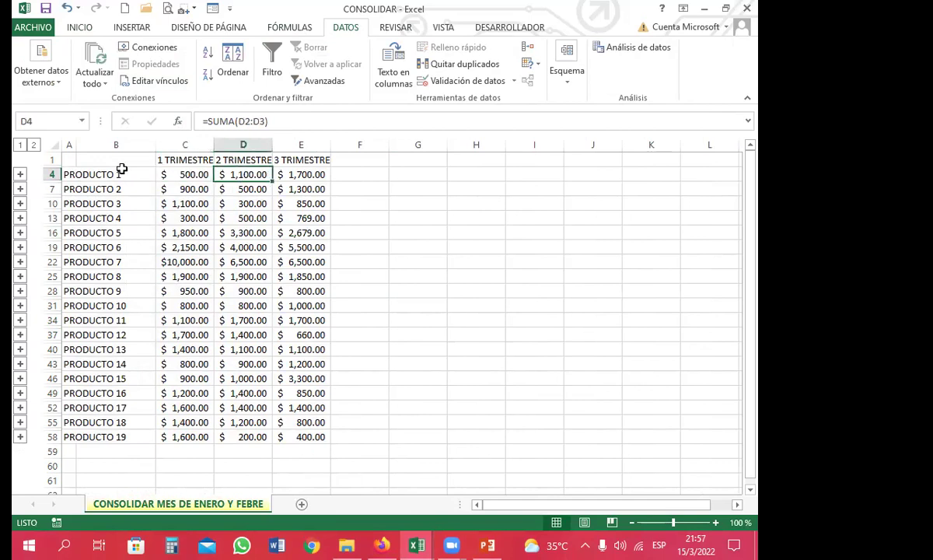
Expand and collapse the consolidated table's outline to compare the monthly detail rows with the product totals.
click(35, 145)
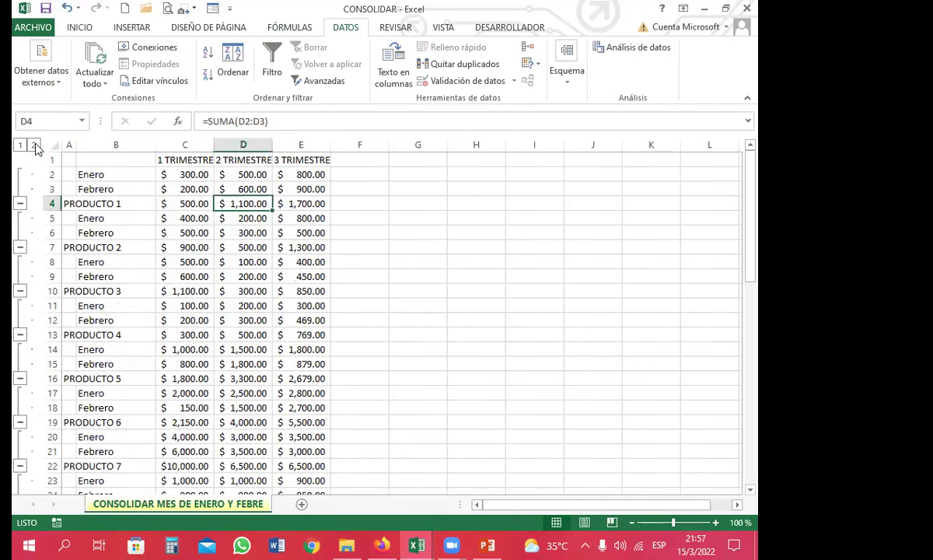
click(20, 146)
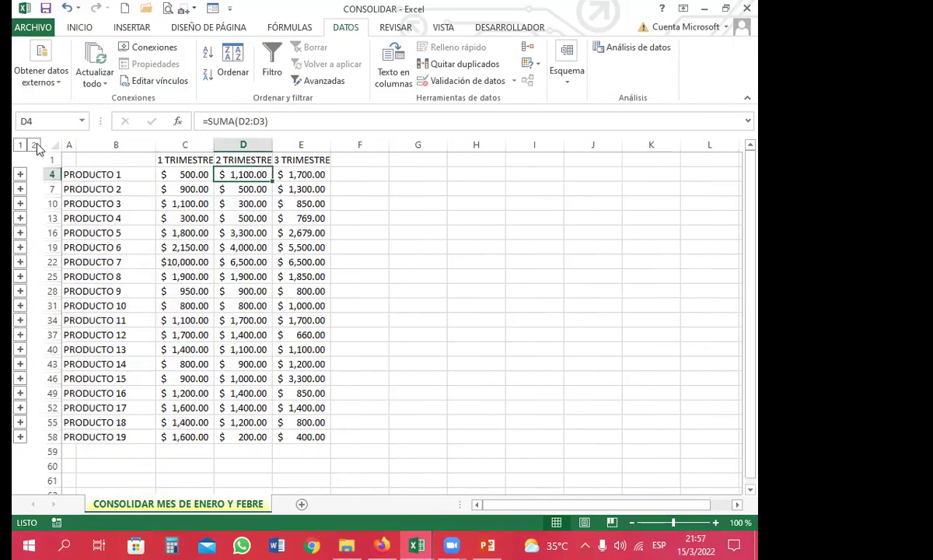
click(35, 145)
click(23, 146)
click(34, 146)
click(21, 145)
Widen the 2 TRIMESTRE and 3 TRIMESTRE columns and autofit the 1 TRIMESTRE column.
drag(273, 145, 299, 146)
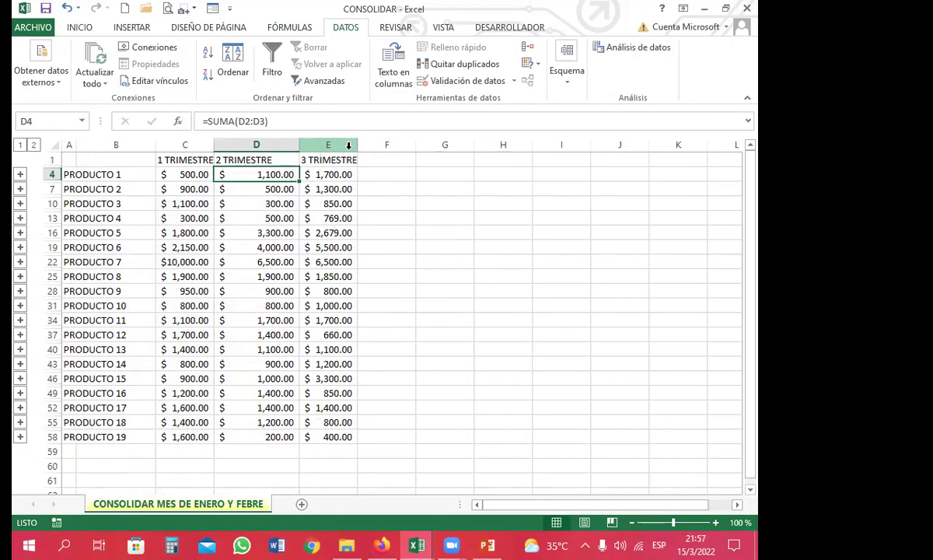
drag(357, 145, 382, 146)
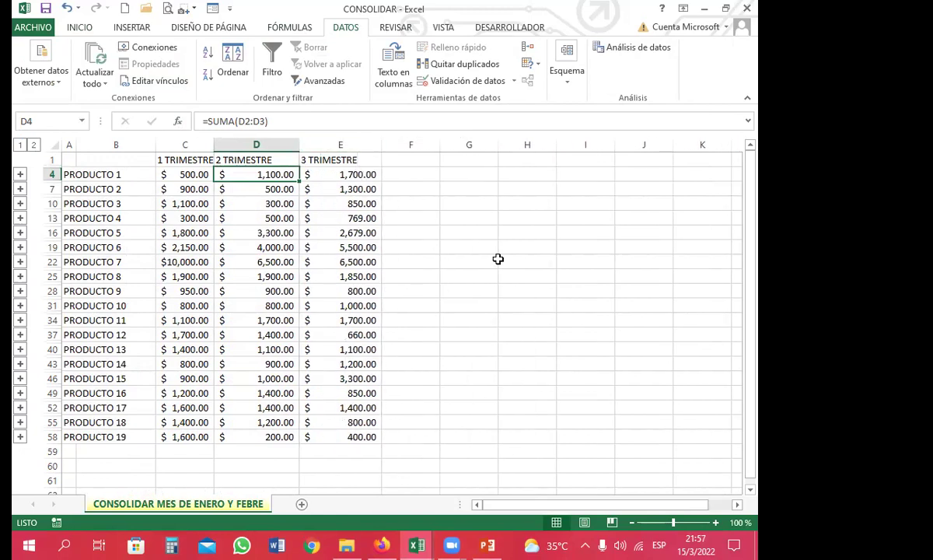
click(419, 290)
click(266, 177)
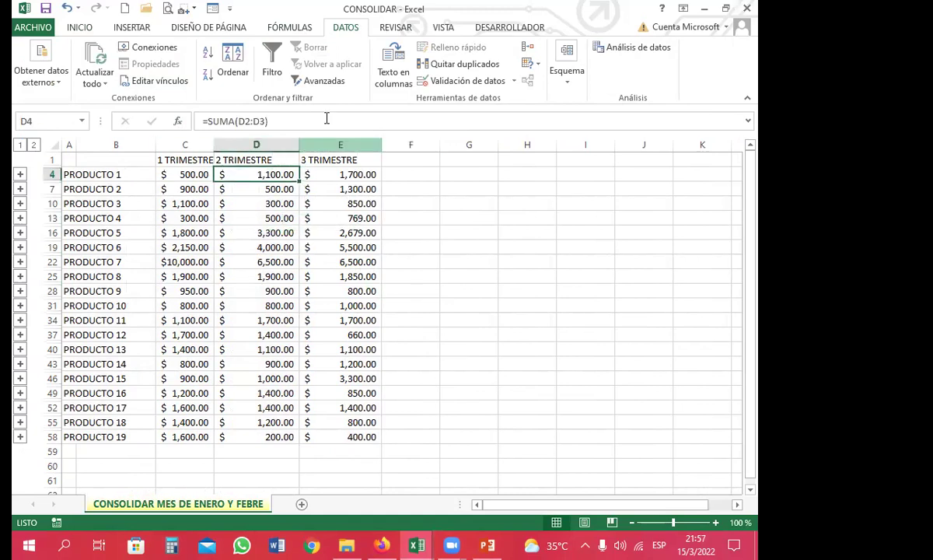
click(185, 177)
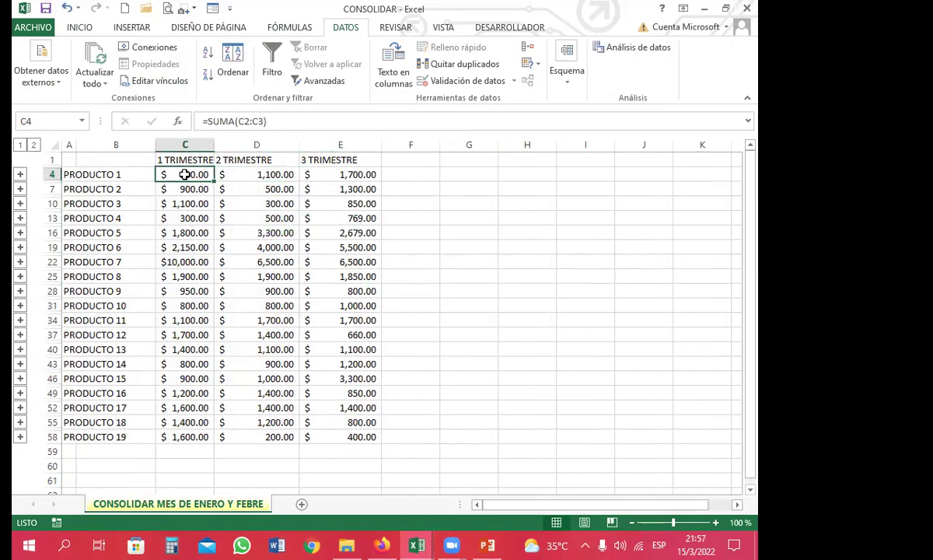
double_click(215, 145)
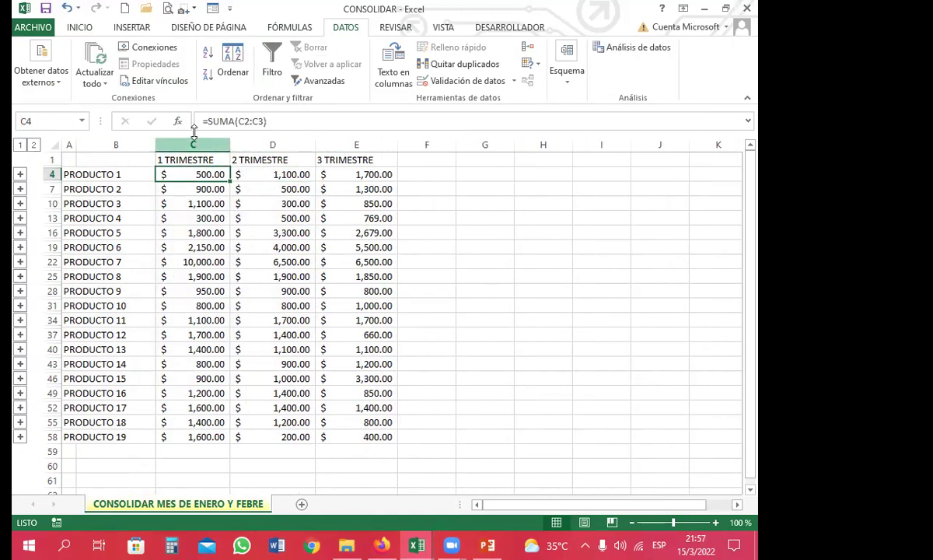
Examine the formulas behind the consolidated totals of various products across the three quarter columns.
click(268, 231)
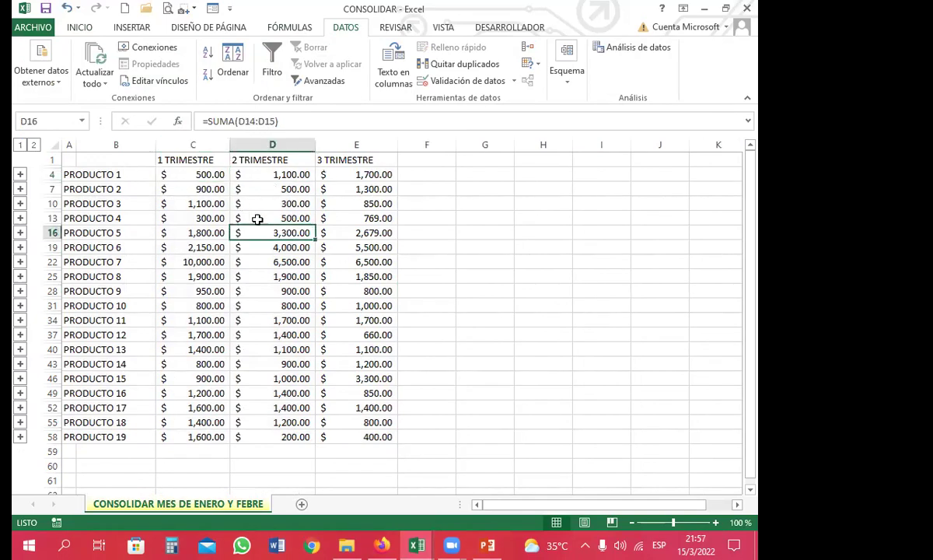
click(178, 175)
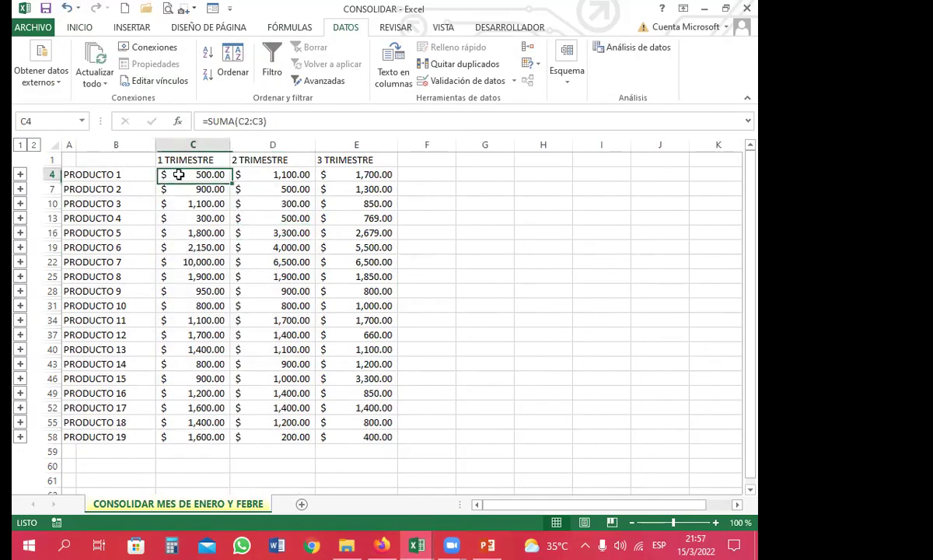
click(80, 172)
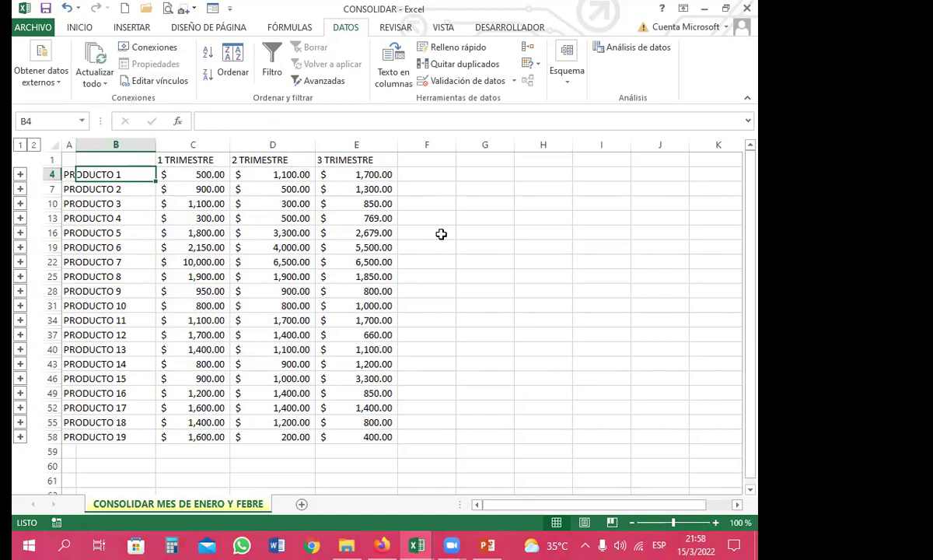
click(173, 170)
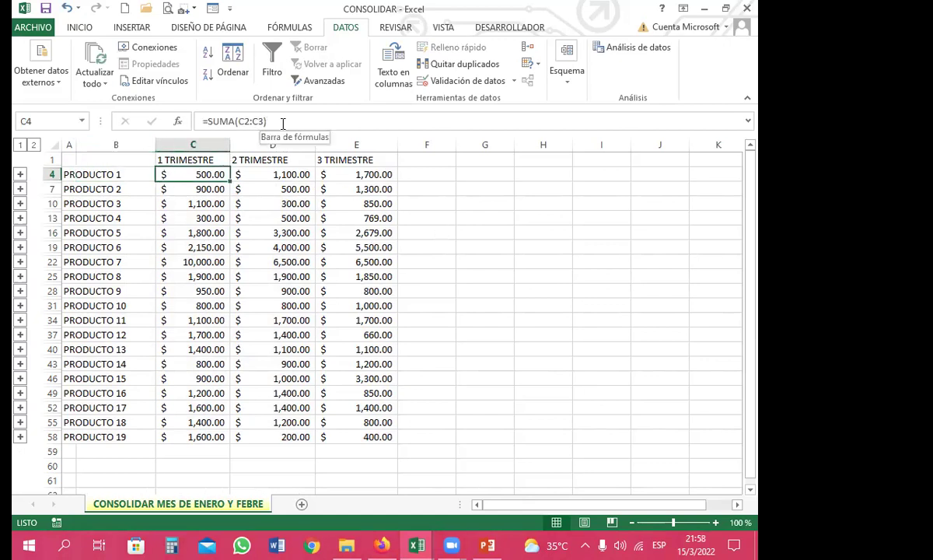
click(272, 174)
click(356, 174)
click(356, 204)
click(272, 218)
click(275, 235)
click(204, 245)
click(207, 203)
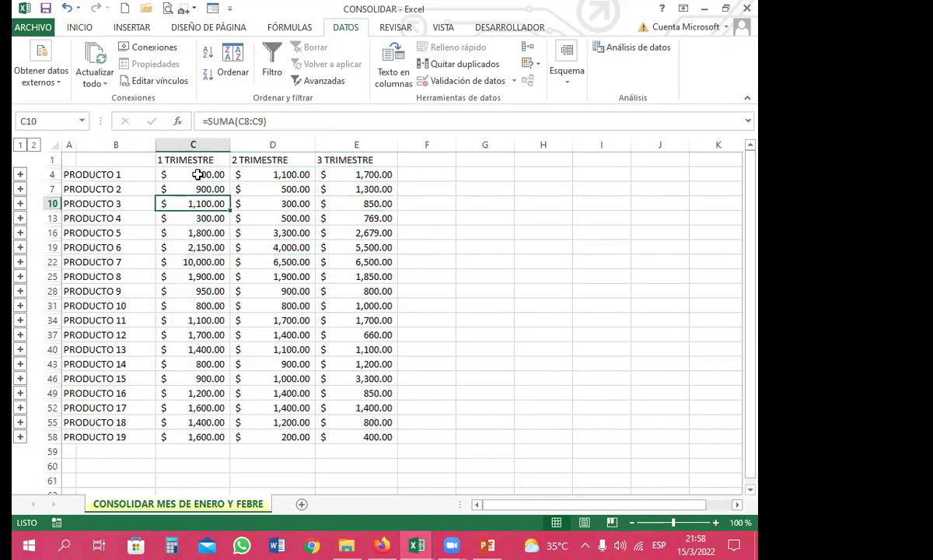
click(212, 174)
click(271, 172)
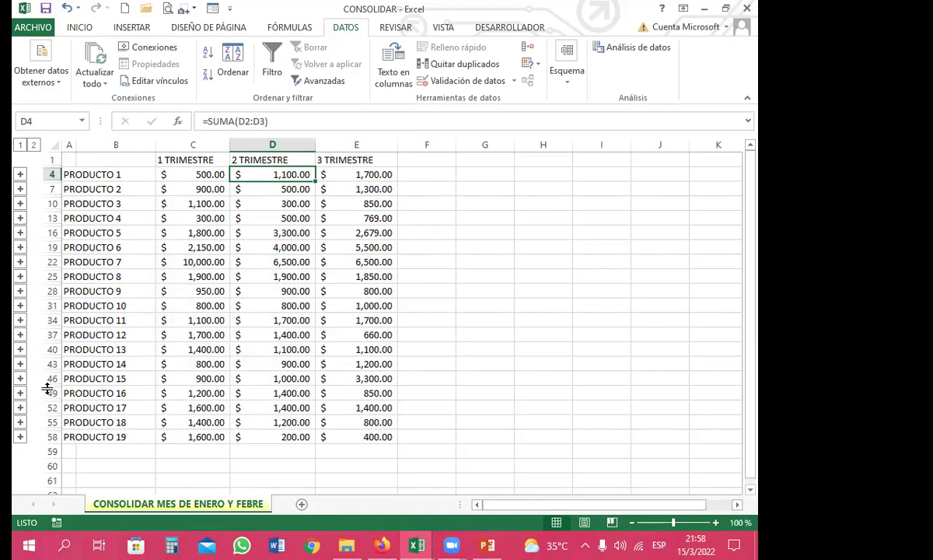
click(273, 325)
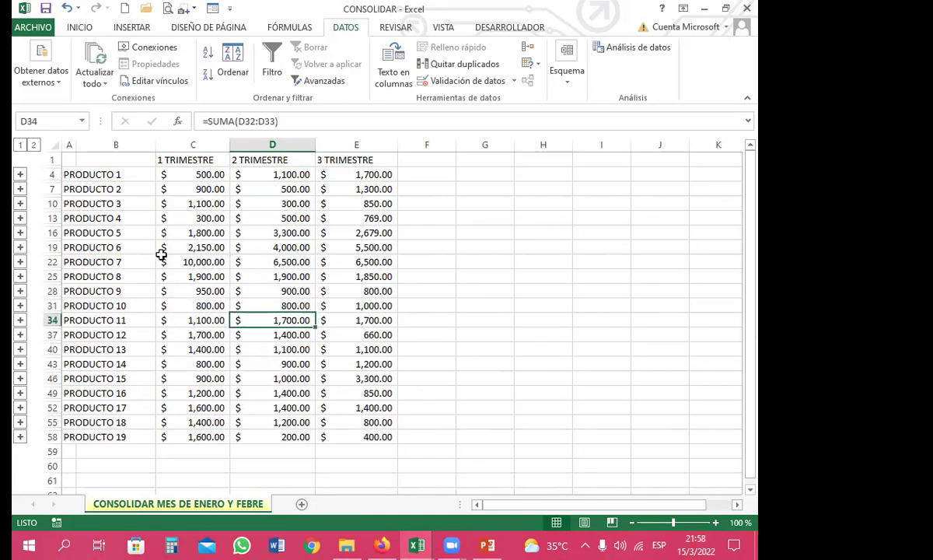
click(208, 248)
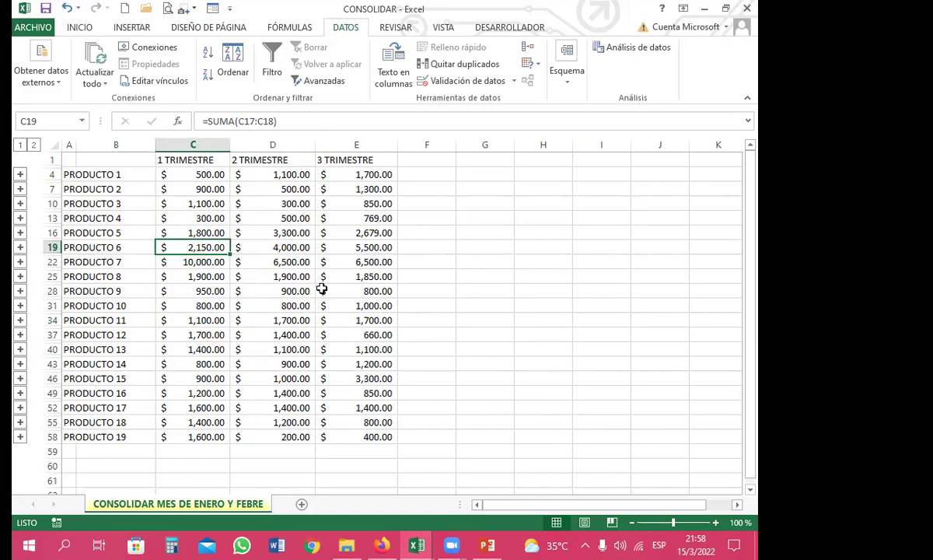
click(196, 291)
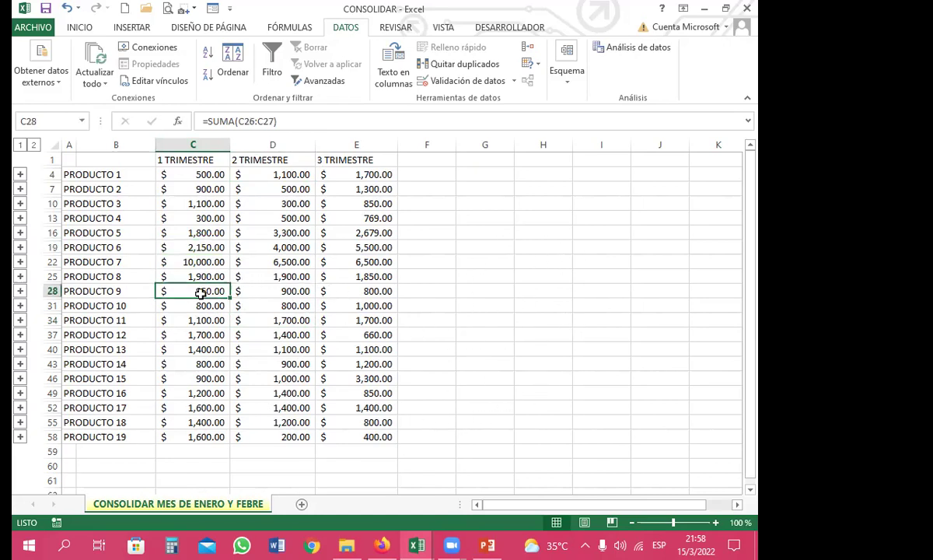
click(201, 251)
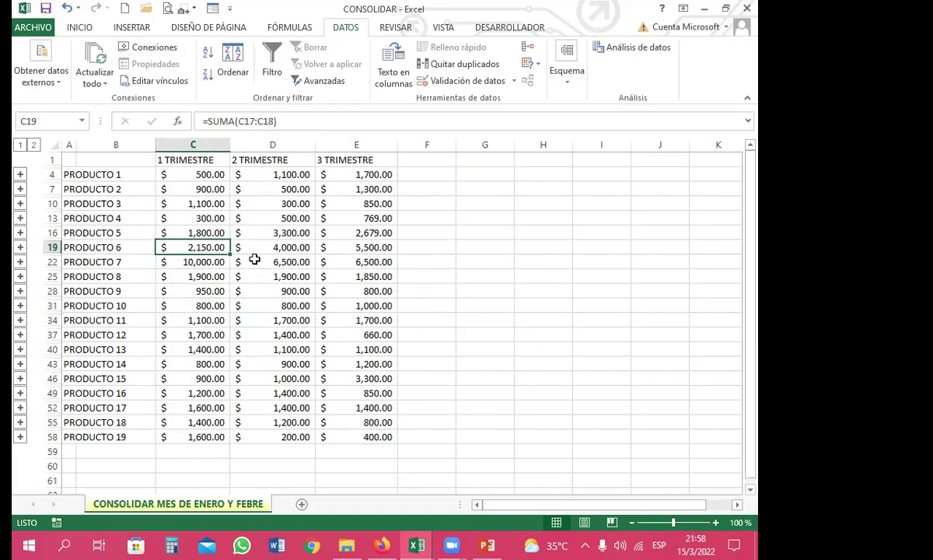
click(261, 276)
click(272, 236)
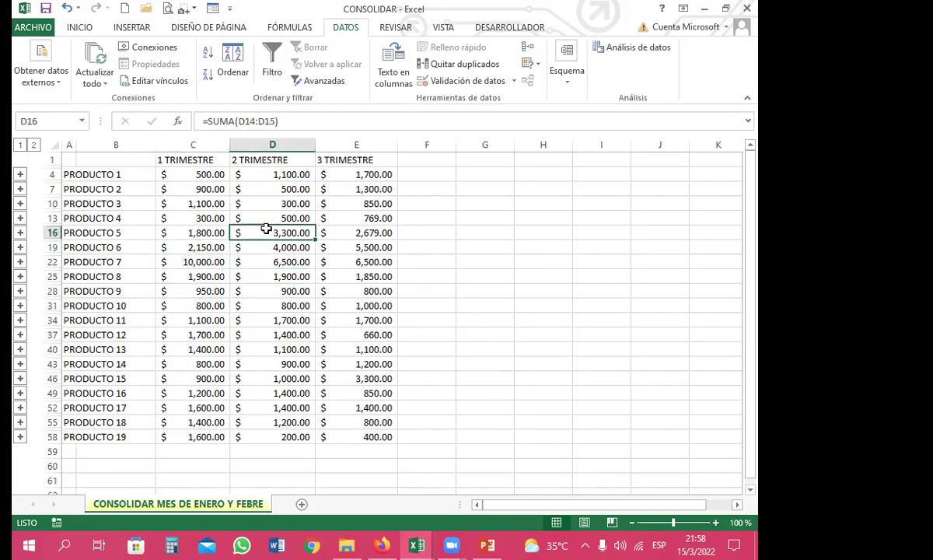
click(170, 279)
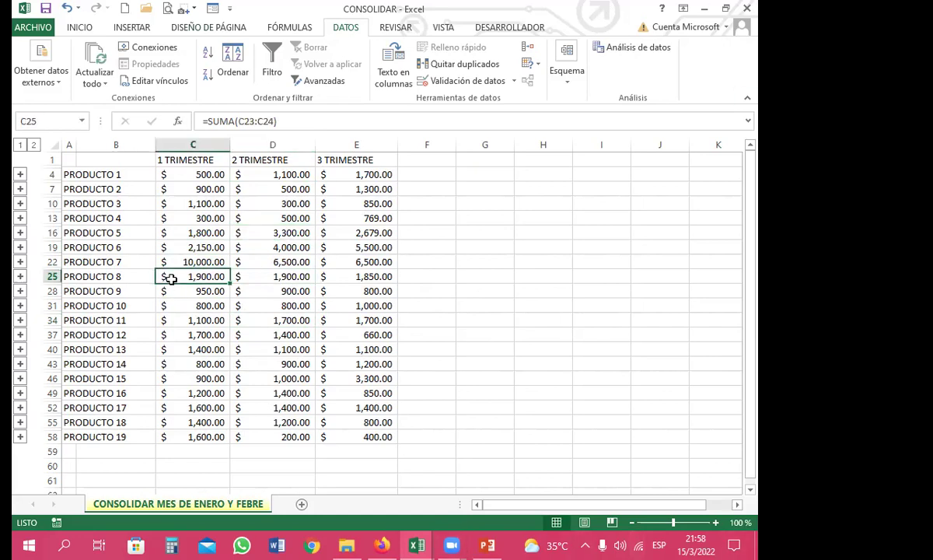
click(276, 291)
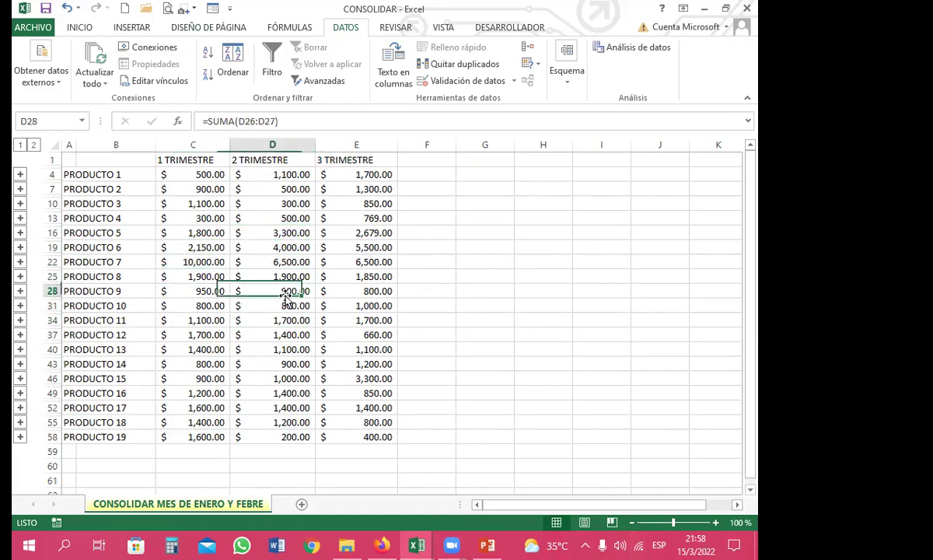
Save the CONSOLIDAR workbook with the consolidated quarterly table.
click(45, 10)
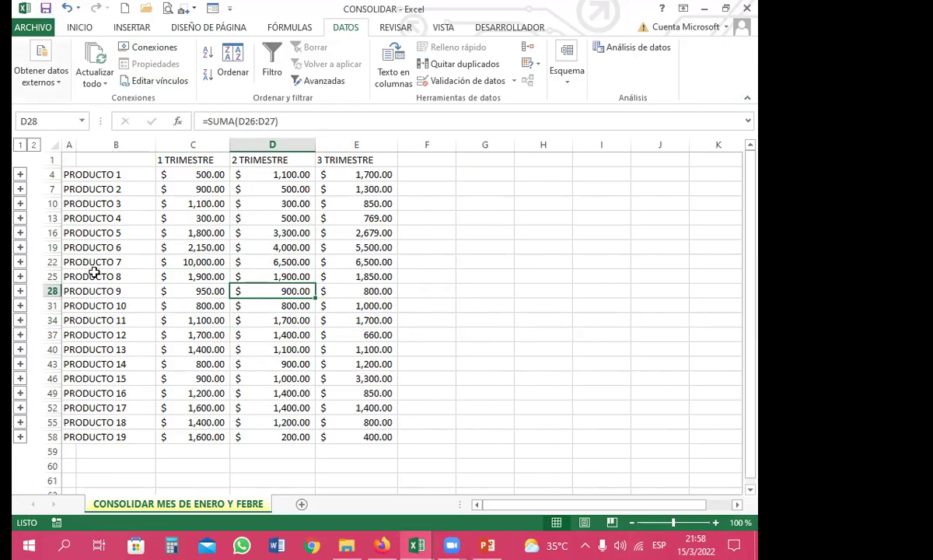
Minimize the ENERO workbook and the other open source workbook, and return to the CONSOLIDAR workbook.
click(346, 545)
click(414, 545)
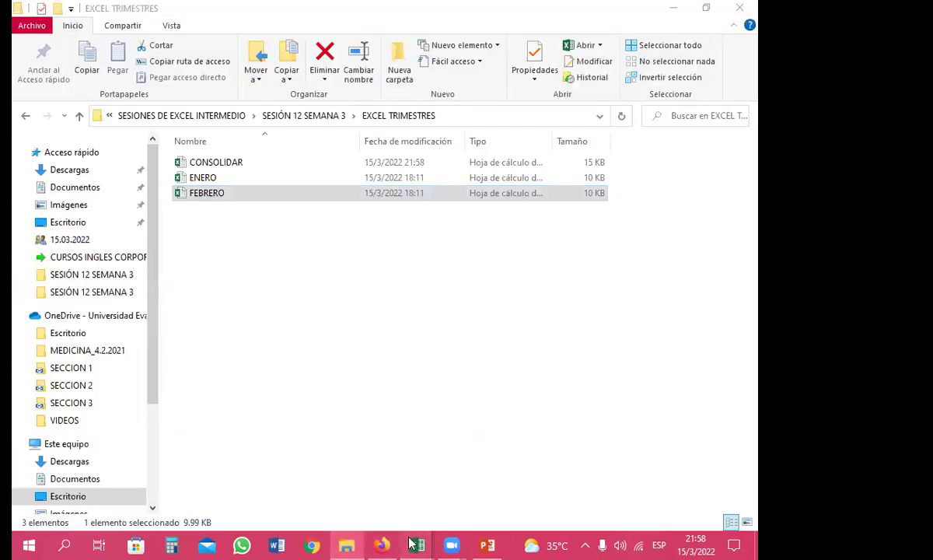
click(445, 419)
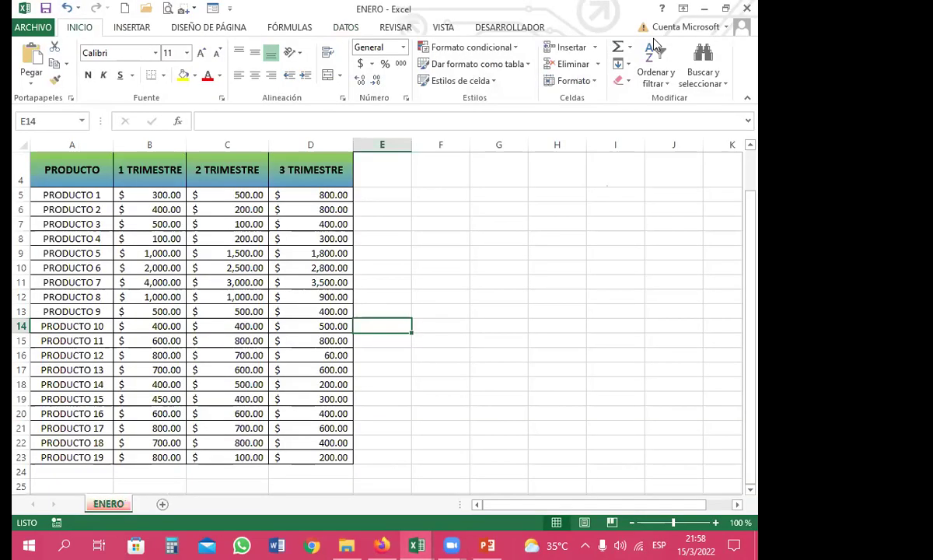
click(704, 8)
click(417, 544)
click(498, 435)
click(704, 9)
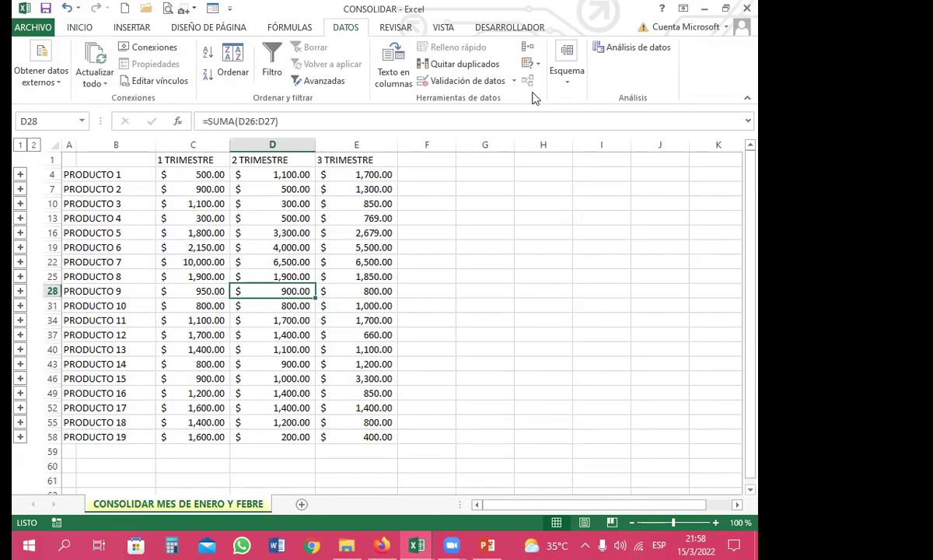
Save and close the CONSOLIDAR workbook, and reopen it from the EXCEL TRIMESTRES folder with its external links updated.
click(268, 319)
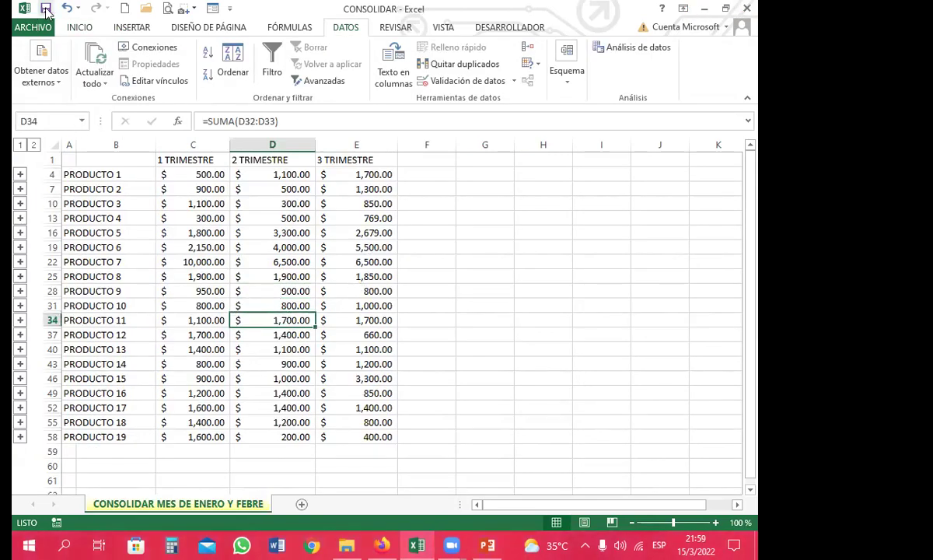
click(704, 8)
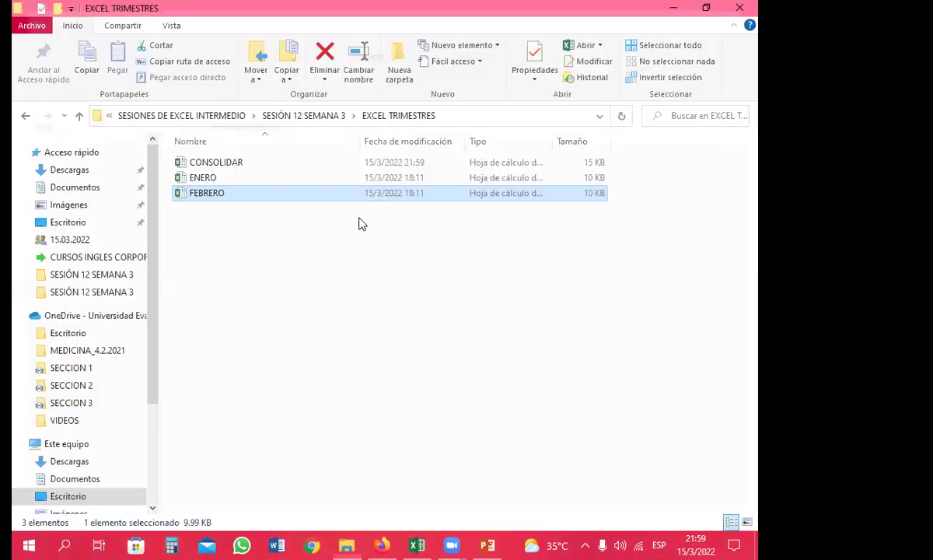
double_click(231, 165)
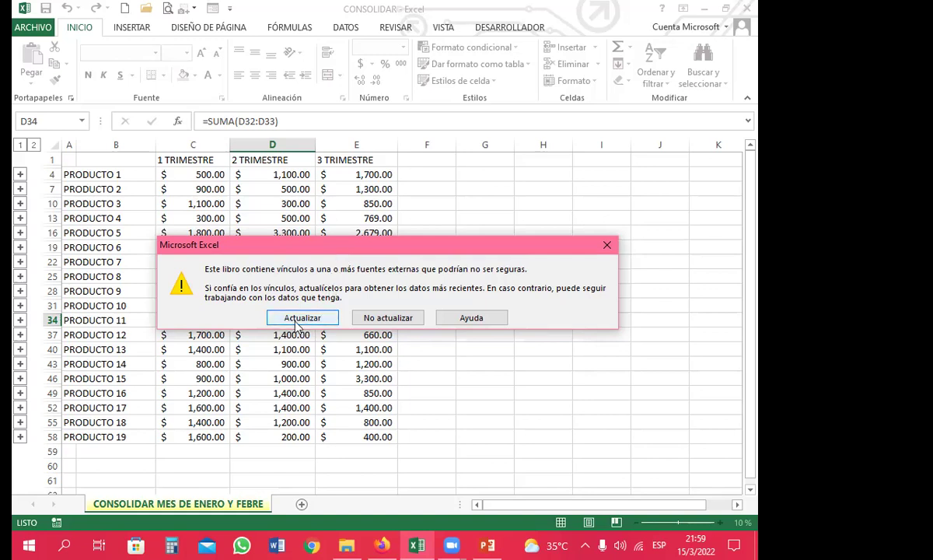
click(296, 321)
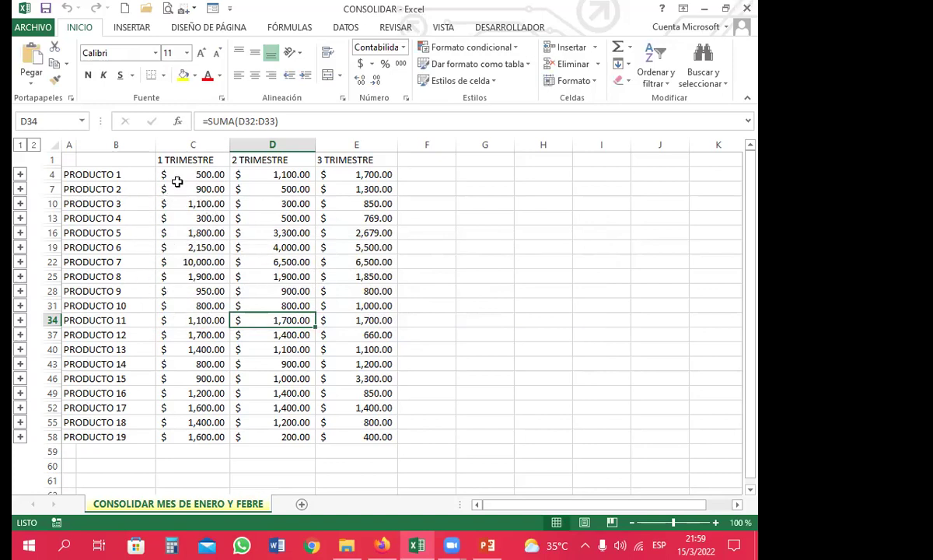
Check the sum formulas behind the reopened table's totals for PRODUCTO 5, 7, 9 and 10.
click(212, 233)
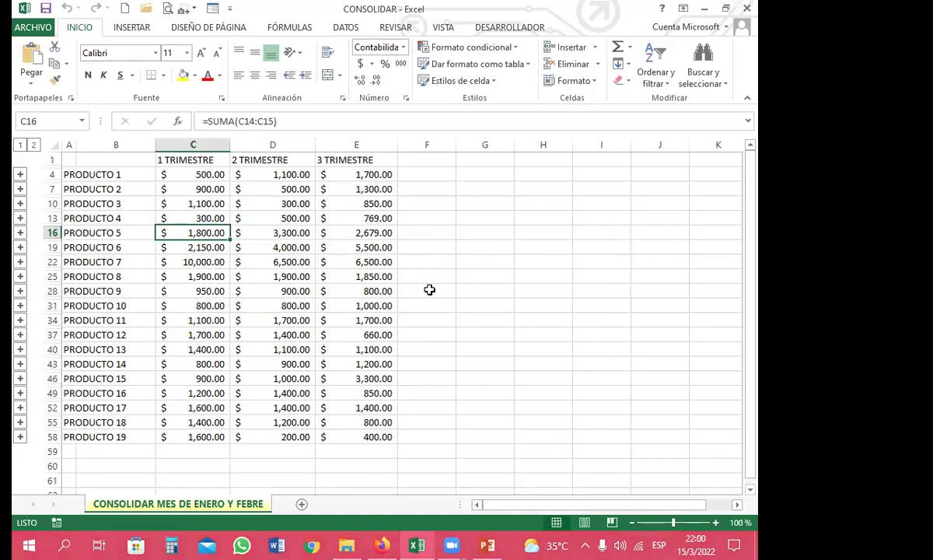
click(357, 289)
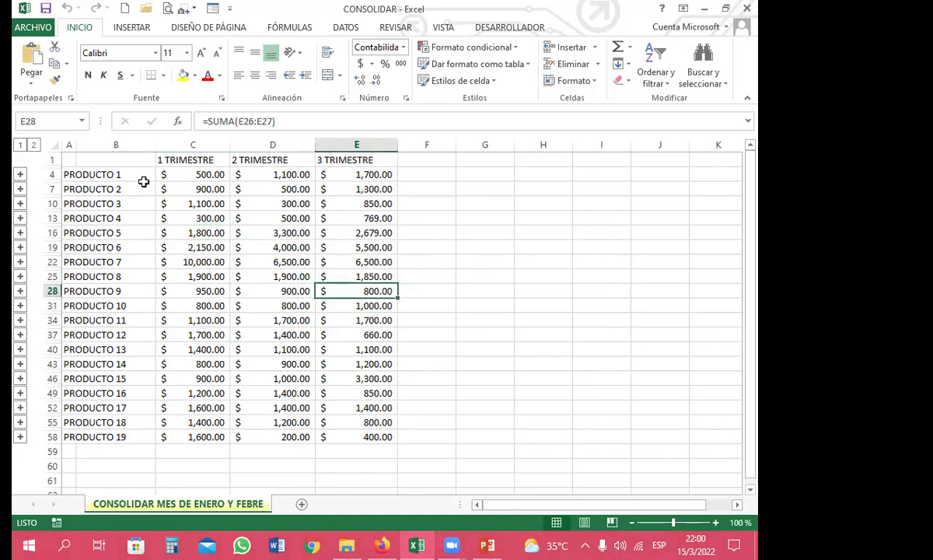
click(344, 305)
click(202, 294)
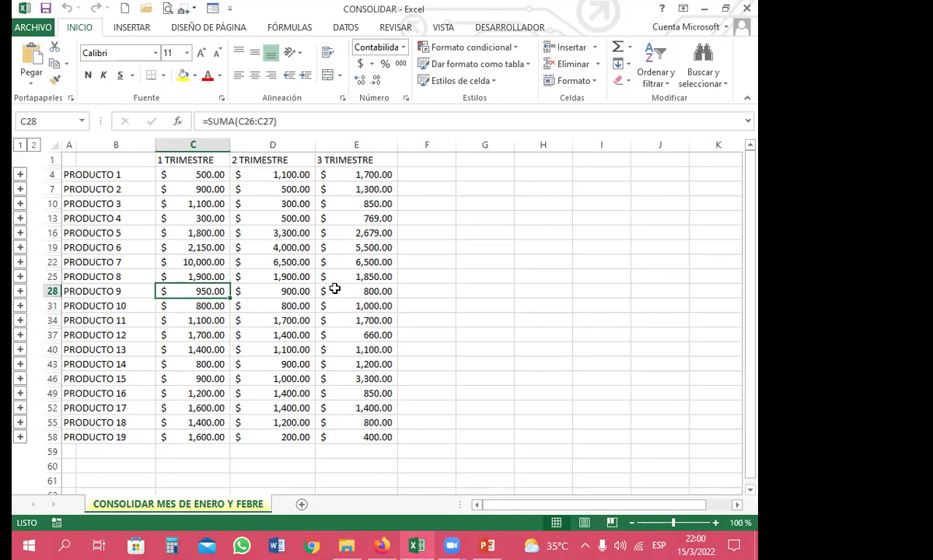
click(185, 264)
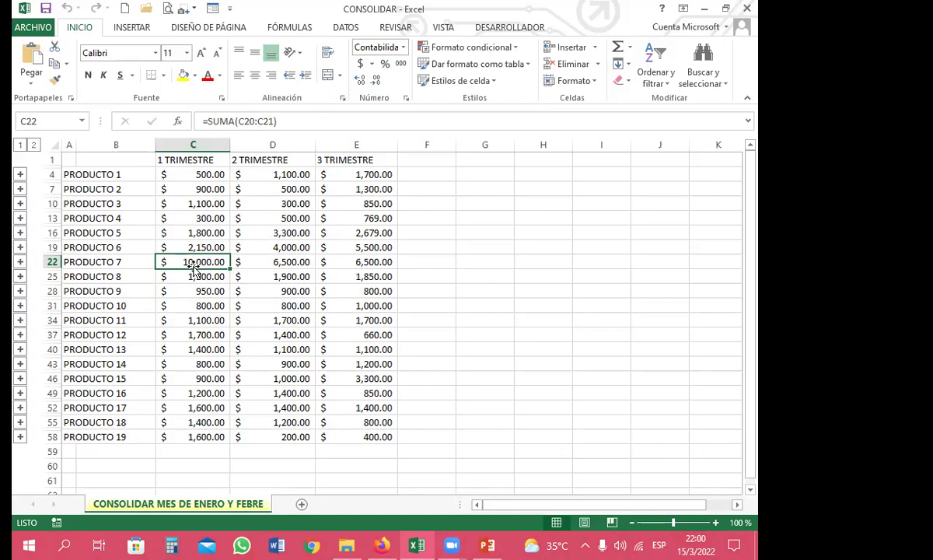
Expand the outline to review the Enero and Febrero rows of each product, and collapse it back to the product totals.
click(33, 145)
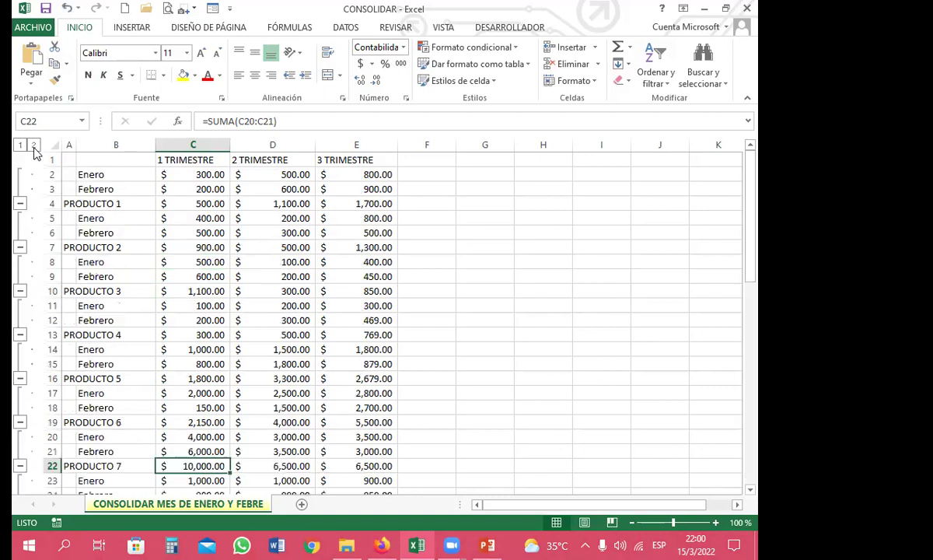
click(105, 185)
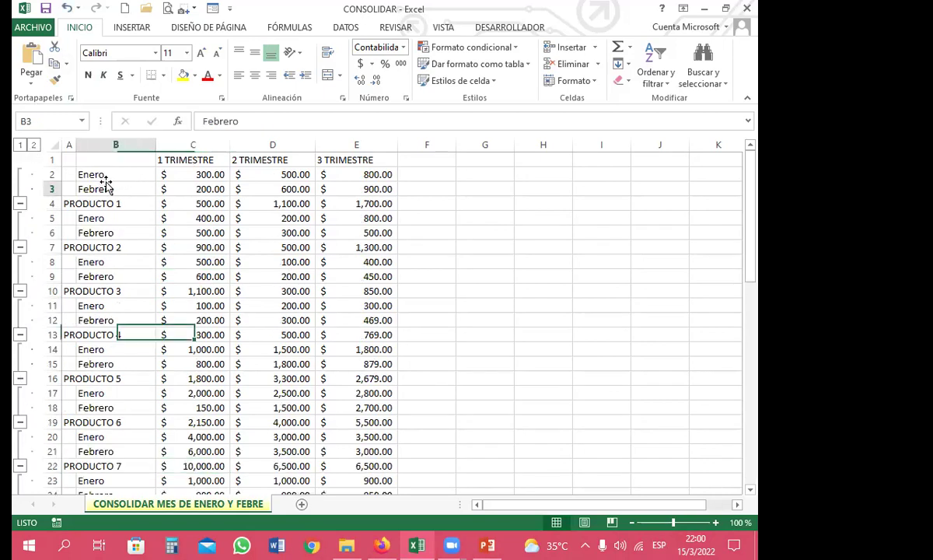
click(109, 174)
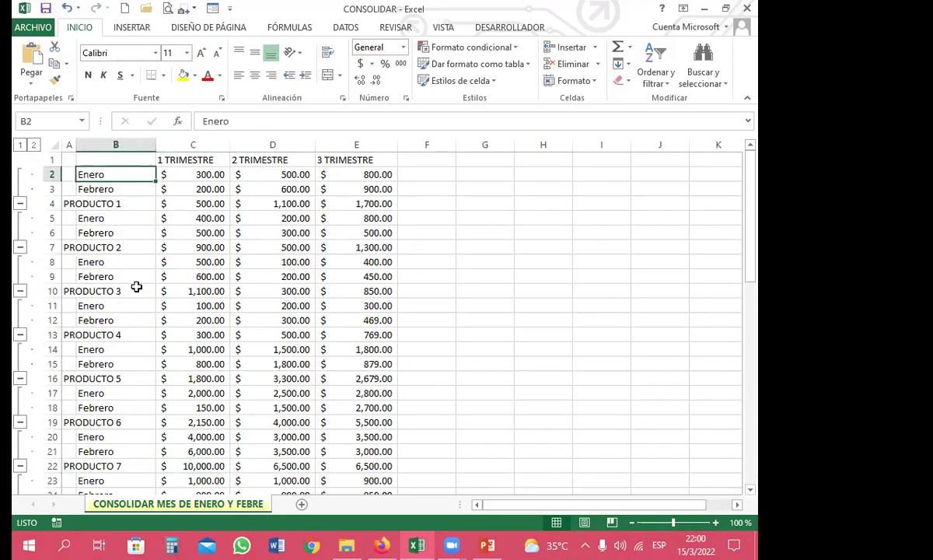
scroll(136, 287, down, 16)
scroll(136, 287, down, 2)
scroll(136, 287, up, 17)
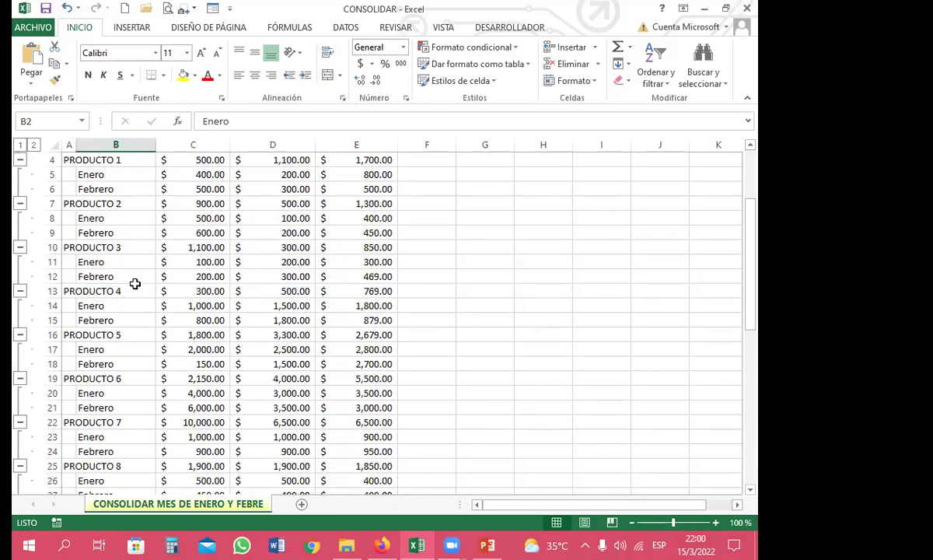
scroll(134, 283, up, 1)
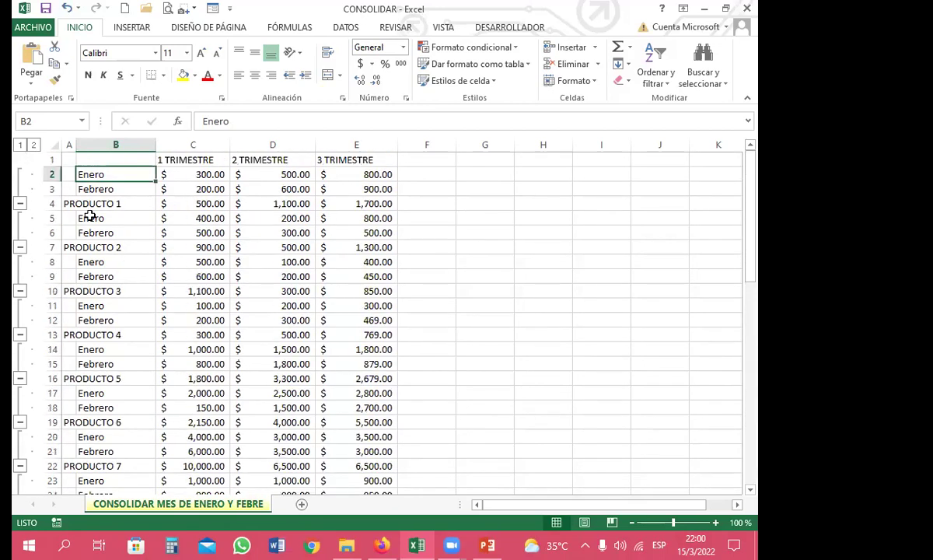
click(20, 146)
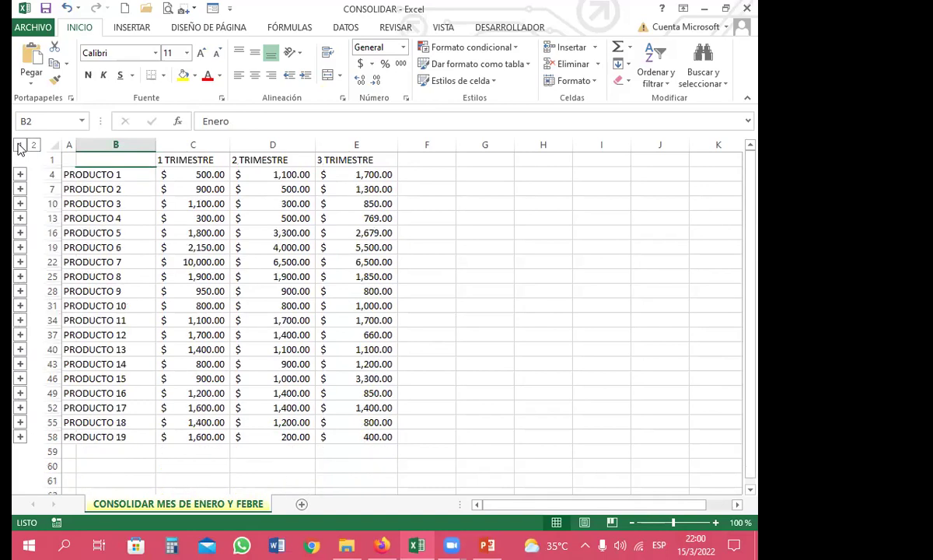
click(425, 308)
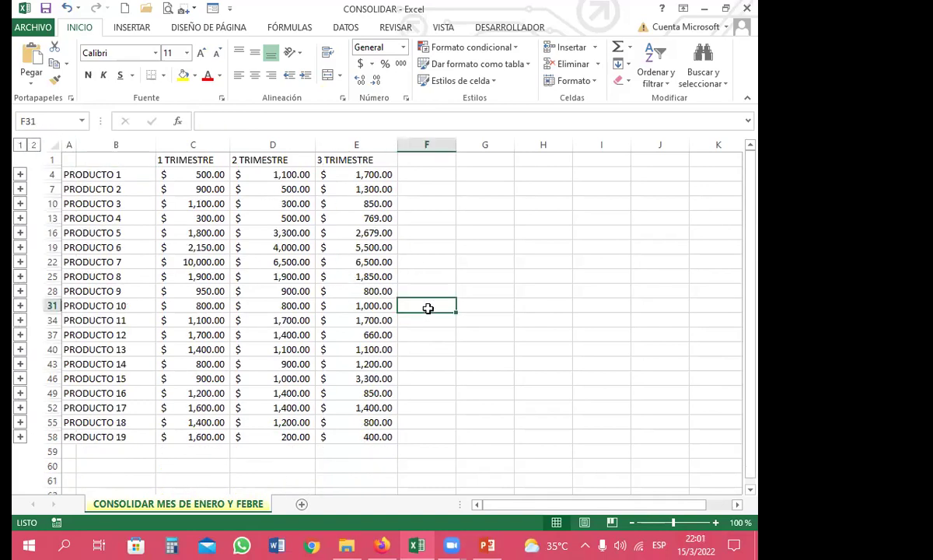